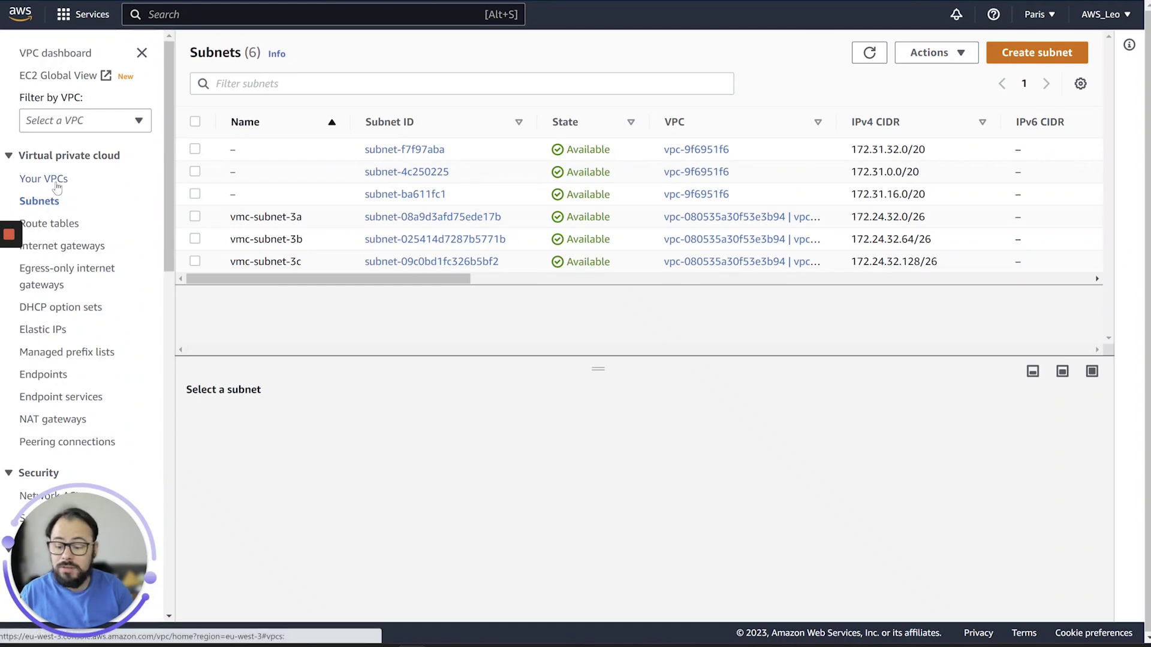
Step: Review the VPC list and the subnets, including the availability zones and route tables of the vmc-subnet entries
{"action": "left_click", "coordinate": [56, 186]}
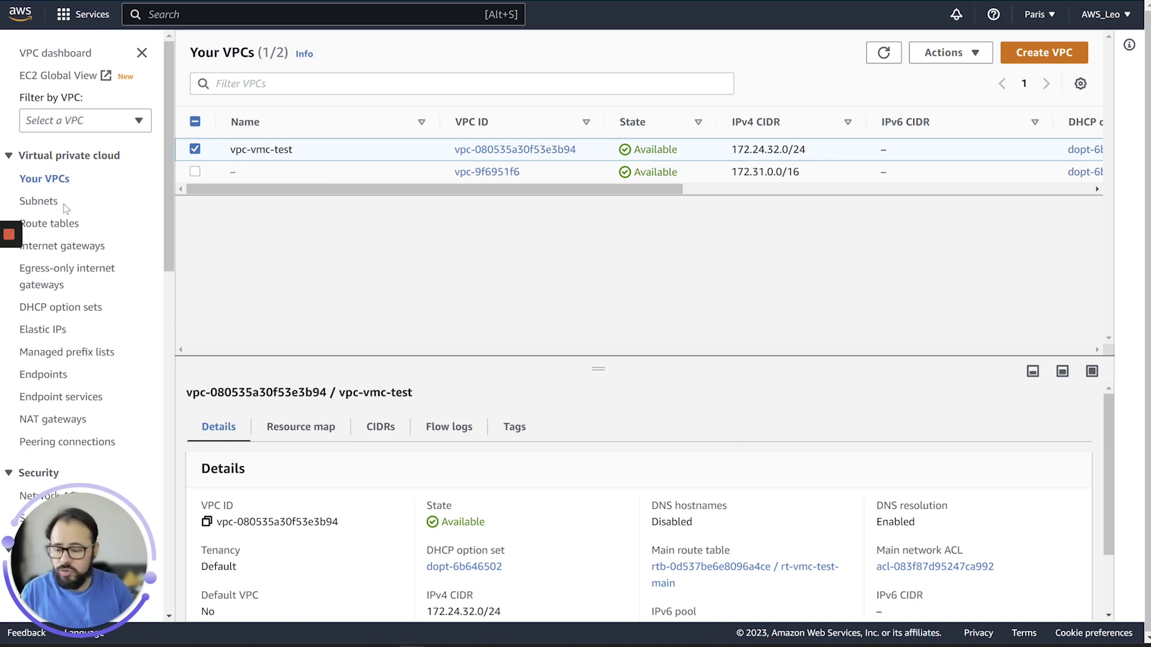
{"action": "left_click", "coordinate": [40, 202]}
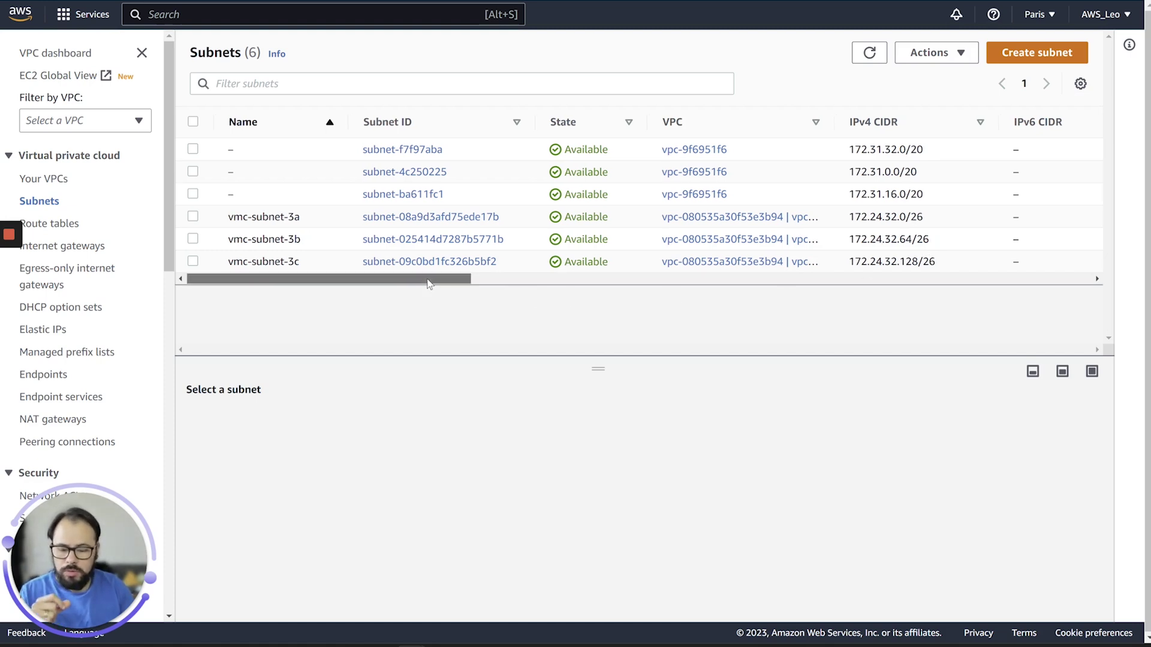
{"action": "left_click_drag", "start_coordinate": [294, 280], "coordinate": [577, 288]}
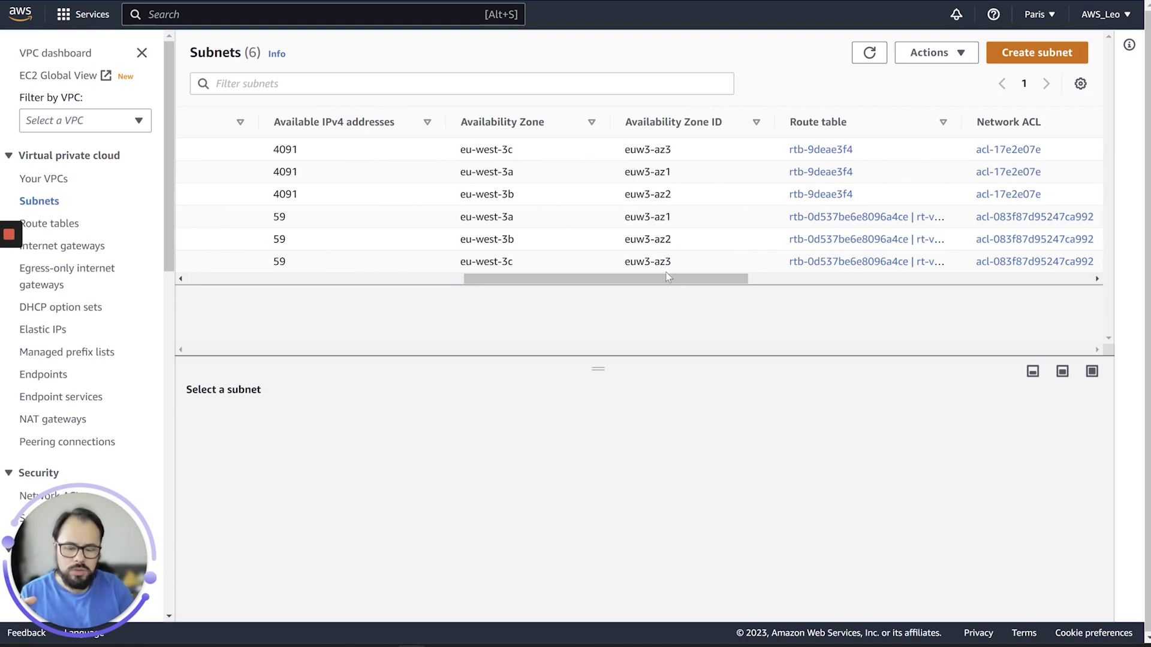
{"action": "left_click_drag", "start_coordinate": [675, 283], "coordinate": [627, 307]}
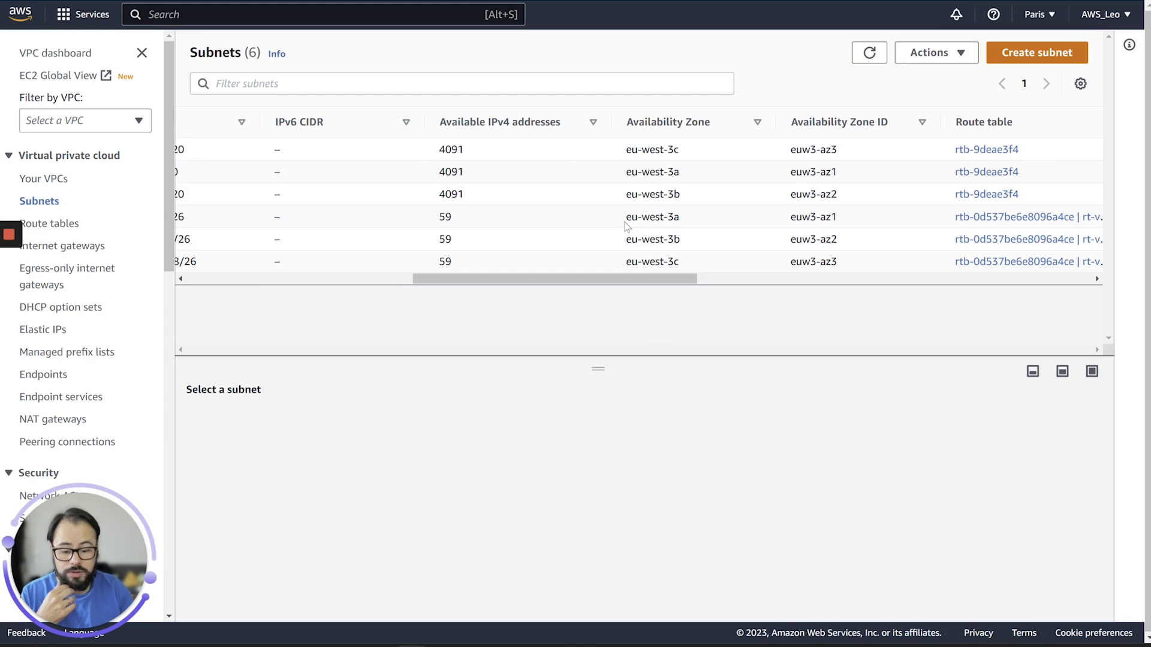
{"action": "left_click_drag", "start_coordinate": [659, 281], "coordinate": [432, 283]}
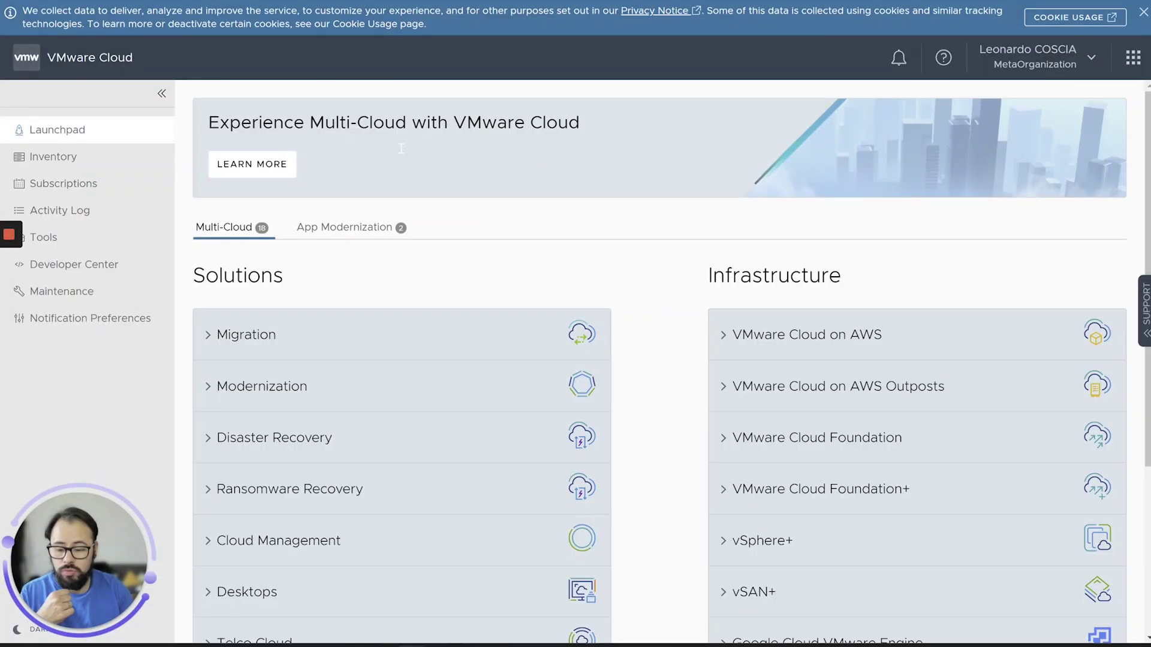
Step: Switch to VMware Cloud and start creating an SDDC named SDDC-DEMO in the EU (Paris) region
{"action": "left_click", "coordinate": [76, 161]}
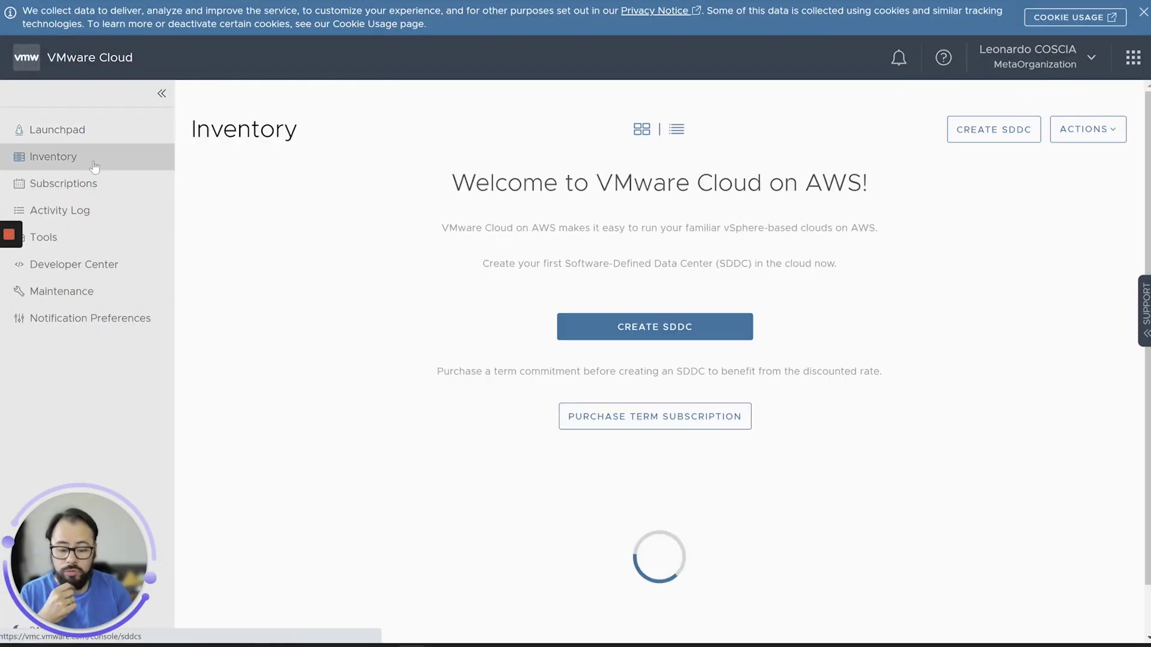
{"action": "left_click", "coordinate": [657, 330]}
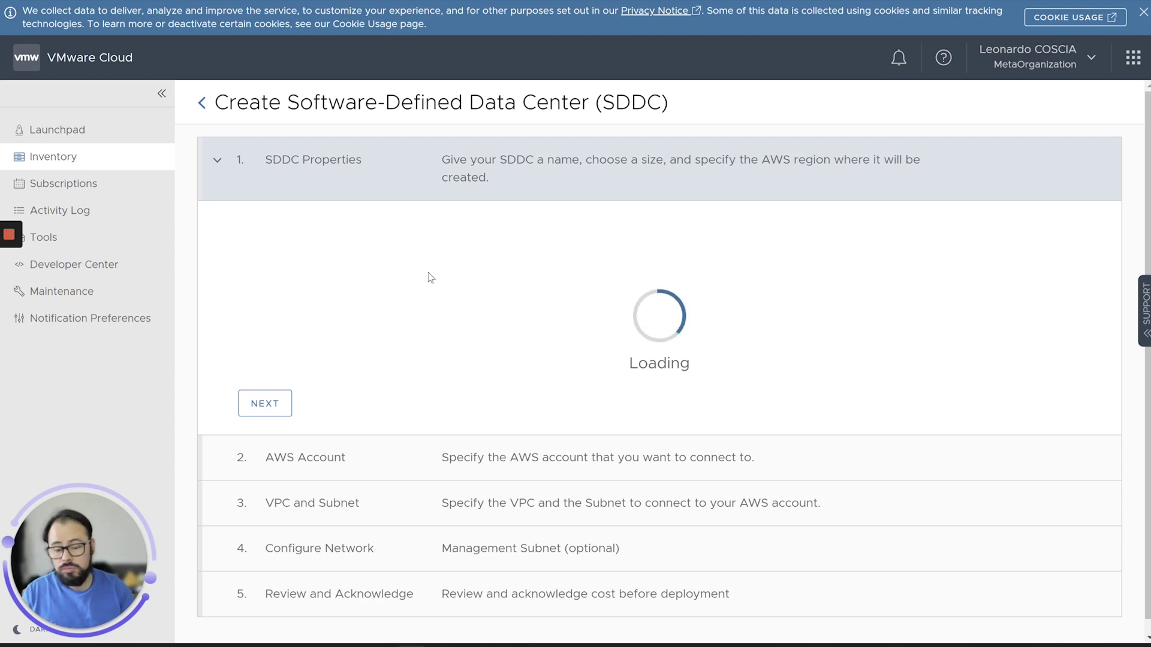
{"action": "left_click", "coordinate": [527, 242]}
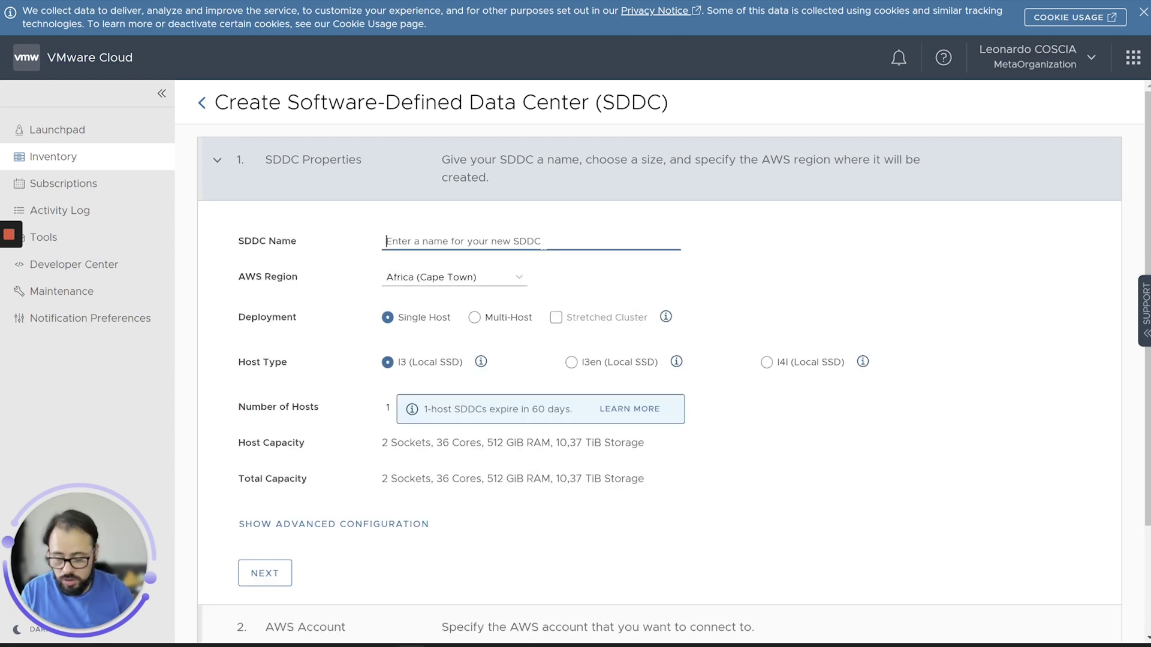
{"action": "type", "text": "SDDC"}
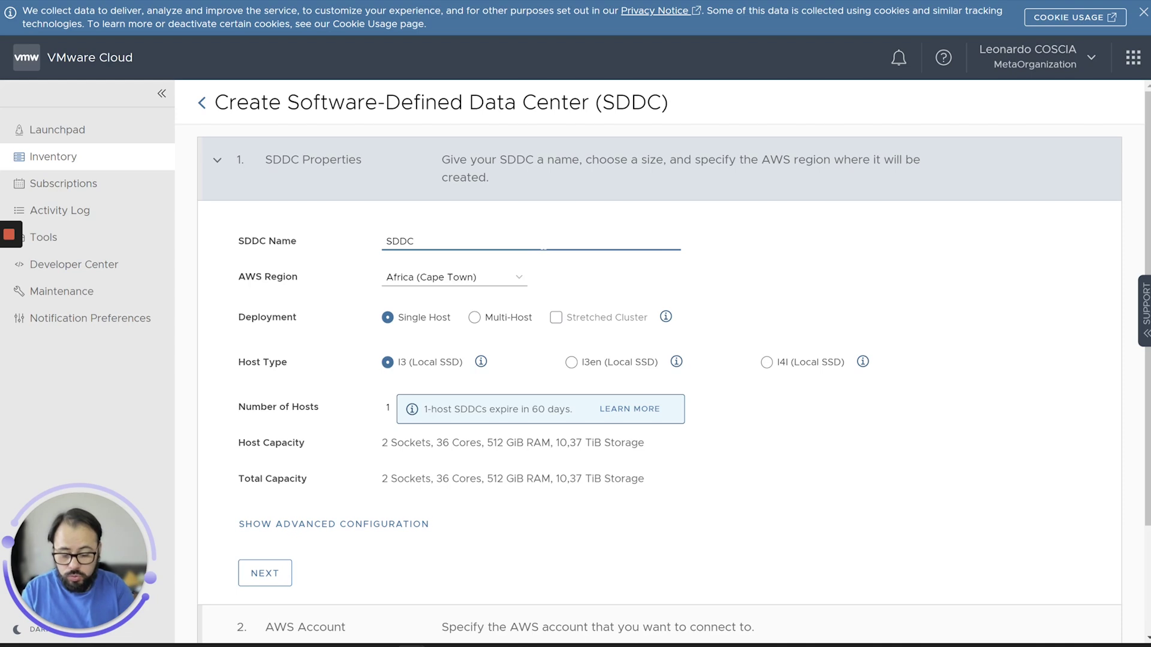
{"action": "type", "text": "-DEMO"}
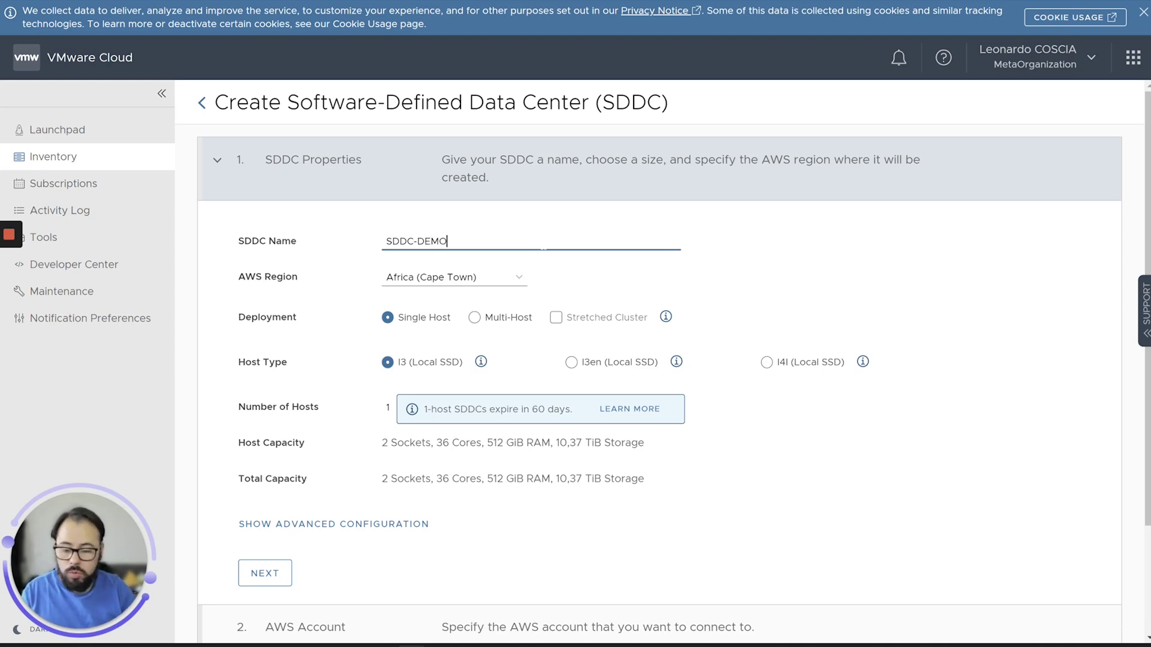
{"action": "left_click", "coordinate": [512, 282]}
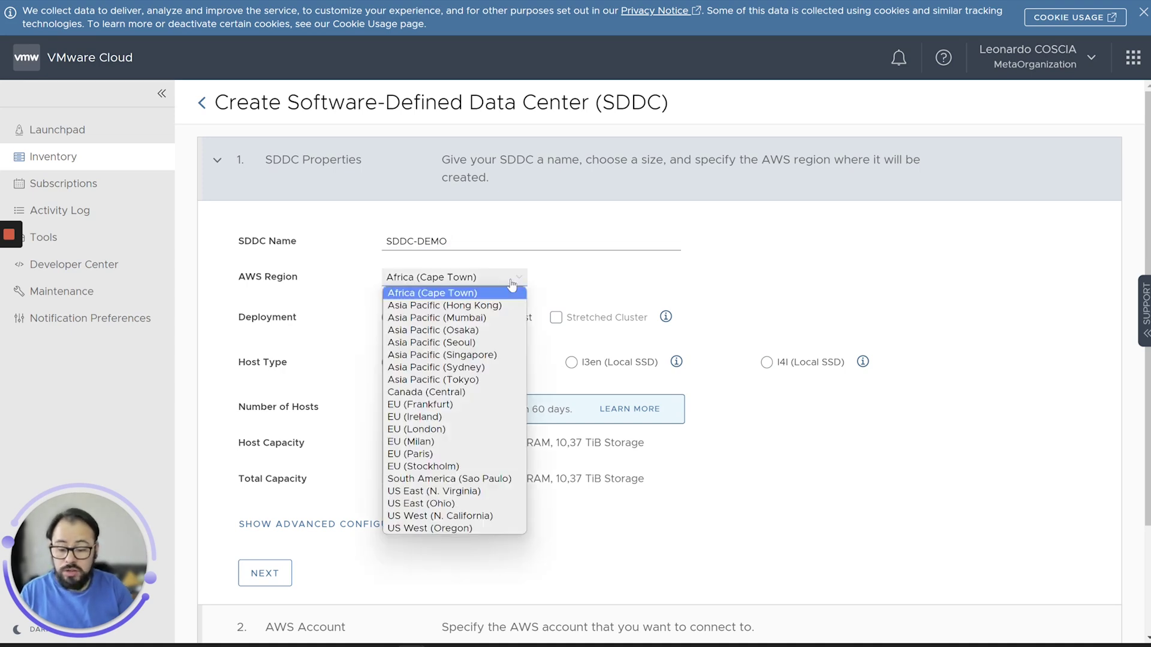
{"action": "left_click", "coordinate": [418, 456]}
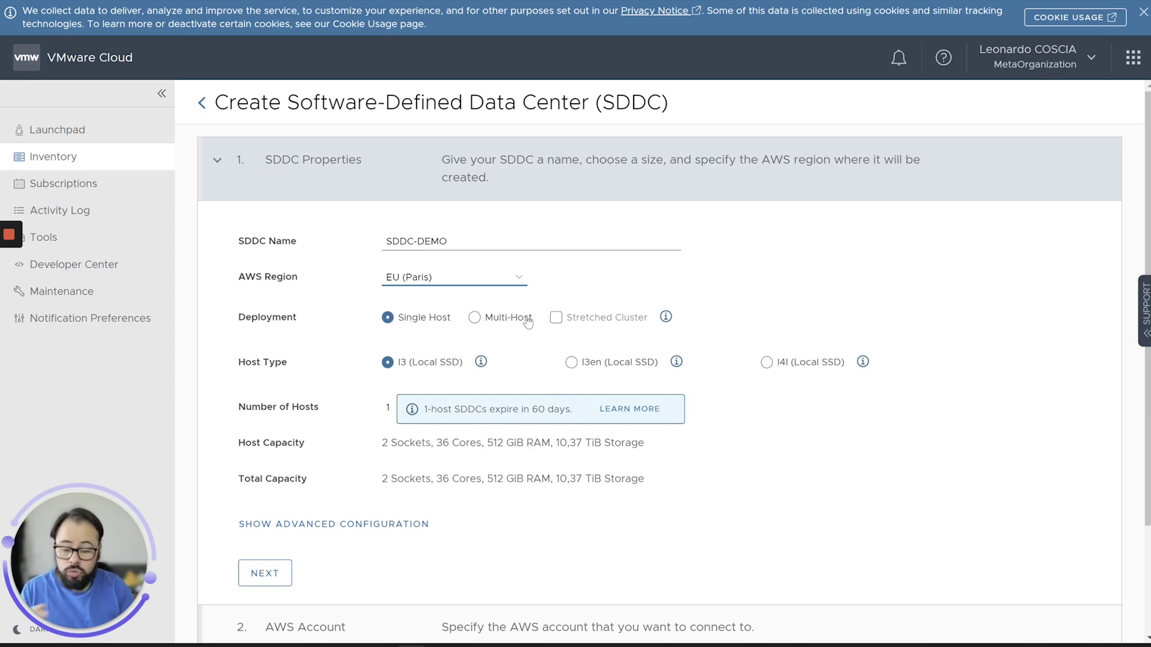
Step: Read the I3, I3en and I4I host type descriptions and accept the SDDC properties with a single I3 host
{"action": "scroll", "coordinate": [251, 324], "scroll_direction": "down", "scroll_amount": 1}
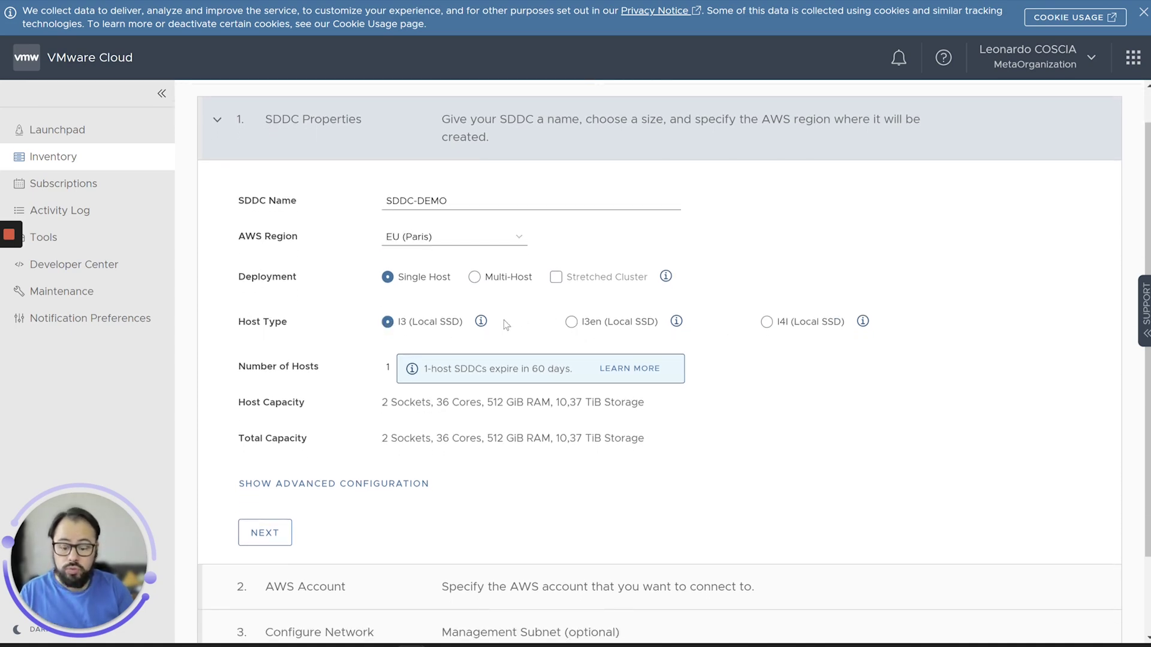
{"action": "left_click", "coordinate": [480, 323]}
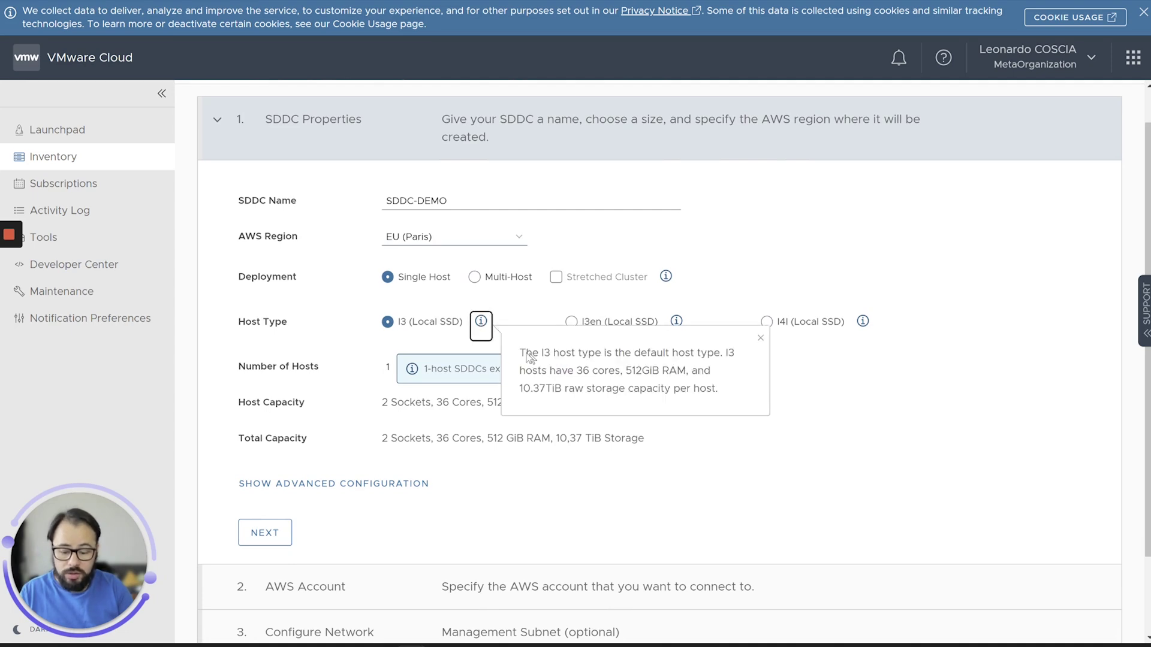
{"action": "left_click", "coordinate": [760, 339]}
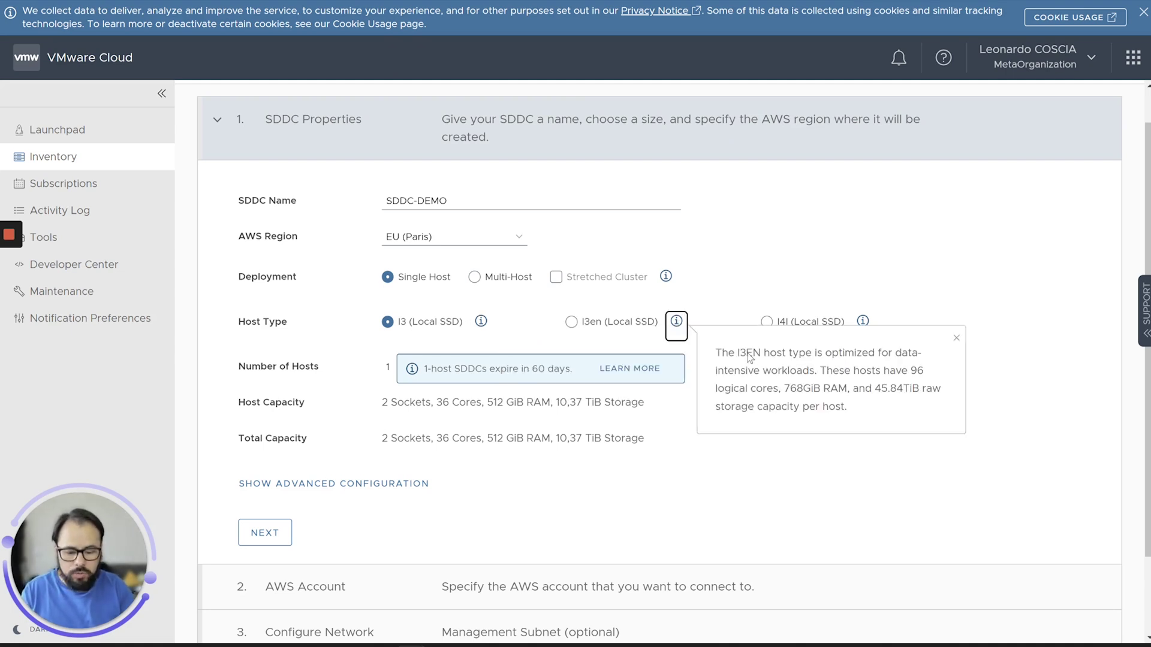
{"action": "left_click_drag", "start_coordinate": [785, 390], "coordinate": [804, 390]}
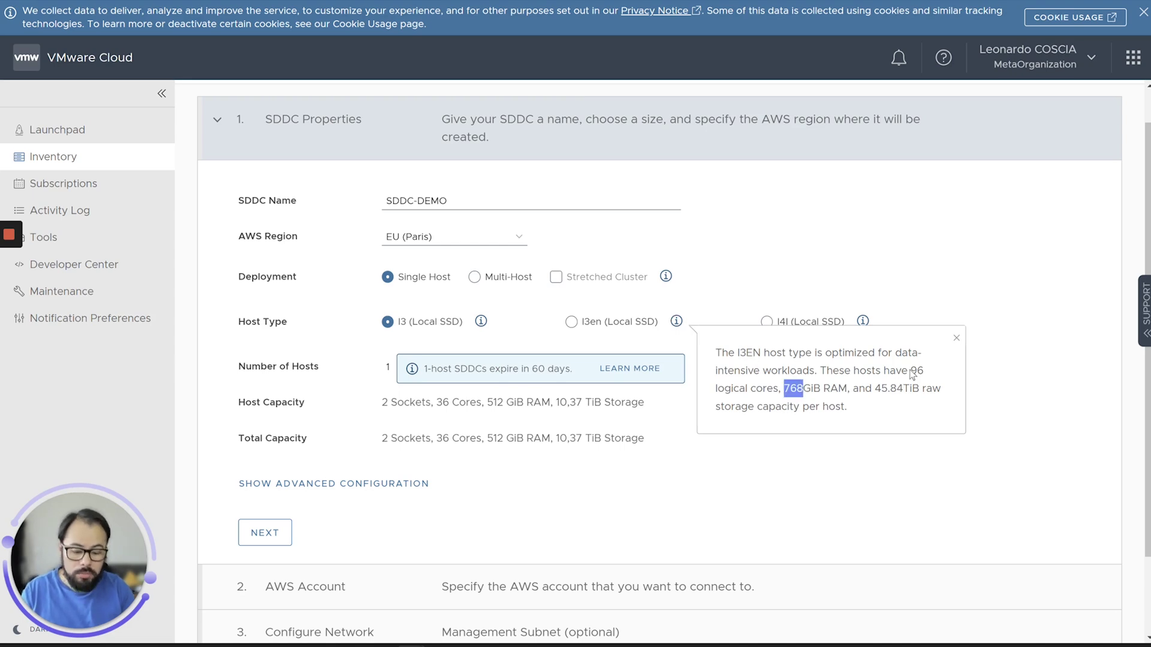
{"action": "left_click", "coordinate": [955, 339]}
{"action": "left_click", "coordinate": [863, 324]}
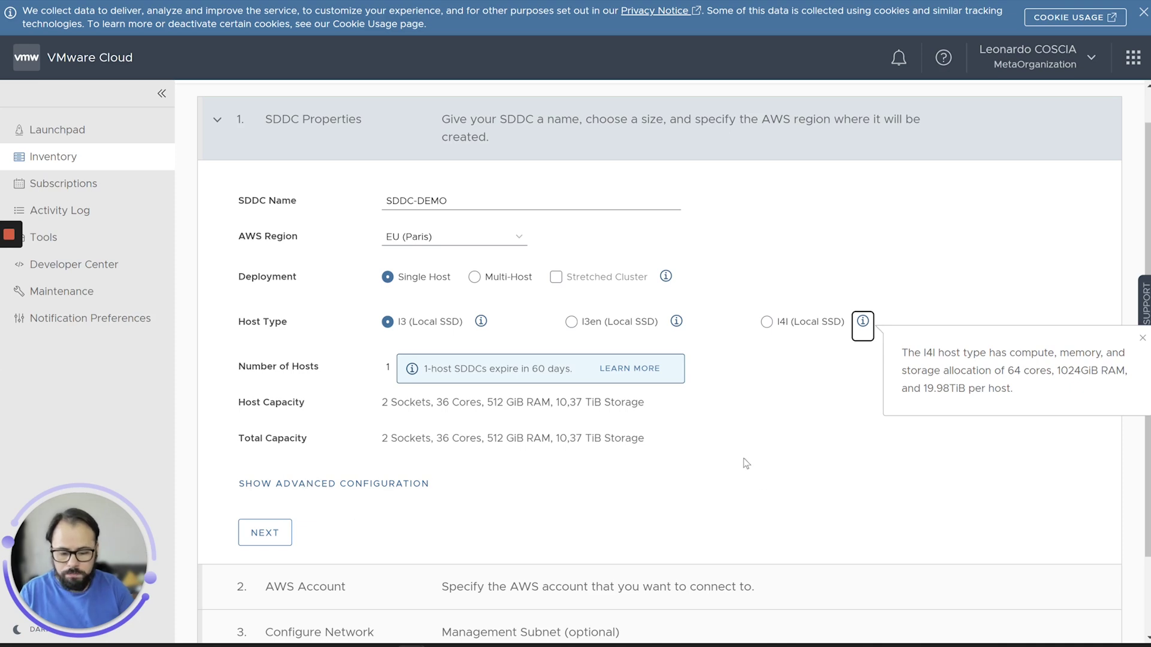
{"action": "left_click", "coordinate": [282, 532]}
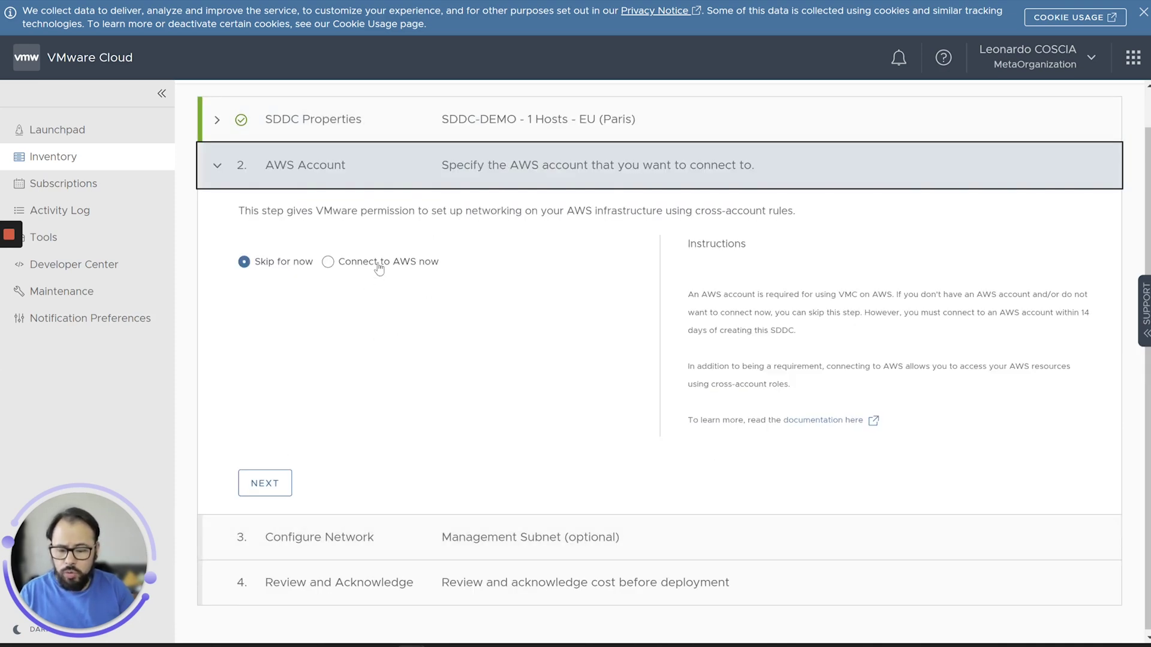
Step: Connect the SDDC to the existing AWS account, checking its account ID in the AWS console, and accept the connection
{"action": "left_click", "coordinate": [378, 263]}
{"action": "left_click", "coordinate": [493, 299]}
{"action": "left_click", "coordinate": [485, 325]}
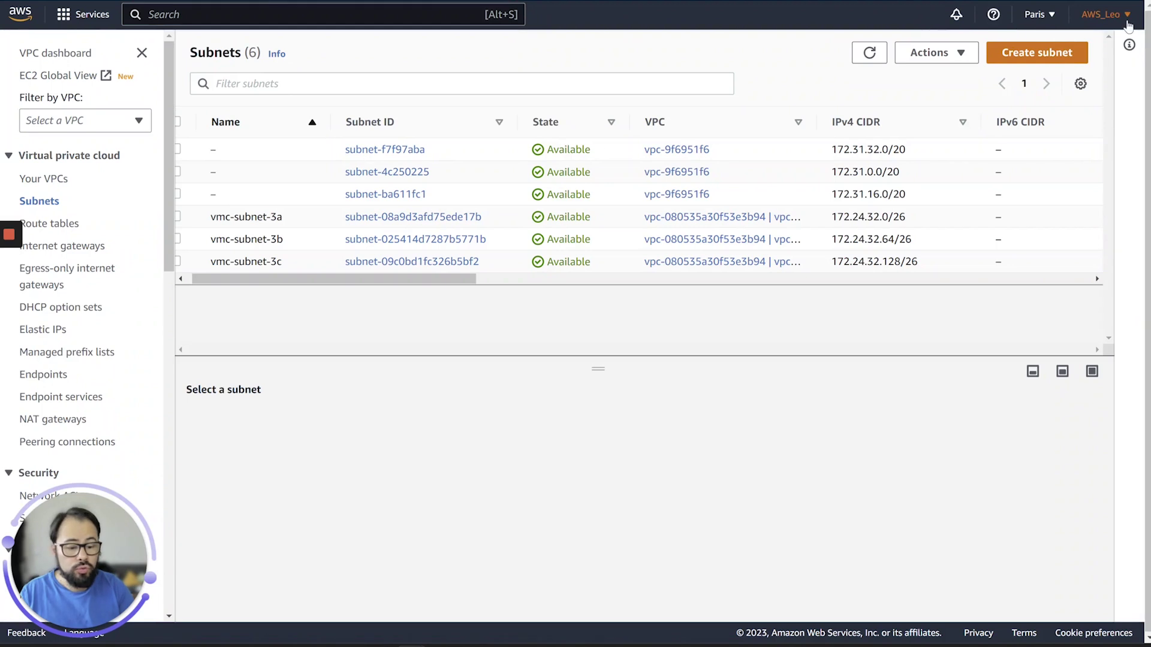
{"action": "left_click", "coordinate": [1102, 14]}
{"action": "double_click", "coordinate": [986, 53]}
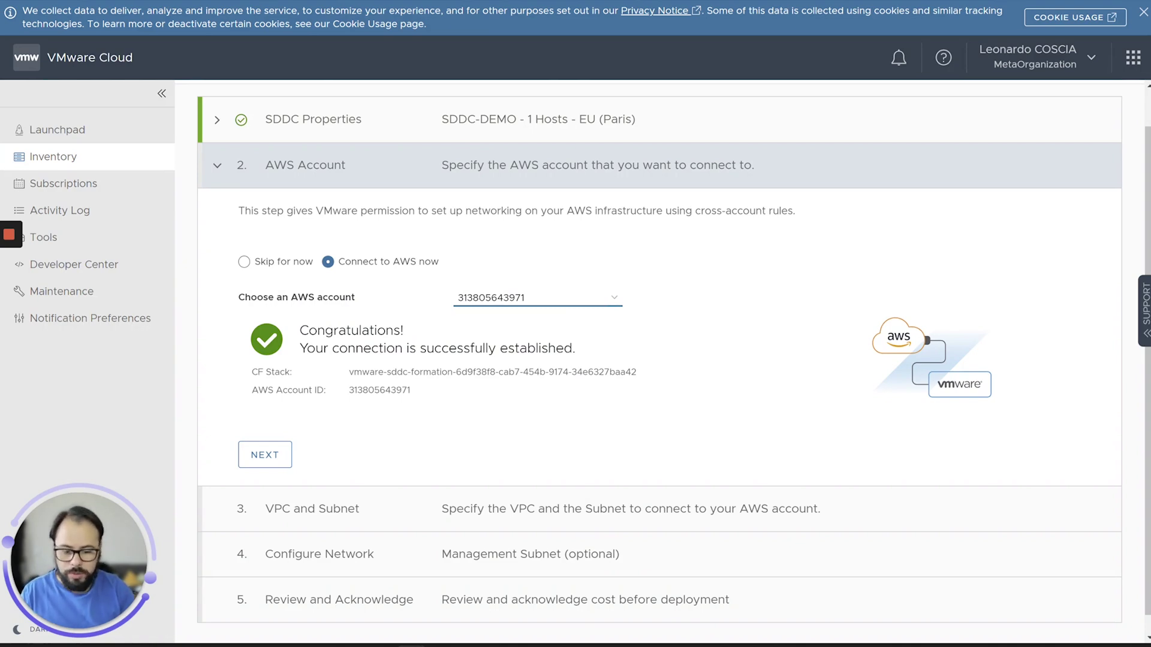
{"action": "left_click", "coordinate": [277, 464]}
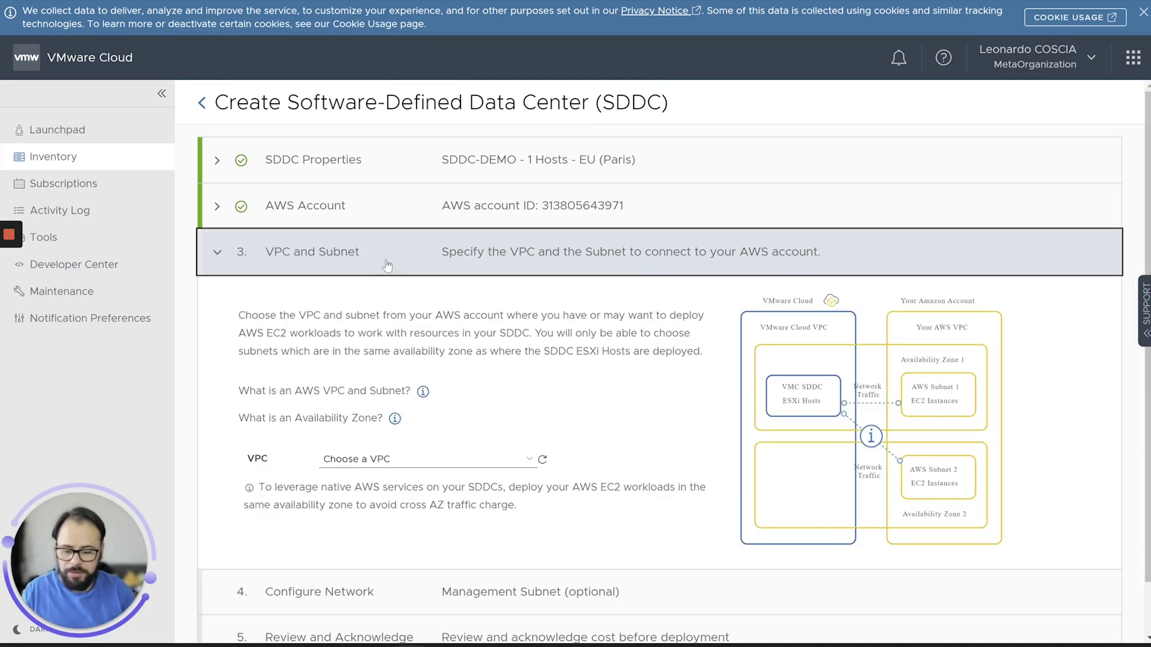
Step: Choose VPC vpc-080535a30f53e3b94 (172.24.32.0/24) with subnet vmc-subnet-3a (172.24.32.0/26, eu-west-3a) and accept the selection
{"action": "left_click", "coordinate": [521, 460]}
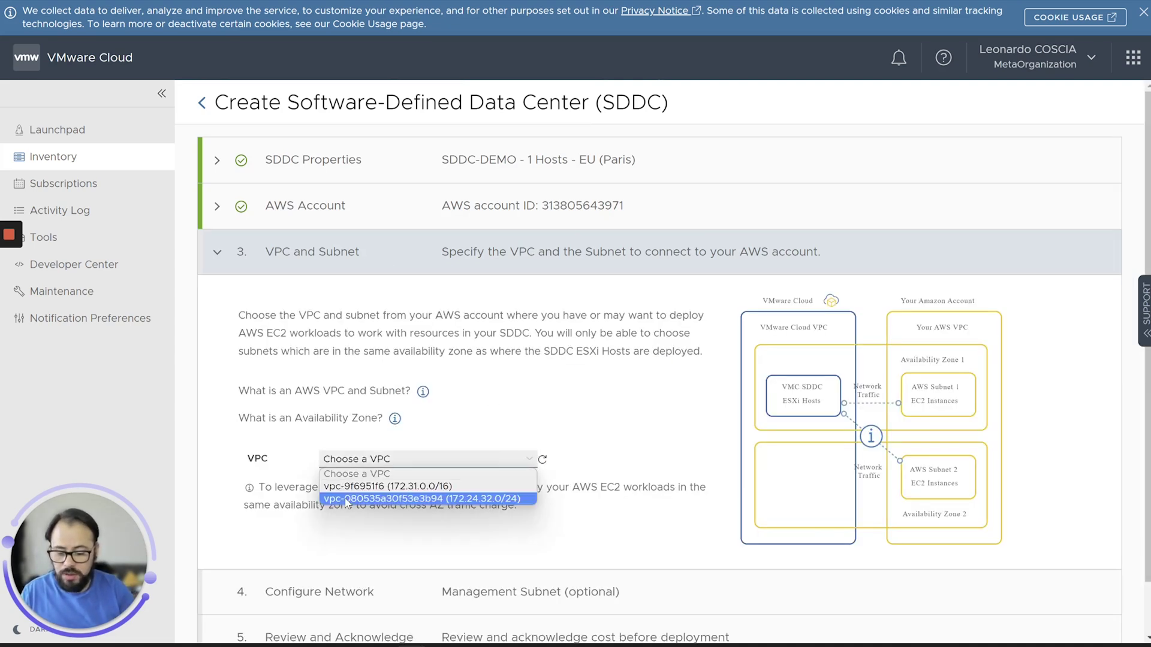
{"action": "left_click", "coordinate": [489, 506]}
{"action": "scroll", "coordinate": [660, 461], "scroll_direction": "down", "scroll_amount": 1}
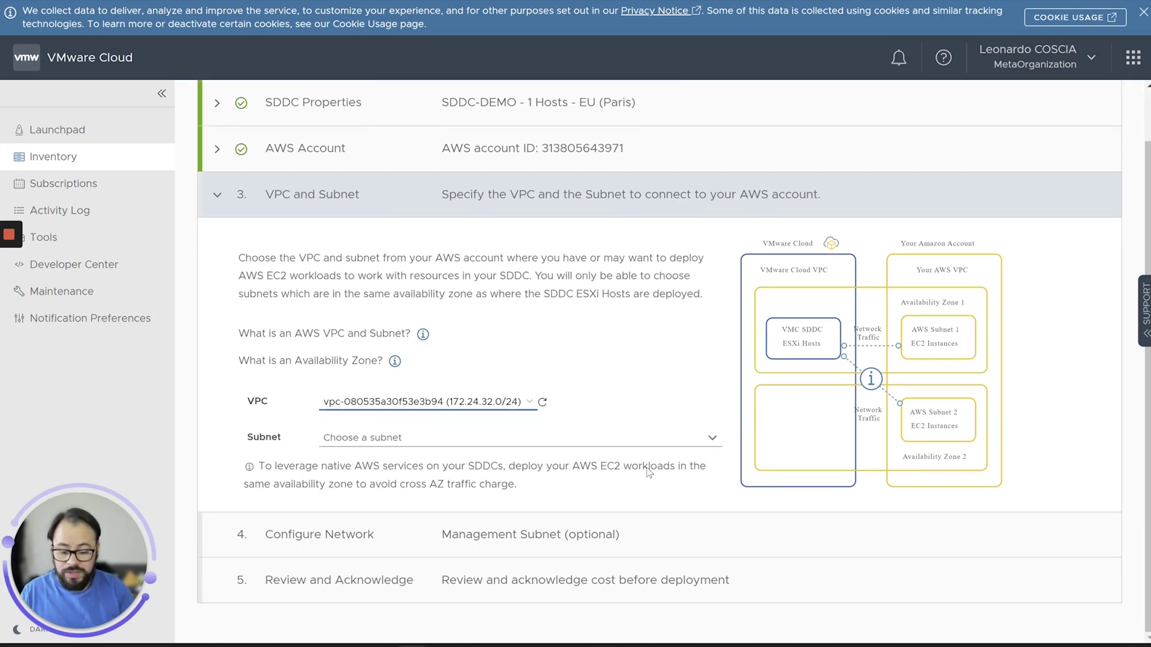
{"action": "left_click", "coordinate": [712, 439]}
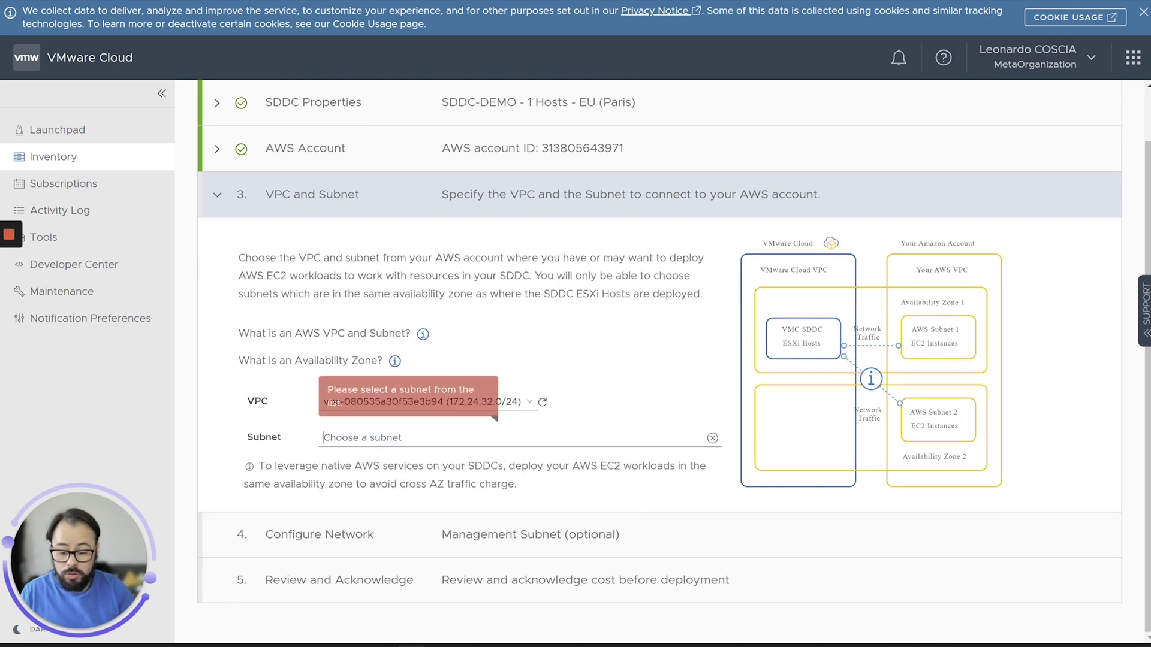
{"action": "left_click", "coordinate": [413, 489]}
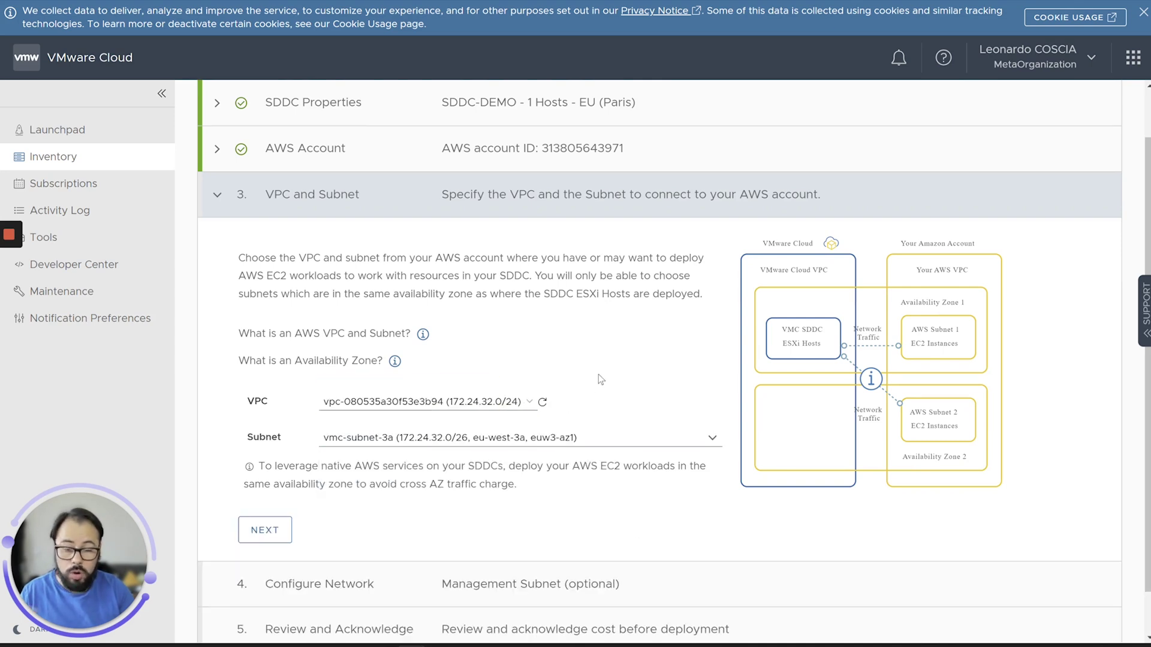
{"action": "scroll", "coordinate": [604, 363], "scroll_direction": "down", "scroll_amount": 1}
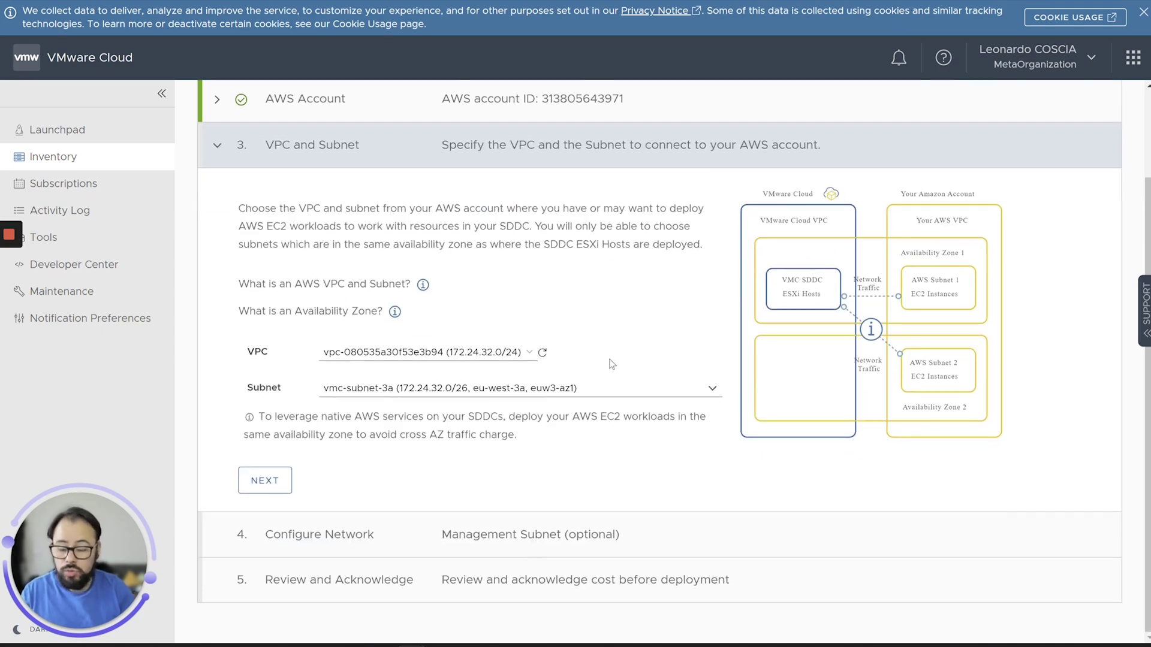
{"action": "left_click", "coordinate": [275, 493]}
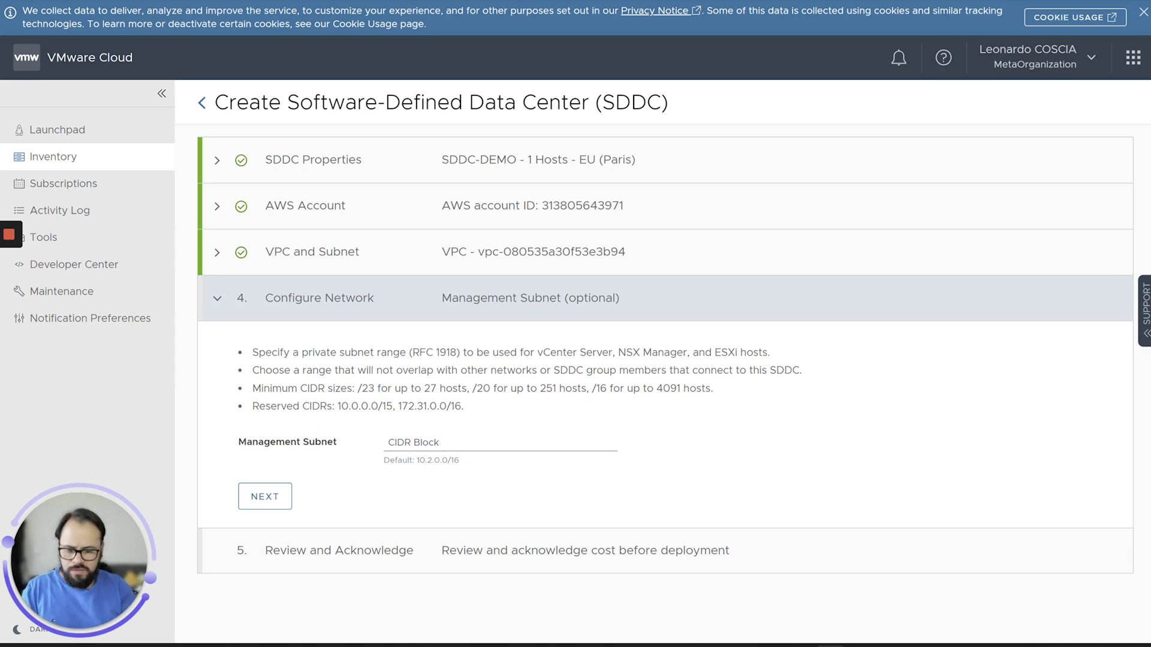
Step: Set the management subnet to 172.18.0.0/23, check it against the minimum CIDR sizes and reserved CIDRs, and accept it
{"action": "type", "text": "172.18.0.0/23"}
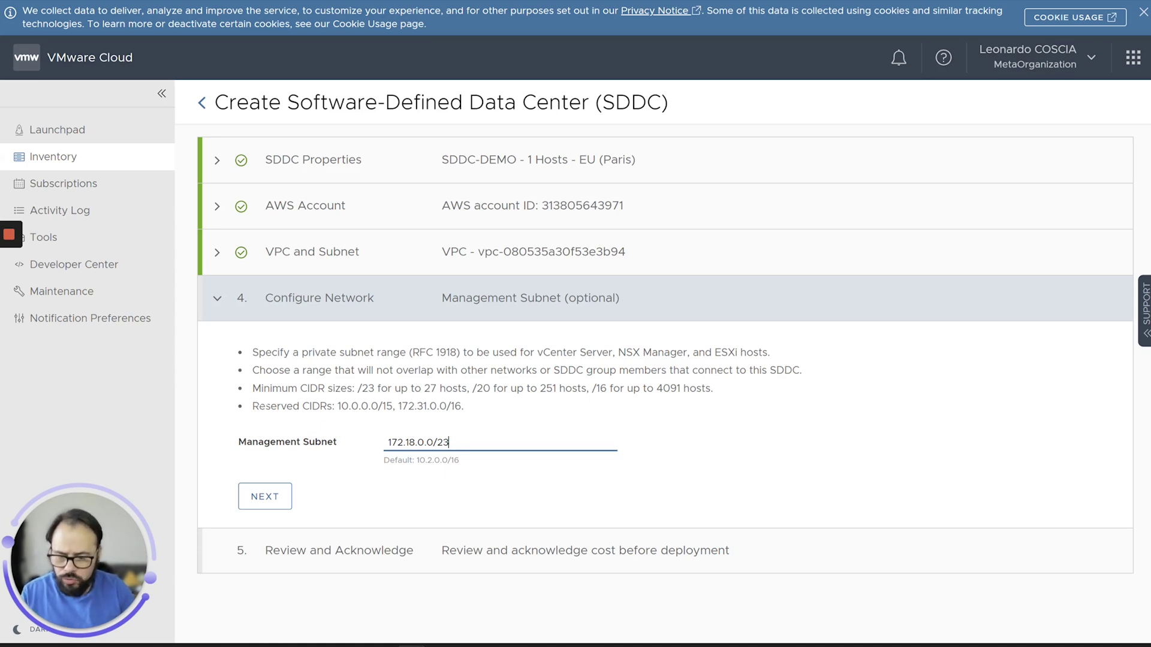
{"action": "left_click_drag", "start_coordinate": [252, 388], "coordinate": [715, 391]}
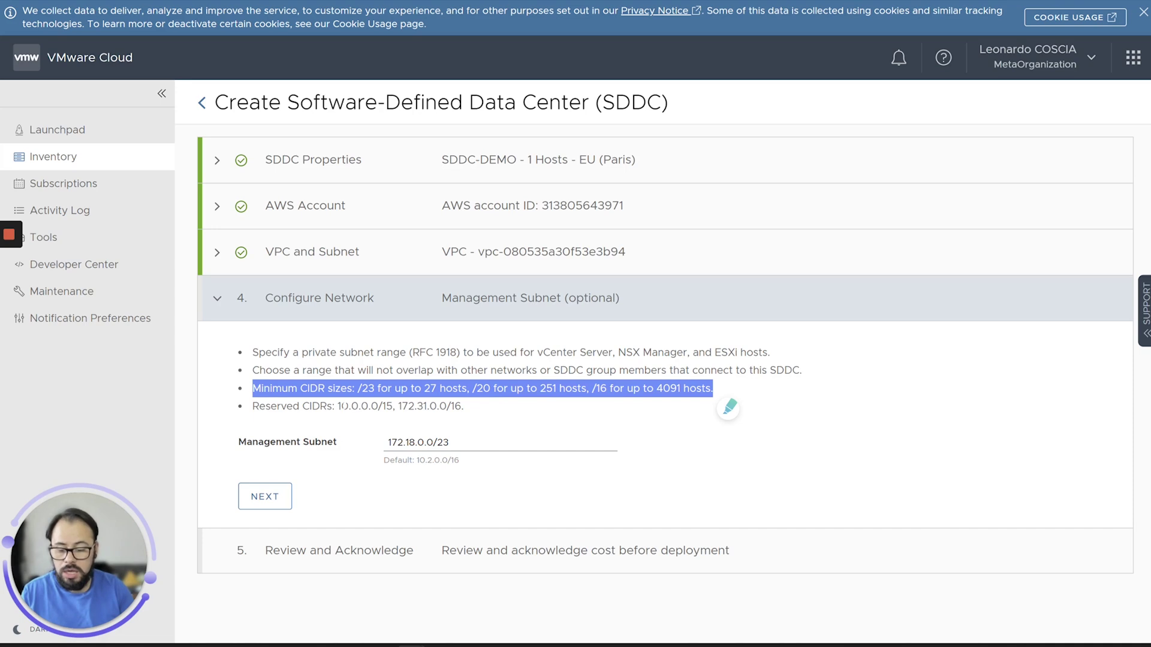
{"action": "left_click_drag", "start_coordinate": [463, 407], "coordinate": [253, 407]}
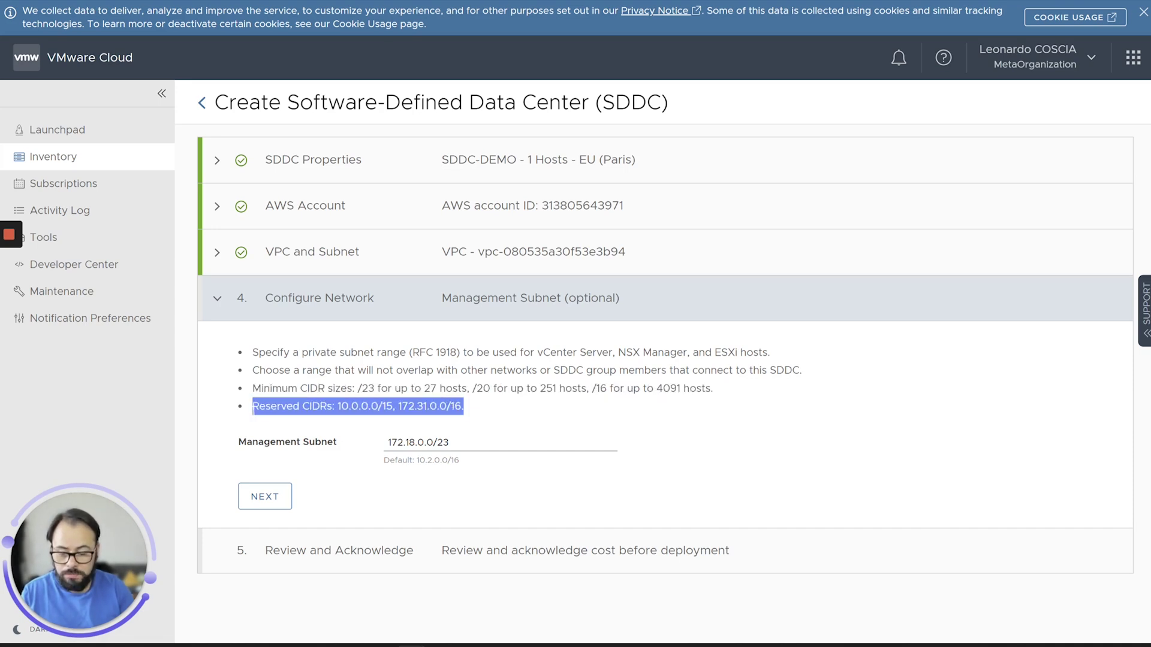
{"action": "left_click", "coordinate": [237, 387]}
{"action": "left_click_drag", "start_coordinate": [464, 407], "coordinate": [335, 407]}
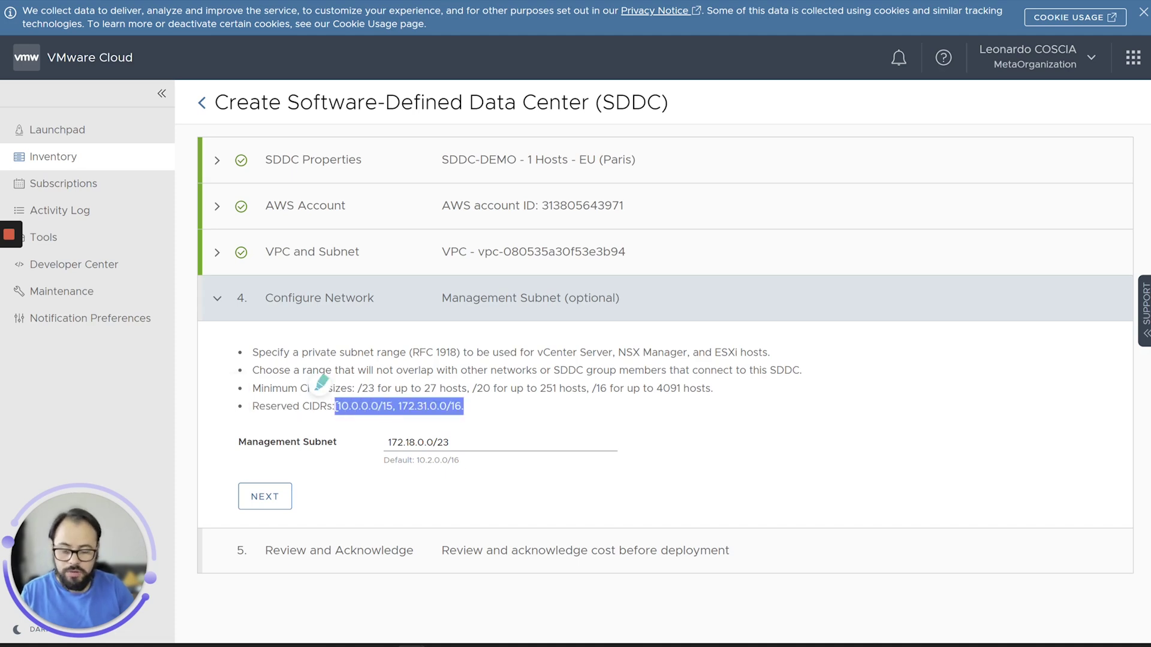
{"action": "left_click", "coordinate": [545, 411]}
{"action": "left_click", "coordinate": [448, 442]}
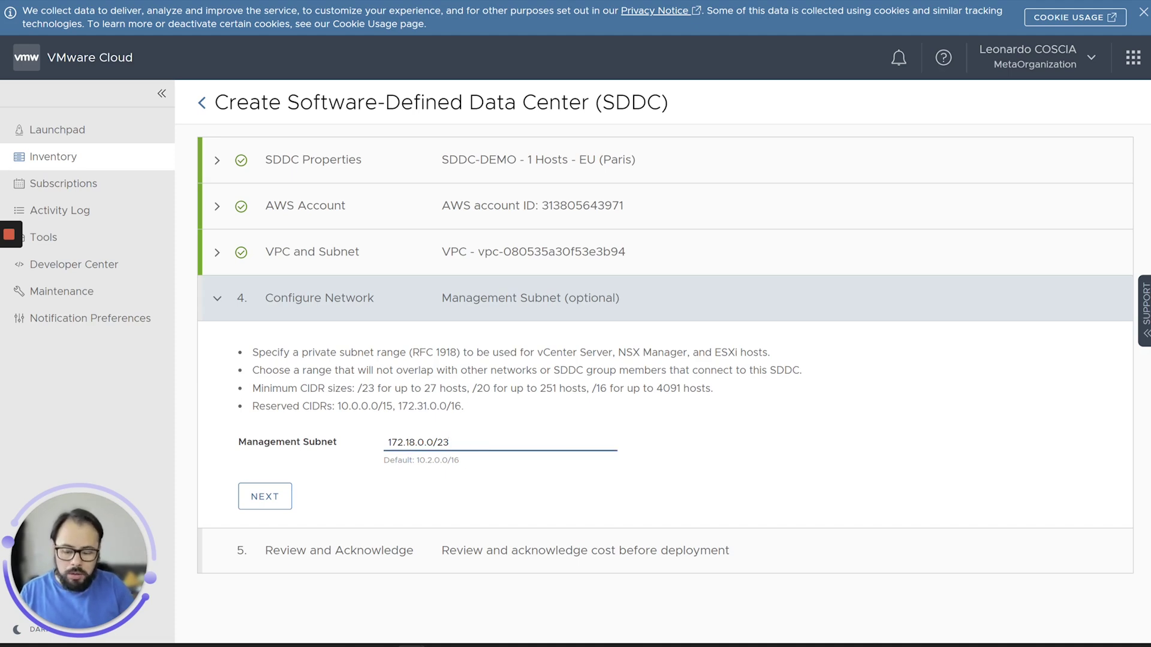
{"action": "left_click", "coordinate": [267, 508]}
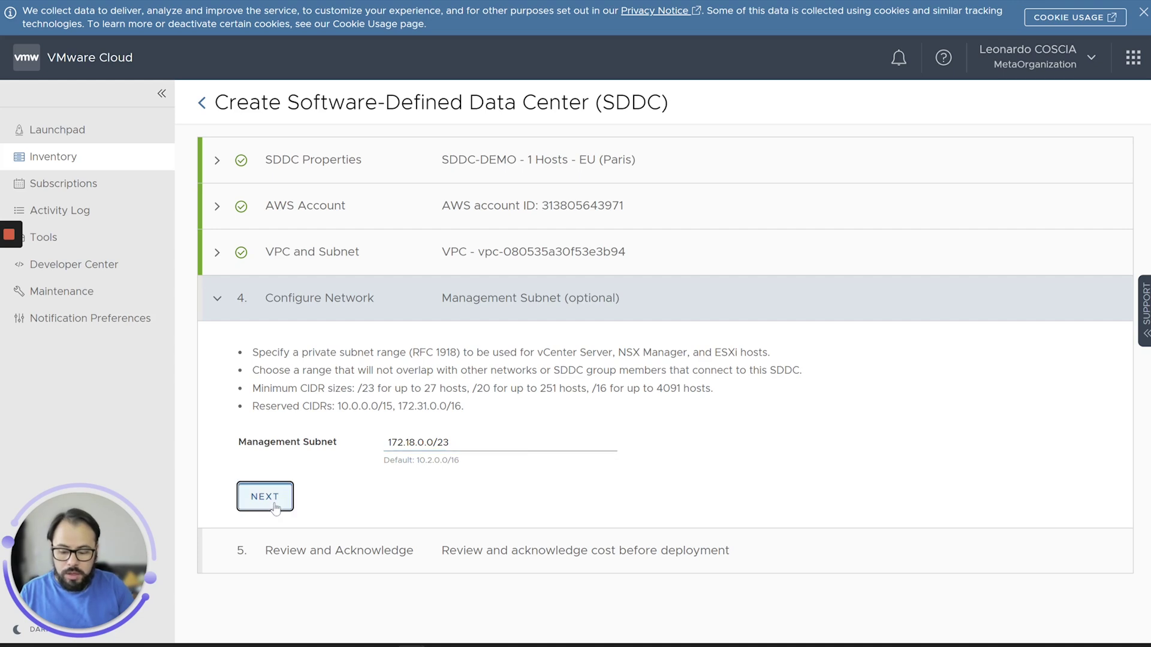
Step: Acknowledge both the charges-start notice and the per-host-hour pricing notice for the SDDC deployment
{"action": "left_click", "coordinate": [244, 424]}
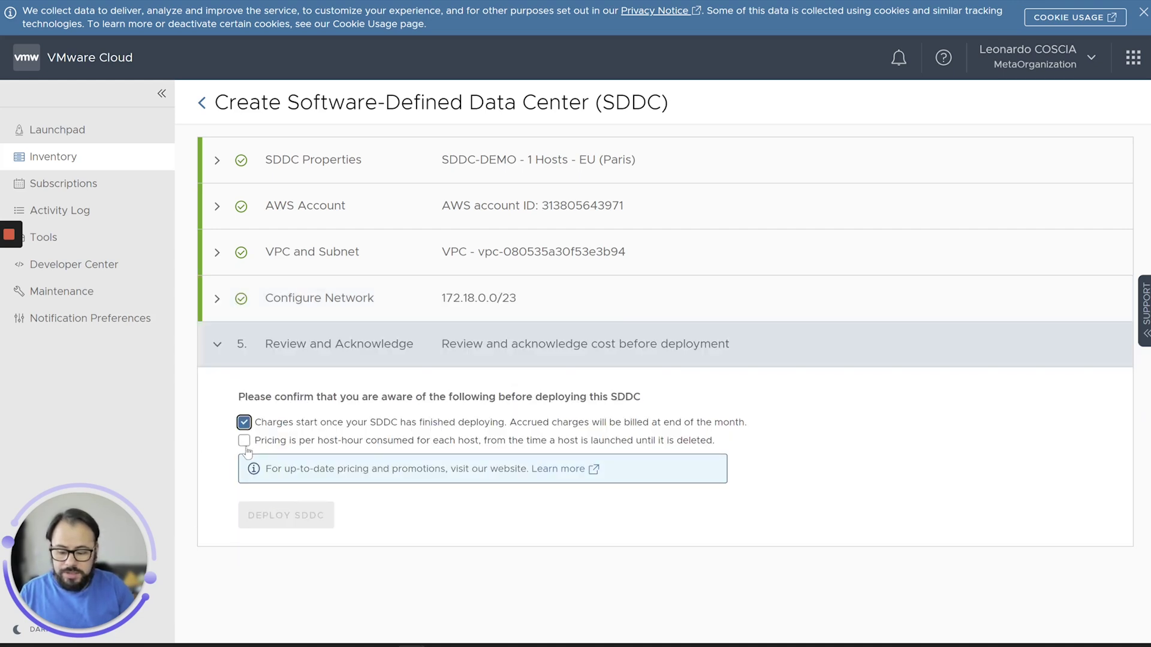
{"action": "left_click", "coordinate": [244, 440]}
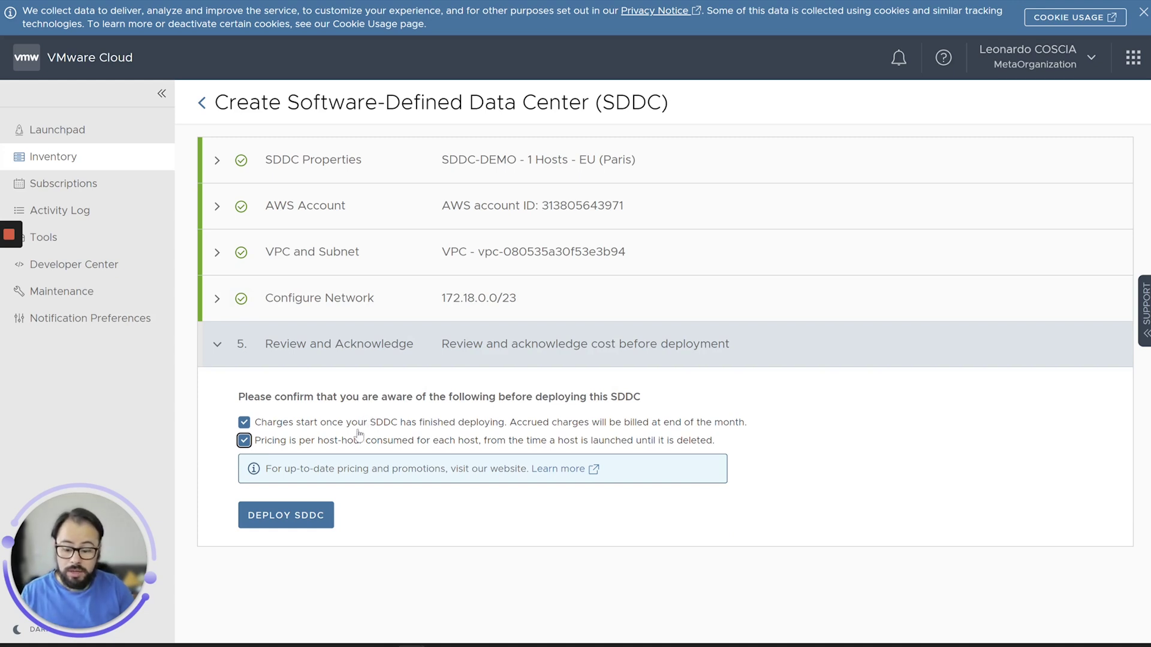
Step: Review the notice on when charges start and deploy the SDDC
{"action": "left_click_drag", "start_coordinate": [505, 425], "coordinate": [317, 429]}
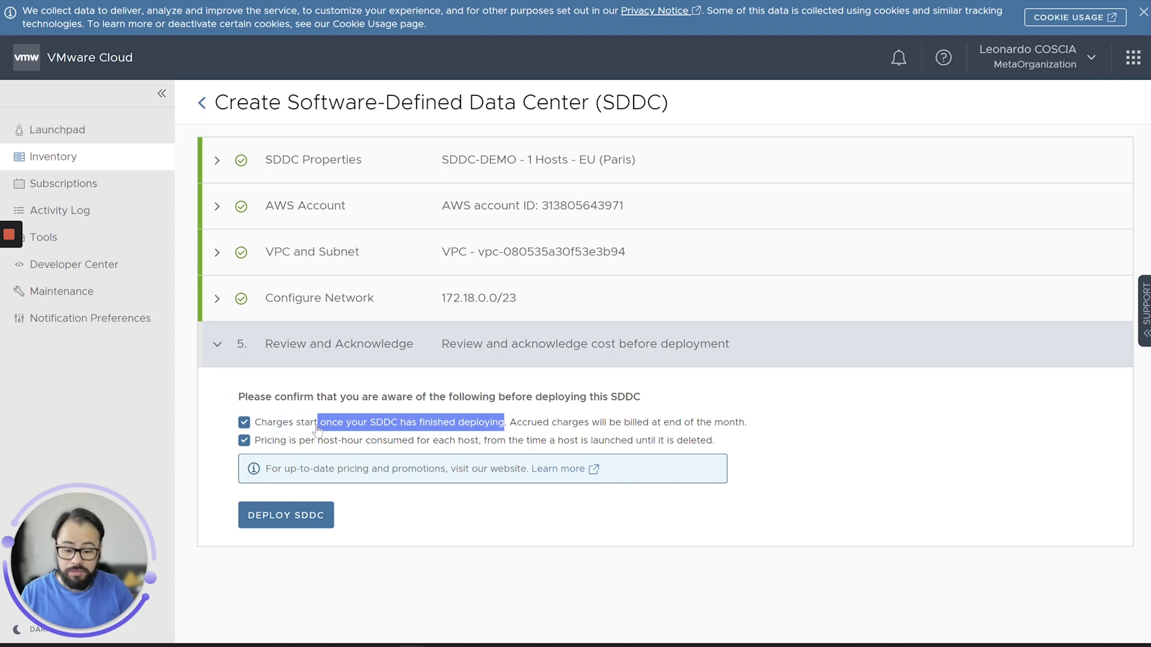
{"action": "left_click_drag", "start_coordinate": [318, 429], "coordinate": [319, 430]}
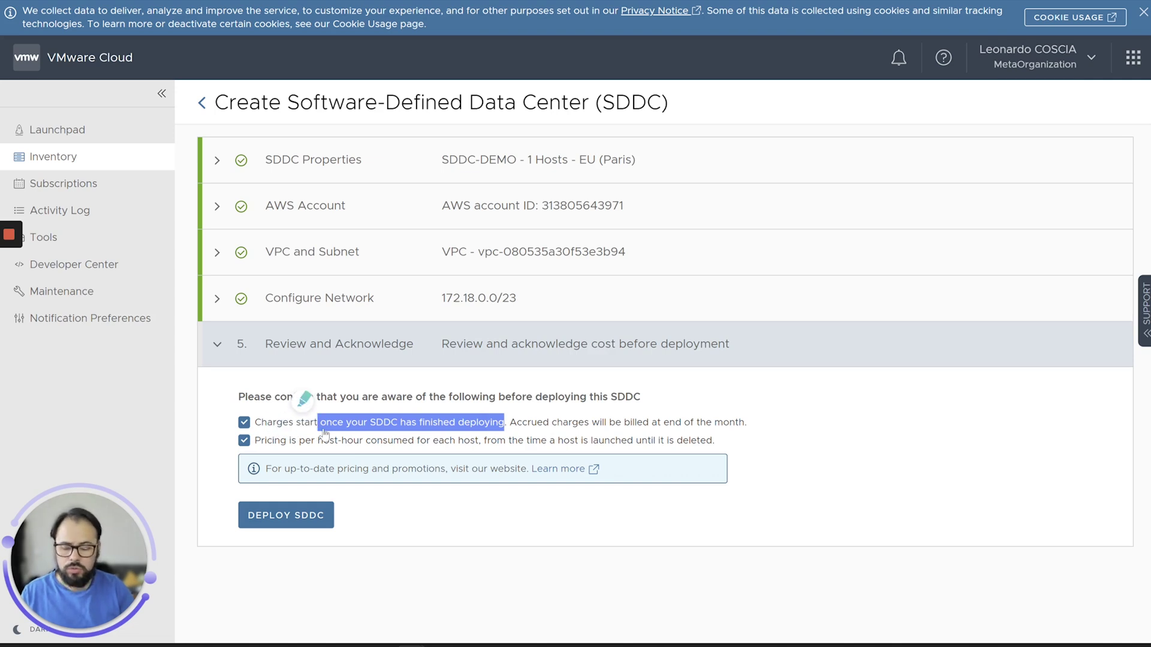
{"action": "left_click", "coordinate": [706, 546]}
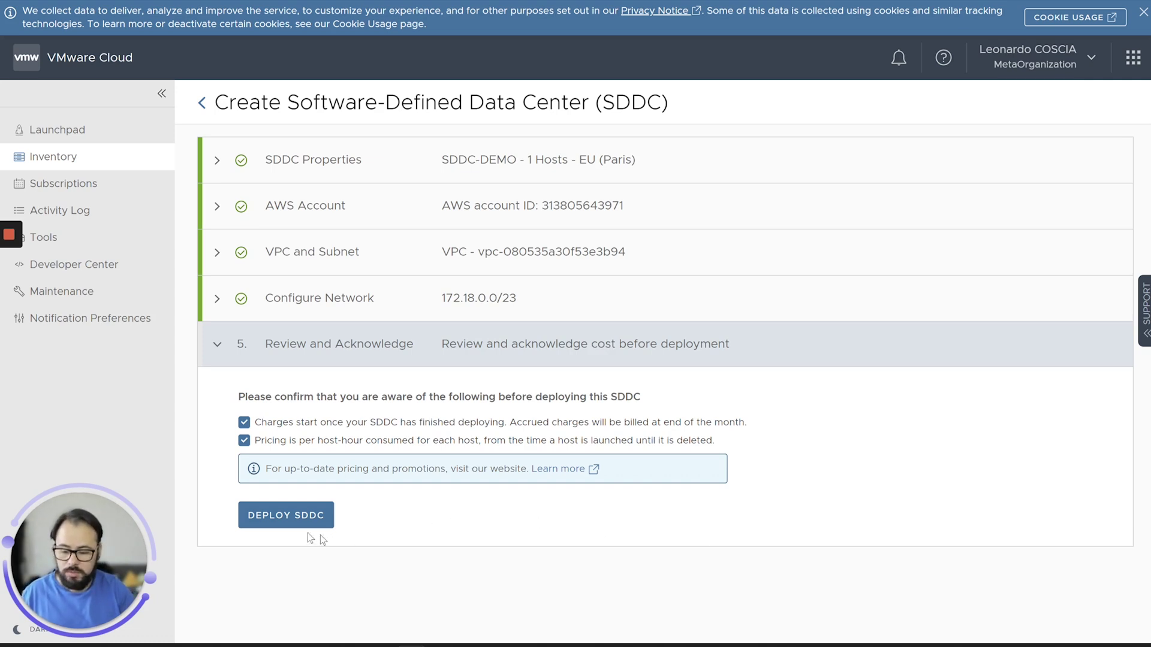
{"action": "left_click", "coordinate": [279, 526]}
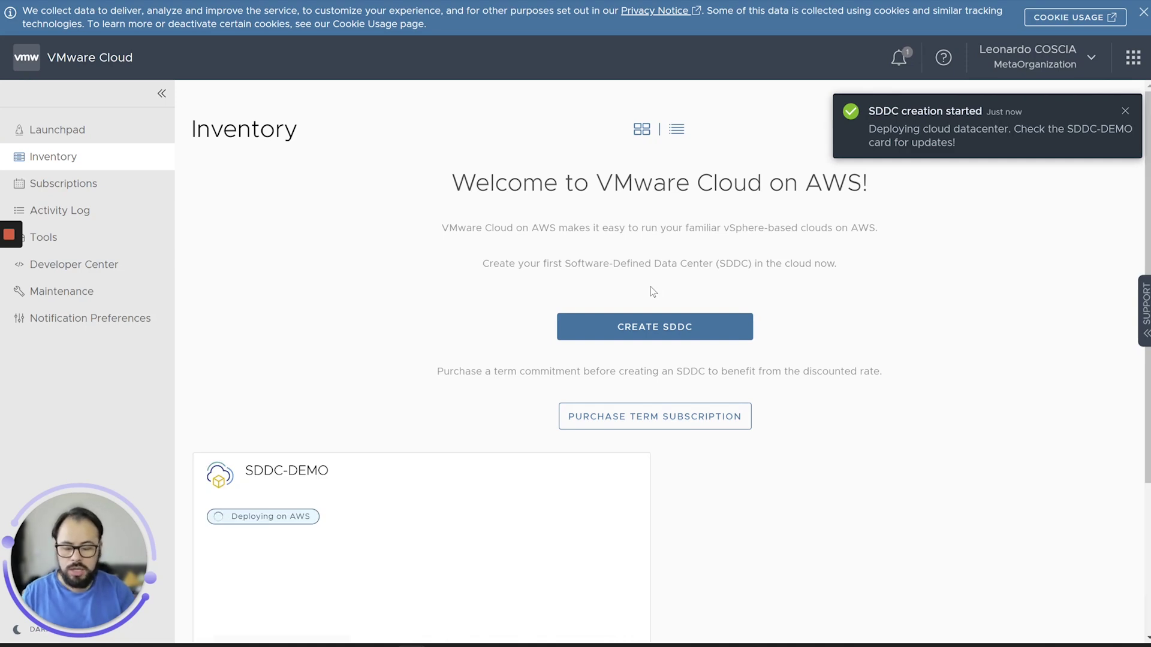
Step: Reload the SDDC inventory and check SDDC-DEMO's deployment progress and estimated time to completion
{"action": "scroll", "coordinate": [375, 341], "scroll_direction": "down", "scroll_amount": 4}
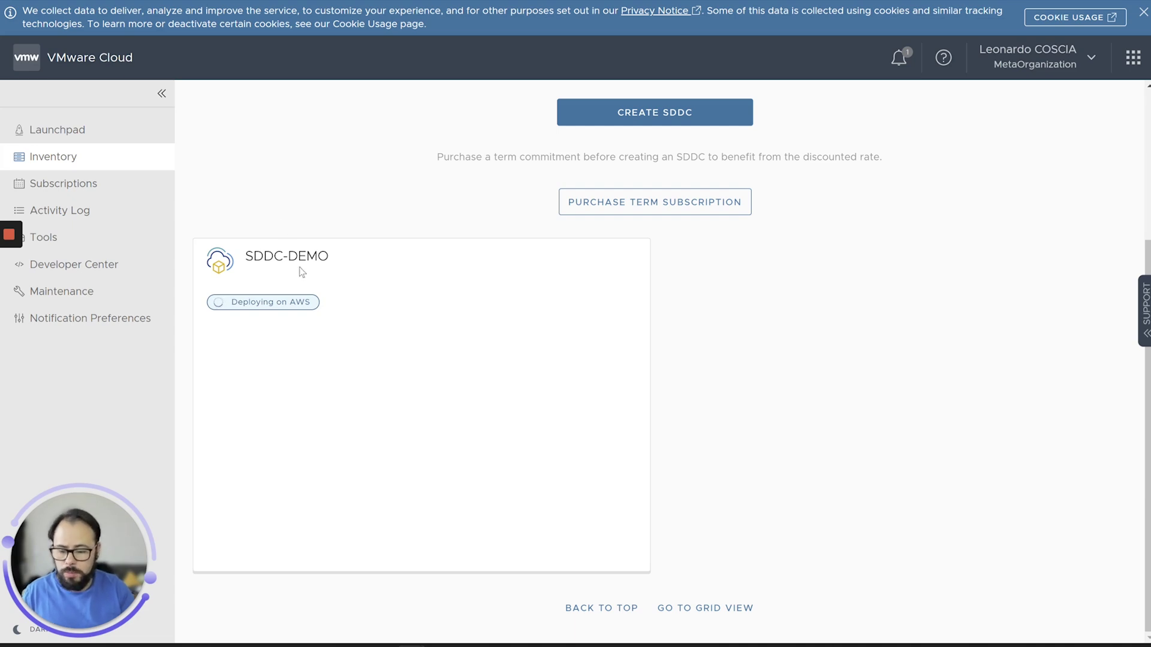
{"action": "scroll", "coordinate": [344, 387], "scroll_direction": "up", "scroll_amount": 1}
{"action": "left_click", "coordinate": [71, 161]}
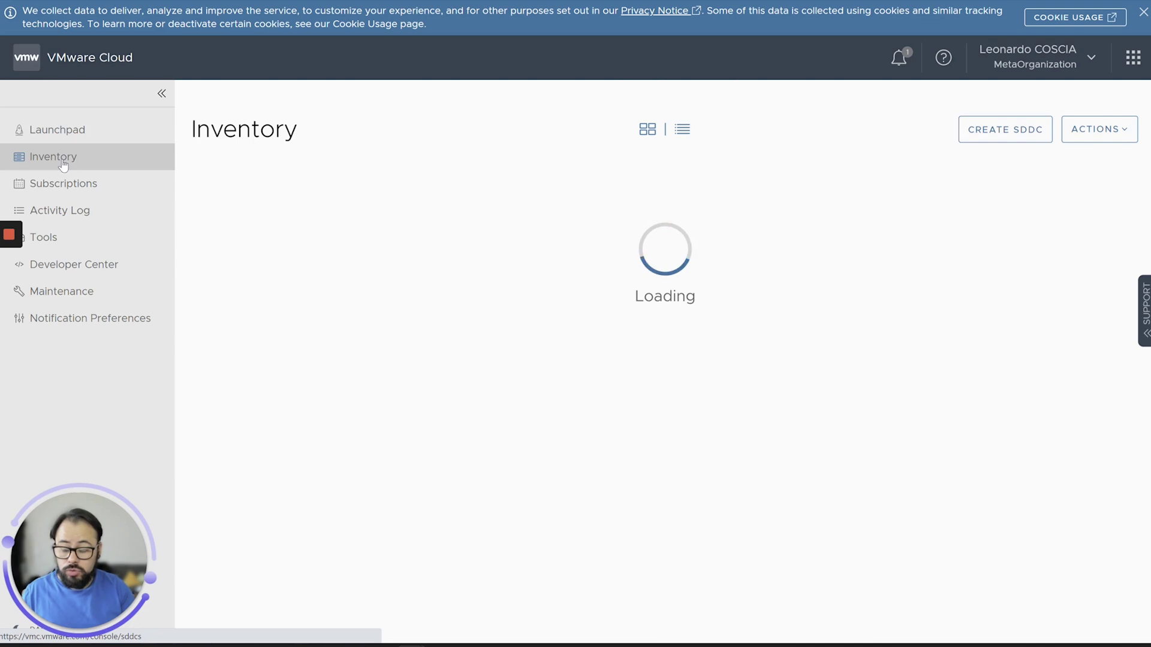
{"action": "left_click", "coordinate": [64, 181]}
{"action": "left_click", "coordinate": [69, 161]}
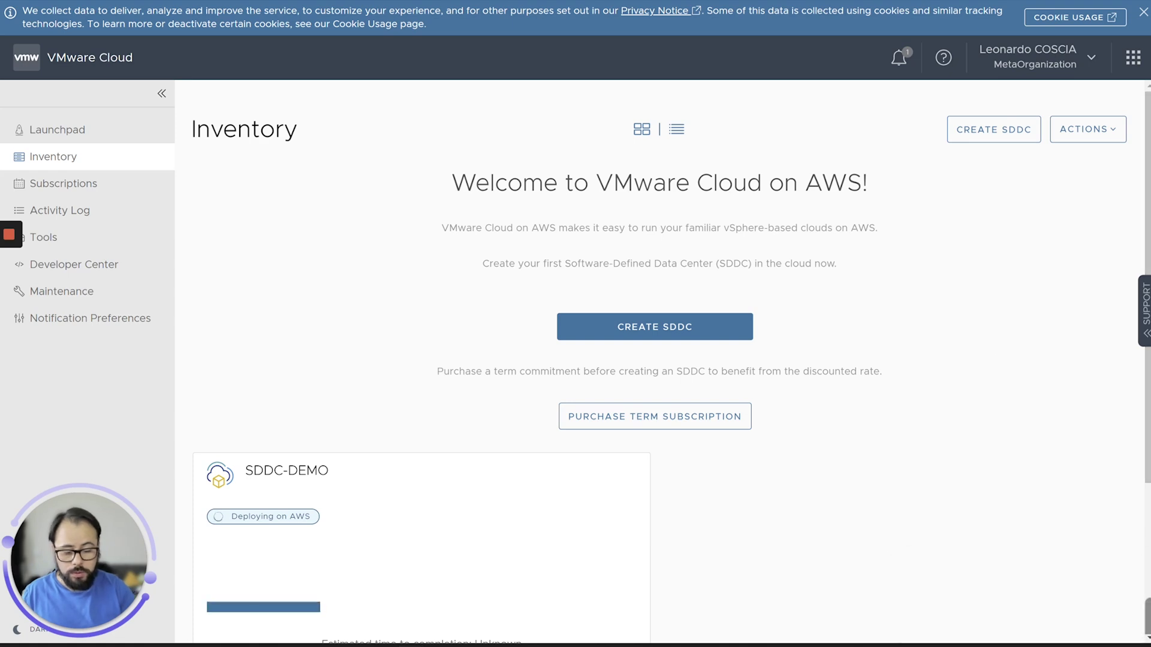
{"action": "scroll", "coordinate": [362, 424], "scroll_direction": "down", "scroll_amount": 3}
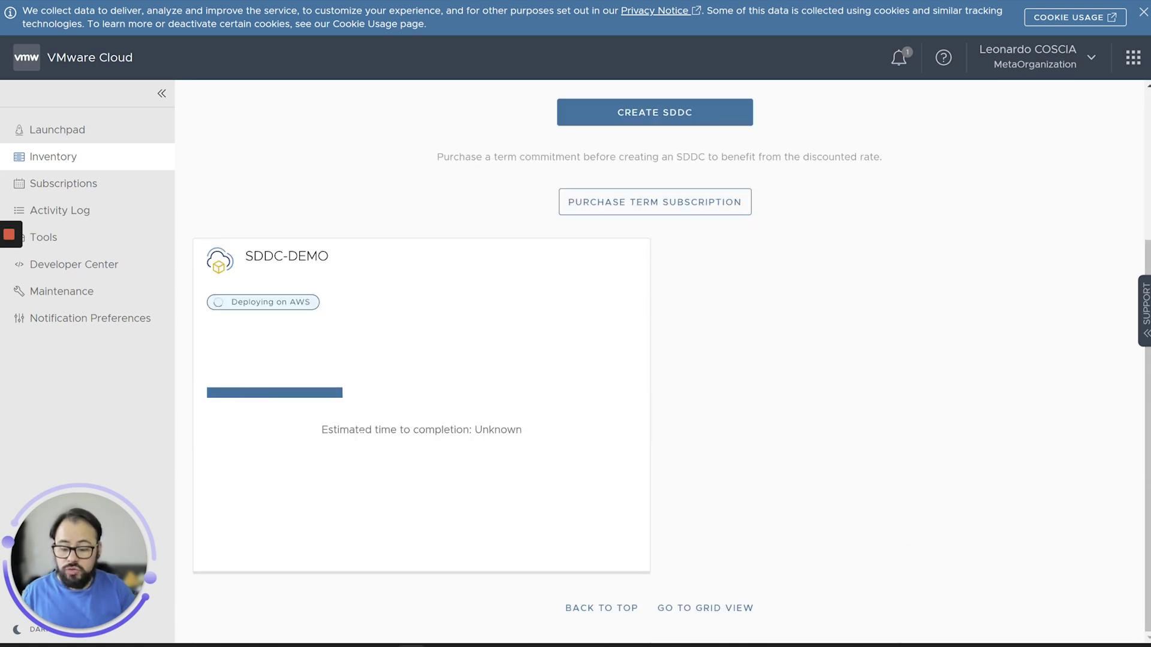
{"action": "mouse_move", "coordinate": [327, 429]}
{"action": "left_mouse_down"}
{"action": "mouse_move", "coordinate": [565, 444]}
{"action": "mouse_move", "coordinate": [475, 442]}
{"action": "left_mouse_up"}
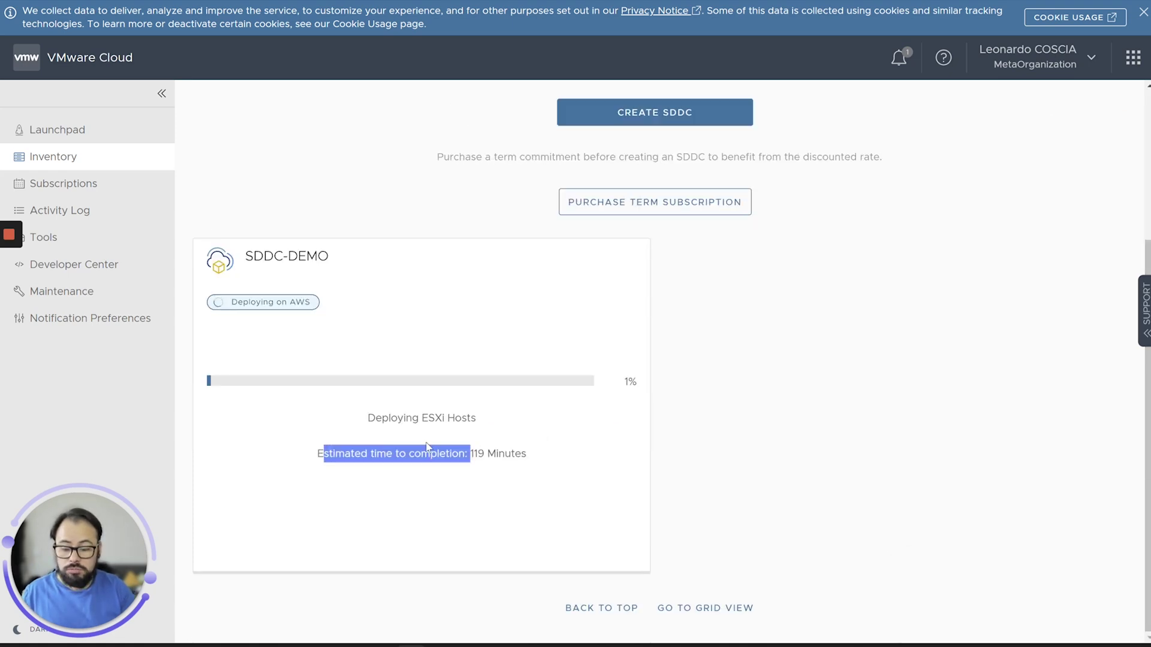
{"action": "left_click", "coordinate": [478, 448]}
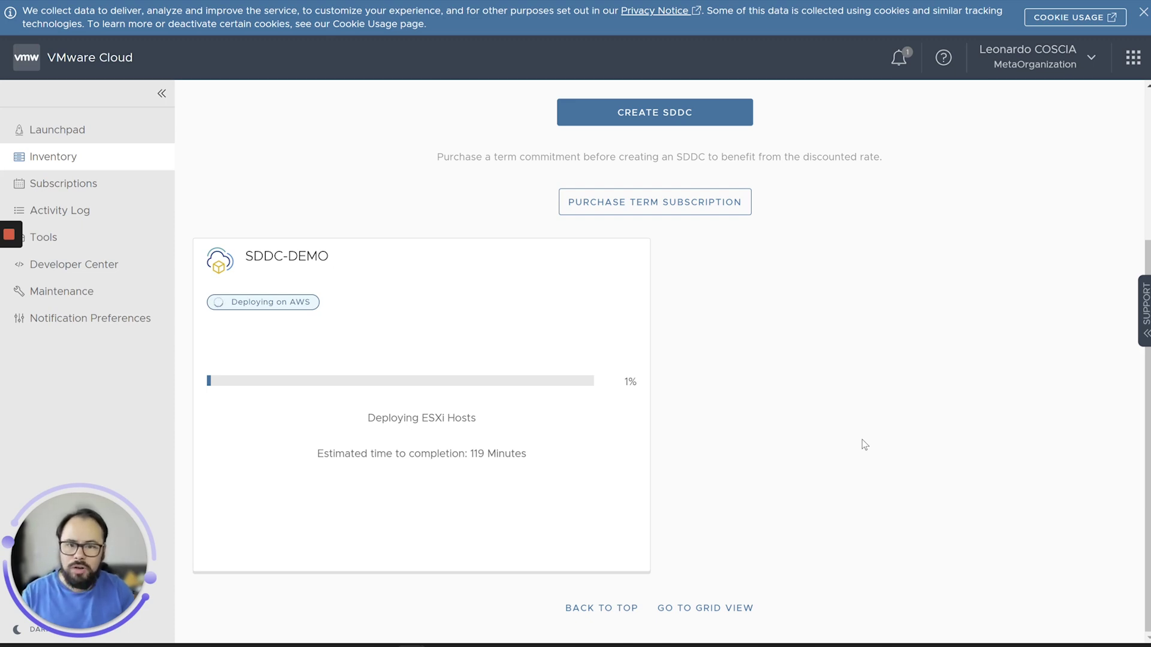
{"action": "mouse_move", "coordinate": [9, 285]}
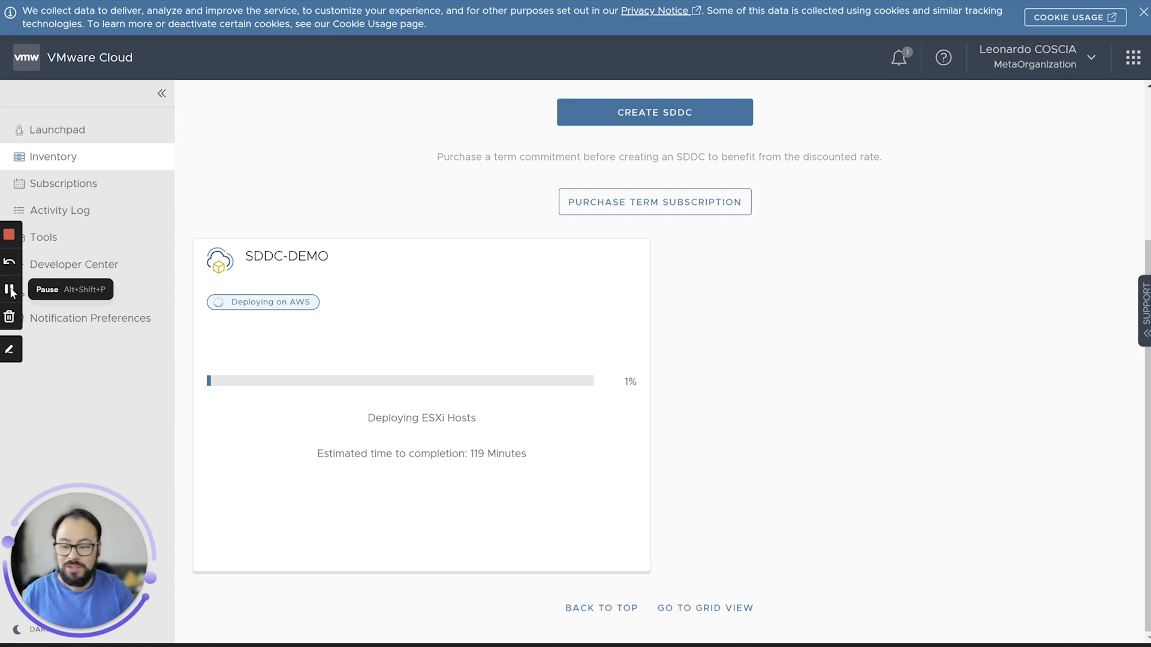
{"action": "left_click", "coordinate": [10, 290]}
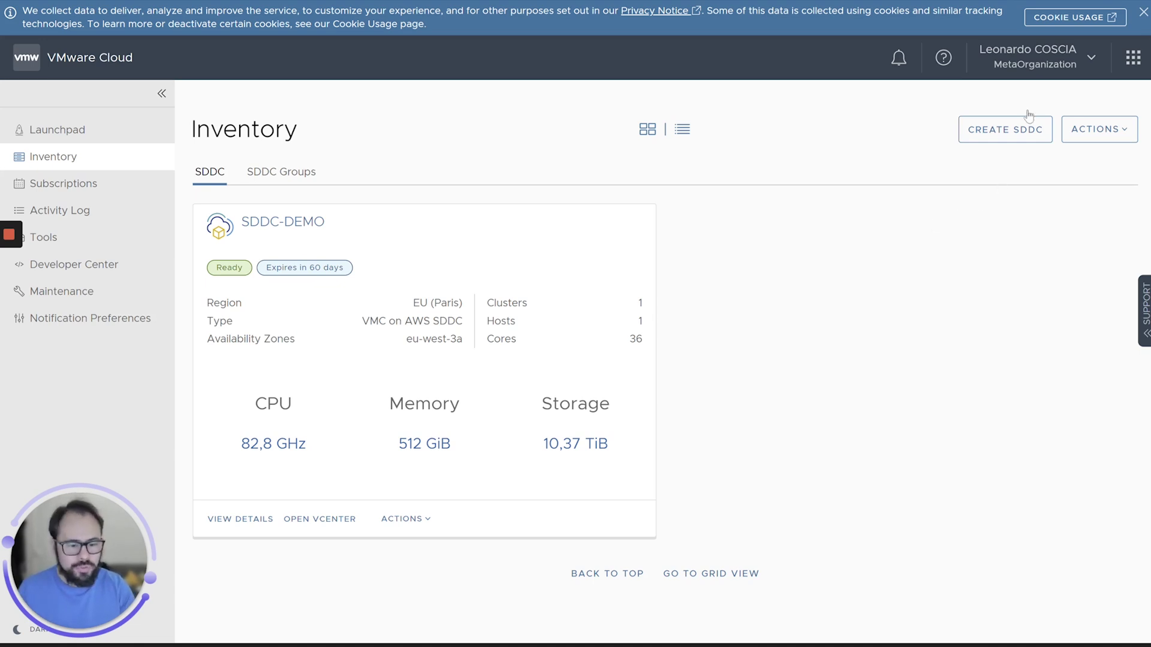
Step: Dismiss the cookie notice and check SDDC-DEMO's region, type and availability zone in the inventory
{"action": "left_click", "coordinate": [1142, 12]}
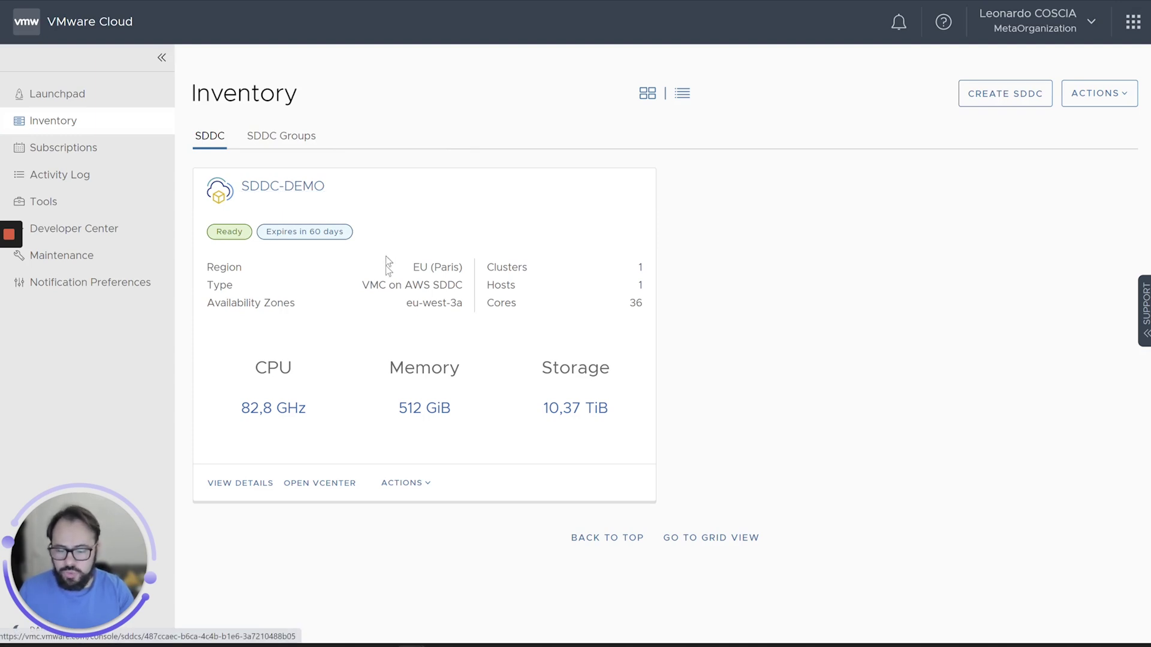
{"action": "left_click_drag", "start_coordinate": [412, 267], "coordinate": [454, 270]}
{"action": "left_click_drag", "start_coordinate": [362, 285], "coordinate": [470, 307]}
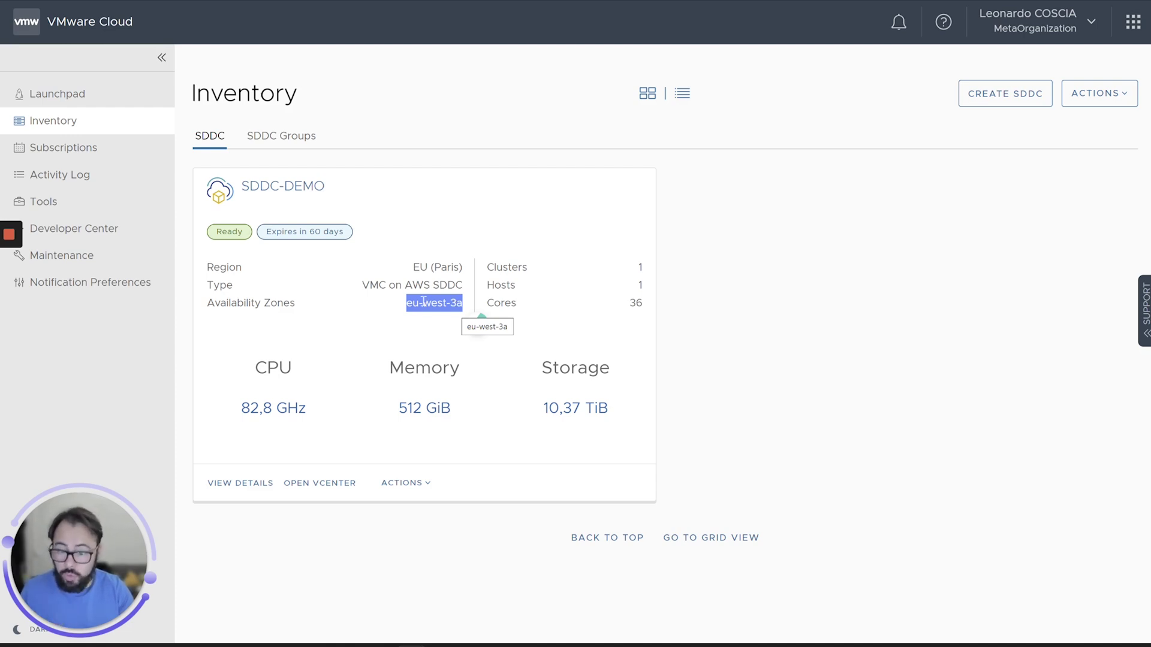
Step: Open the details of SDDC-DEMO, read the notice about the default network segment, and dismiss it
{"action": "left_click", "coordinate": [259, 486]}
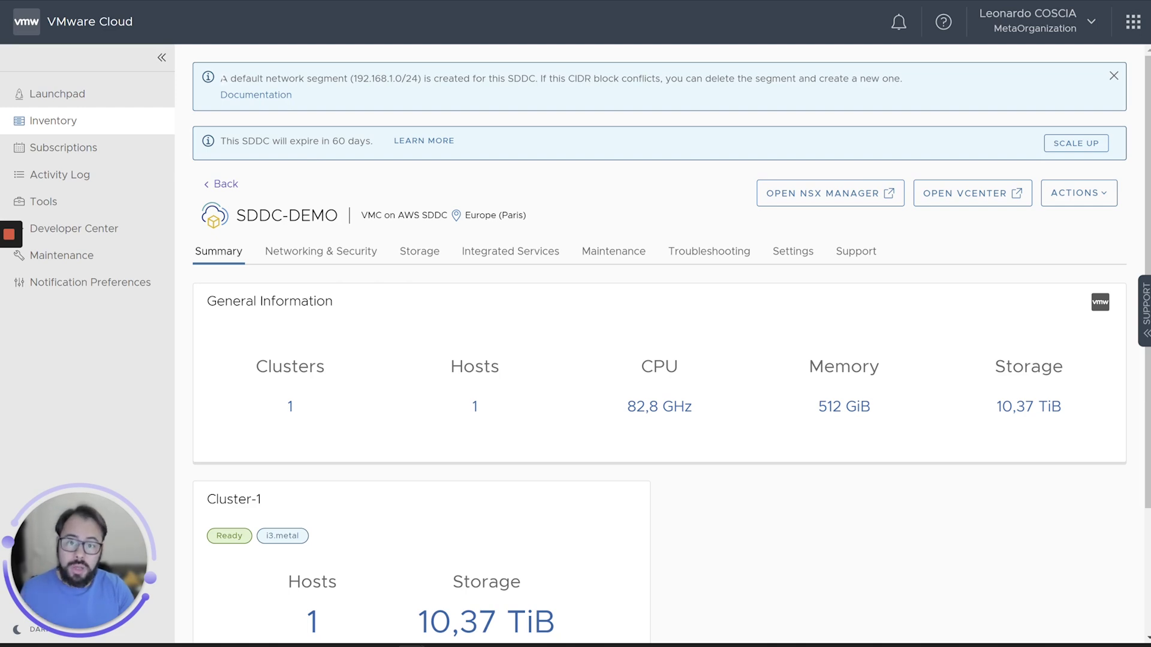
{"action": "left_click_drag", "start_coordinate": [358, 79], "coordinate": [413, 79]}
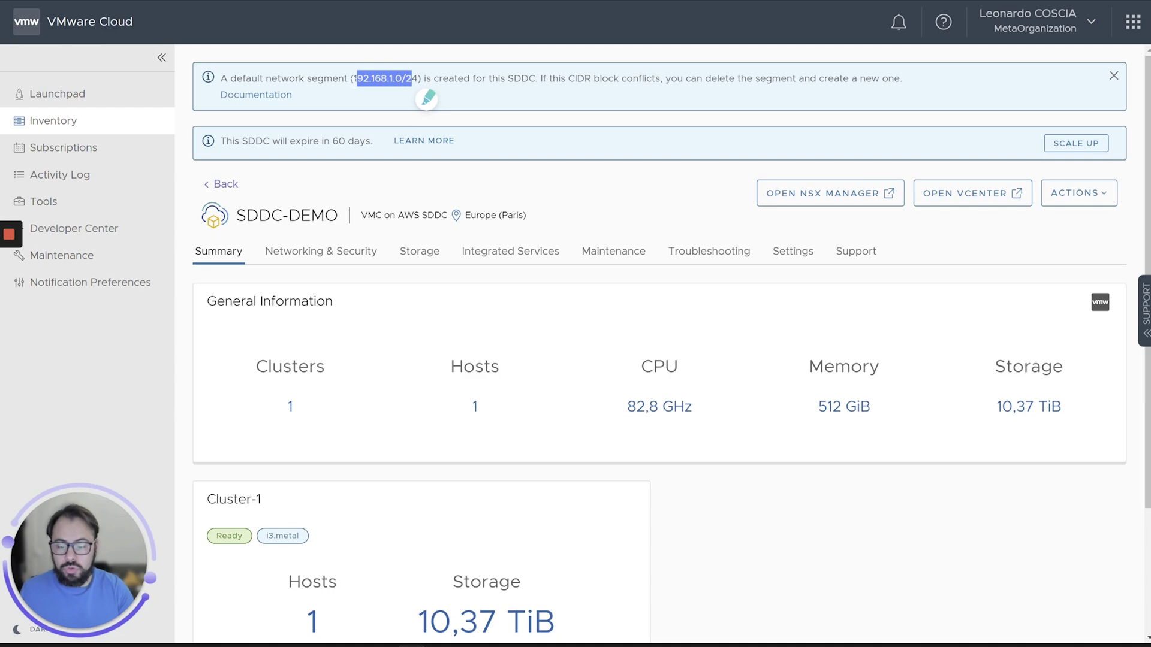
{"action": "left_click", "coordinate": [414, 78]}
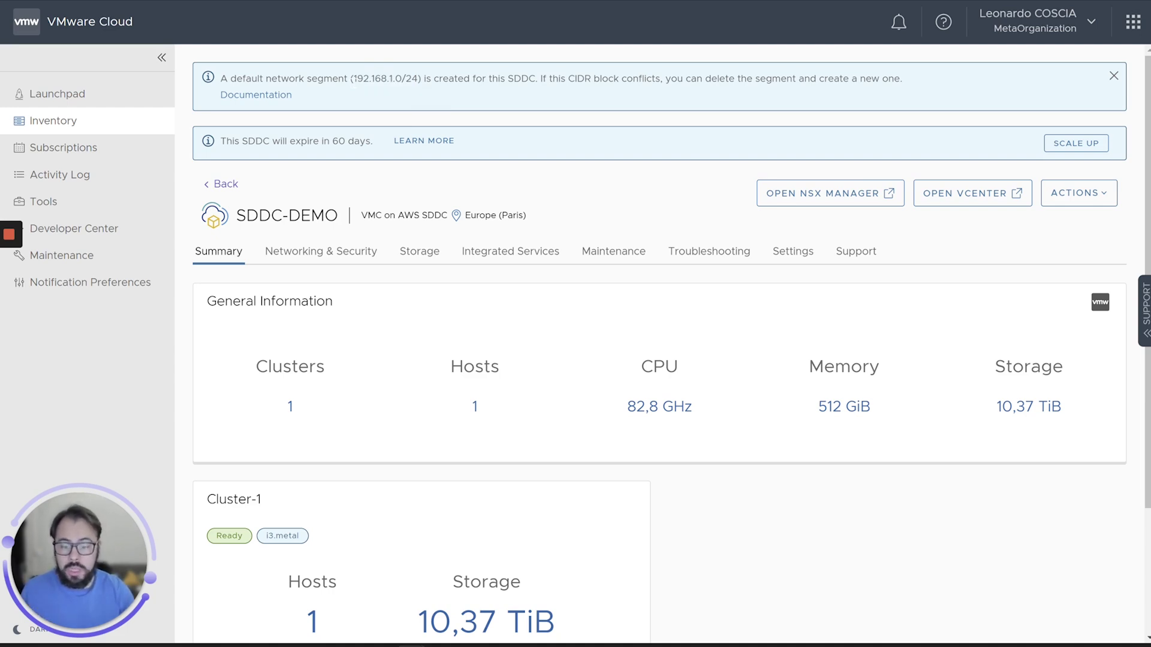
{"action": "left_click_drag", "start_coordinate": [353, 79], "coordinate": [392, 86]}
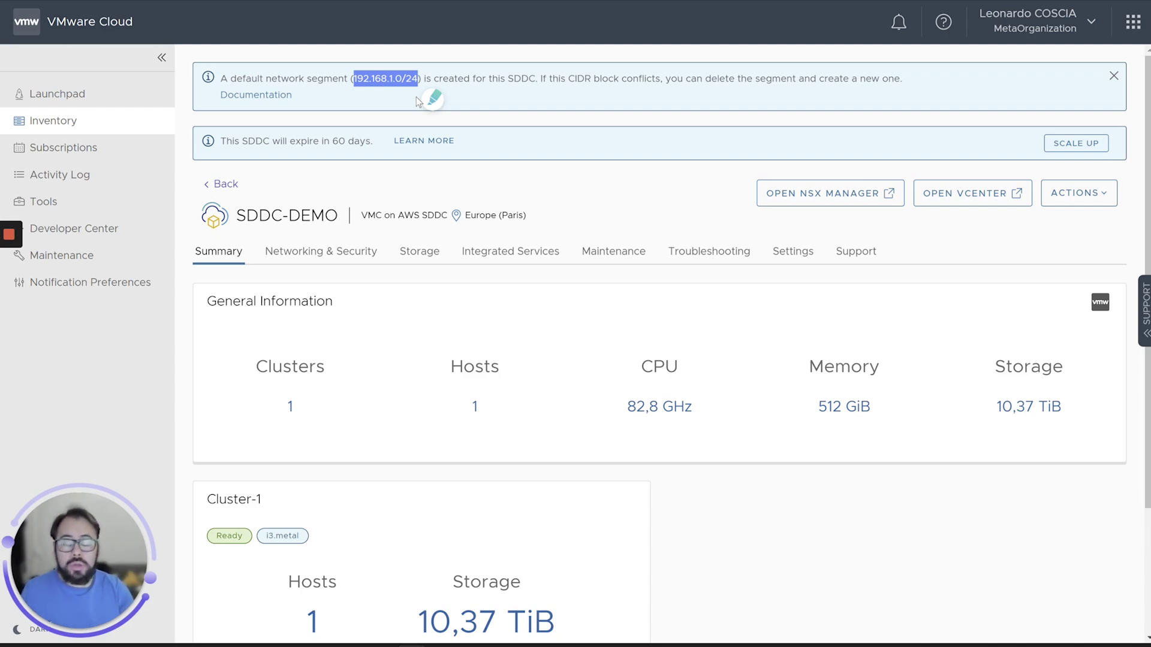
{"action": "left_click_drag", "start_coordinate": [353, 78], "coordinate": [418, 79]}
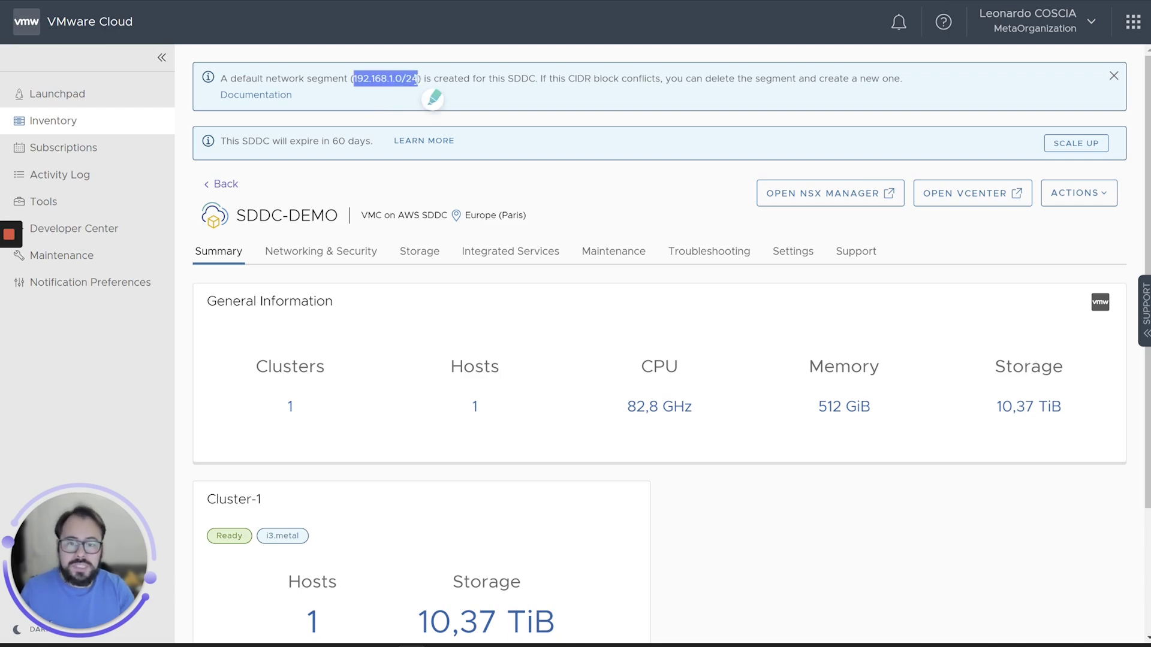
{"action": "mouse_move", "coordinate": [665, 78]}
{"action": "left_mouse_down"}
{"action": "mouse_move", "coordinate": [825, 92]}
{"action": "mouse_move", "coordinate": [683, 90]}
{"action": "left_mouse_up"}
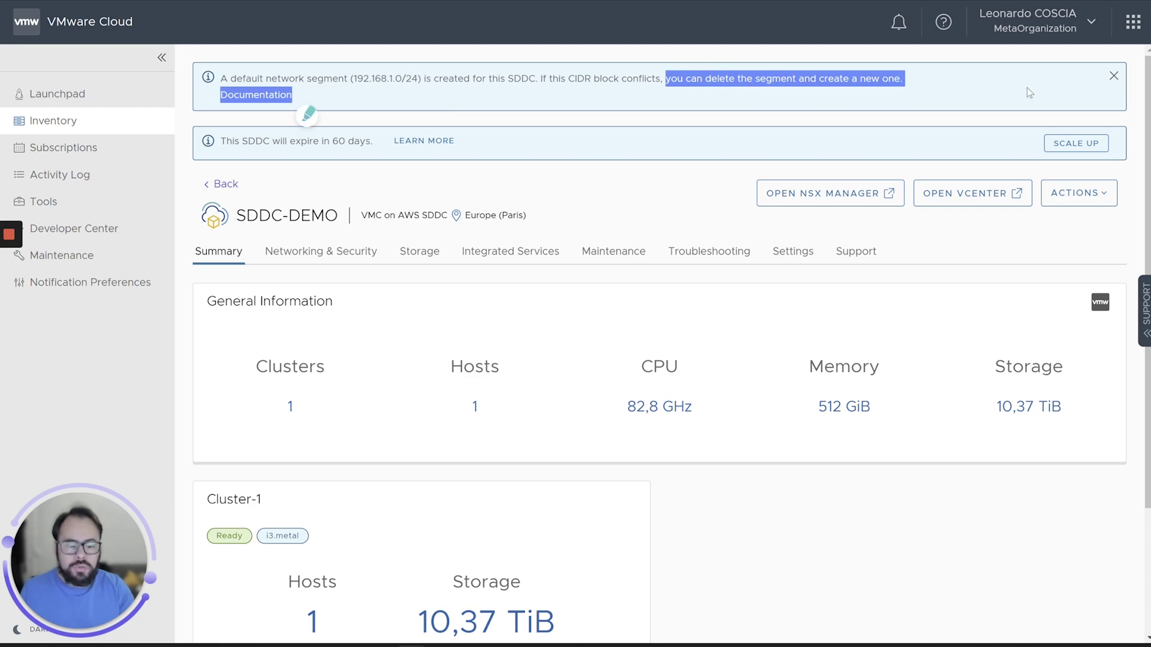
{"action": "left_click", "coordinate": [1113, 76]}
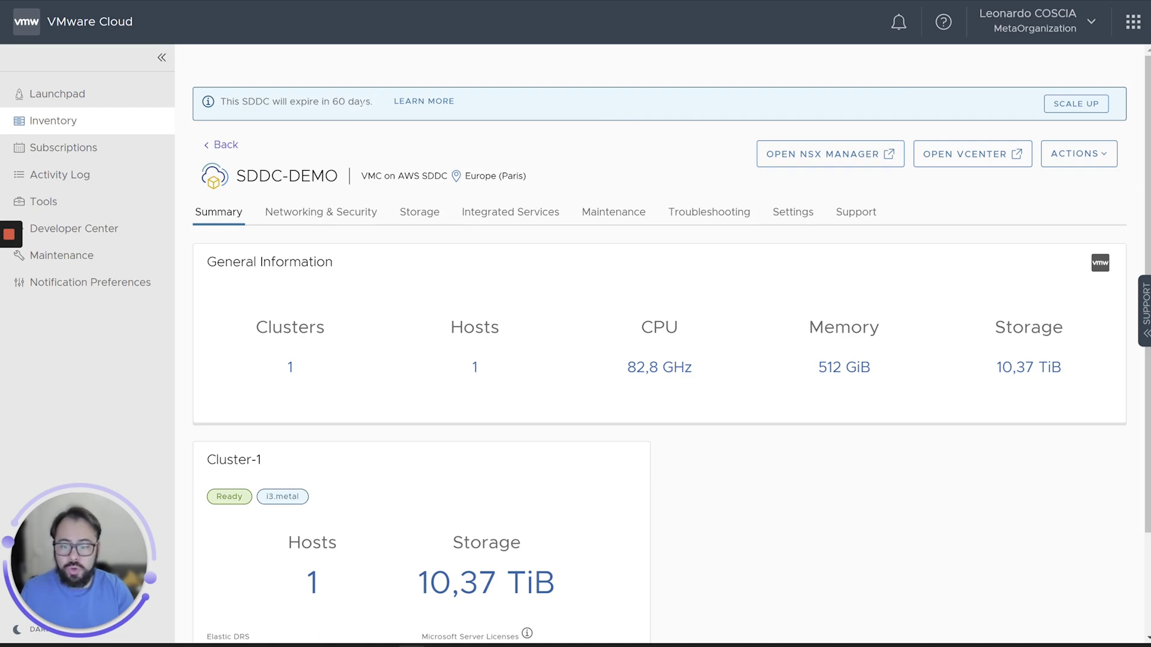
Step: Review SDDC-DEMO's expiry notice and the Cluster-1 summary, including the actions available for the cluster
{"action": "left_click_drag", "start_coordinate": [220, 101], "coordinate": [347, 103]}
{"action": "left_click", "coordinate": [346, 103]}
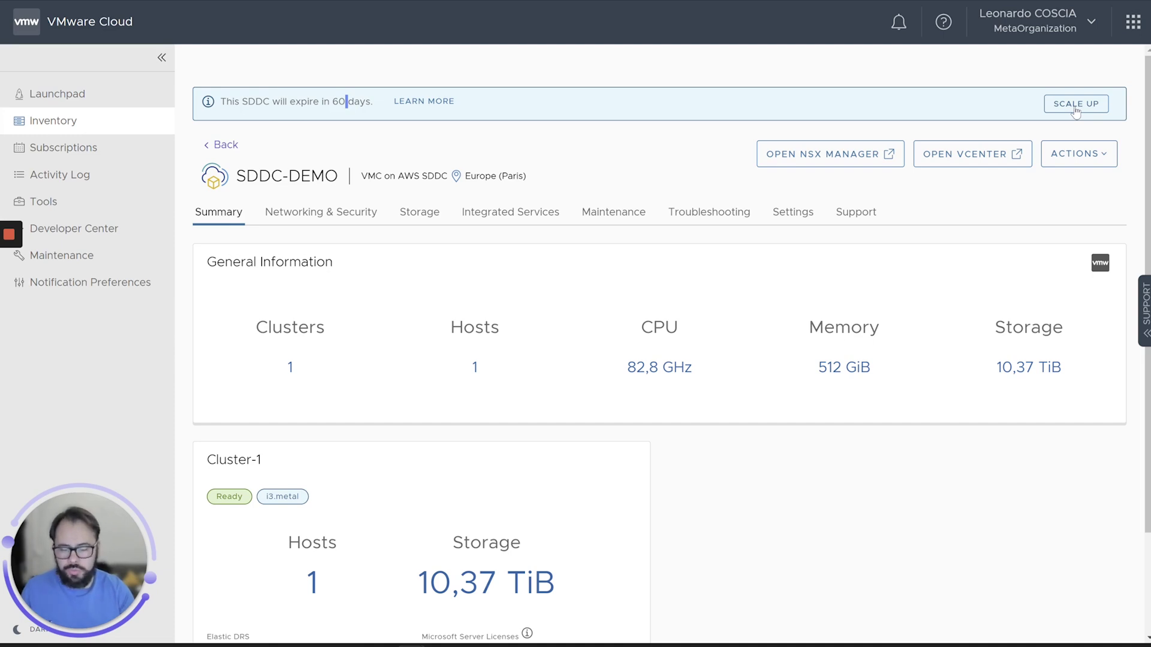
{"action": "scroll", "coordinate": [500, 324], "scroll_direction": "down", "scroll_amount": 3}
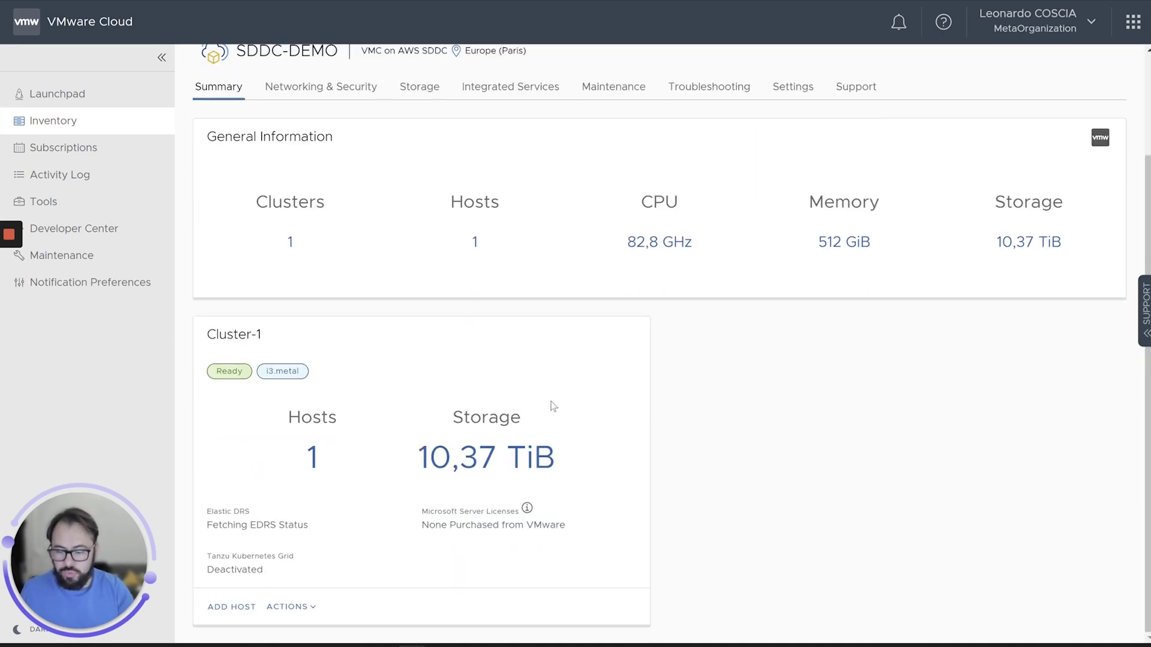
{"action": "mouse_move", "coordinate": [216, 334]}
{"action": "left_mouse_down"}
{"action": "mouse_move", "coordinate": [261, 335]}
{"action": "mouse_move", "coordinate": [307, 376]}
{"action": "left_mouse_up"}
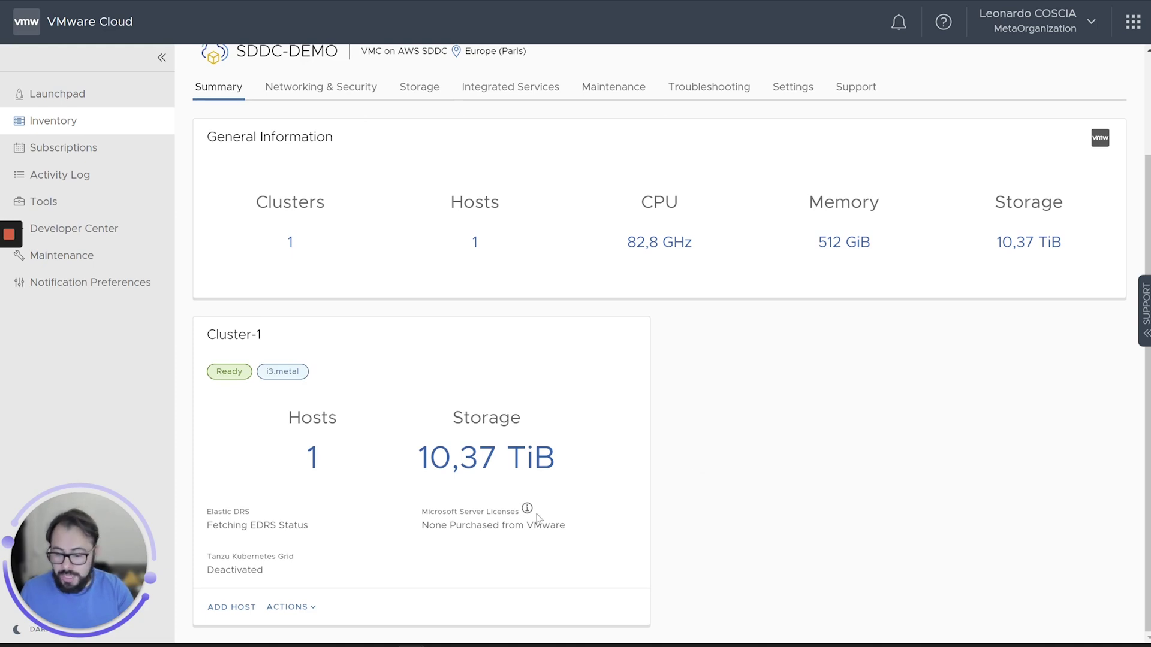
{"action": "left_click", "coordinate": [279, 608]}
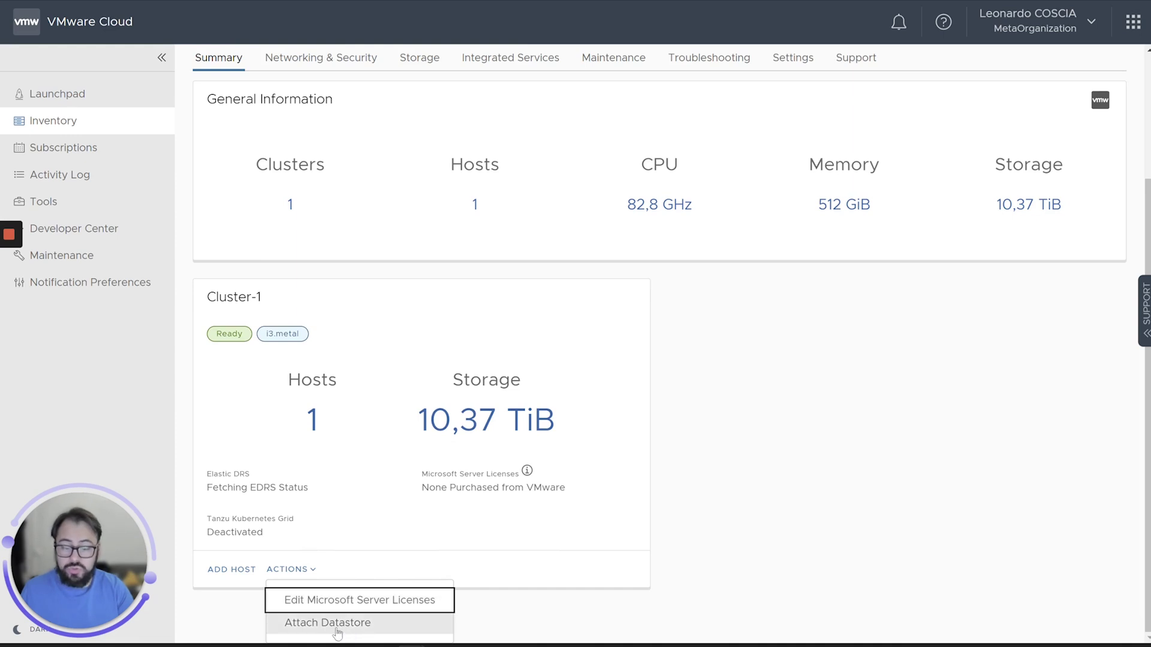
{"action": "scroll", "coordinate": [757, 498], "scroll_direction": "up", "scroll_amount": 3}
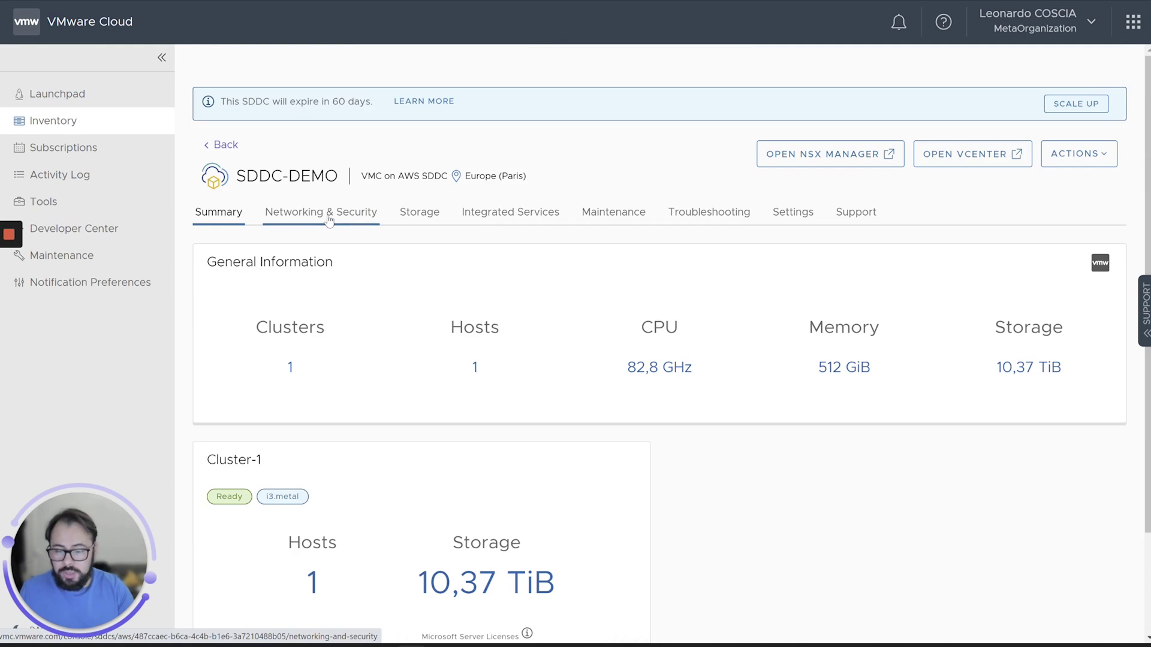
Step: Examine the Networking & Security overview of SDDC-DEMO, covering the management gateway, default compute gateway and their external connections
{"action": "left_click", "coordinate": [329, 219]}
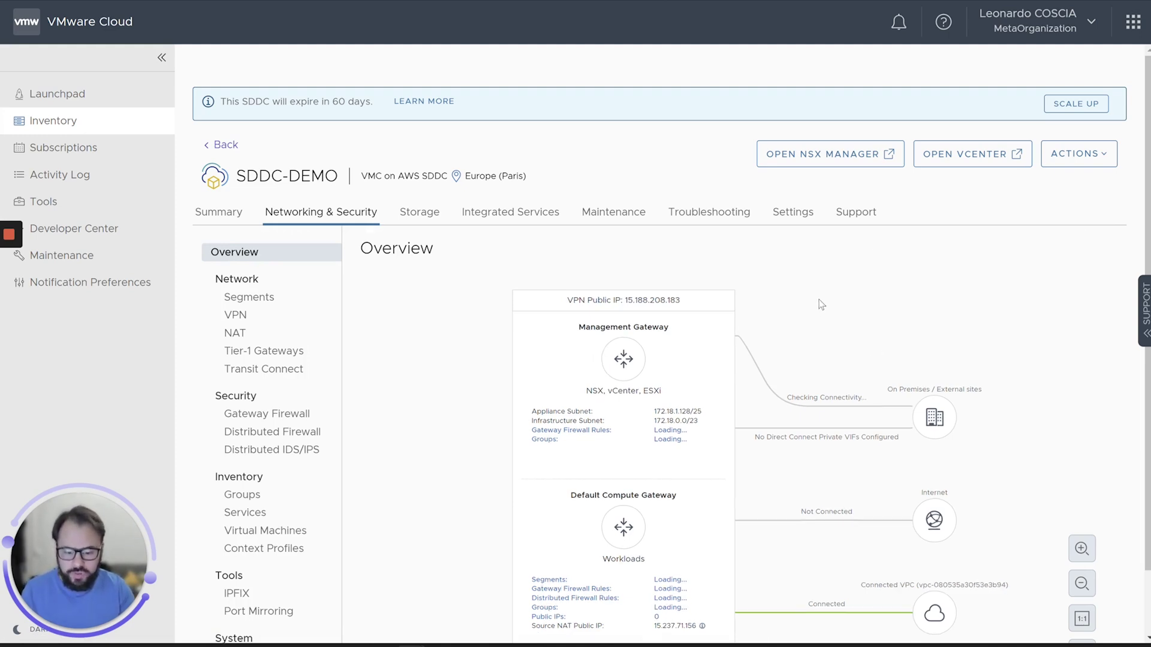
{"action": "scroll", "coordinate": [406, 373], "scroll_direction": "down", "scroll_amount": 1}
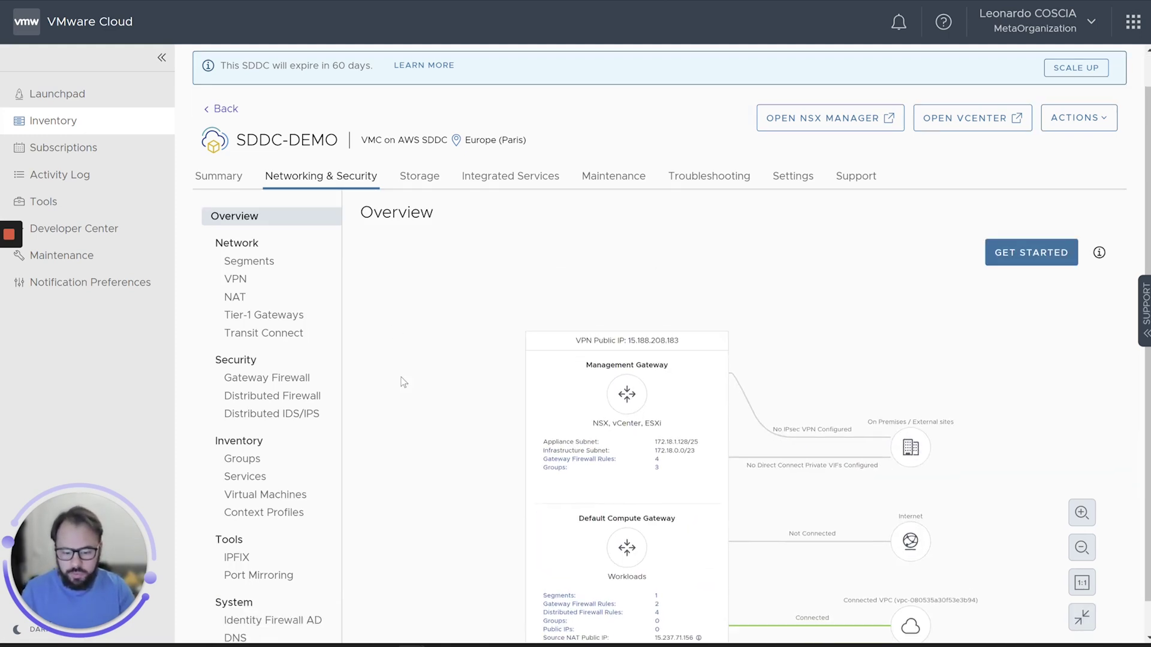
{"action": "scroll", "coordinate": [734, 376], "scroll_direction": "down", "scroll_amount": 1}
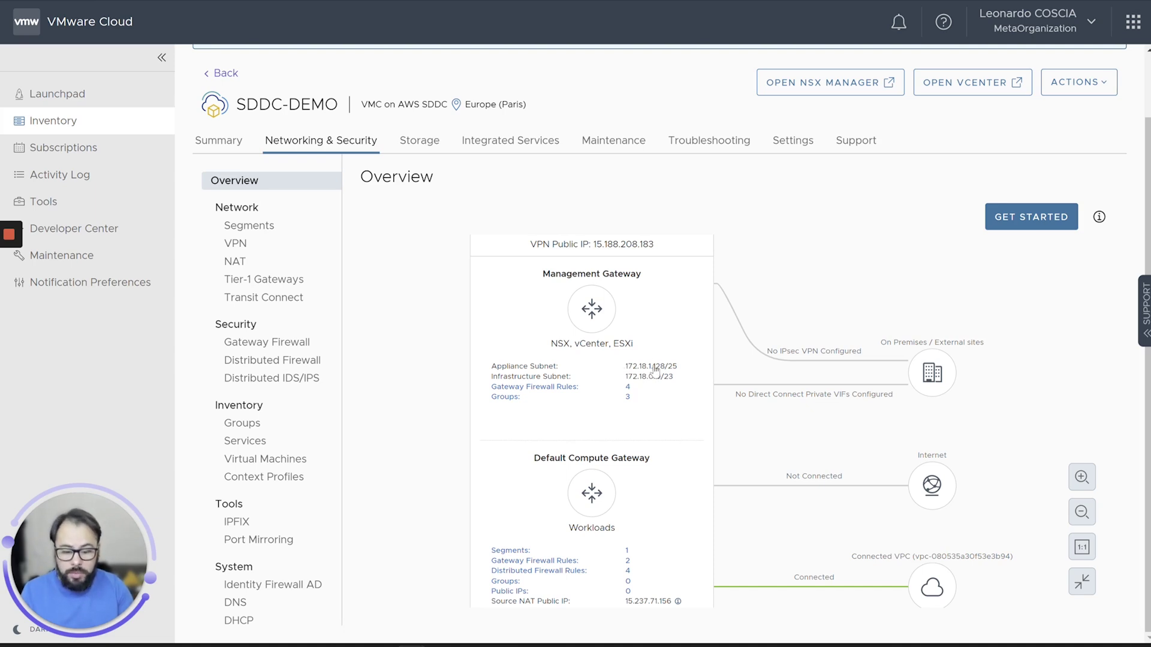
{"action": "scroll", "coordinate": [680, 381], "scroll_direction": "down", "scroll_amount": 1}
{"action": "scroll", "coordinate": [681, 378], "scroll_direction": "down", "scroll_amount": 2}
{"action": "scroll", "coordinate": [682, 367], "scroll_direction": "up", "scroll_amount": 2}
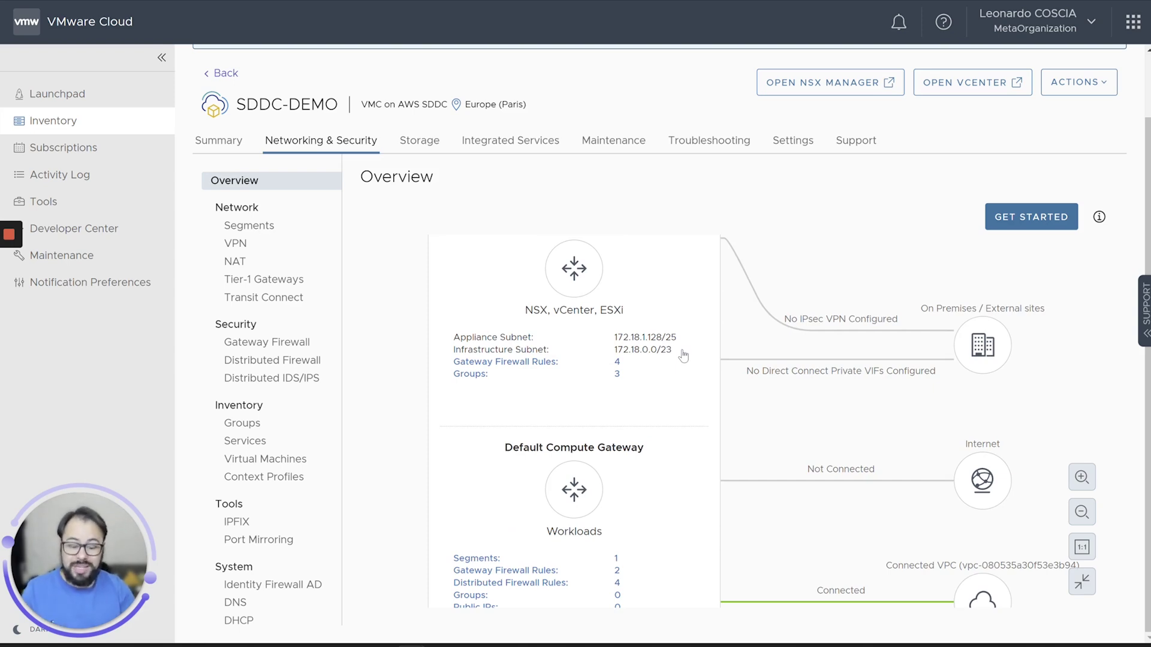
{"action": "scroll", "coordinate": [673, 376], "scroll_direction": "down", "scroll_amount": 2}
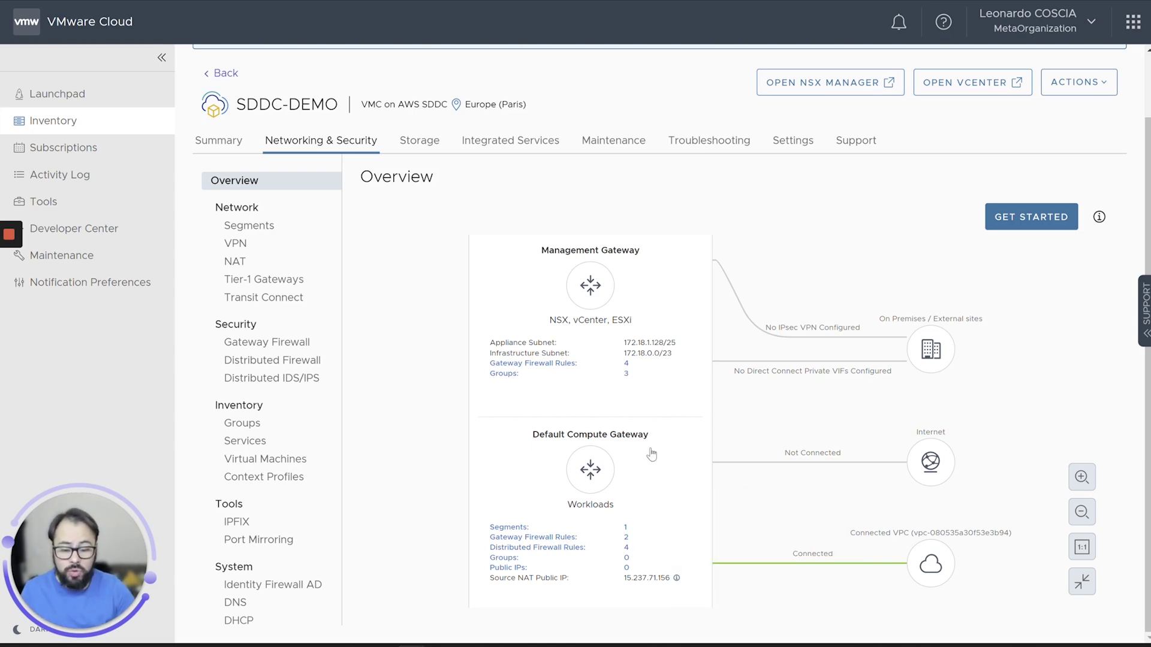
{"action": "scroll", "coordinate": [648, 419], "scroll_direction": "down", "scroll_amount": 2}
{"action": "scroll", "coordinate": [651, 350], "scroll_direction": "up", "scroll_amount": 1}
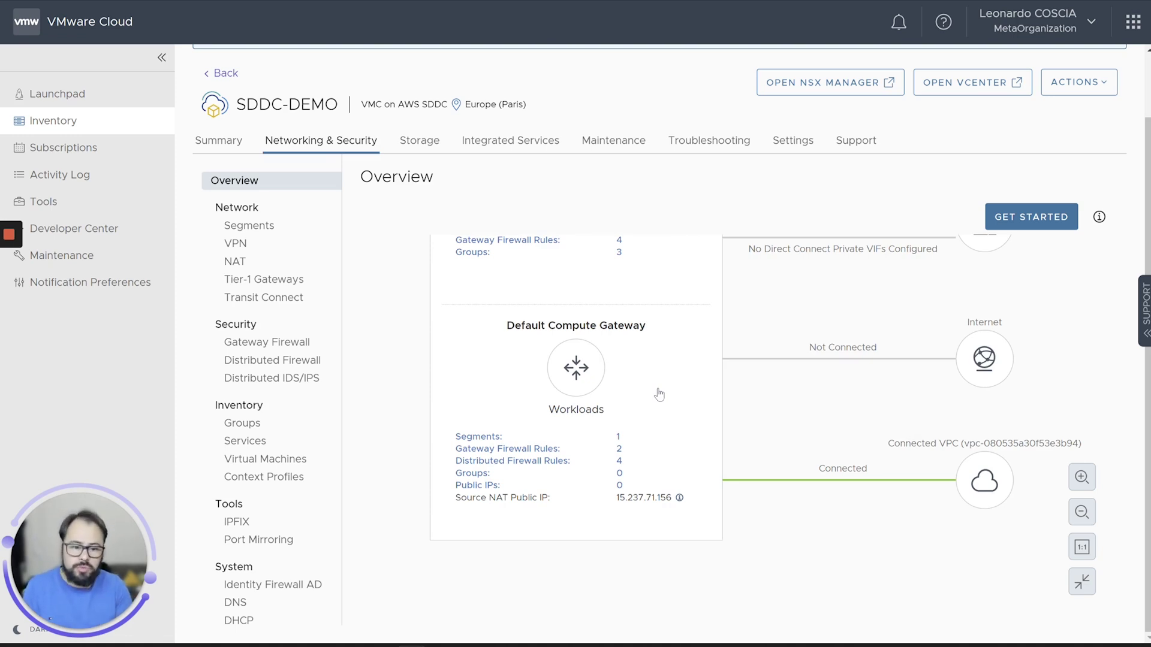
Step: View SDDC-DEMO's network segment list and its route-based VPN list
{"action": "left_click", "coordinate": [255, 232]}
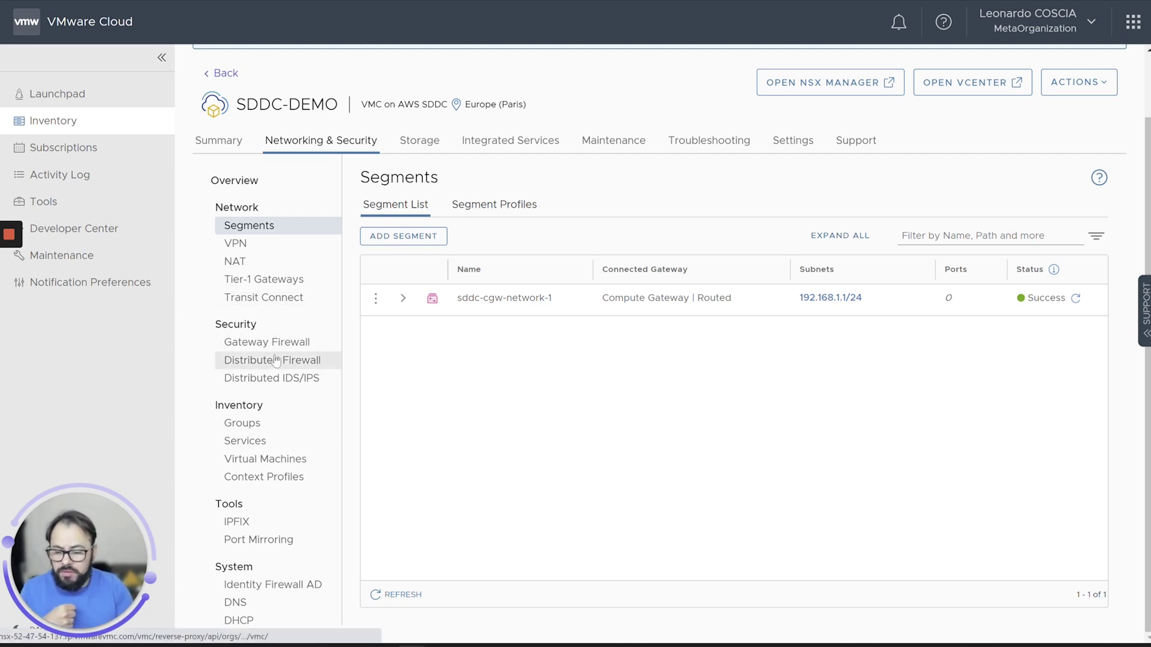
{"action": "scroll", "coordinate": [274, 353], "scroll_direction": "down", "scroll_amount": 3}
{"action": "scroll", "coordinate": [275, 356], "scroll_direction": "up", "scroll_amount": 2}
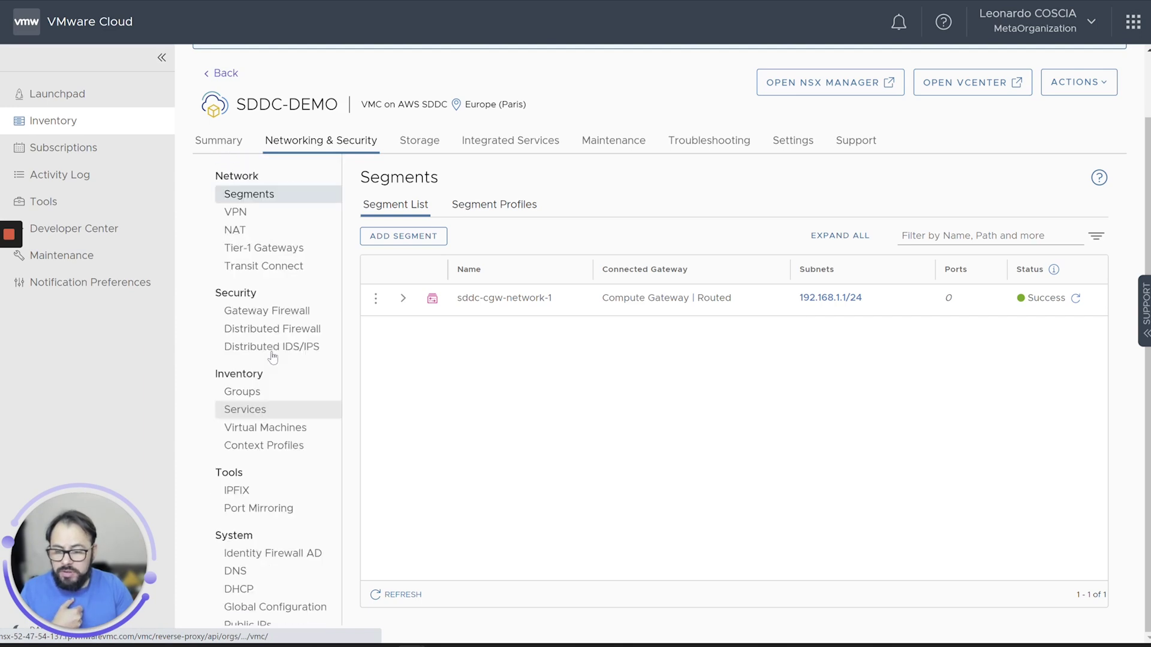
{"action": "left_click", "coordinate": [242, 222]}
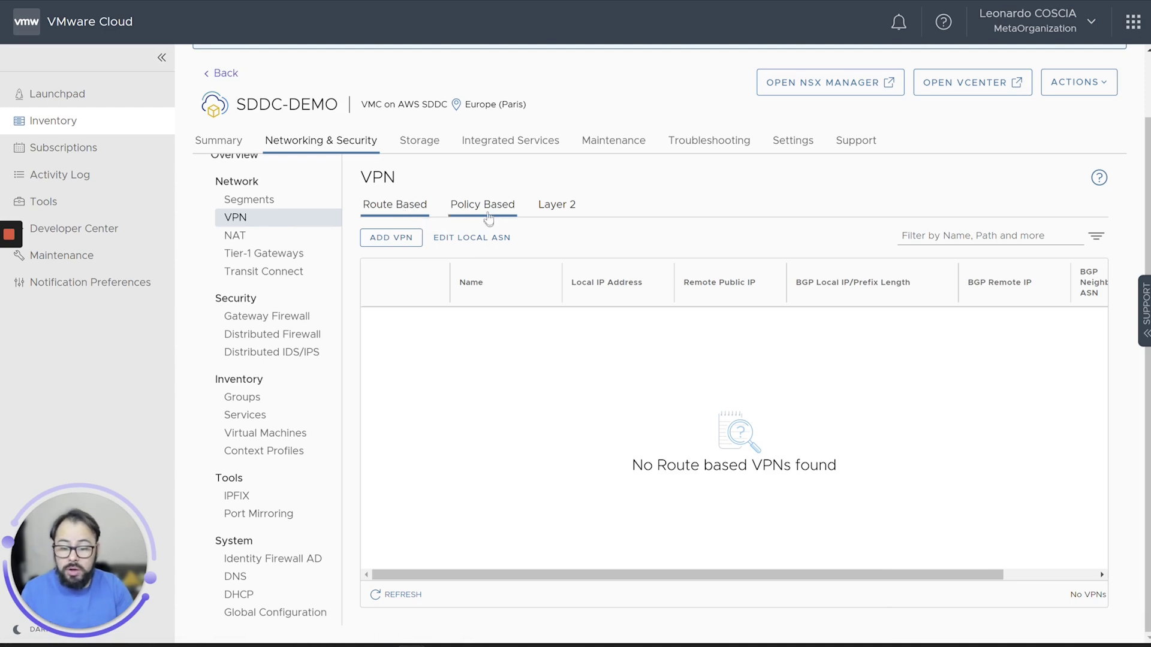
Step: View the Layer 2, route-based and policy-based VPN pages of SDDC-DEMO
{"action": "left_click", "coordinate": [553, 215]}
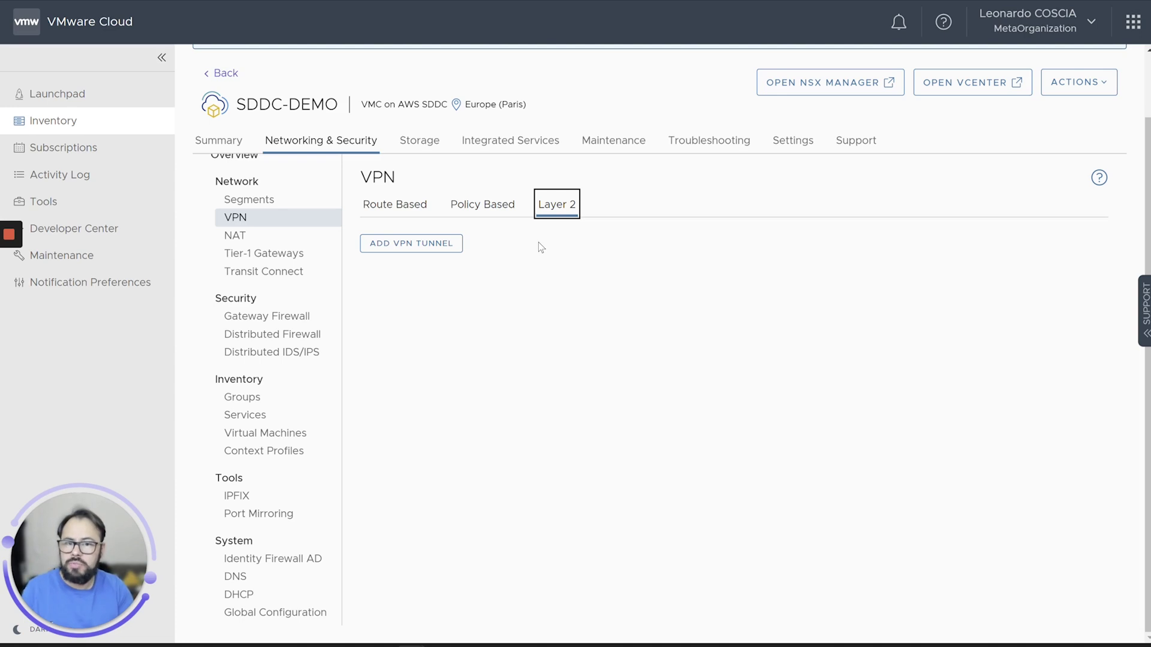
{"action": "left_click", "coordinate": [378, 219]}
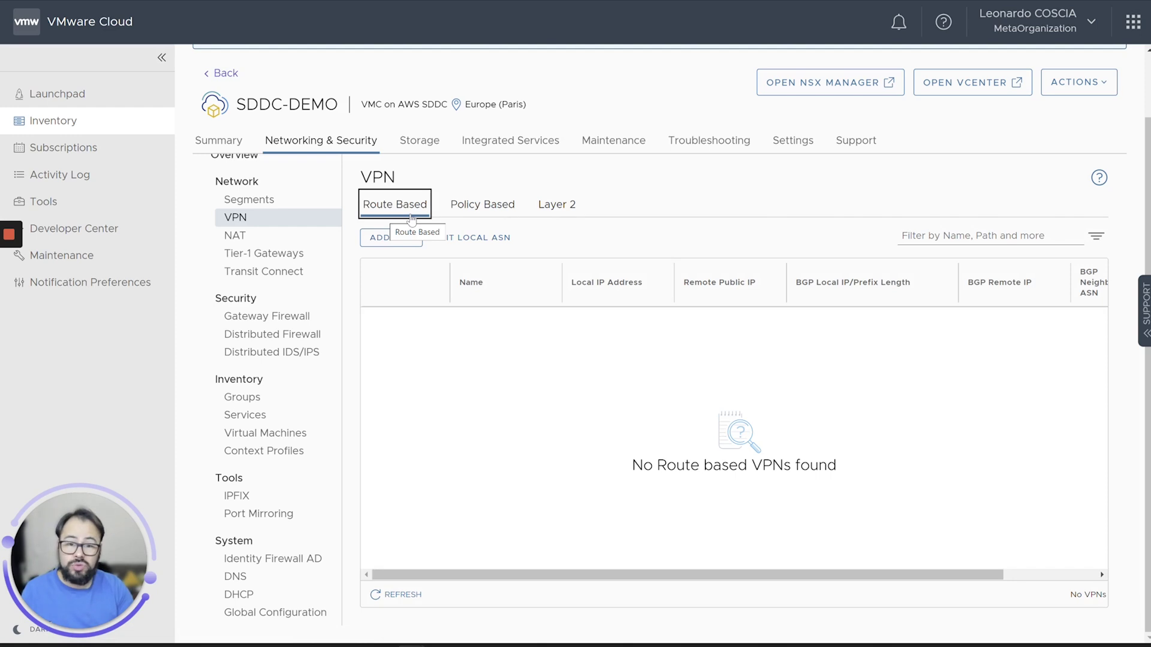
{"action": "left_click", "coordinate": [489, 209]}
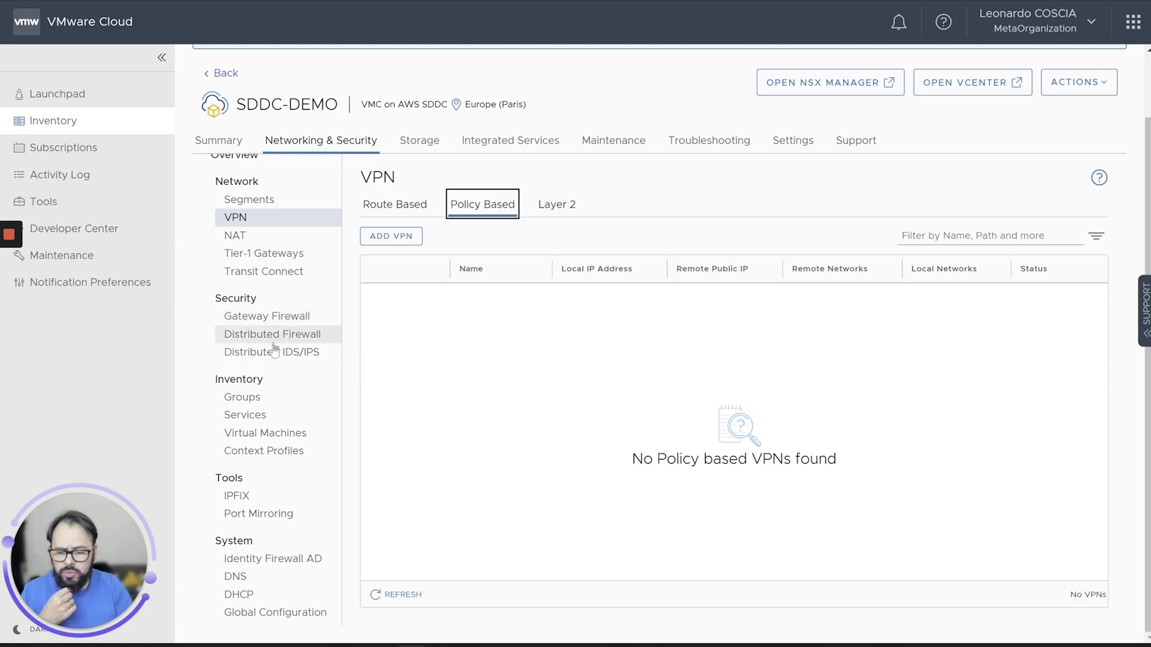
Step: Review the compute and management gateway firewall rules, widening the Name column to read the management rule names
{"action": "left_click", "coordinate": [276, 325]}
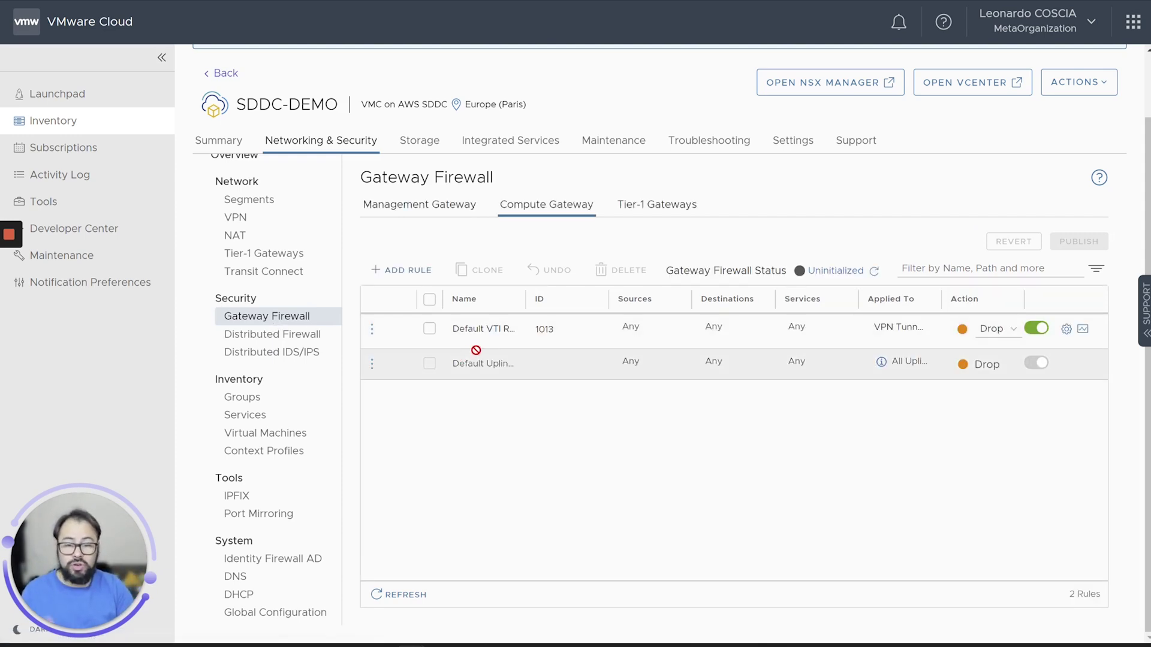
{"action": "left_click", "coordinate": [430, 215]}
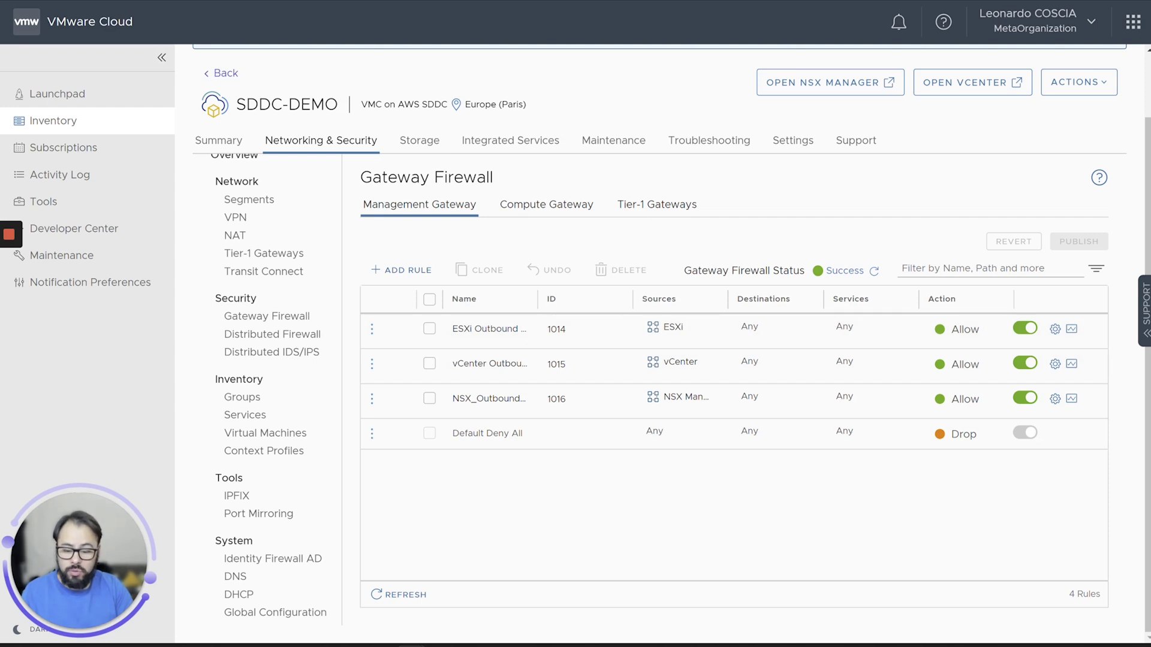
{"action": "left_click_drag", "start_coordinate": [537, 298], "coordinate": [597, 298]}
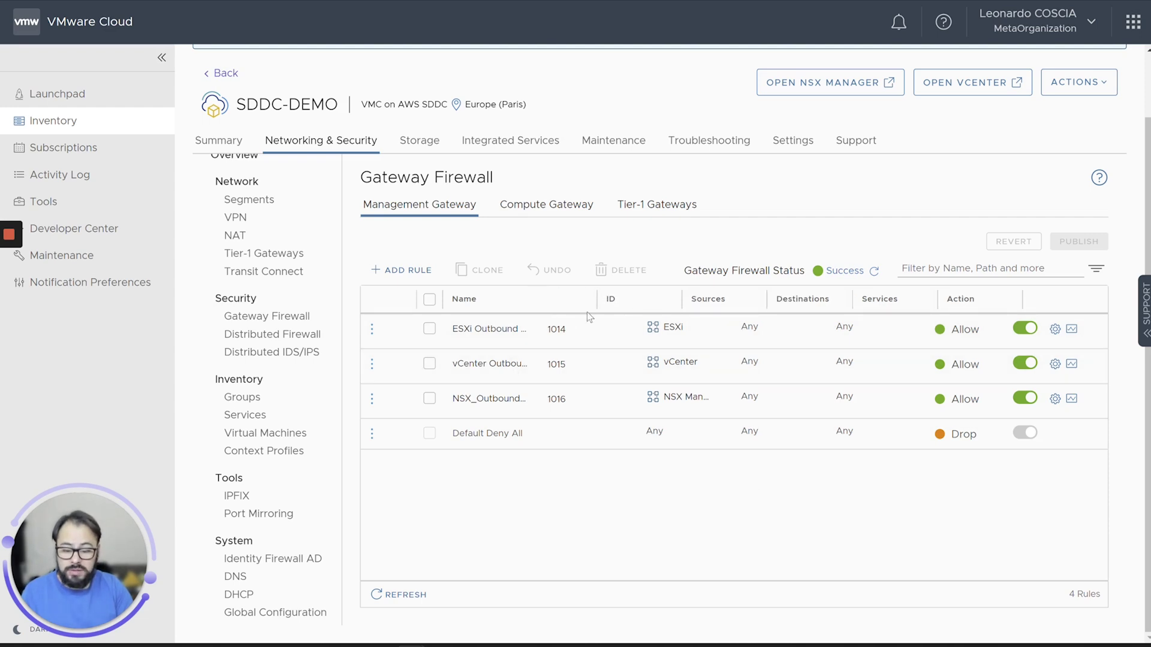
{"action": "left_click", "coordinate": [504, 363]}
{"action": "double_click", "coordinate": [503, 364]}
{"action": "left_click", "coordinate": [567, 527]}
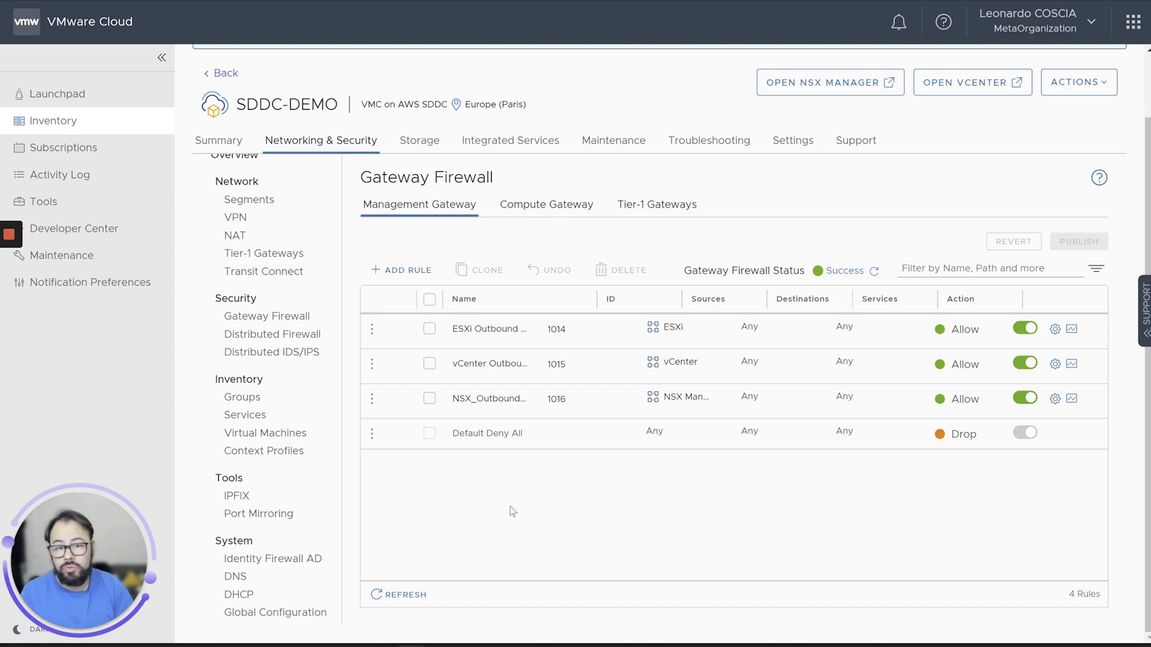
Step: Try to open vCenter for SDDC-DEMO, read the notice about network access through the management gateway, and dismiss it
{"action": "left_click", "coordinate": [963, 90]}
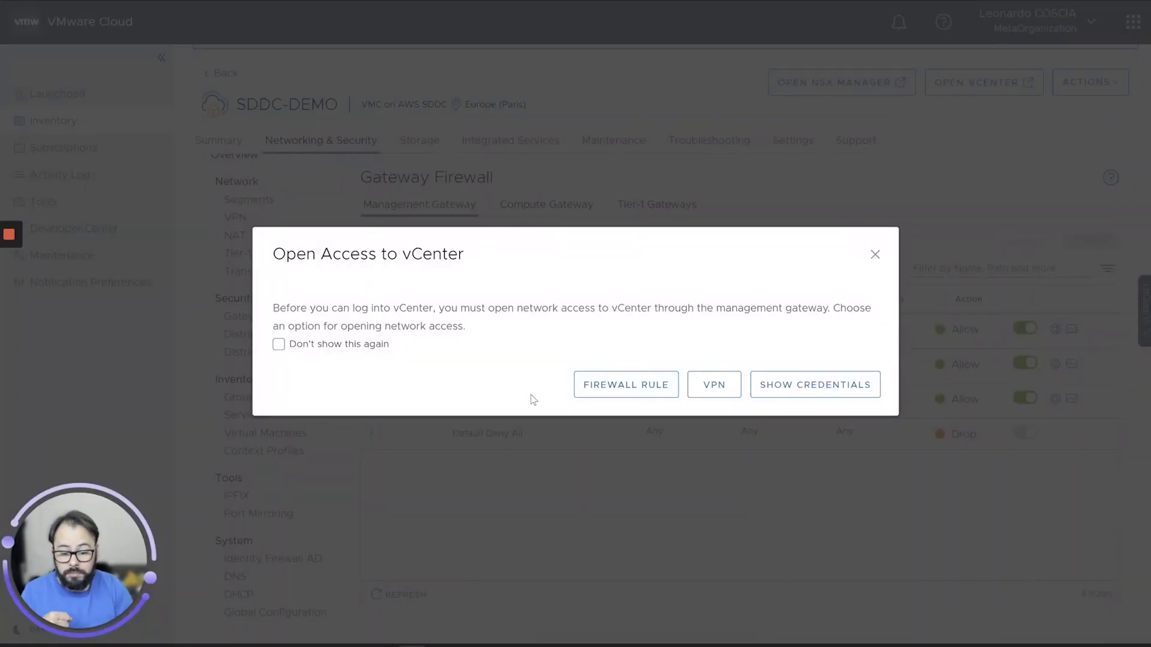
{"action": "left_click_drag", "start_coordinate": [290, 308], "coordinate": [608, 318]}
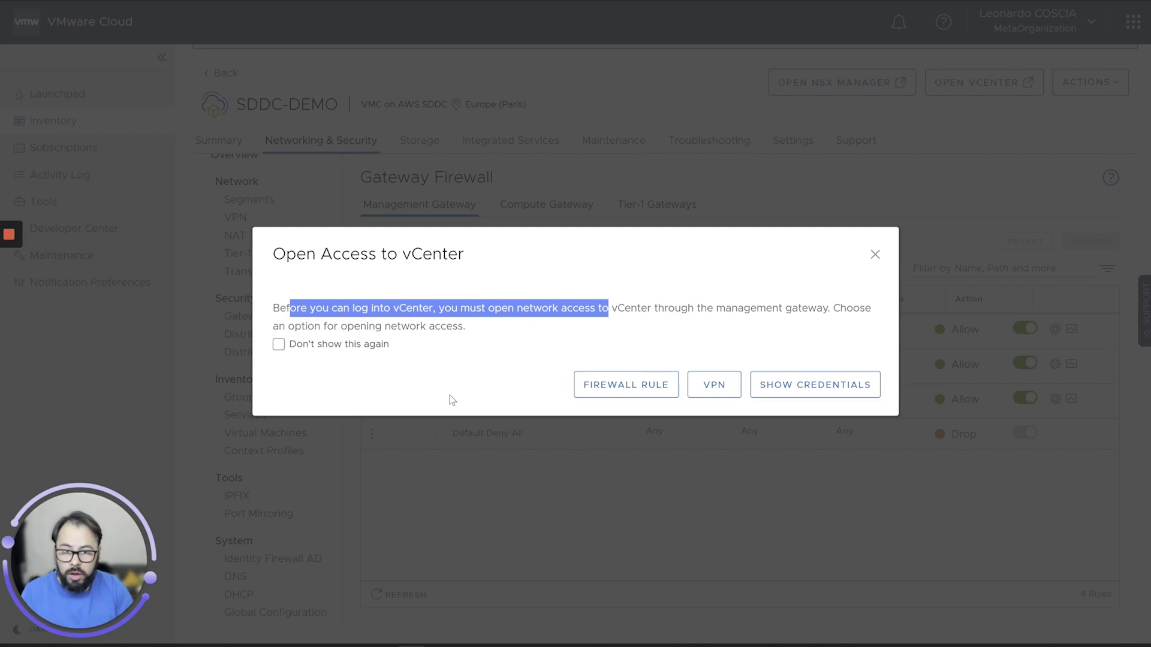
{"action": "left_click", "coordinate": [875, 256]}
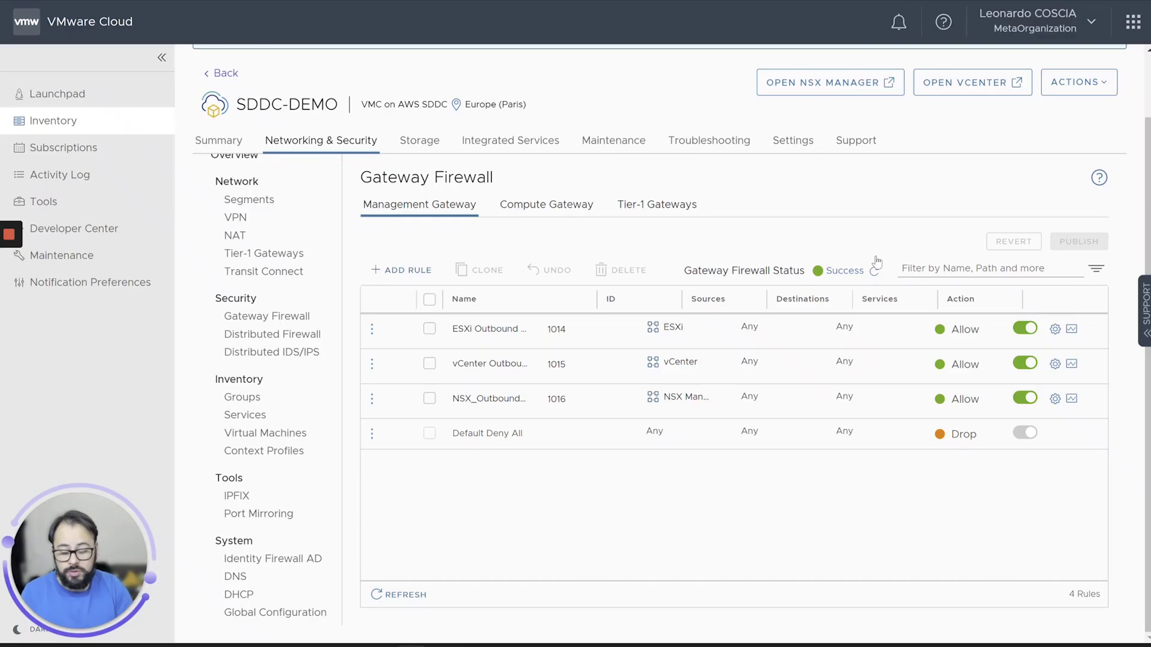
Step: Add a management gateway firewall rule named "vCenter inbound Rule", adapting the name of the existing vCenter Outbound Rule
{"action": "double_click", "coordinate": [513, 367]}
{"action": "key", "text": "ctrl+c"}
{"action": "left_click", "coordinate": [412, 272]}
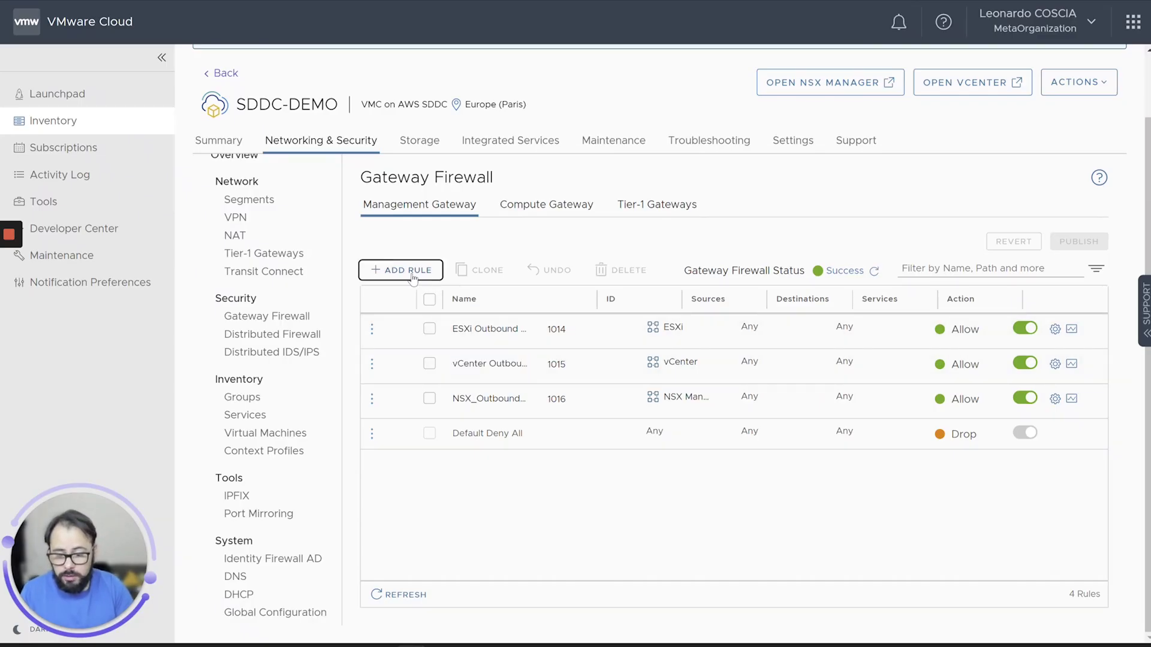
{"action": "left_click", "coordinate": [478, 348]}
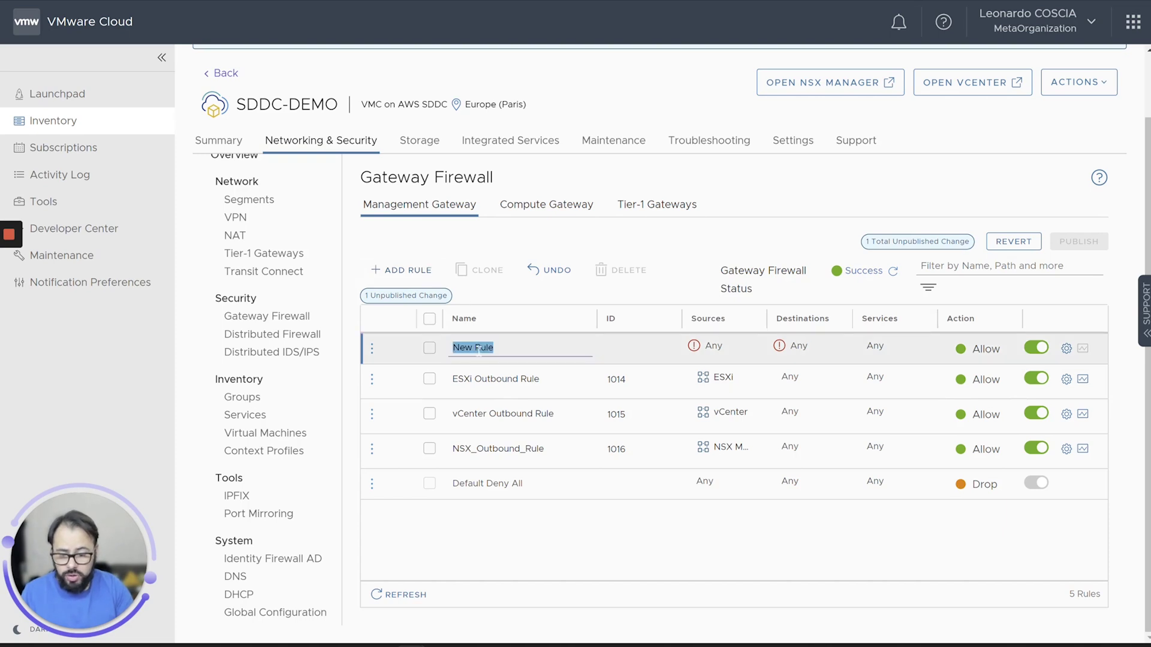
{"action": "key", "text": "ctrl+v"}
{"action": "key", "text": "ctrl+Left"}
{"action": "key", "text": "ctrl+Left"}
{"action": "key", "text": "ctrl+shift+Right"}
{"action": "key", "text": "Left"}
{"action": "key", "text": "shift+Right"}
{"action": "key", "text": "shift+Right"}
{"action": "key", "text": "shift+Right"}
{"action": "key", "text": "shift+Left"}
{"action": "key", "text": "shift+Right"}
{"action": "type", "text": "in"}
Step: Use Any as the source of vCenter inbound Rule and set its destination to the system-defined group vCenter
{"action": "mouse_move", "coordinate": [717, 353]}
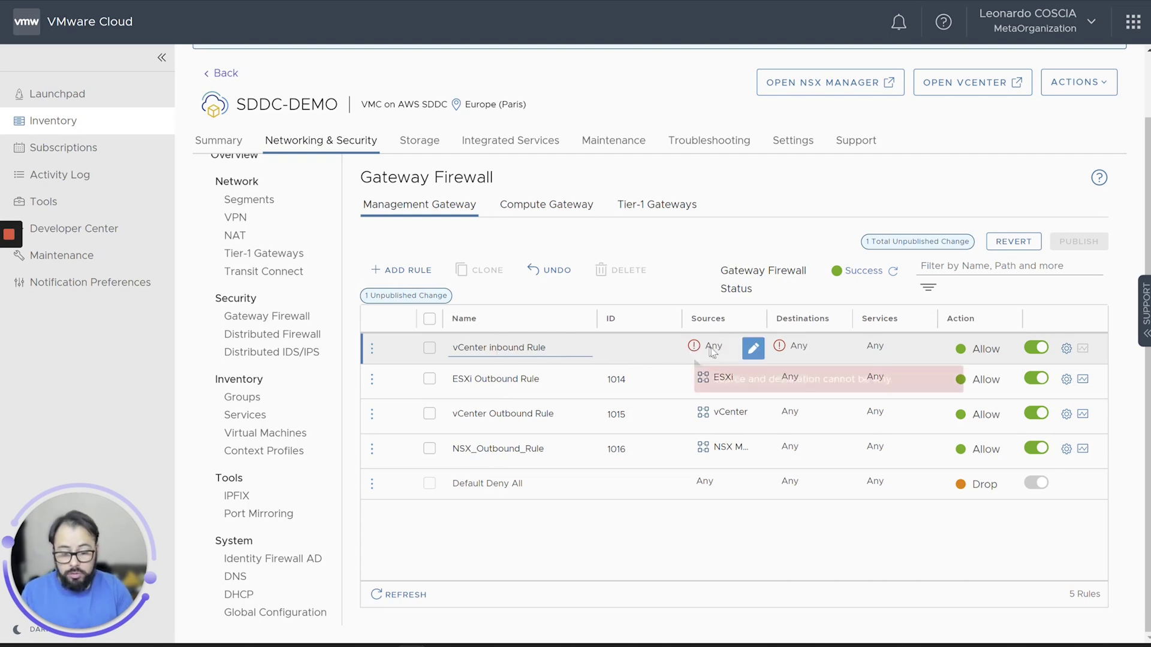
{"action": "left_click", "coordinate": [754, 349]}
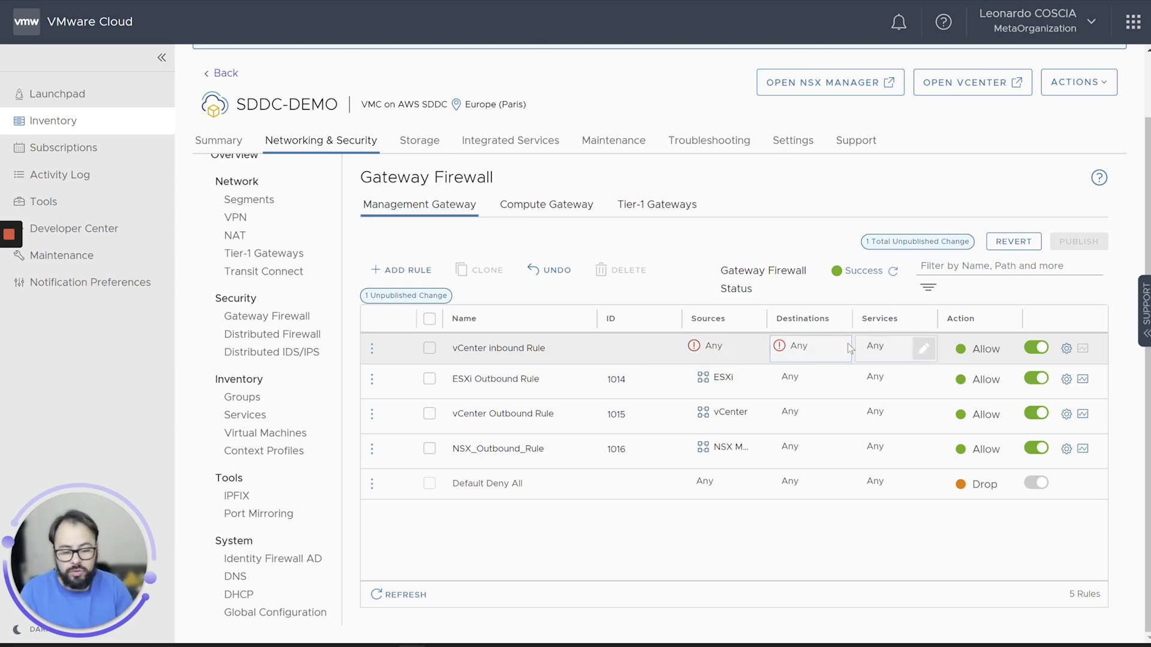
{"action": "left_click", "coordinate": [837, 347]}
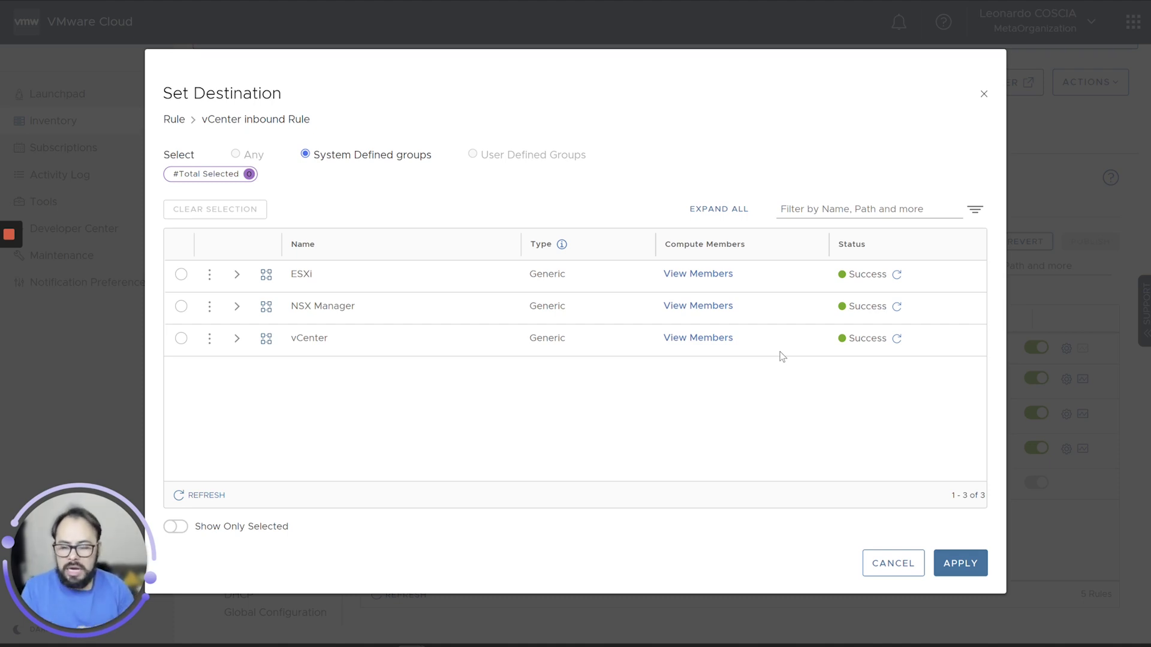
{"action": "left_click", "coordinate": [181, 339]}
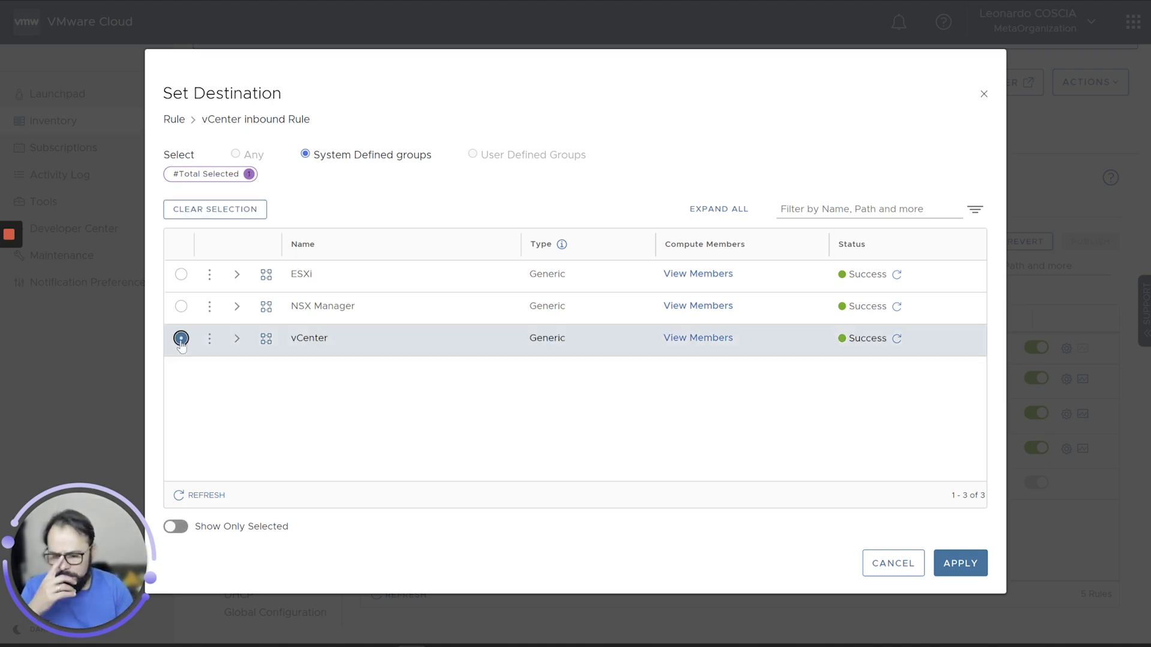
{"action": "left_click", "coordinate": [959, 563]}
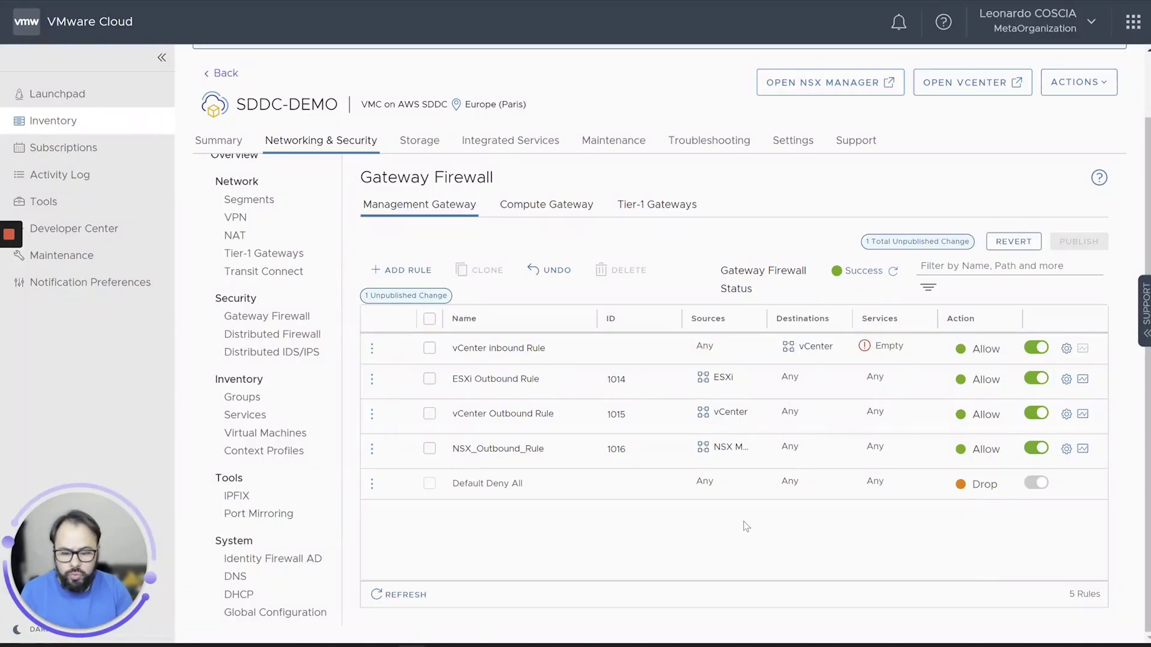
Step: Allow the services HTTPS (TCP 443), SSO (TCP 7444) and ICMP (ALL ICMP) in vCenter inbound Rule
{"action": "mouse_move", "coordinate": [858, 358]}
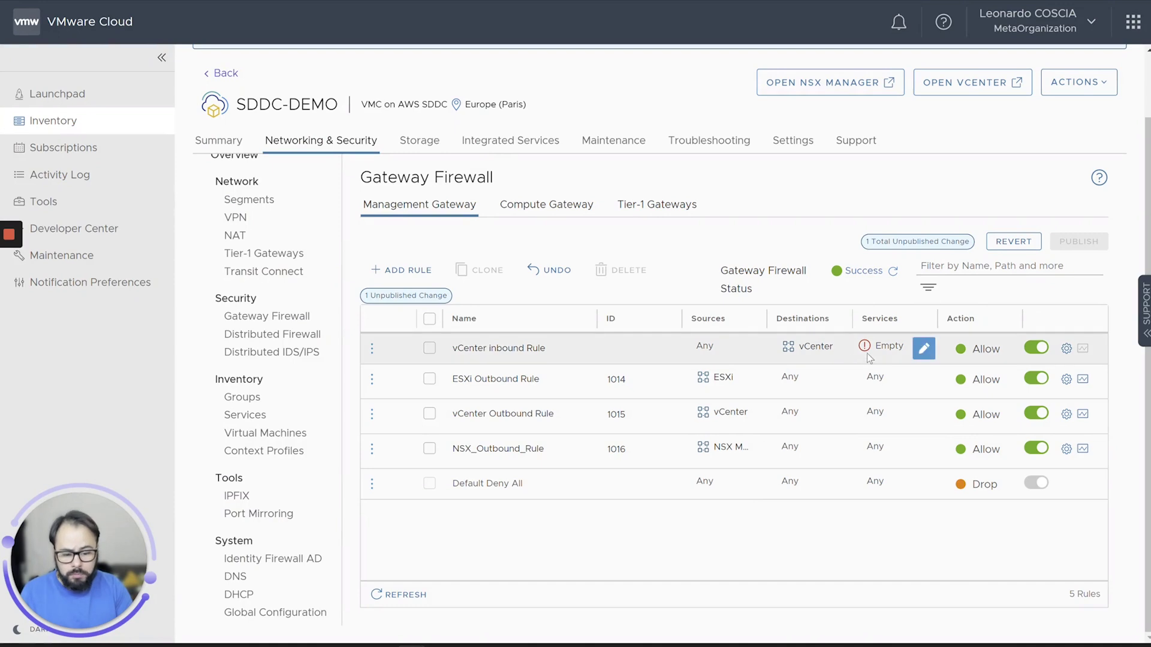
{"action": "left_click", "coordinate": [923, 349]}
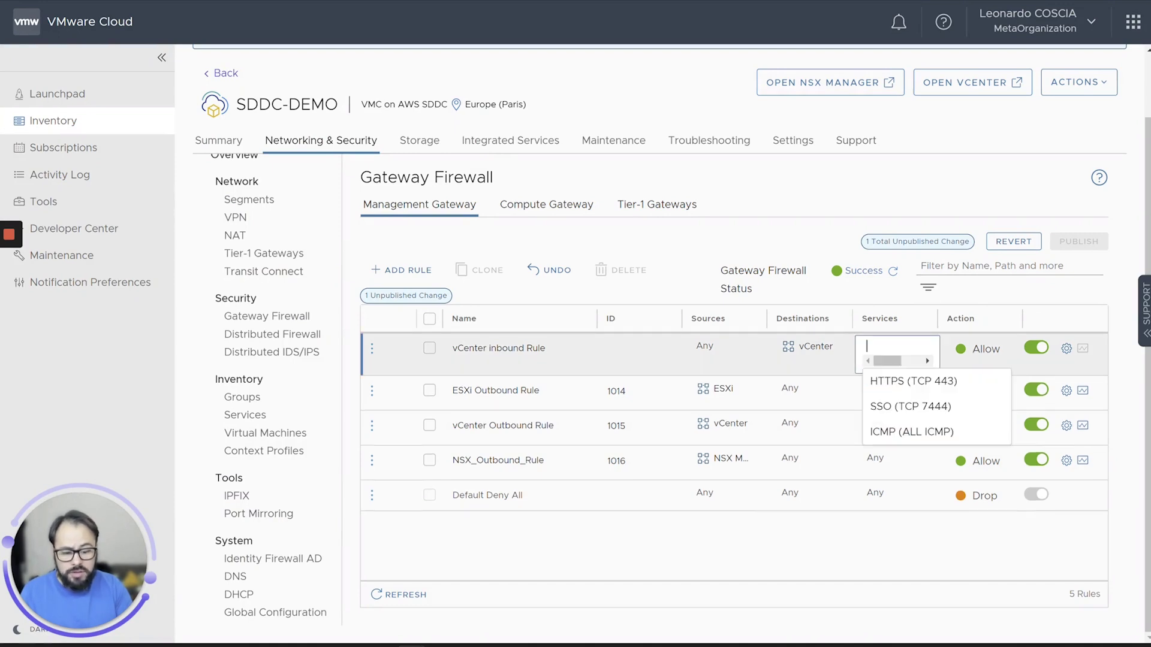
{"action": "left_click", "coordinate": [957, 389]}
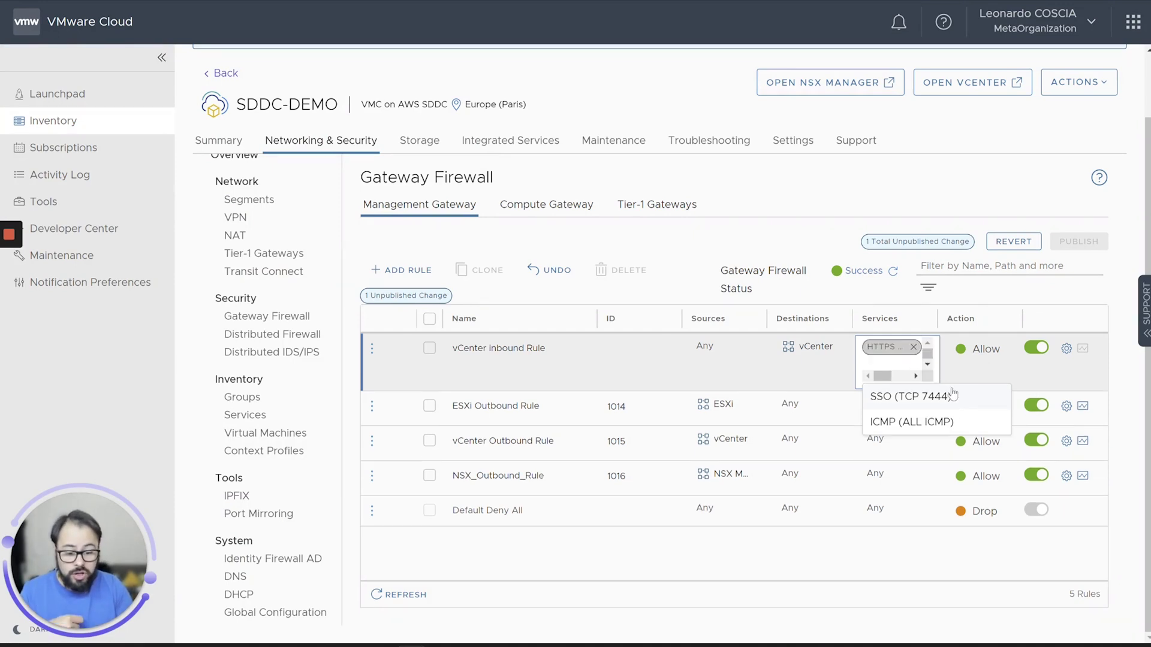
{"action": "left_click", "coordinate": [923, 401]}
{"action": "left_click", "coordinate": [923, 400]}
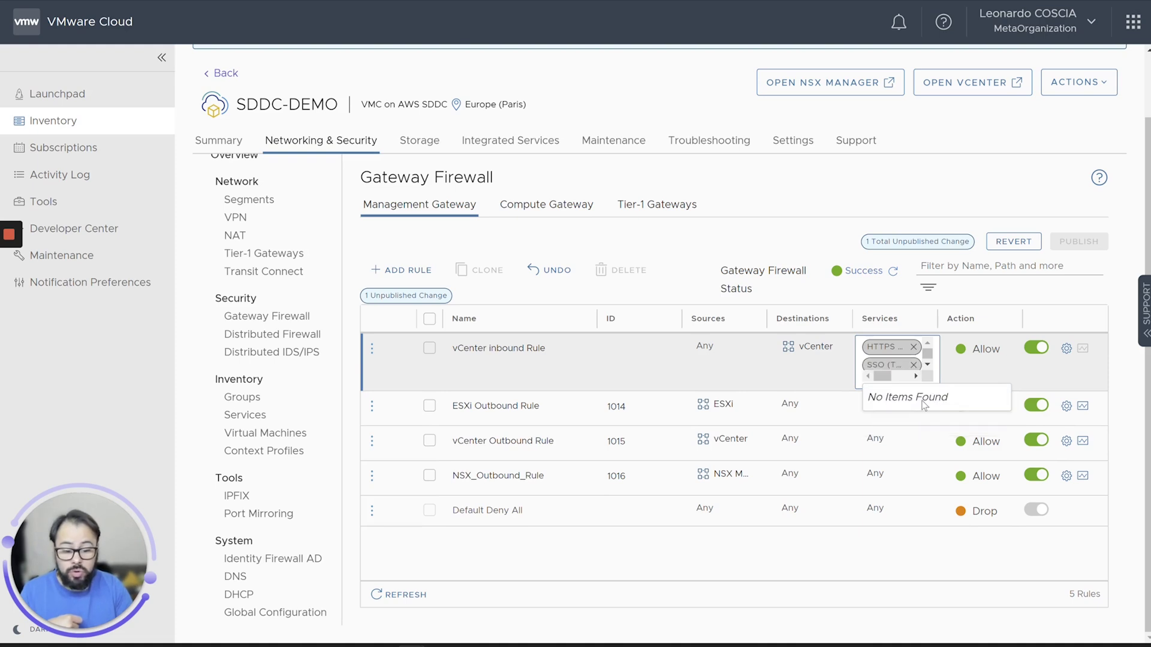
{"action": "left_click", "coordinate": [636, 556]}
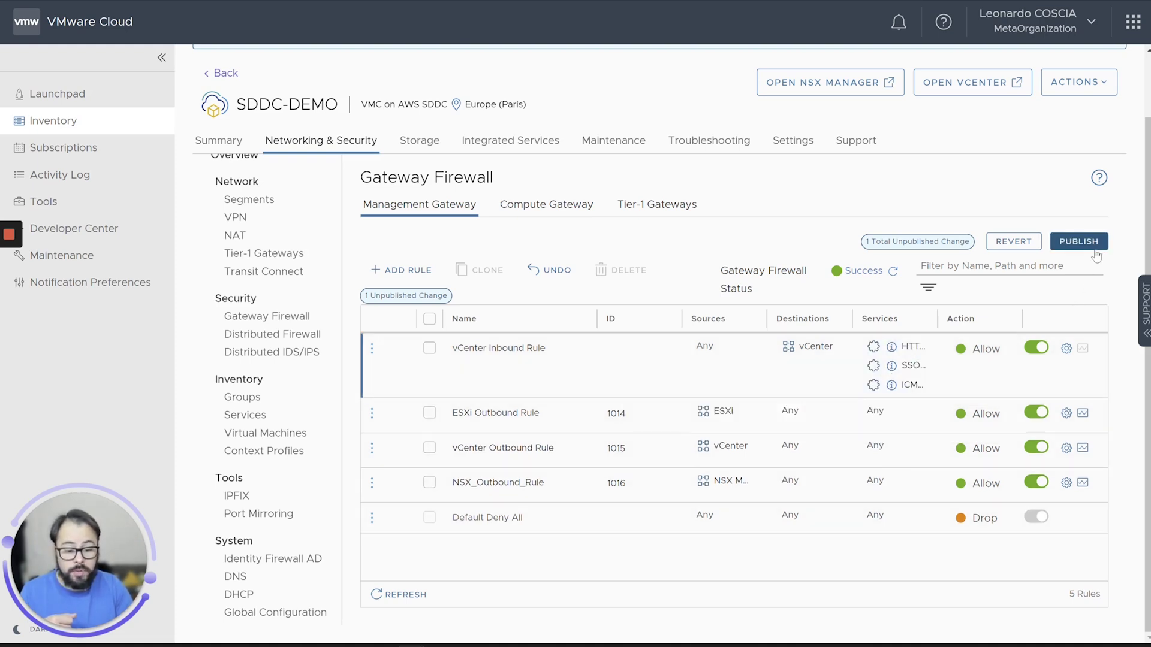
Step: Publish the management gateway firewall changes, accepting Any as the source of vCenter inbound Rule
{"action": "left_click", "coordinate": [1089, 246]}
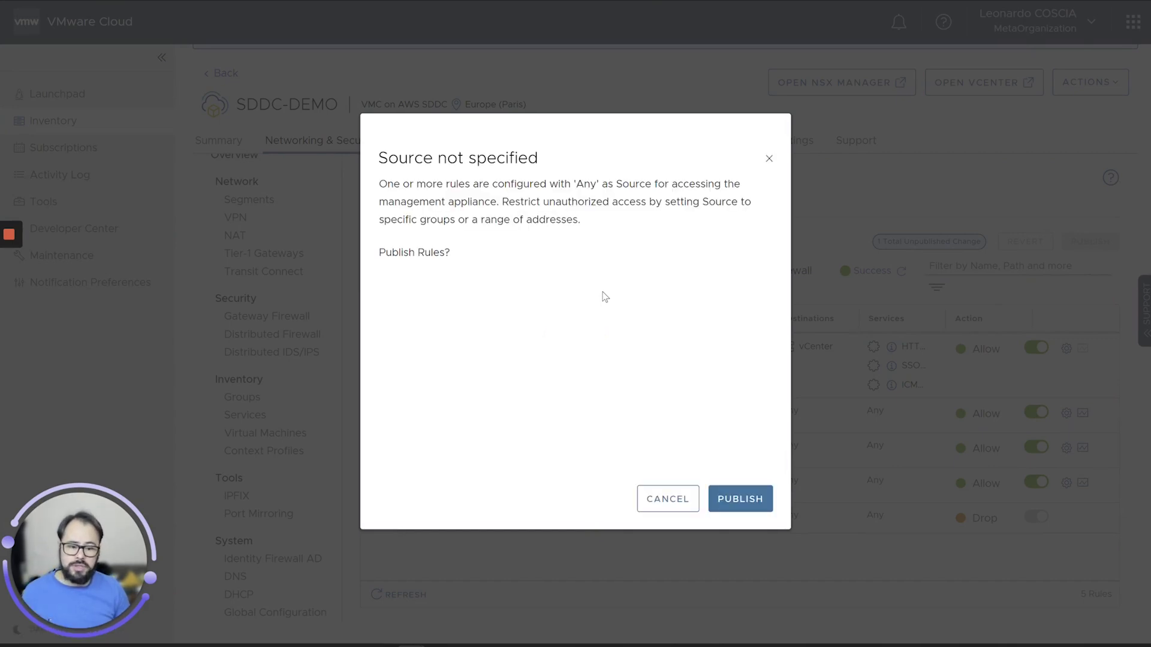
{"action": "left_click", "coordinate": [739, 497]}
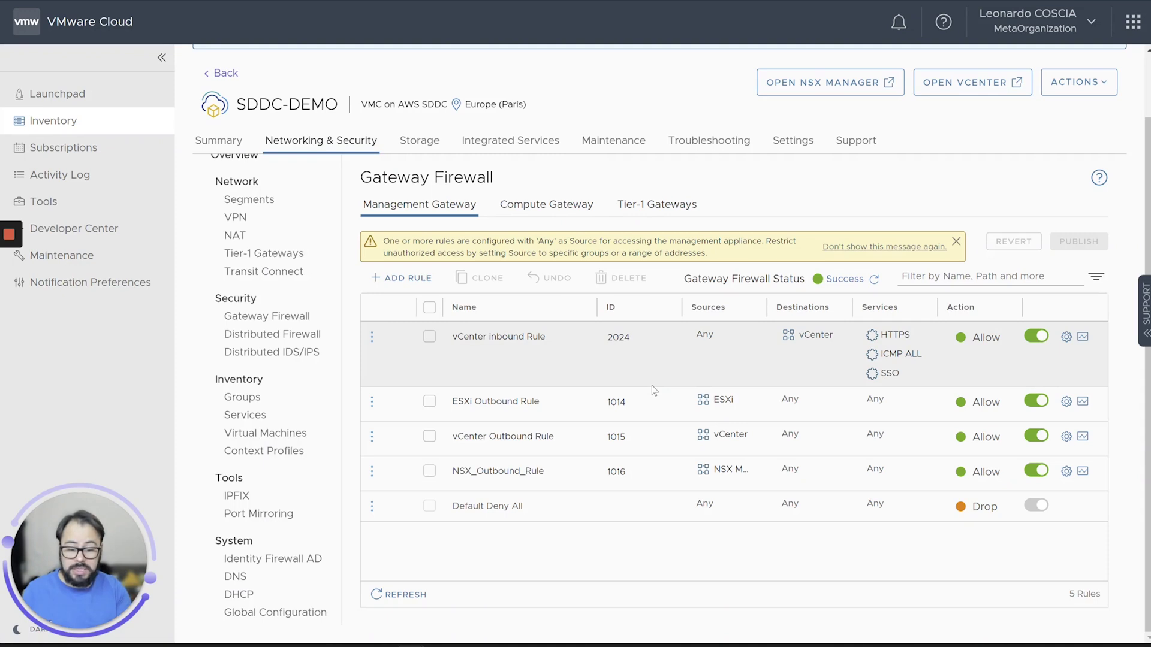
{"action": "mouse_move", "coordinate": [707, 358]}
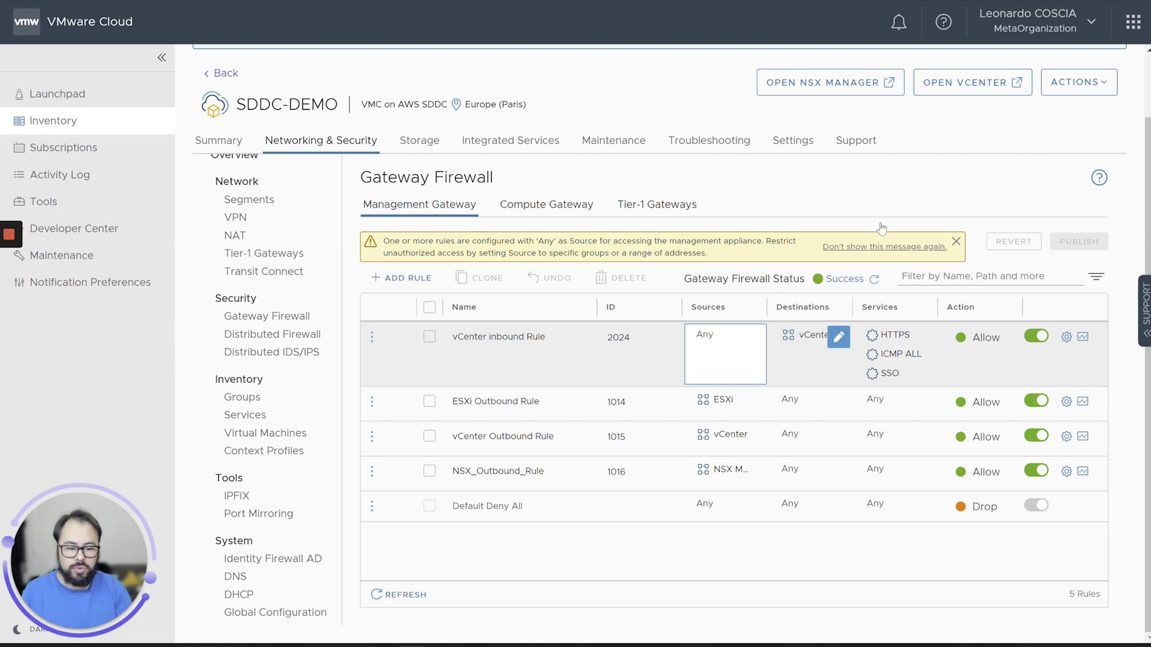
Step: Show the default vCenter credentials for SDDC-DEMO and open the vCenter login page
{"action": "left_click", "coordinate": [968, 92]}
{"action": "left_click", "coordinate": [813, 389]}
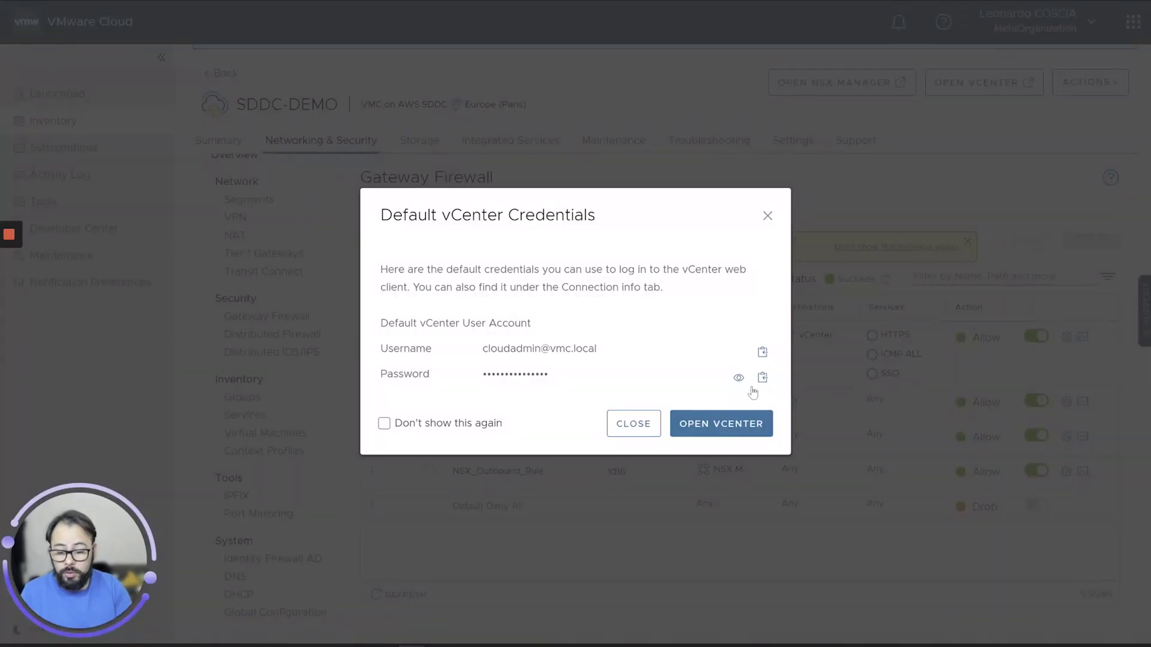
{"action": "left_click", "coordinate": [687, 424]}
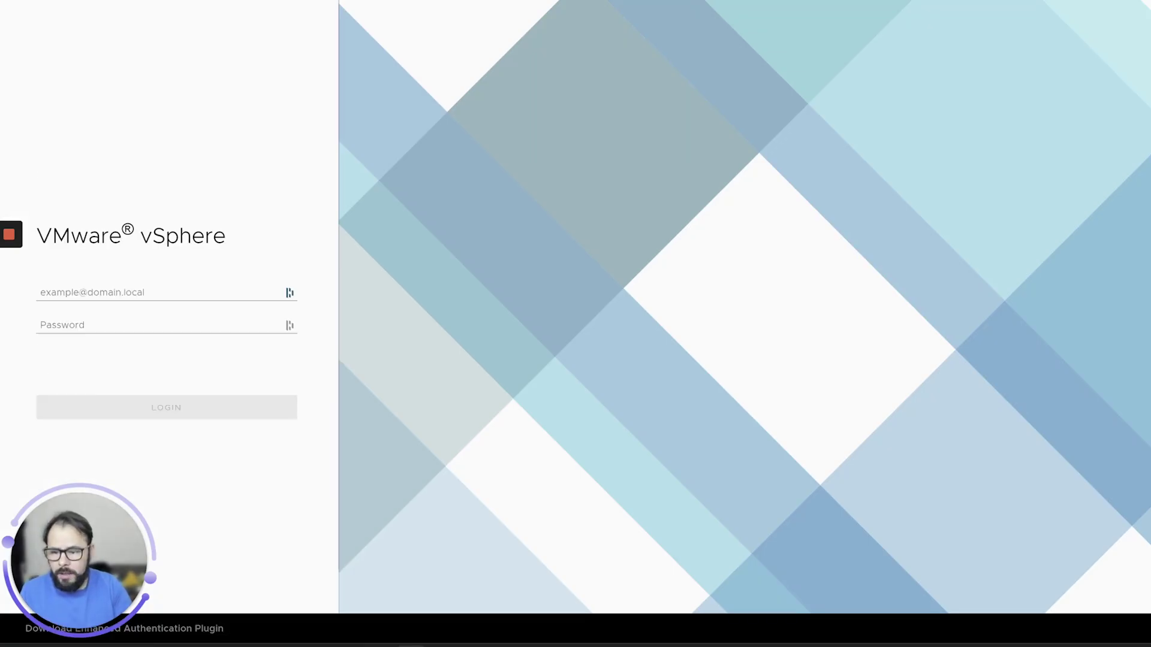
Step: Copy the default vCenter username from the credentials dialog into the vSphere login form
{"action": "key", "text": "ctrl+shift+Tab"}
{"action": "left_click_drag", "start_coordinate": [621, 359], "coordinate": [474, 358]}
{"action": "key", "text": "ctrl+c"}
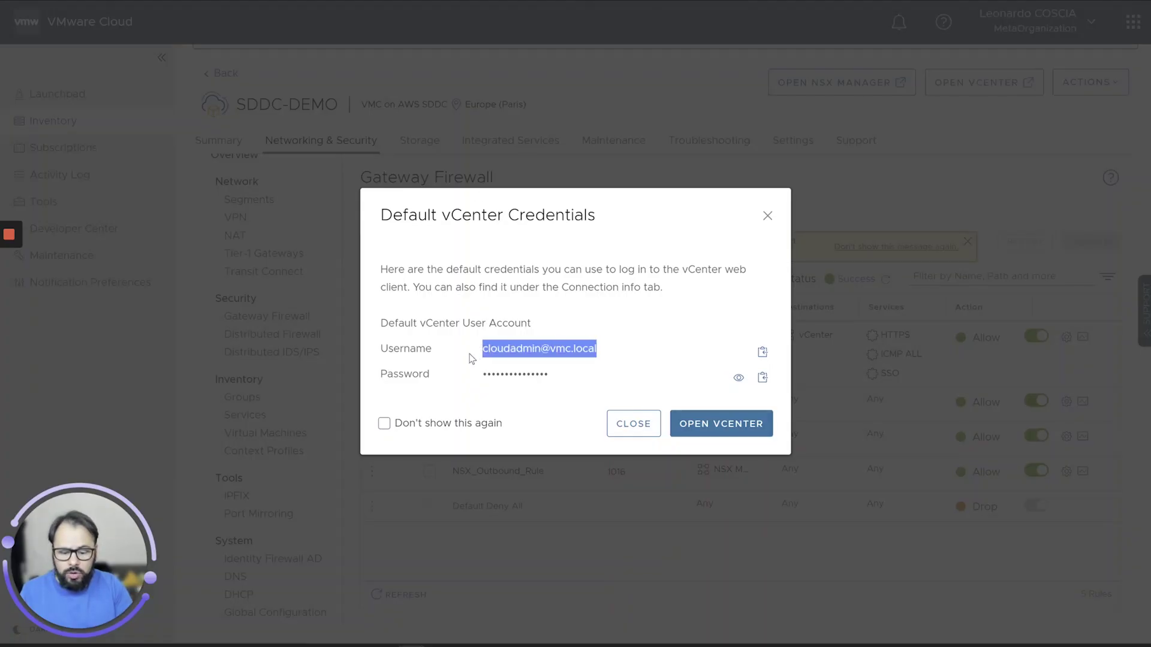
{"action": "key", "text": "ctrl+Tab"}
{"action": "key", "text": "ctrl+v"}
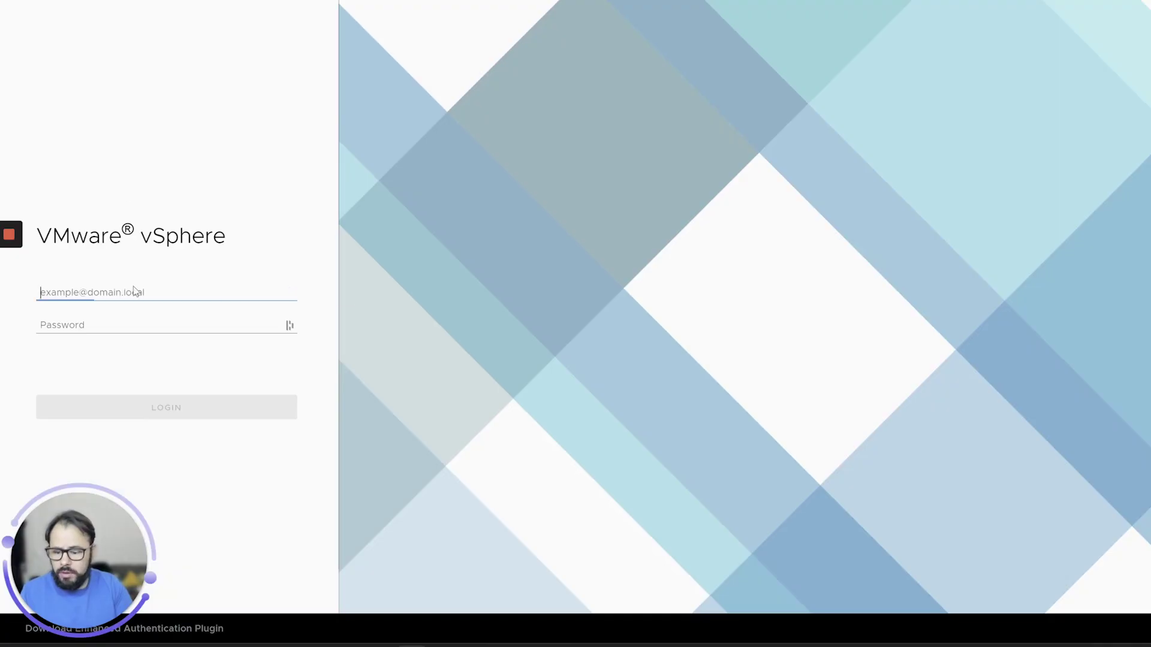
Step: Copy the default vCenter account password into the vSphere password field, log in, and decline saving the login in Dashlane
{"action": "key", "text": "ctrl+shift+Tab"}
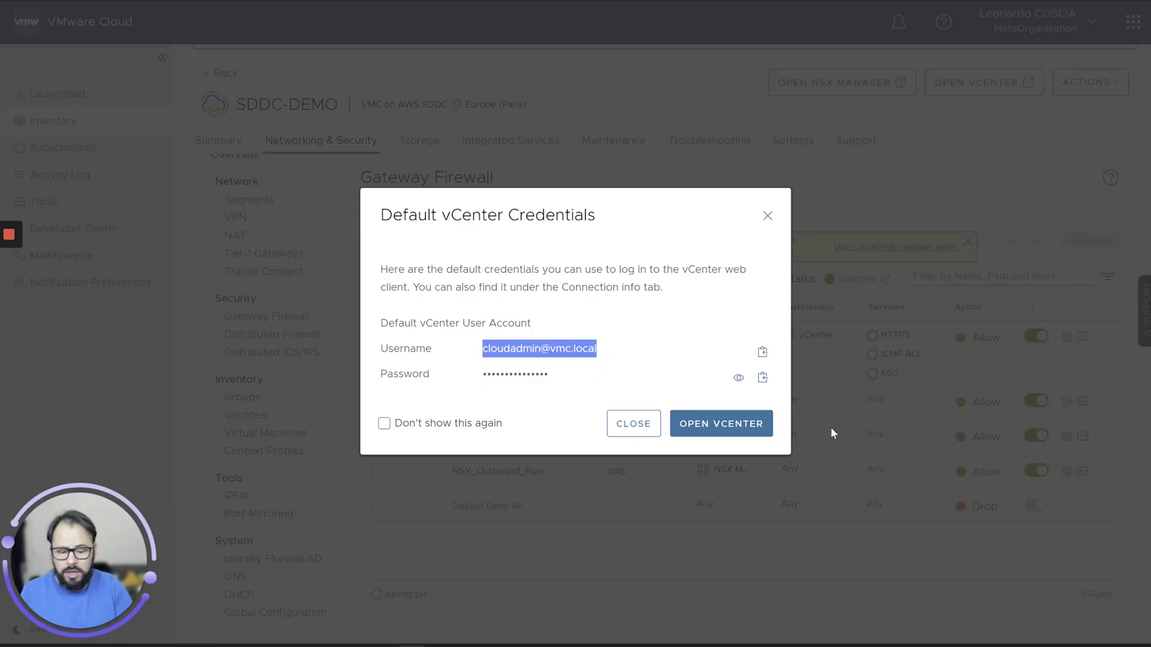
{"action": "left_click", "coordinate": [762, 378]}
{"action": "key", "text": "ctrl+Tab"}
{"action": "key", "text": "Tab"}
{"action": "key", "text": "ctrl+v"}
{"action": "left_click", "coordinate": [287, 411]}
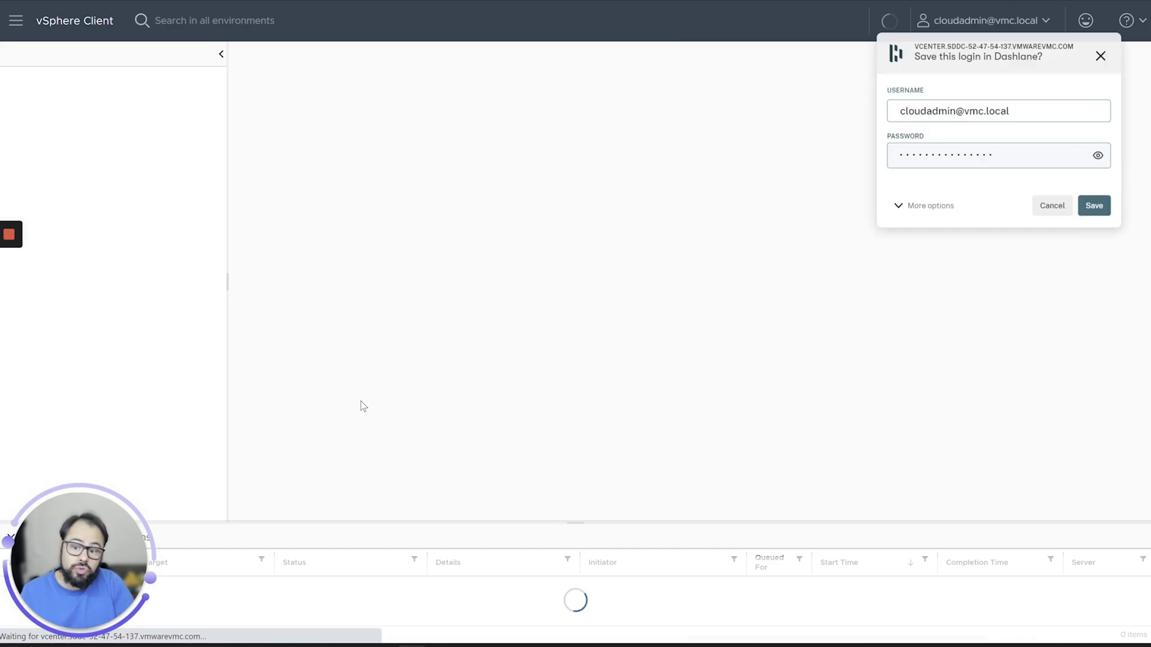
{"action": "left_click", "coordinate": [1054, 210]}
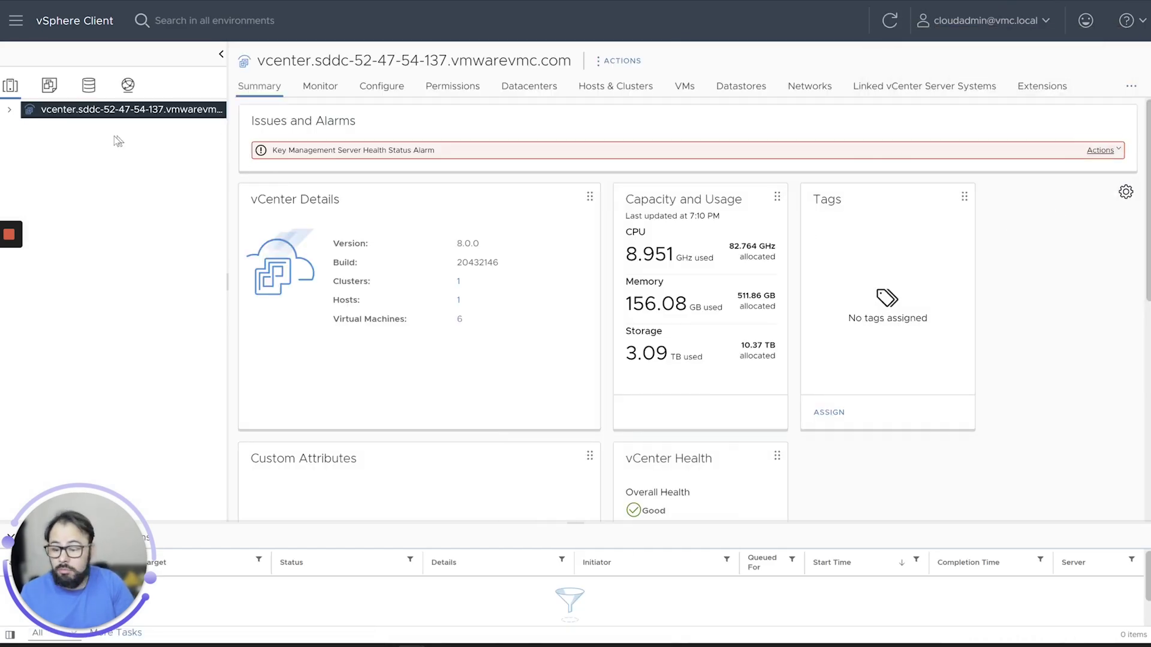
Step: Expand the vCenter inventory through SDDC-Datacenter and Cluster-1, and check the version in the vCenter details
{"action": "left_click", "coordinate": [9, 109]}
{"action": "left_click", "coordinate": [23, 127]}
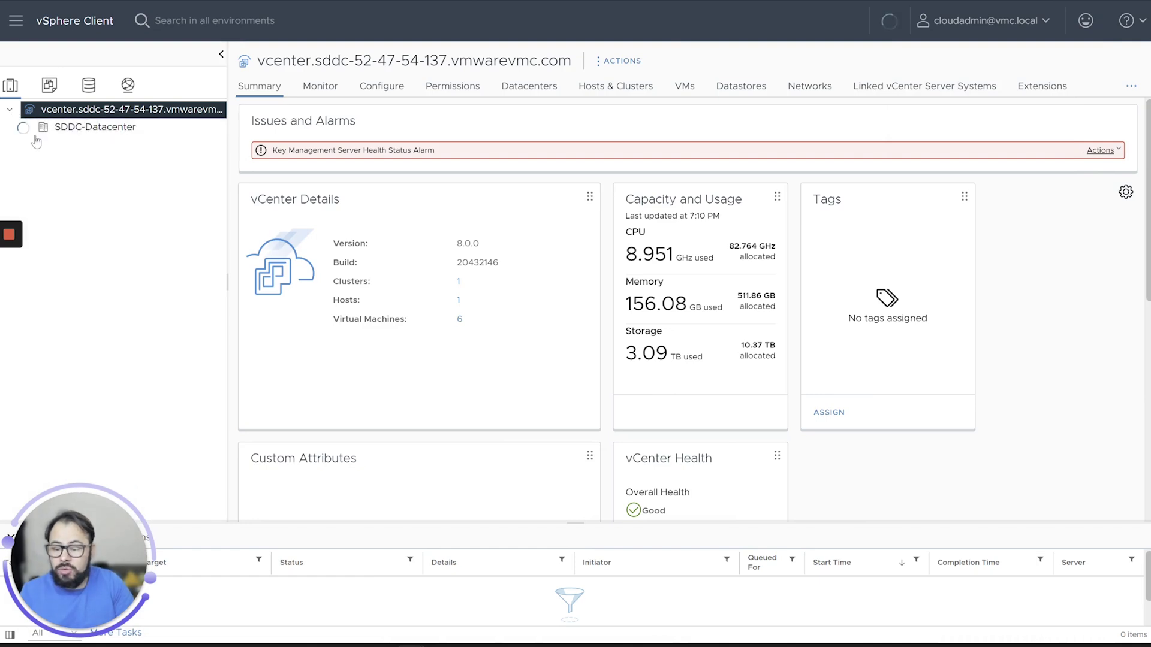
{"action": "left_click", "coordinate": [35, 147]}
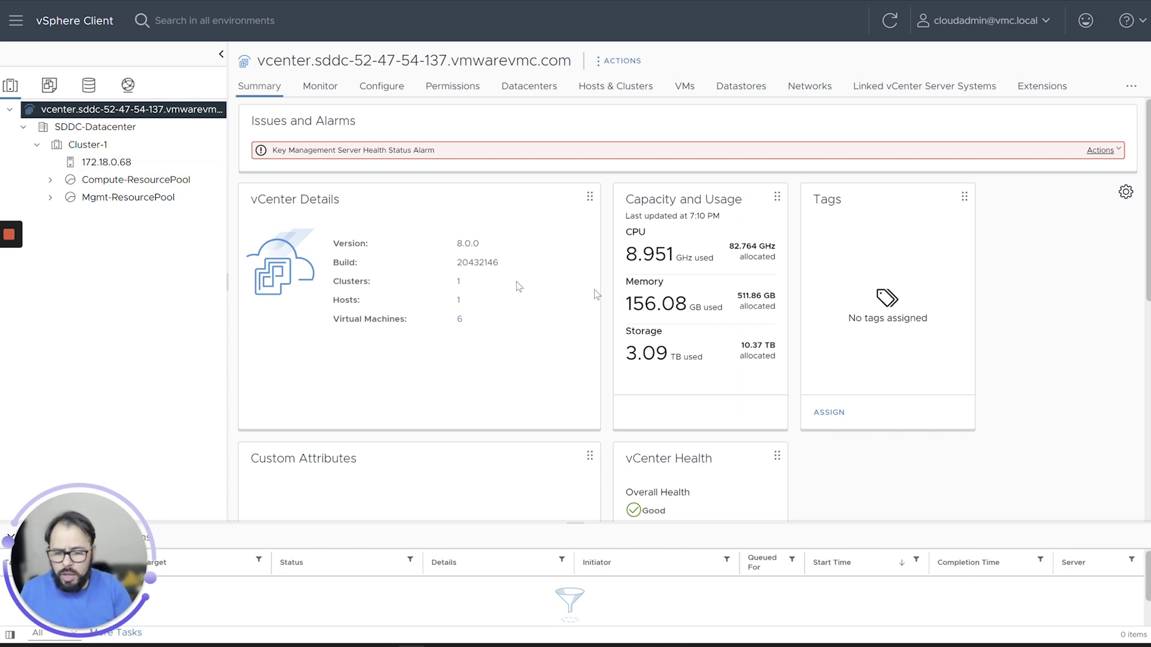
{"action": "left_click_drag", "start_coordinate": [455, 243], "coordinate": [487, 245]}
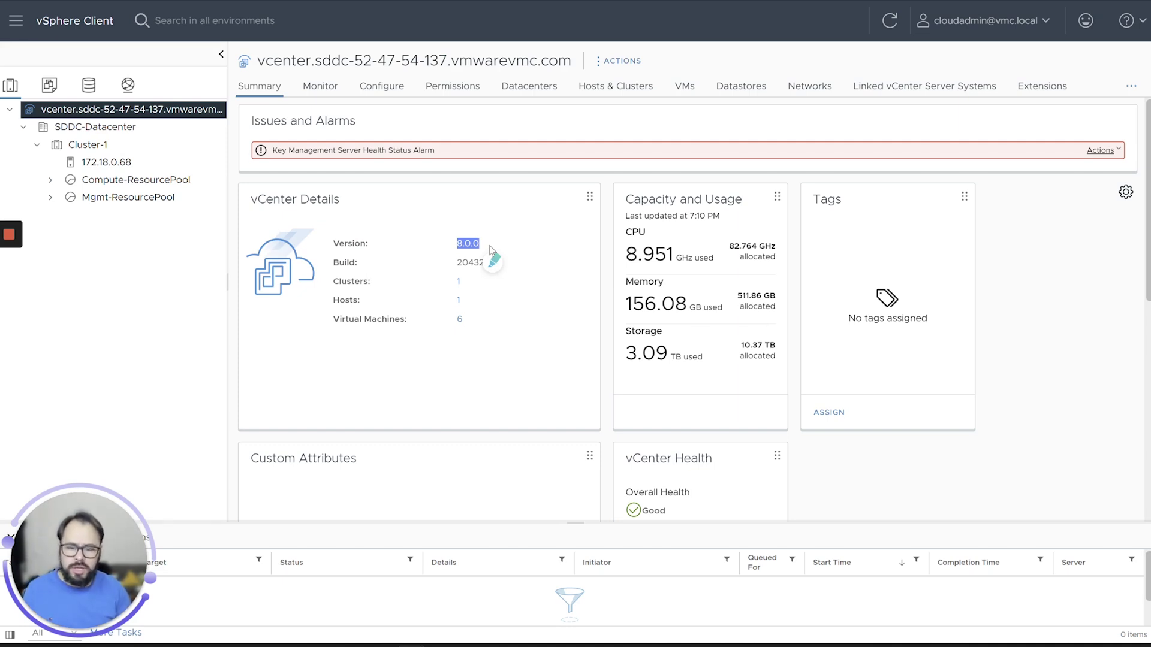
Step: Inspect Cluster-1's summary and its vSphere DRS and vSphere Availability configuration, dismissing the vSAN feedback request
{"action": "left_click", "coordinate": [184, 373]}
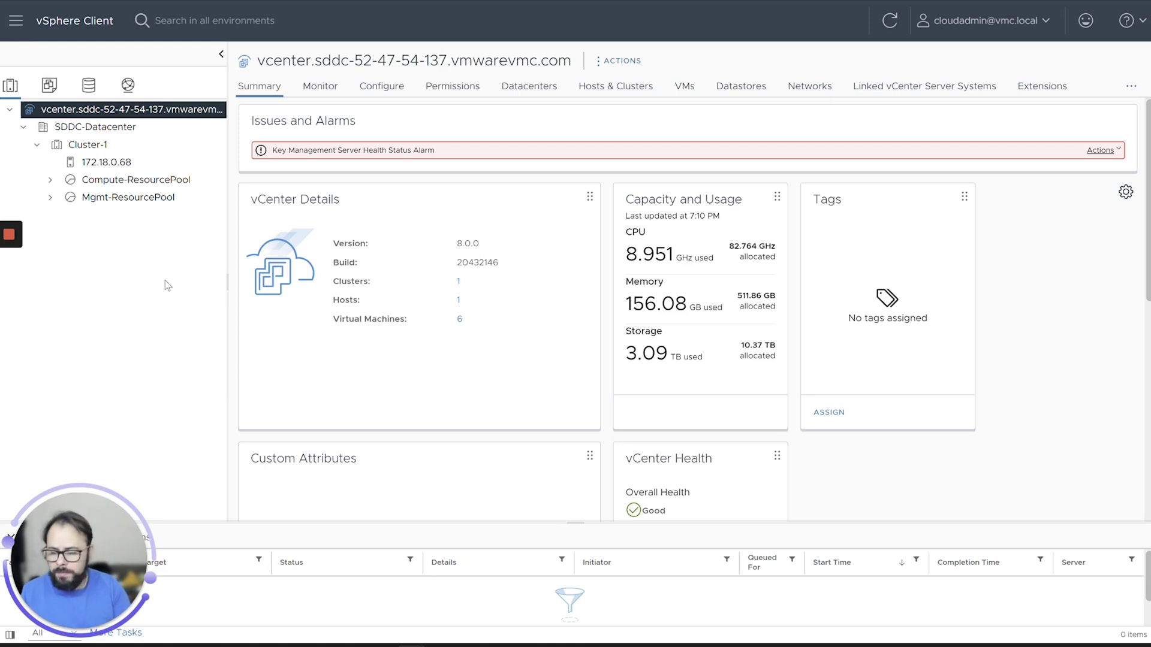
{"action": "left_click", "coordinate": [93, 146]}
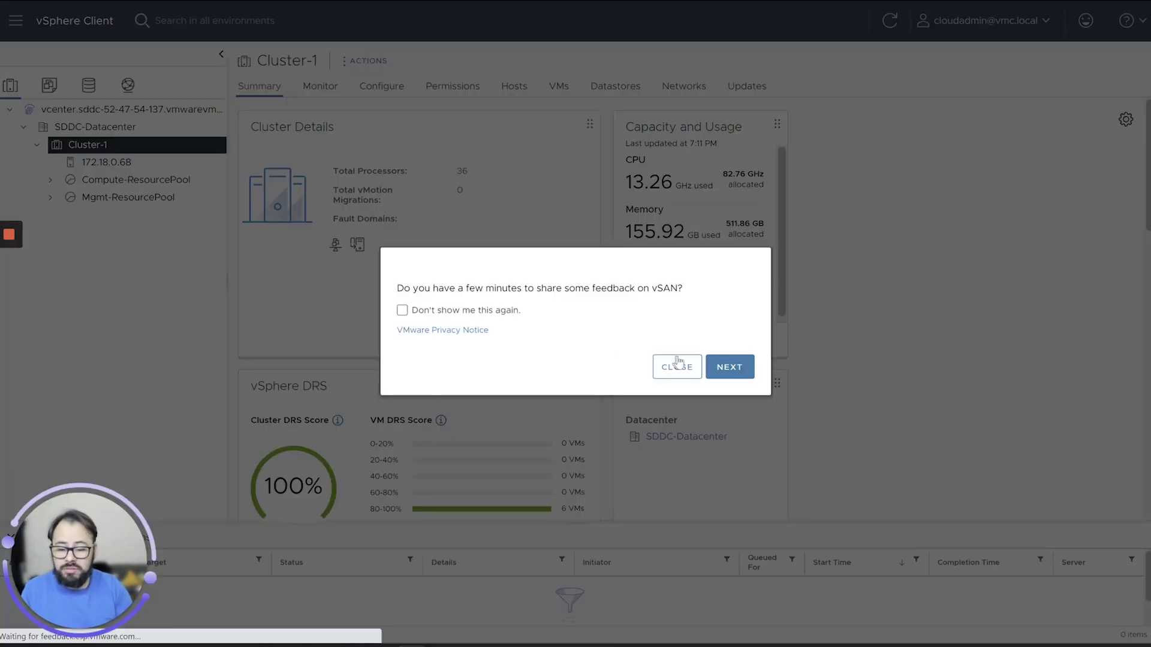
{"action": "left_click", "coordinate": [675, 373]}
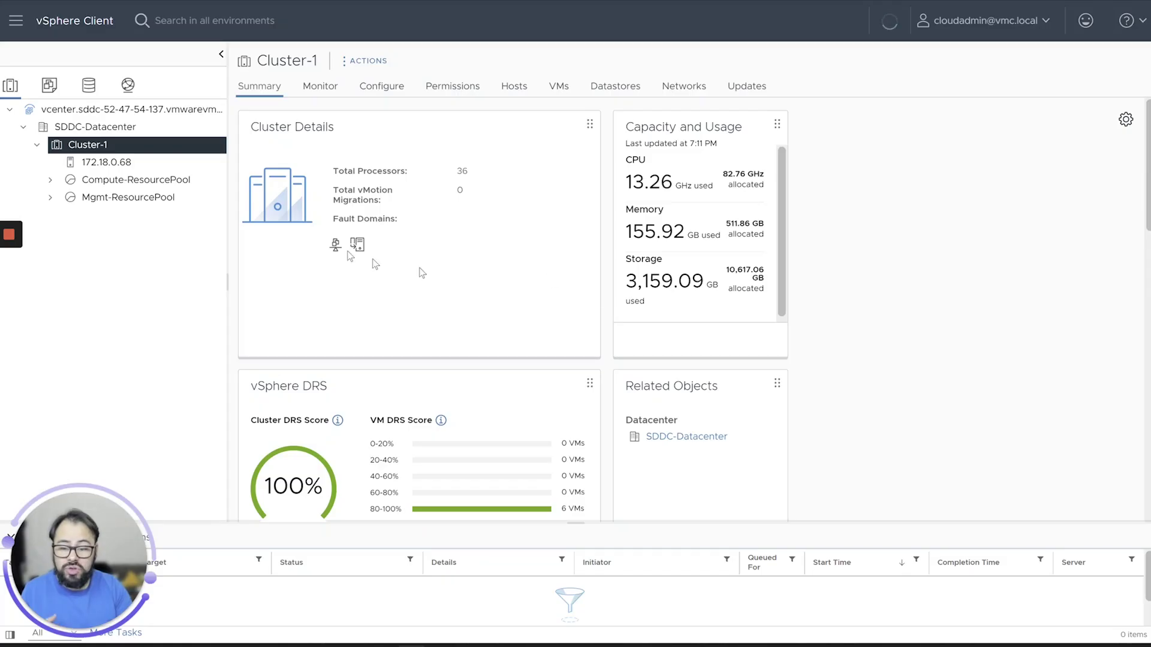
{"action": "left_click", "coordinate": [381, 87]}
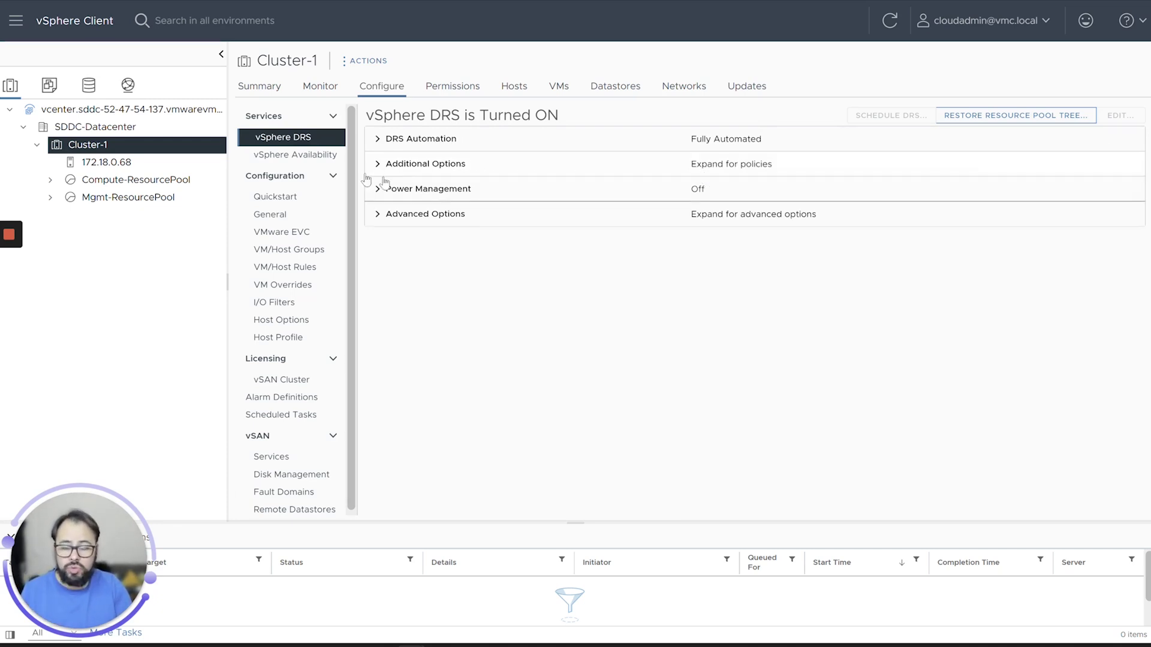
{"action": "left_click", "coordinate": [309, 176]}
{"action": "left_click", "coordinate": [310, 157]}
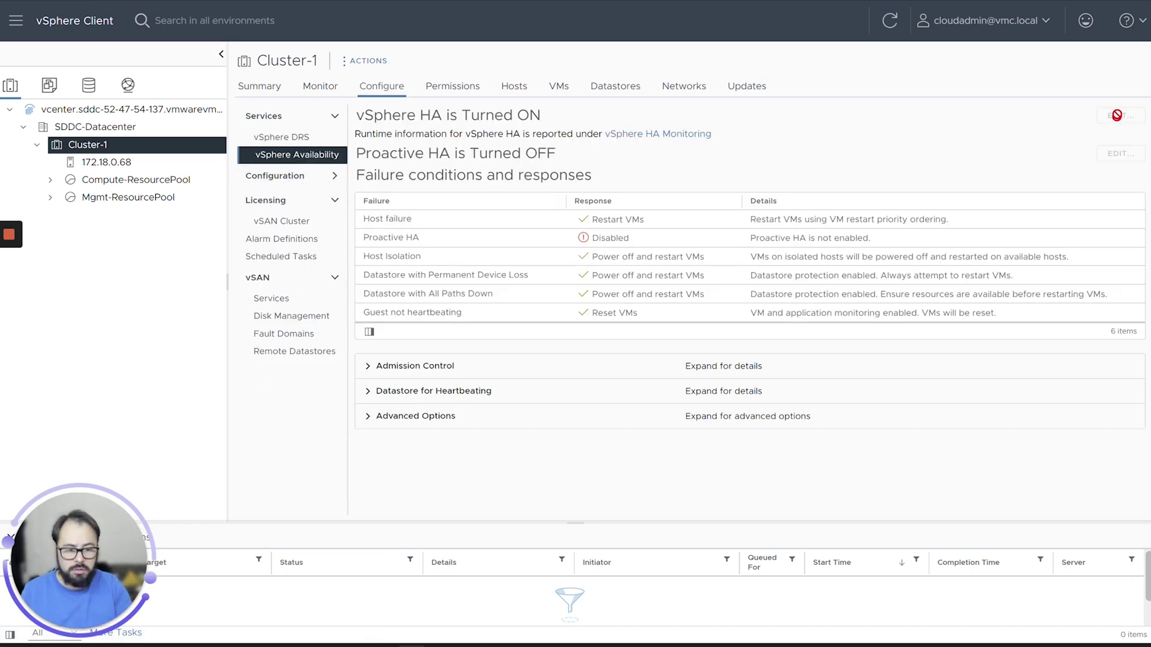
Step: Examine host 172.18.0.68's details and check which power and maintenance mode actions are available for it
{"action": "left_click", "coordinate": [108, 161]}
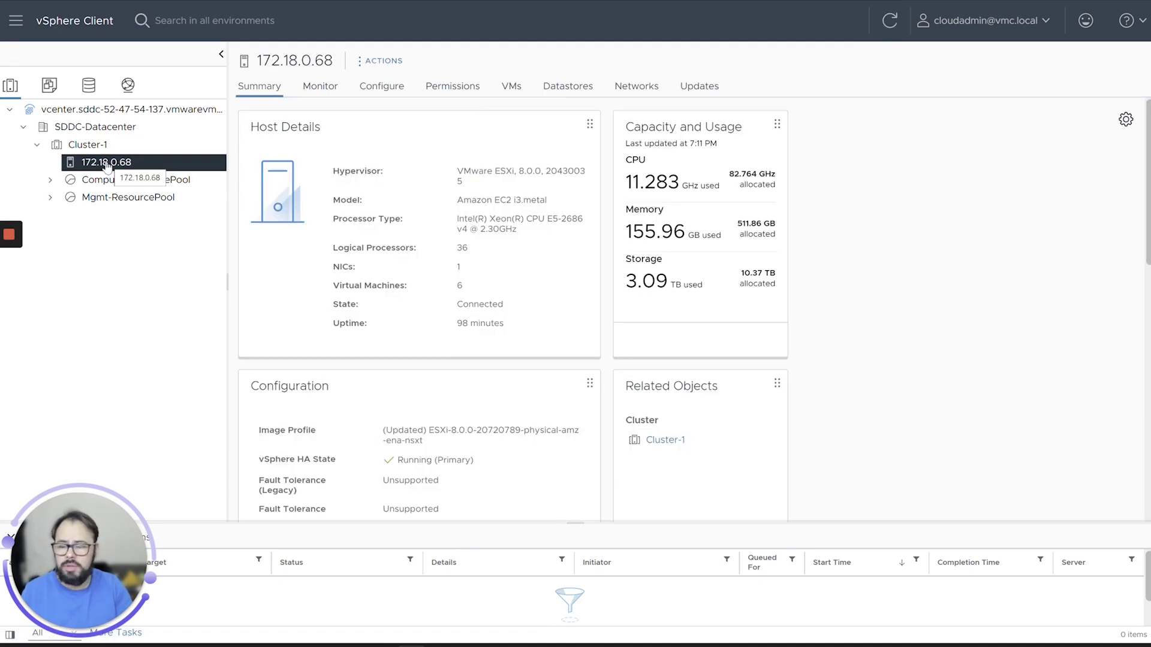
{"action": "right_click", "coordinate": [106, 162]}
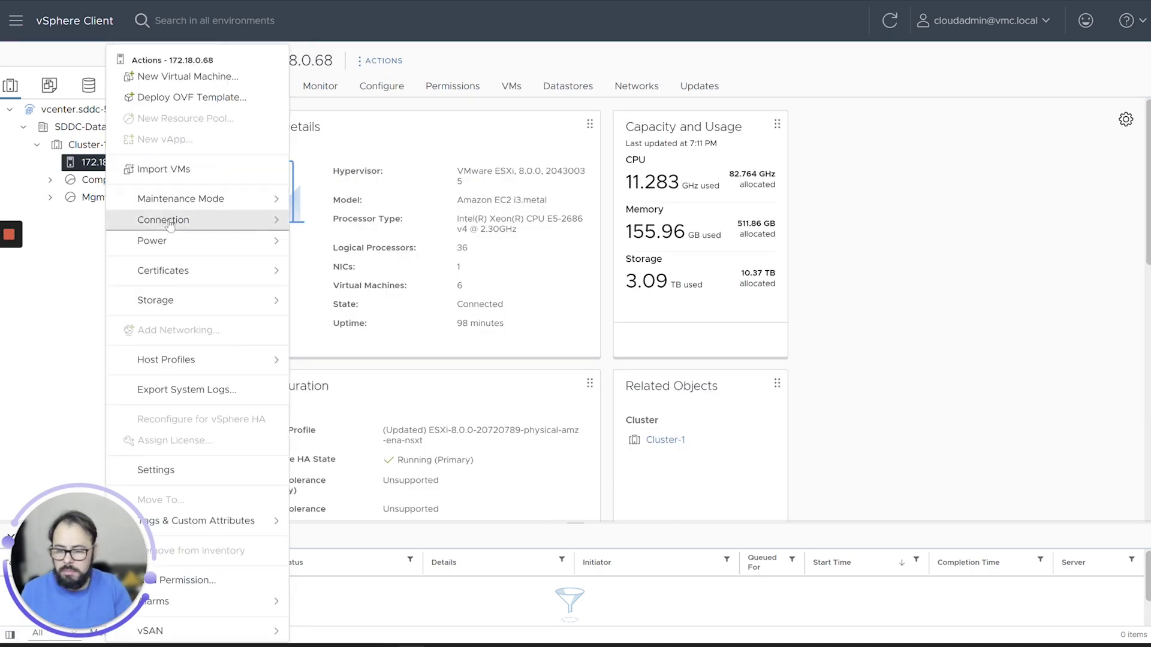
{"action": "mouse_move", "coordinate": [277, 241]}
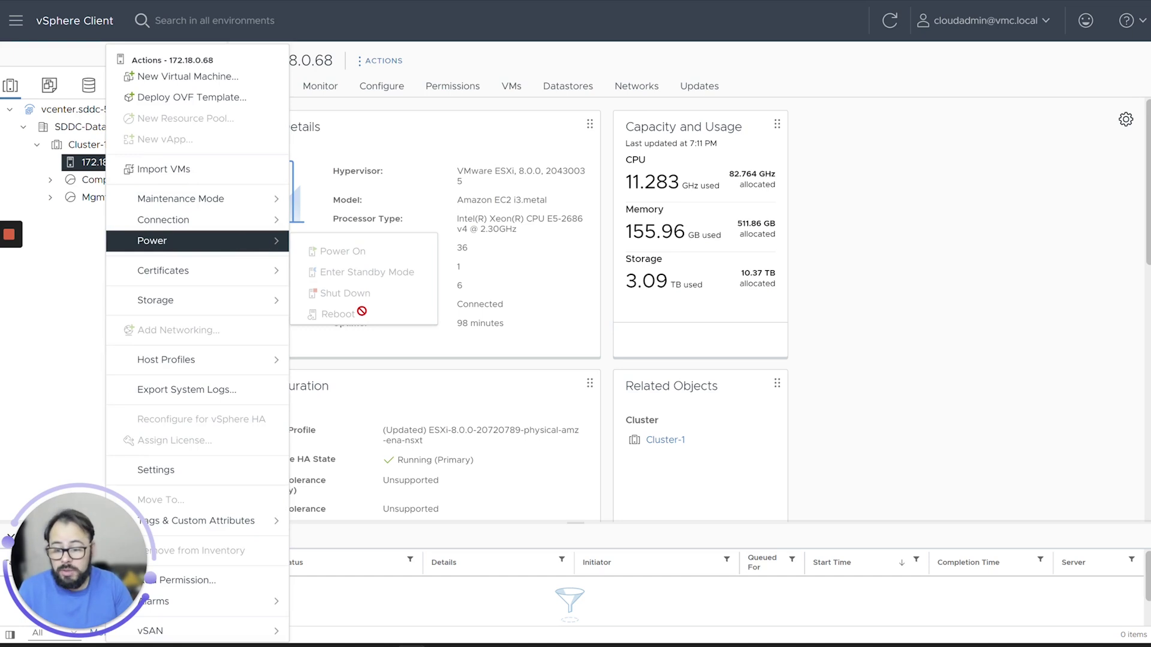
{"action": "mouse_move", "coordinate": [214, 200]}
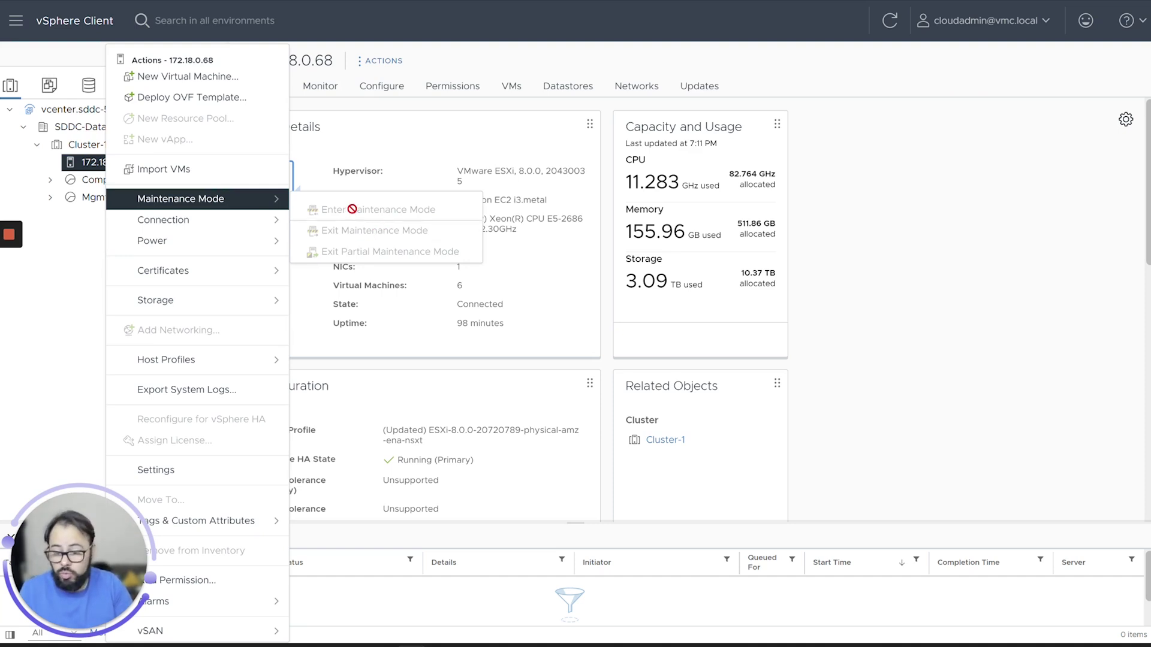
{"action": "left_click", "coordinate": [59, 258]}
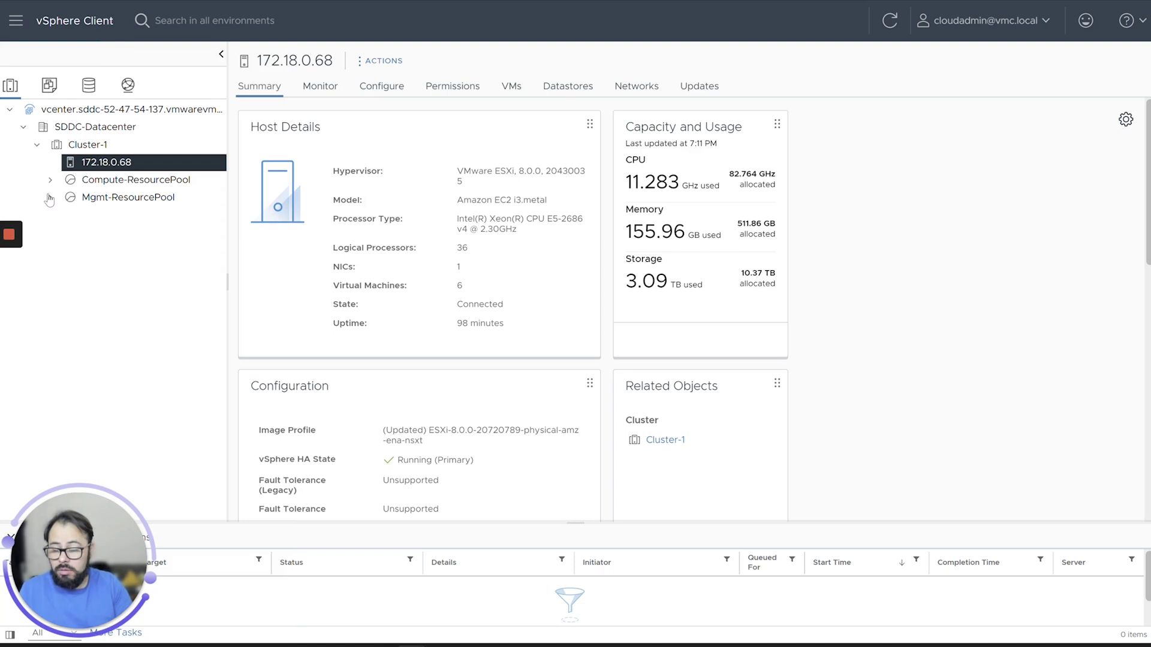
Step: Start a new virtual machine on host 172.18.0.68, name it MaVM01, and place it in the Workloads folder of SDDC-Datacenter
{"action": "right_click", "coordinate": [119, 170]}
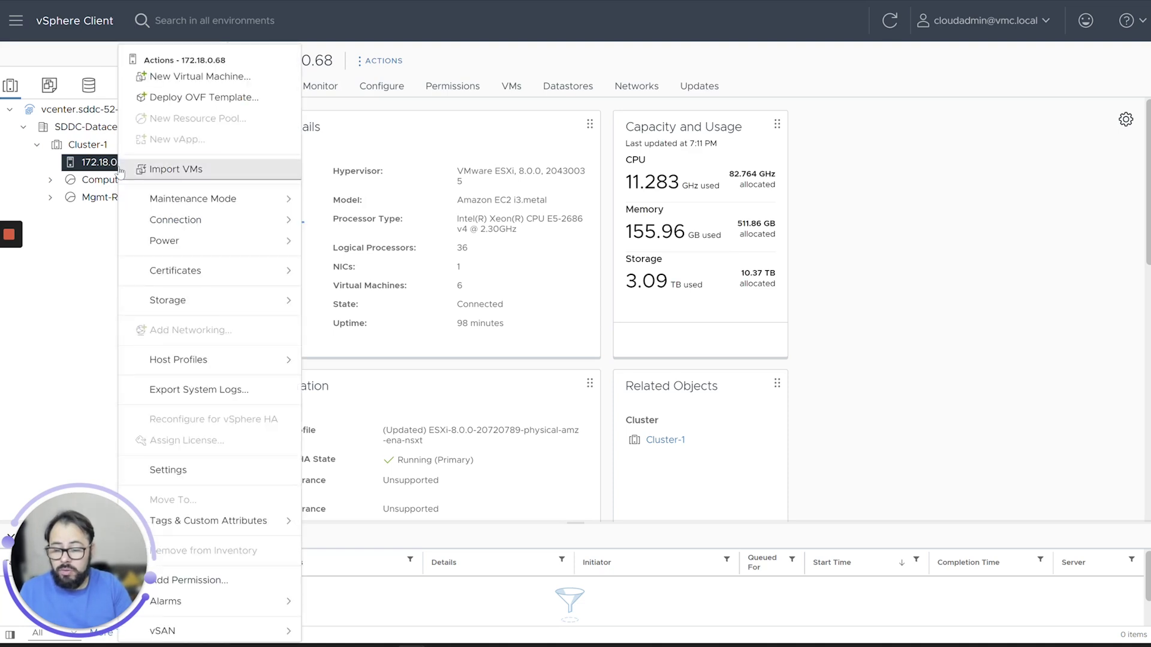
{"action": "left_click", "coordinate": [202, 77]}
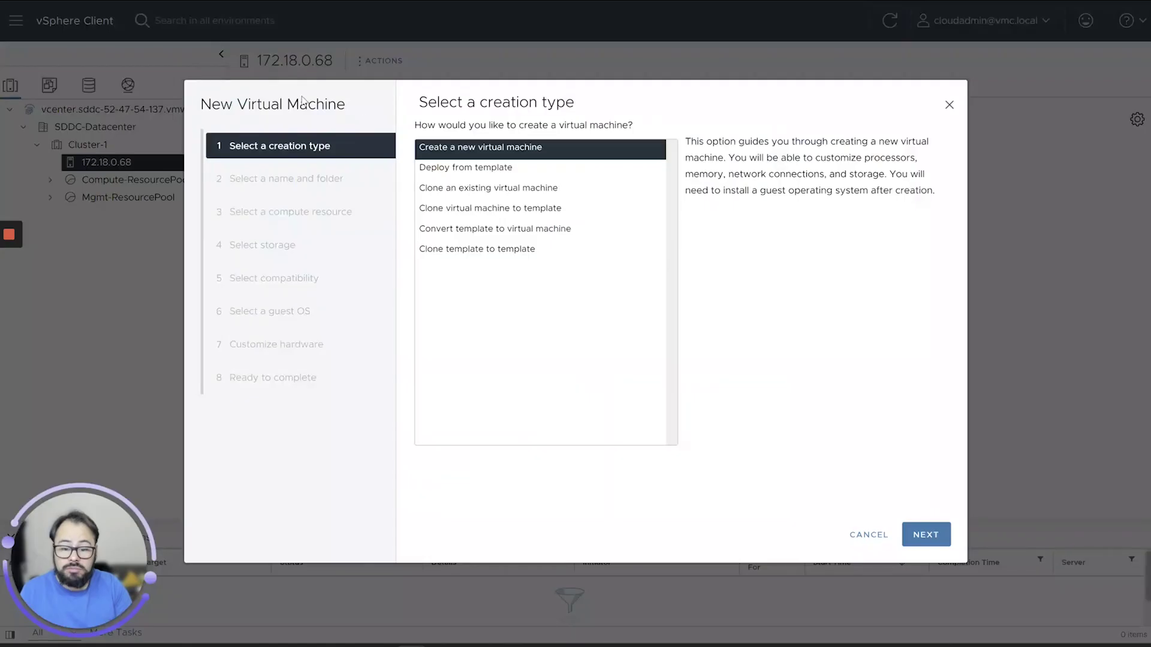
{"action": "left_click", "coordinate": [926, 535]}
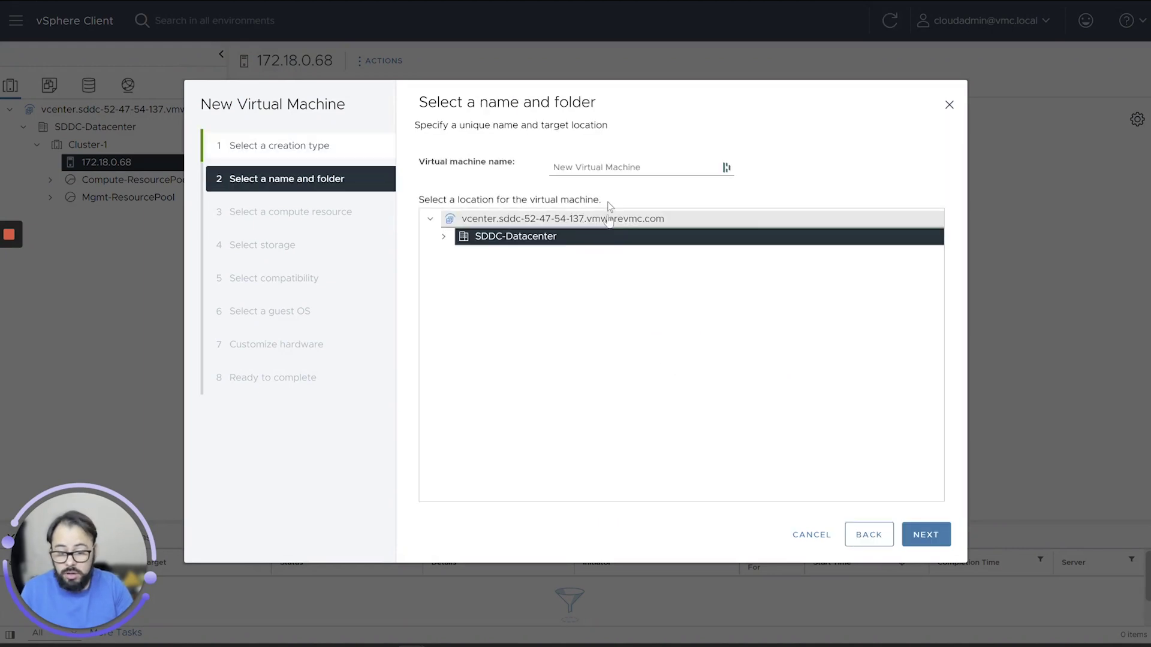
{"action": "left_click", "coordinate": [607, 168]}
{"action": "triple_click", "coordinate": [607, 168]}
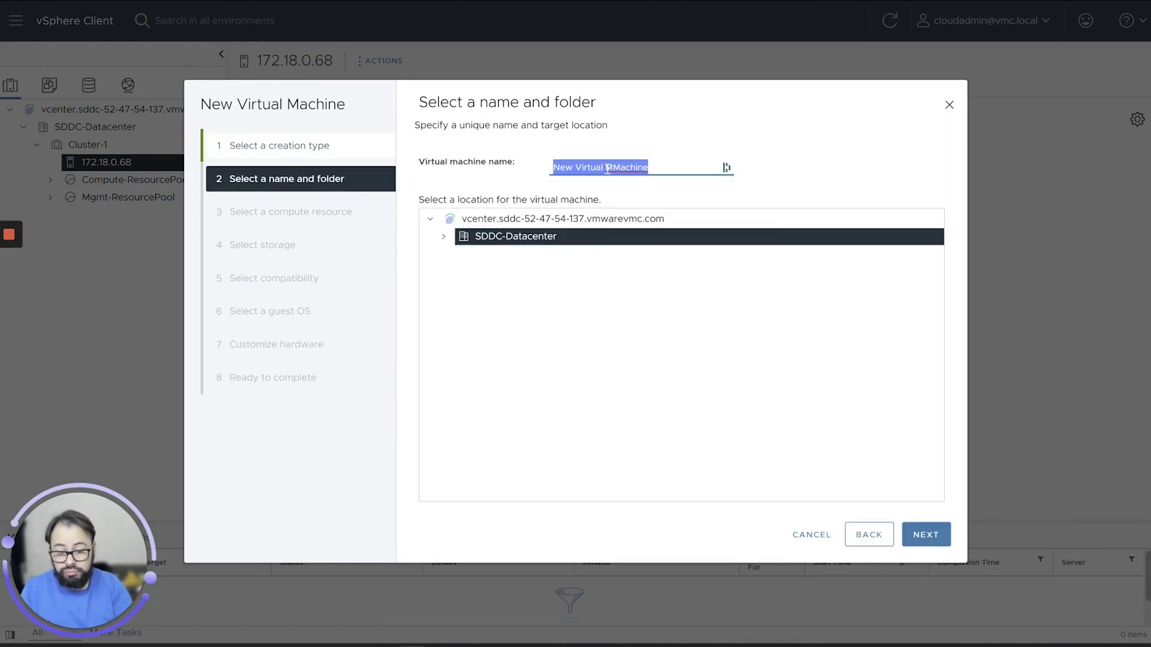
{"action": "type", "text": "MaVM01"}
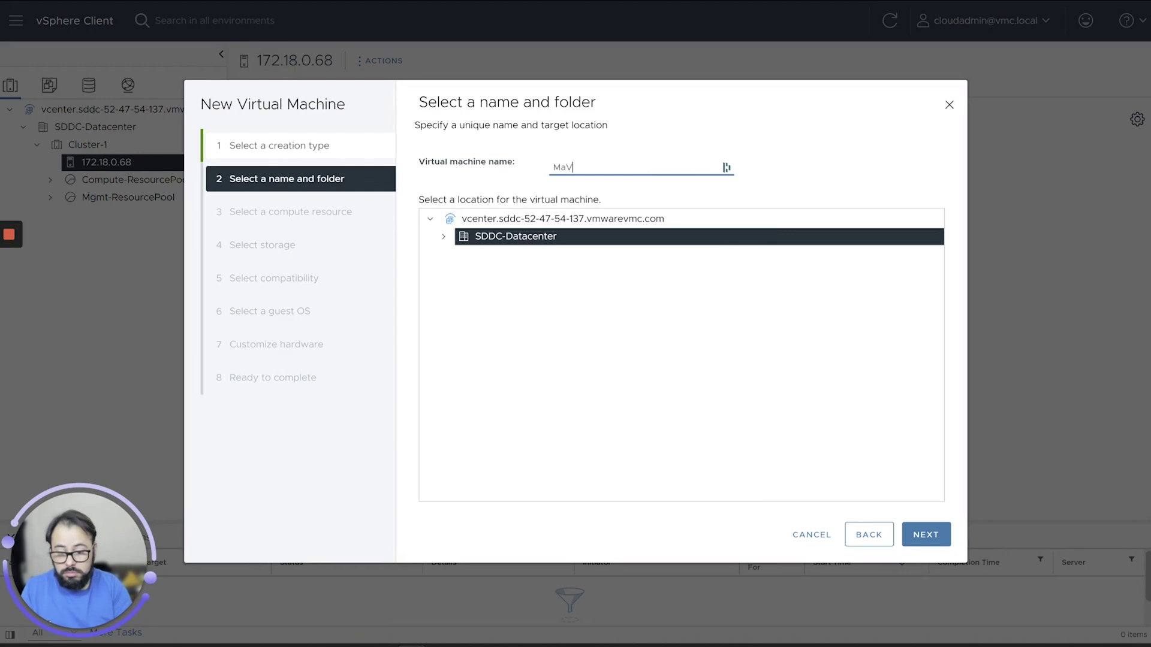
{"action": "left_click", "coordinate": [444, 236]}
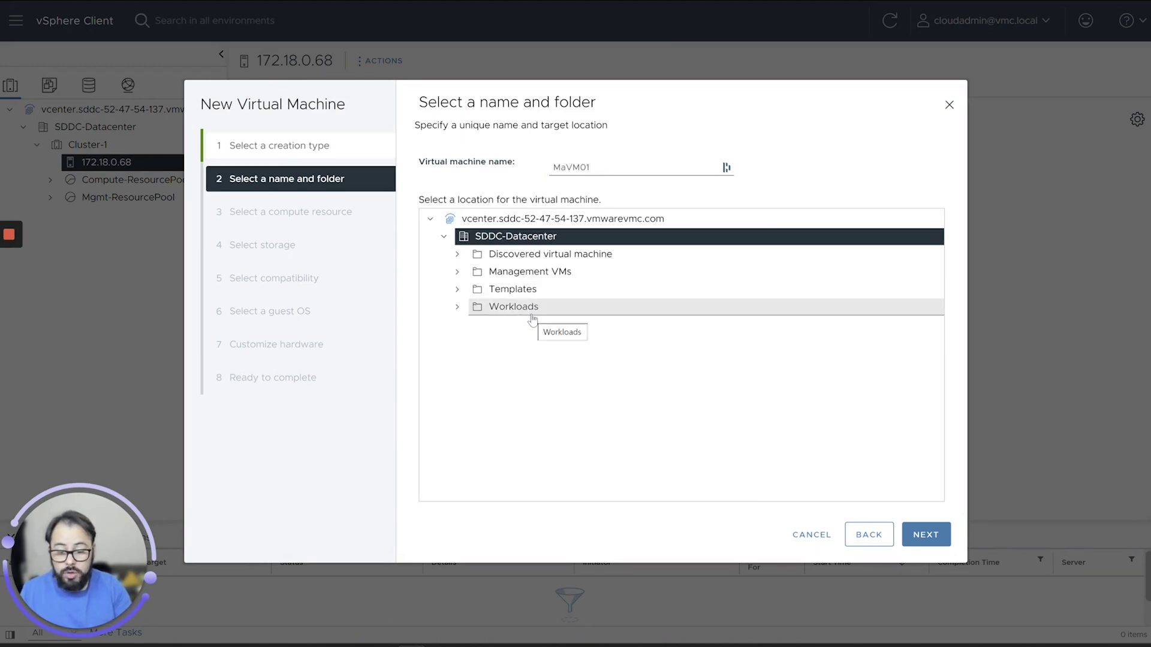
{"action": "left_click", "coordinate": [506, 307]}
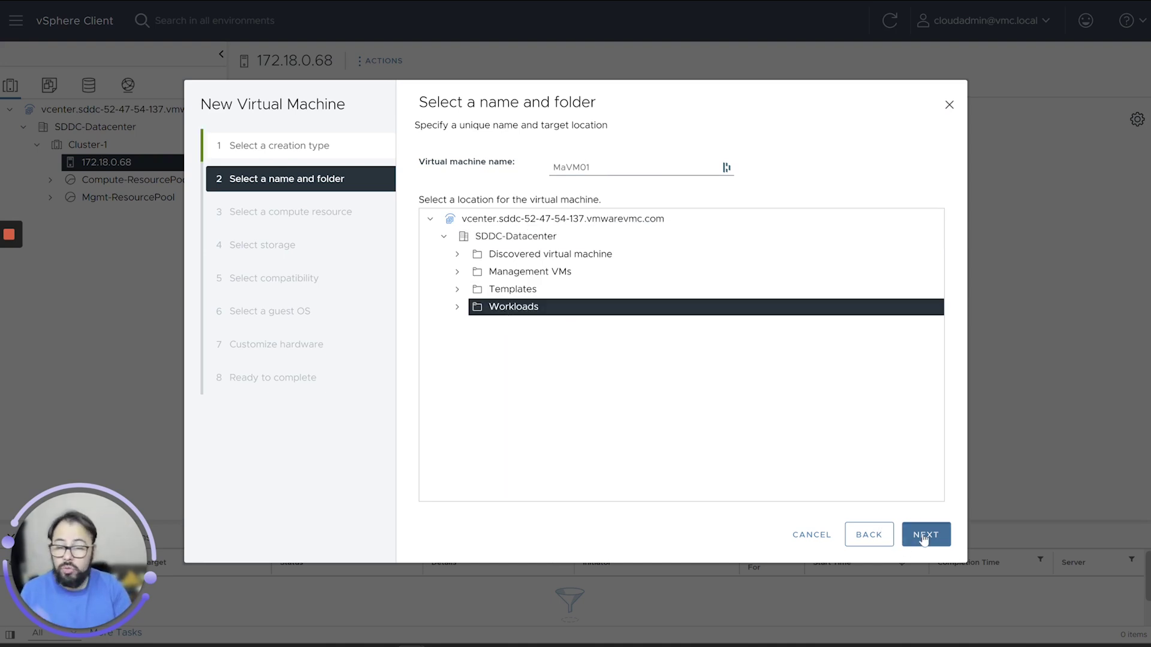
{"action": "left_click", "coordinate": [924, 536]}
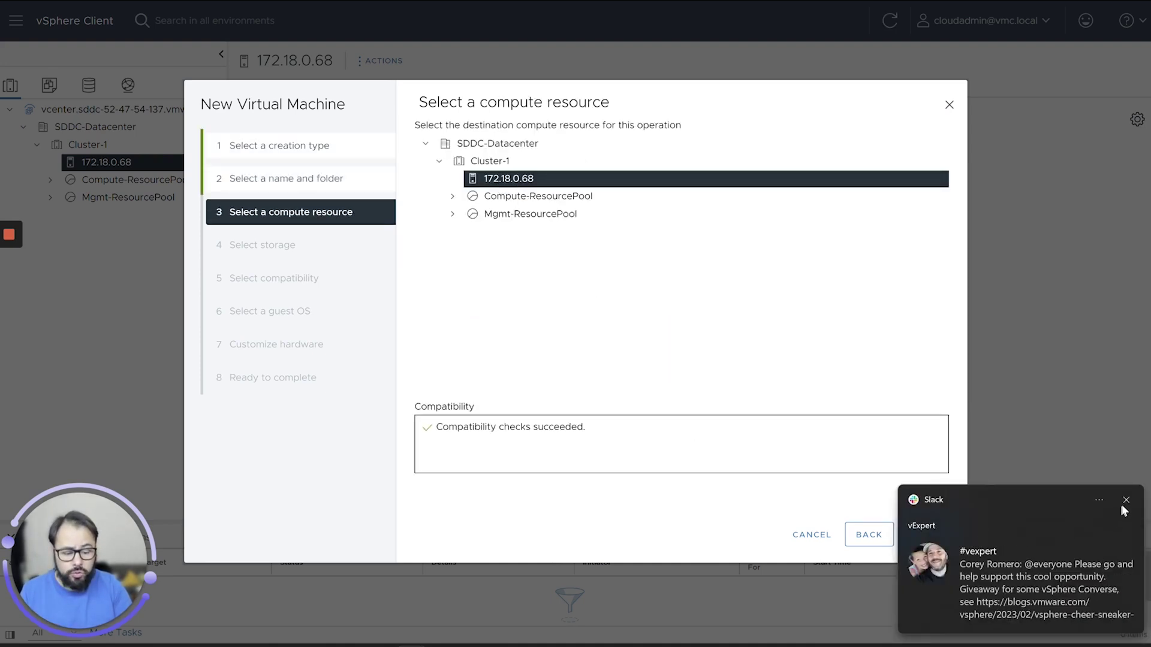
Step: Keep host 172.18.0.68 as the compute resource and choose WorkloadDatastore for storage after checking vsanDatastore's compatibility
{"action": "left_click", "coordinate": [1124, 501]}
{"action": "left_click", "coordinate": [925, 535]}
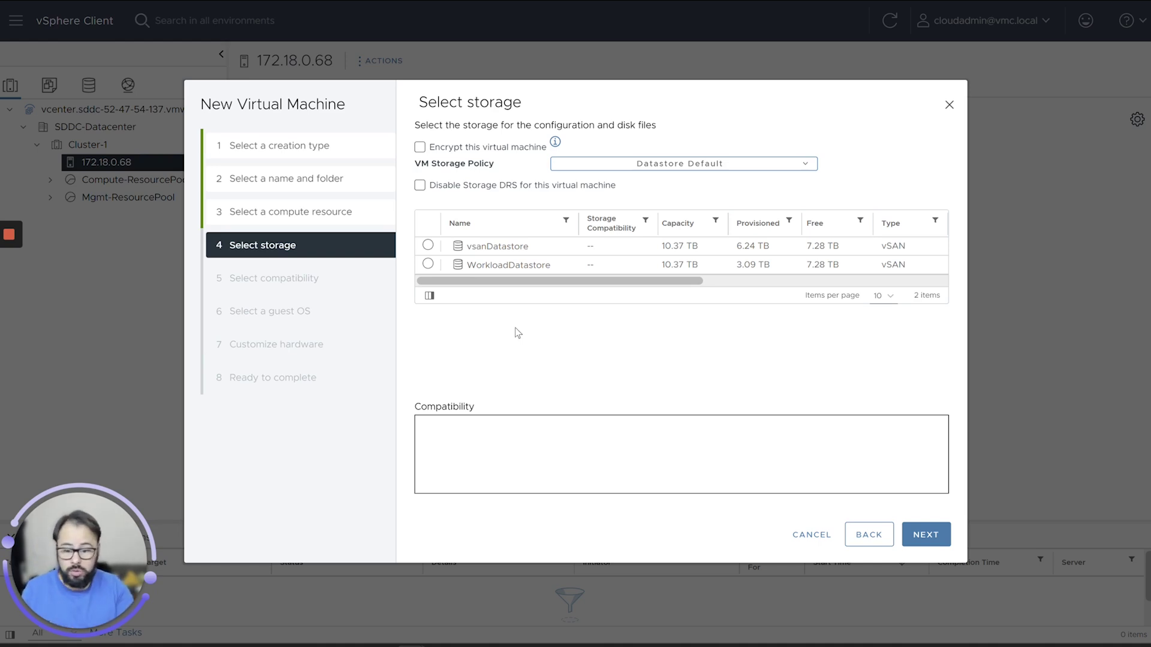
{"action": "left_click", "coordinate": [518, 270]}
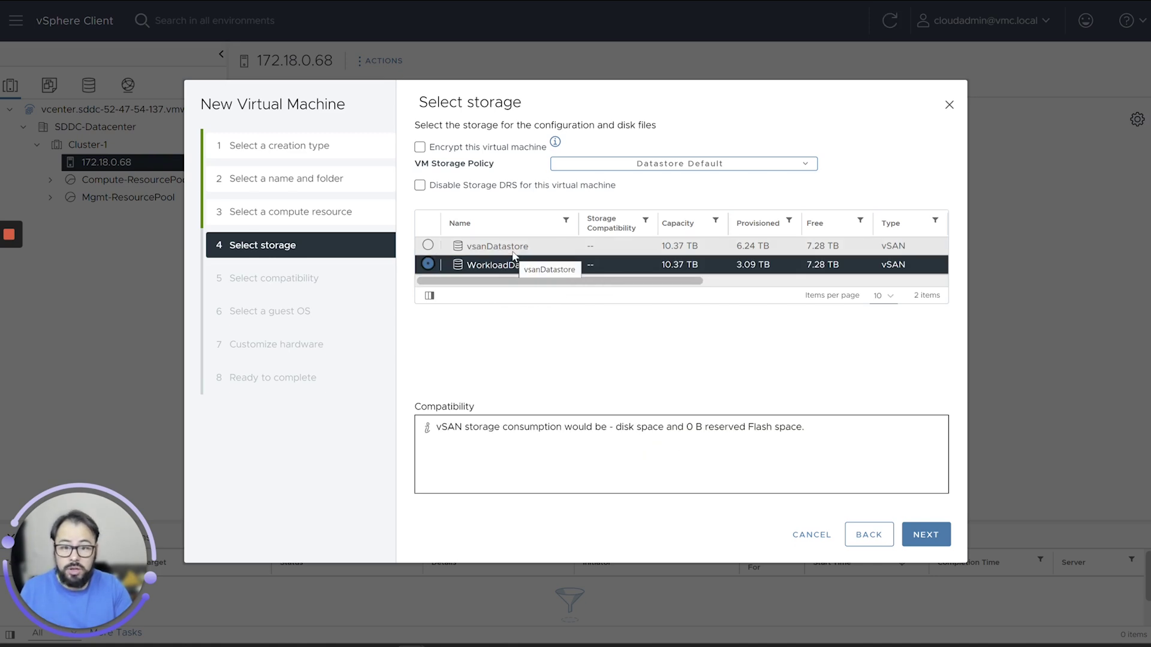
{"action": "left_click", "coordinate": [514, 255]}
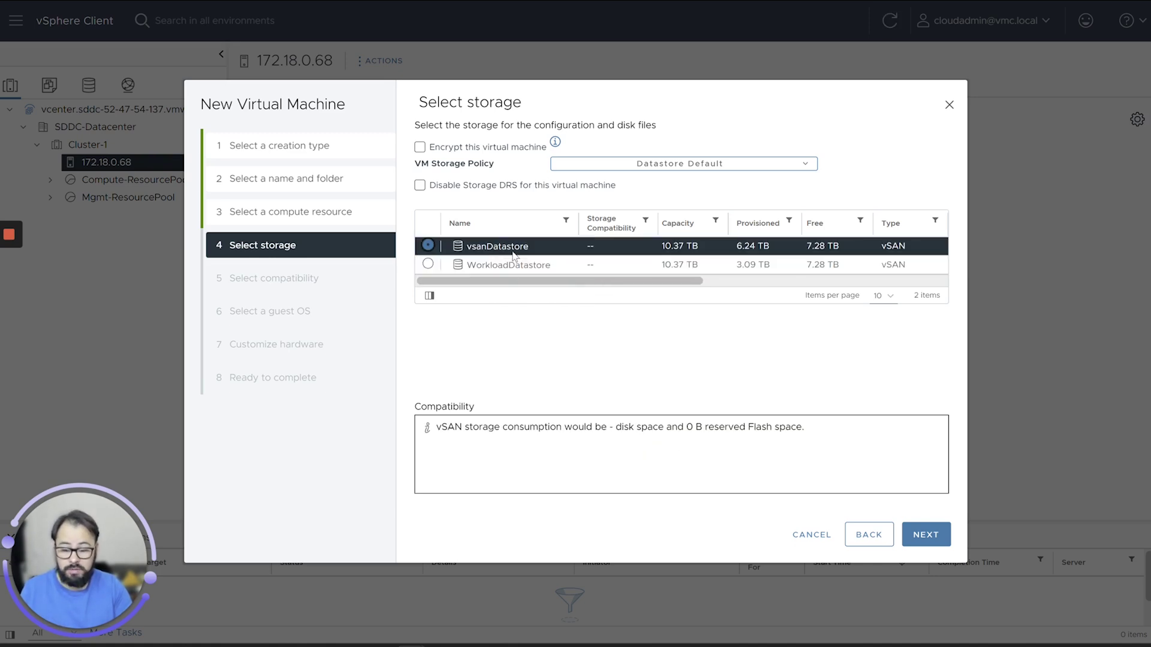
{"action": "left_click_drag", "start_coordinate": [458, 427], "coordinate": [770, 426]}
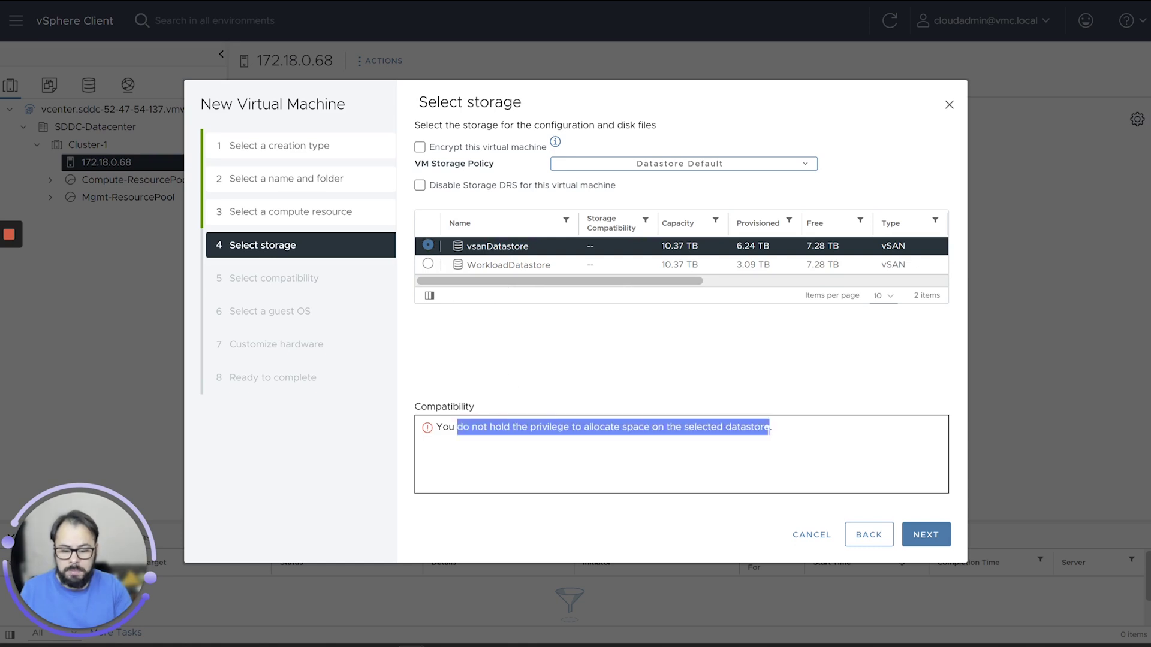
{"action": "left_click", "coordinate": [539, 330]}
{"action": "left_click", "coordinate": [505, 267]}
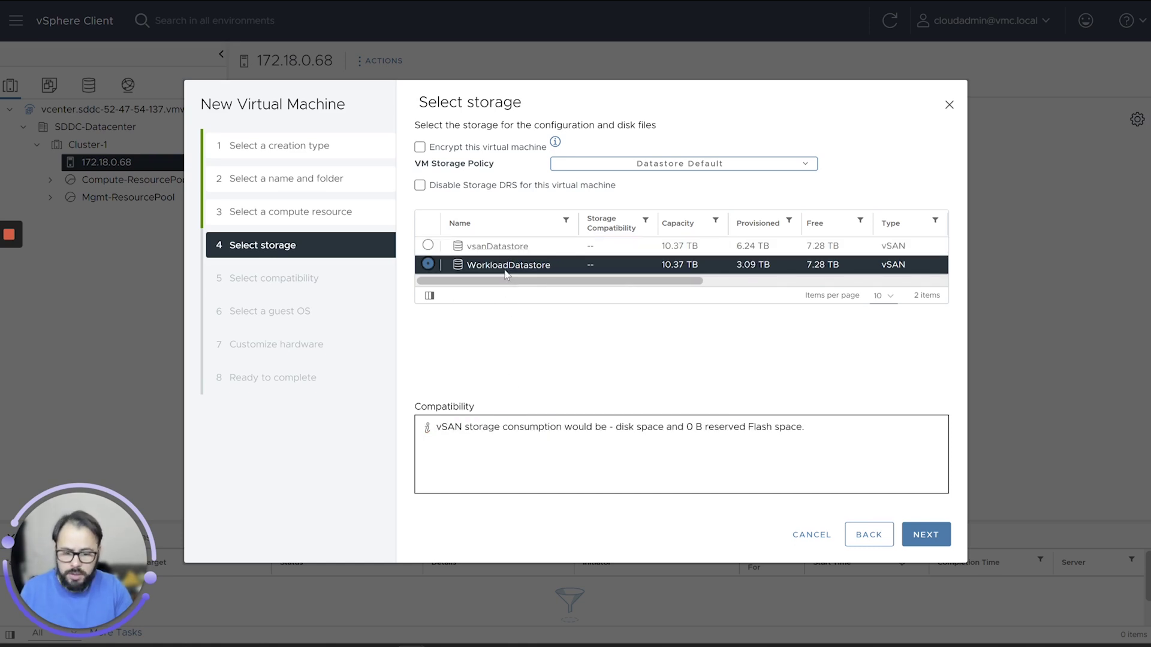
{"action": "left_click", "coordinate": [924, 535]}
Step: Set the VM compatibility to ESXi 7.0 U2 and later and the guest OS version to Microsoft Windows Server 2022 (64-bit)
{"action": "left_click", "coordinate": [606, 200]}
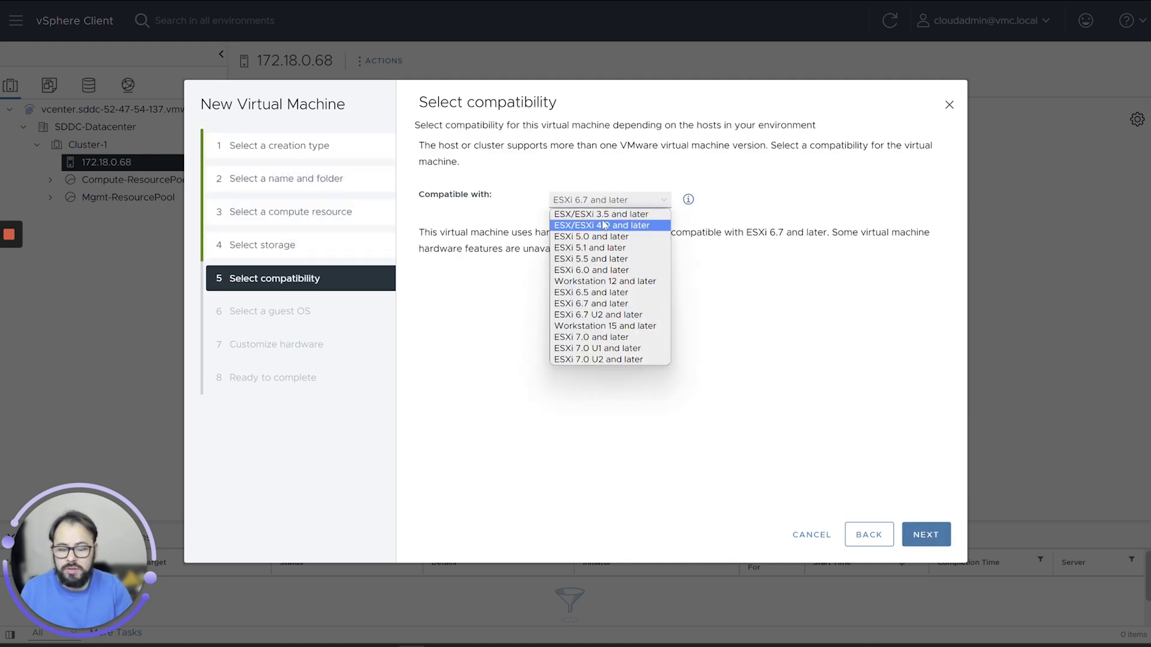
{"action": "left_click", "coordinate": [608, 362]}
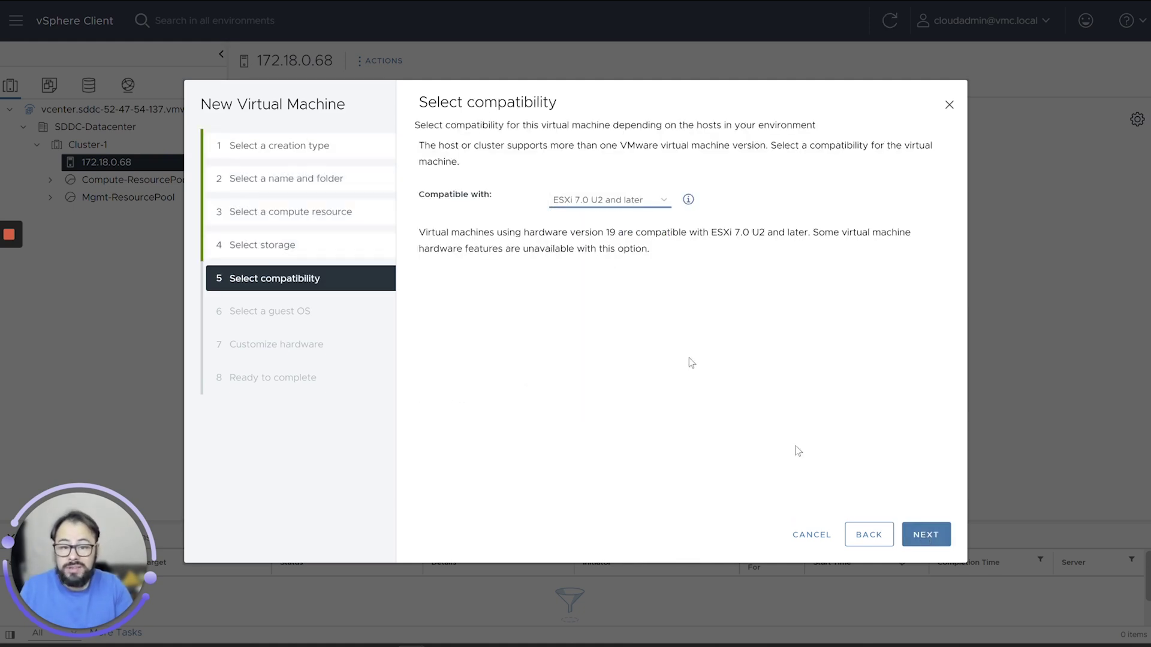
{"action": "left_click", "coordinate": [927, 535]}
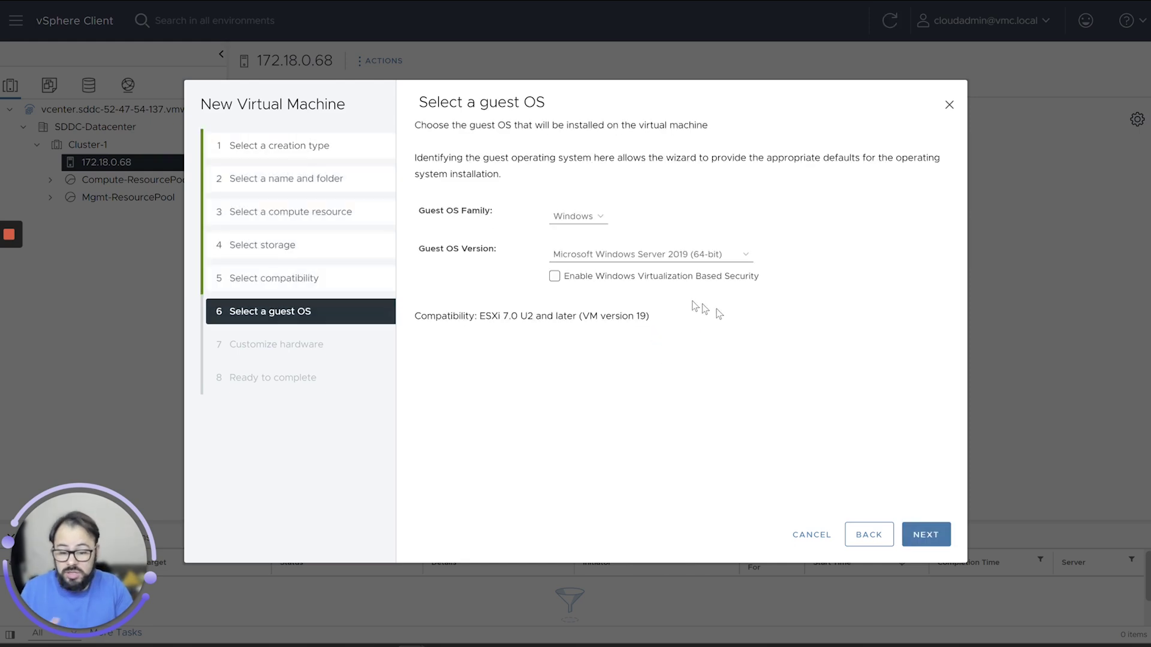
{"action": "left_click", "coordinate": [648, 266]}
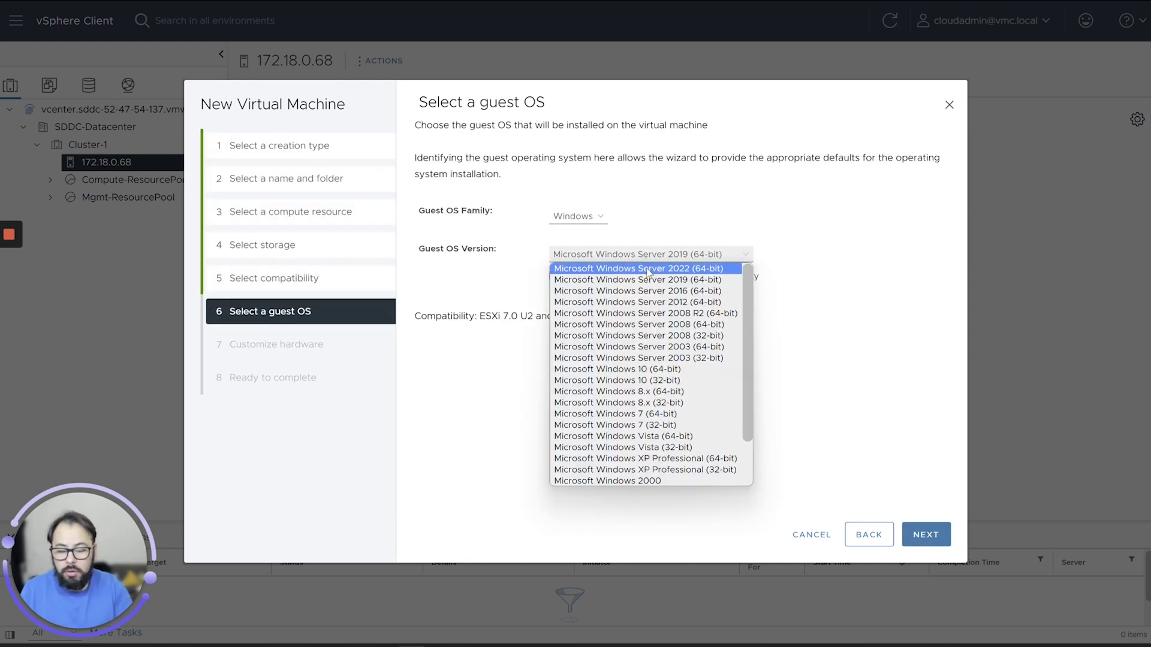
{"action": "left_click", "coordinate": [647, 270]}
{"action": "left_click", "coordinate": [939, 535]}
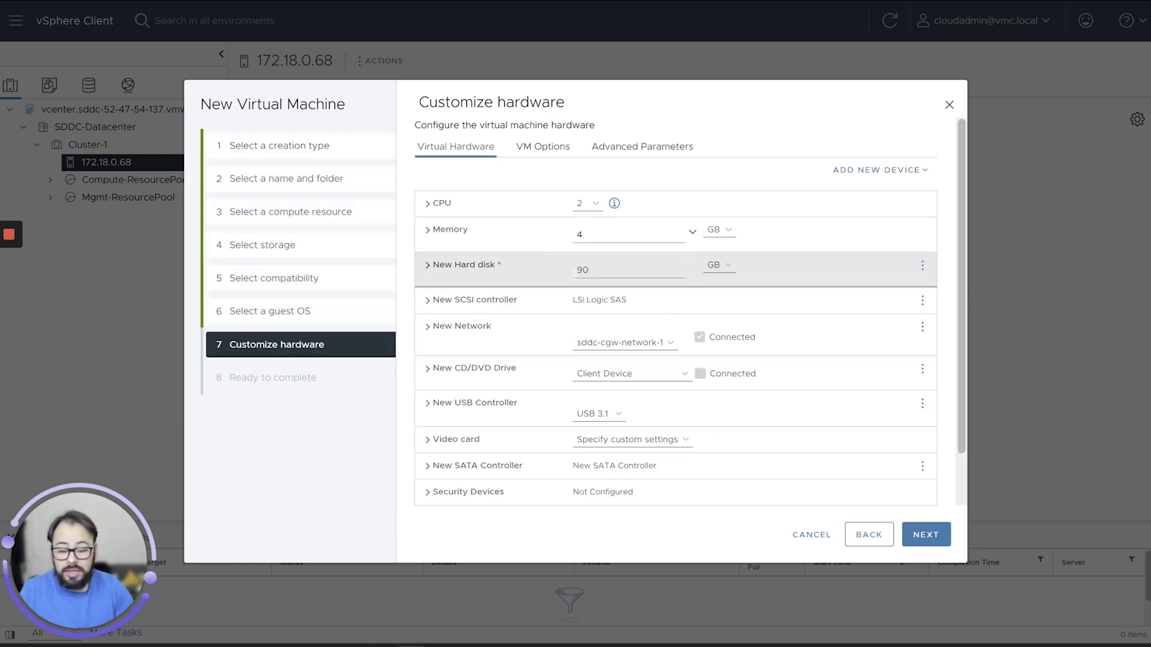
Step: Keep the VM's network on sddc-cgw-network-1, review its adapter type options, and finish creating MaVM01 with the customized hardware
{"action": "left_click", "coordinate": [633, 347]}
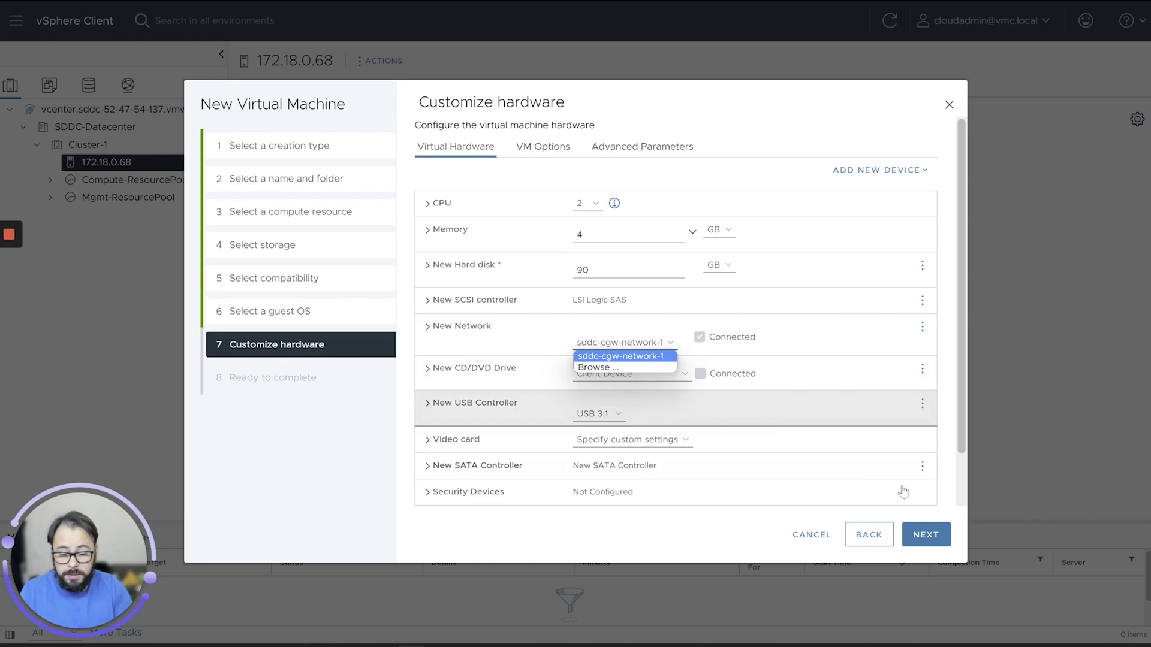
{"action": "scroll", "coordinate": [599, 413], "scroll_direction": "down", "scroll_amount": 2}
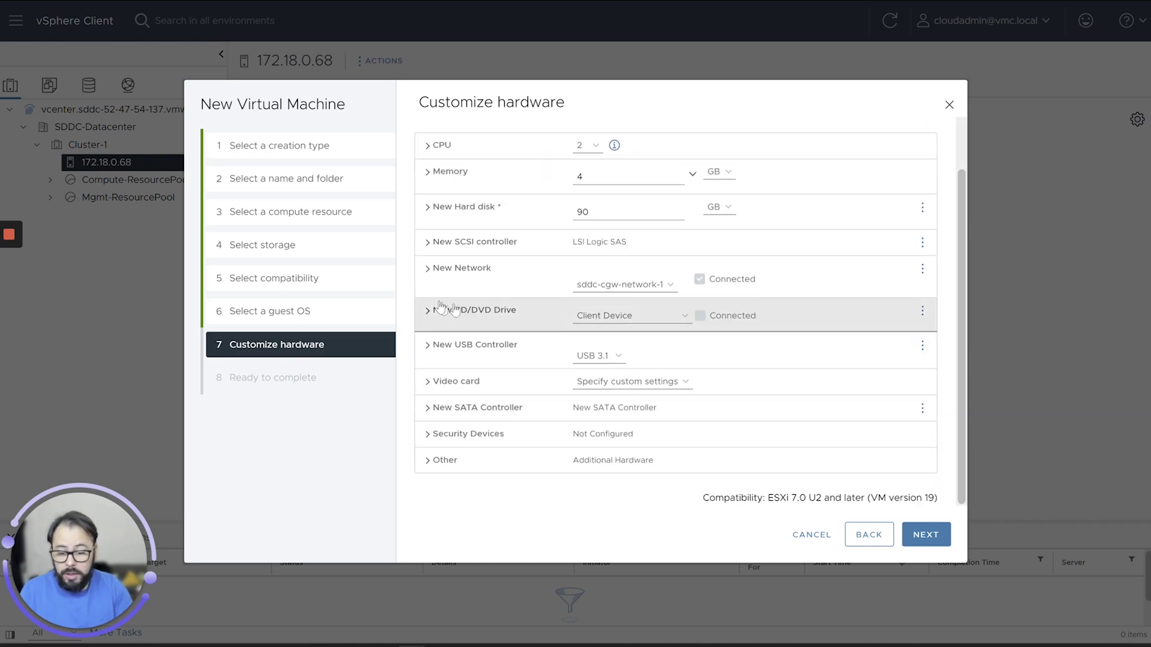
{"action": "left_click", "coordinate": [427, 270]}
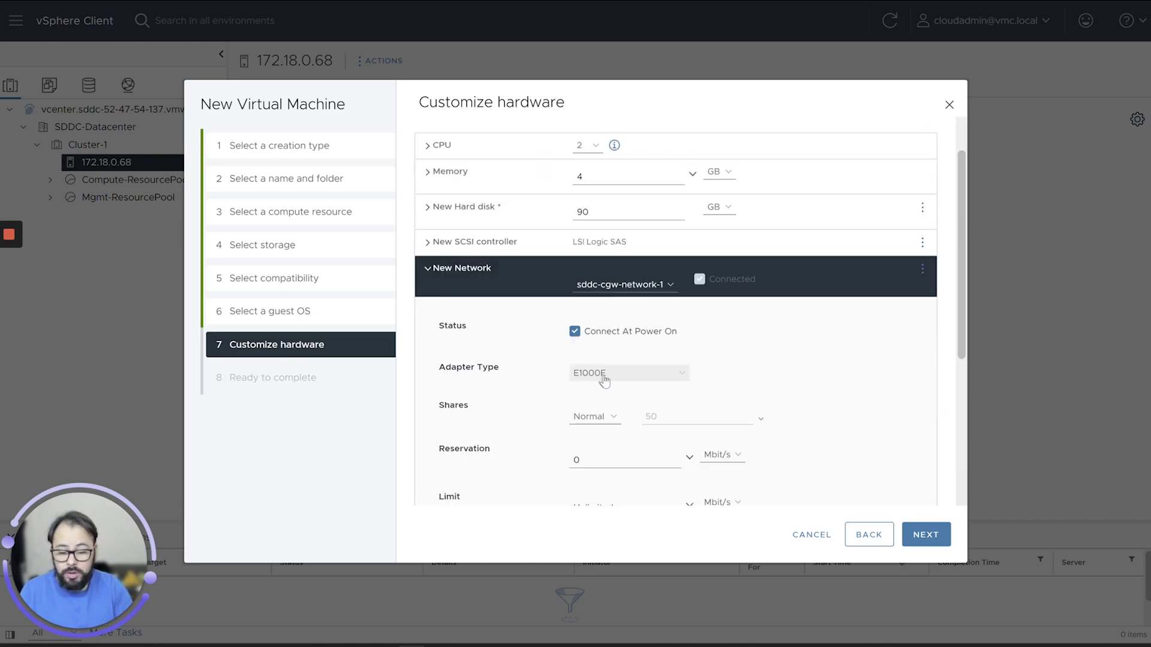
{"action": "left_click", "coordinate": [625, 375]}
{"action": "left_click", "coordinate": [597, 393]}
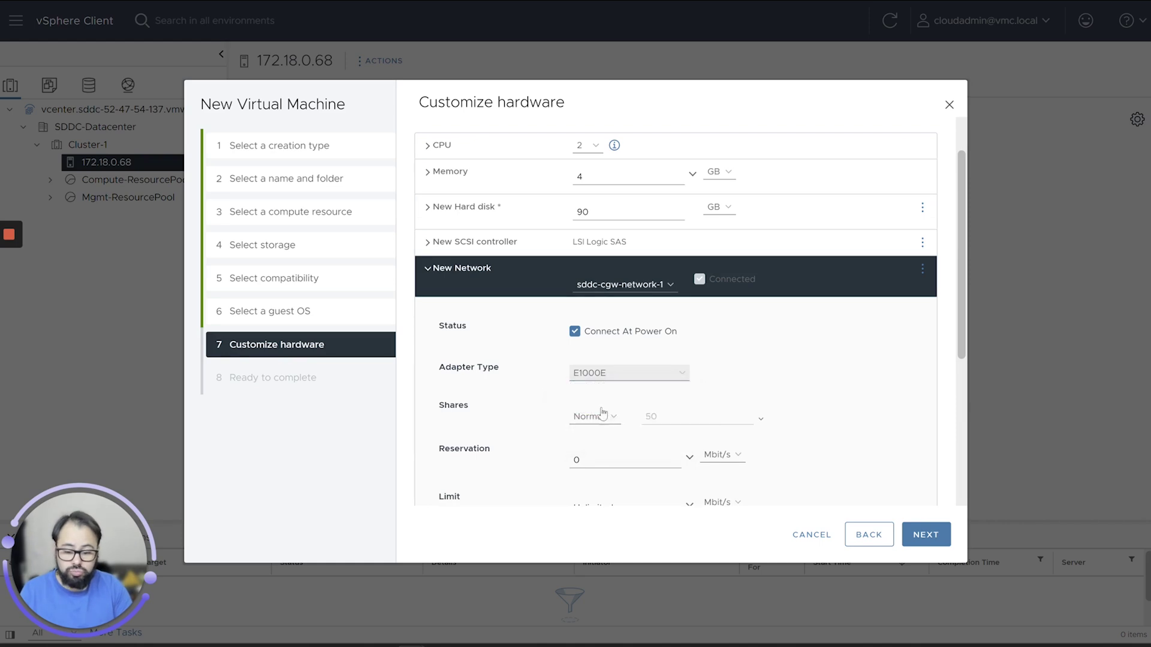
{"action": "left_click", "coordinate": [426, 269]}
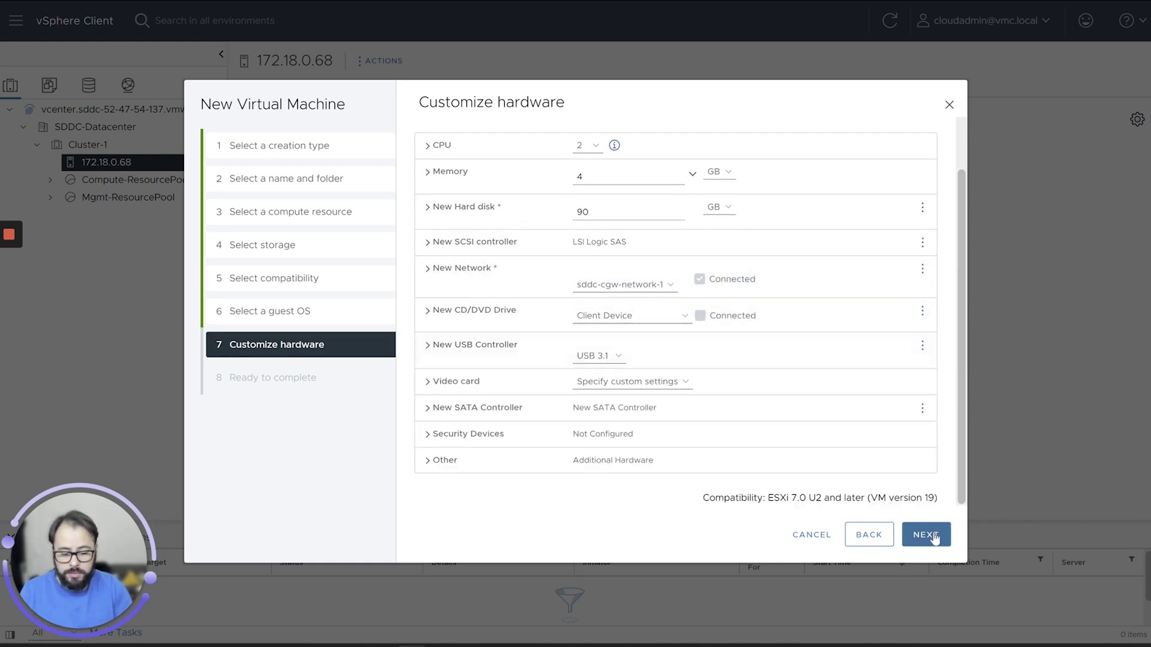
{"action": "left_click", "coordinate": [933, 538]}
{"action": "left_click", "coordinate": [936, 538]}
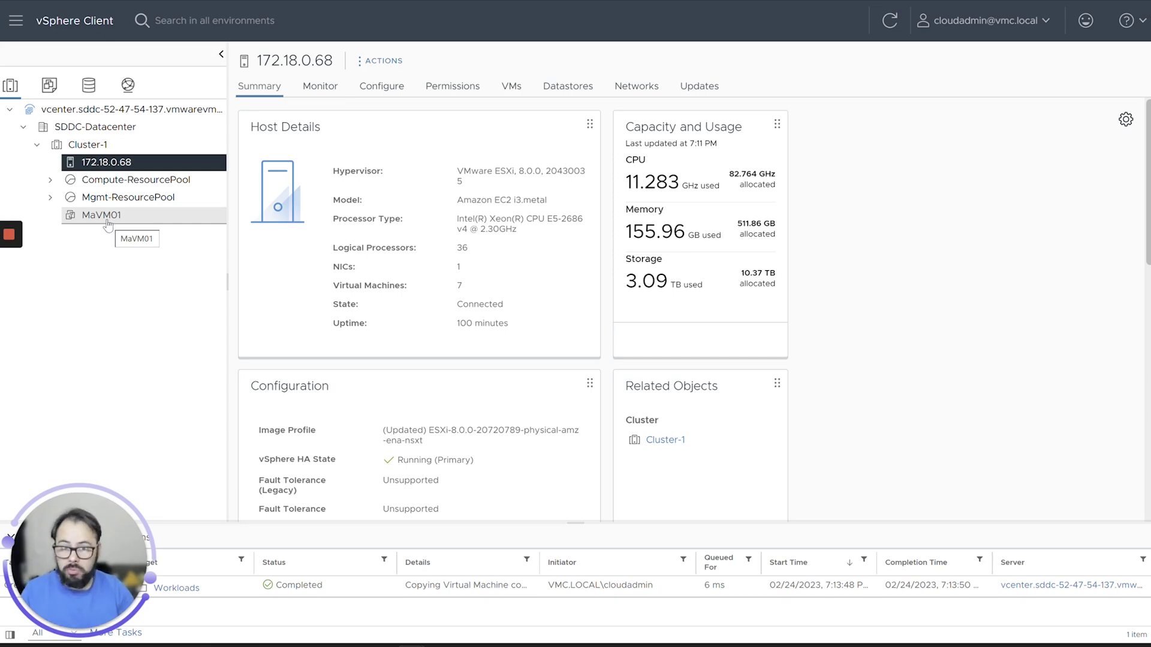
Step: Select the vcenter VM in Mgmt-ResourcePool and check which power actions are available for it
{"action": "left_click", "coordinate": [50, 198]}
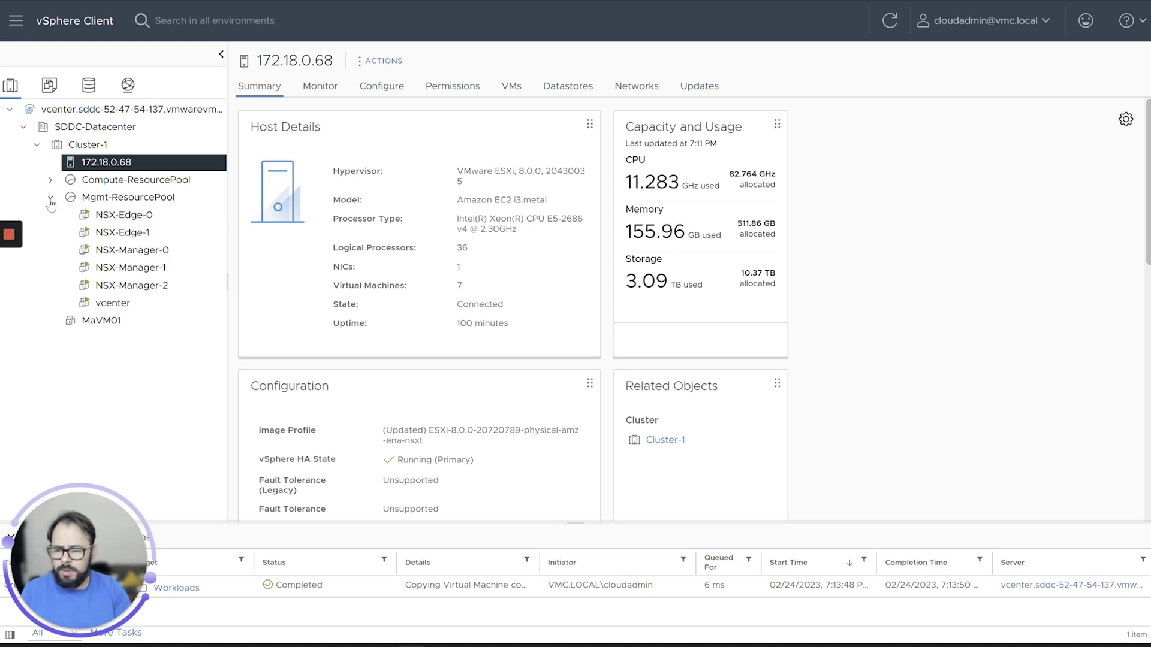
{"action": "left_click", "coordinate": [138, 304]}
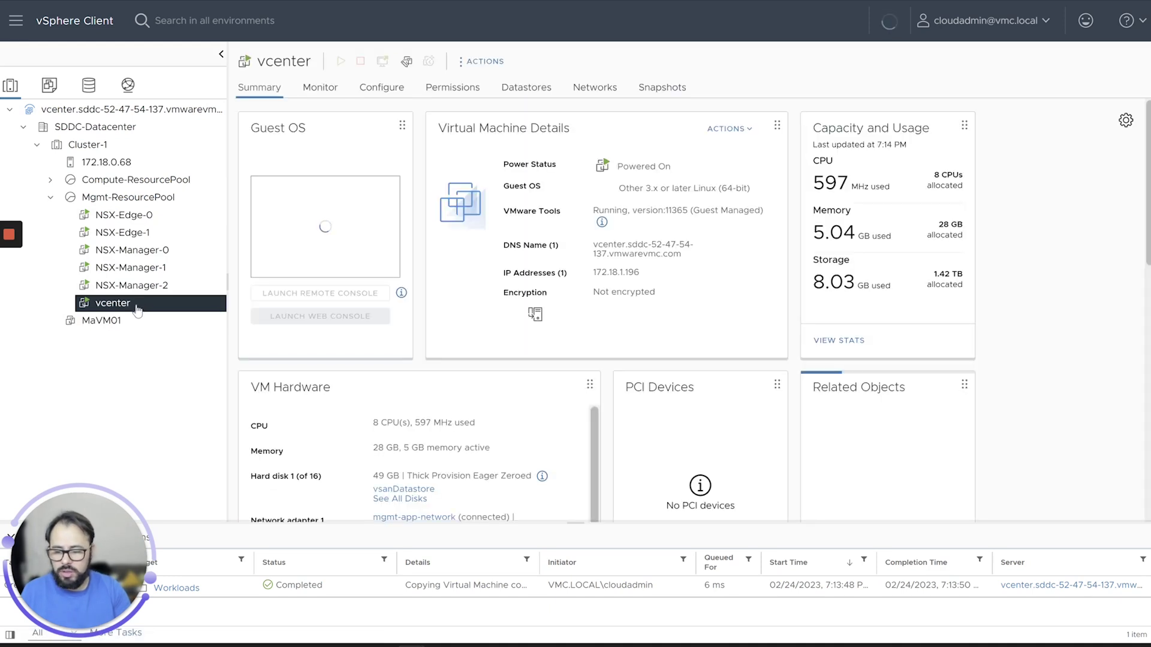
{"action": "right_click", "coordinate": [136, 305]}
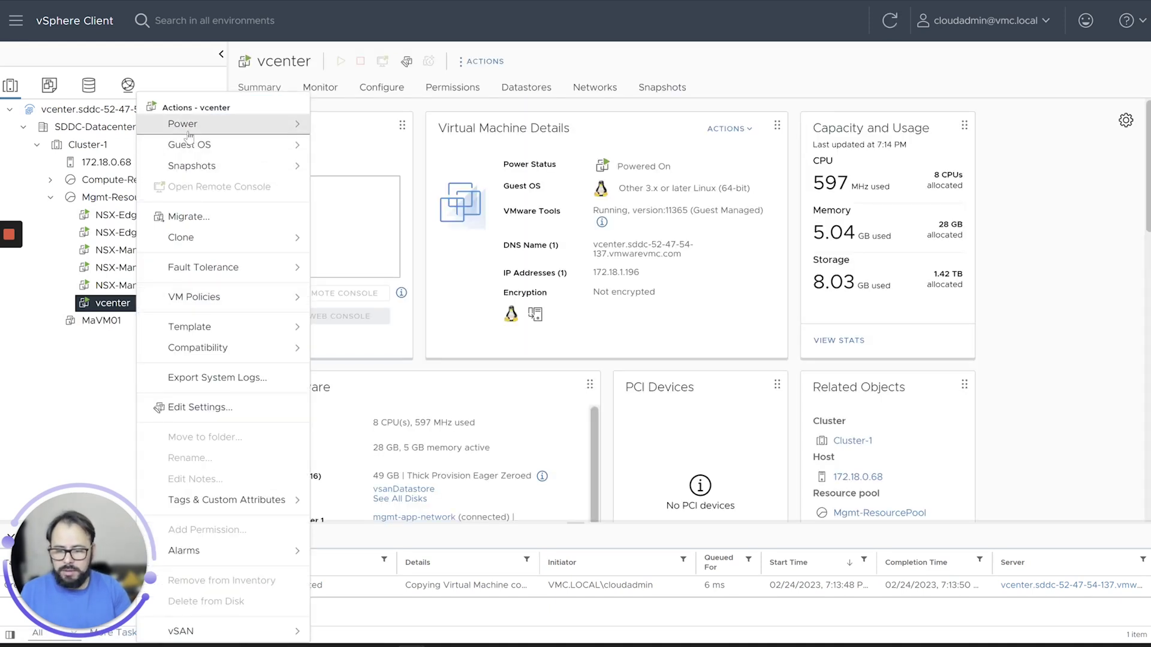
{"action": "mouse_move", "coordinate": [182, 126]}
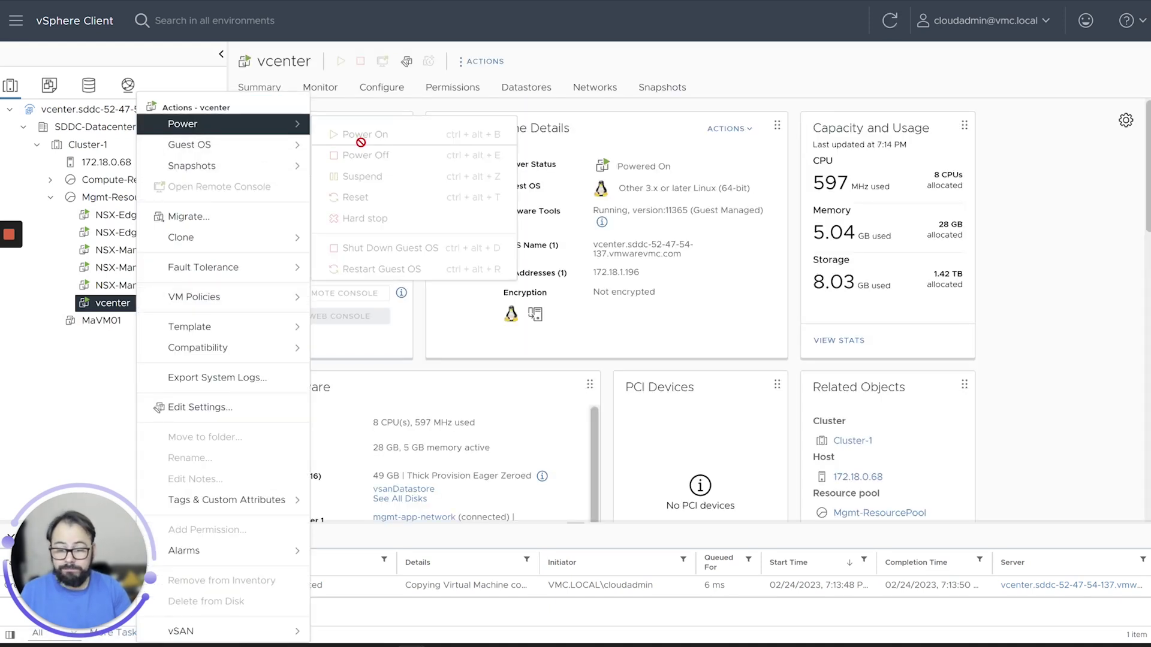
{"action": "left_click", "coordinate": [119, 336]}
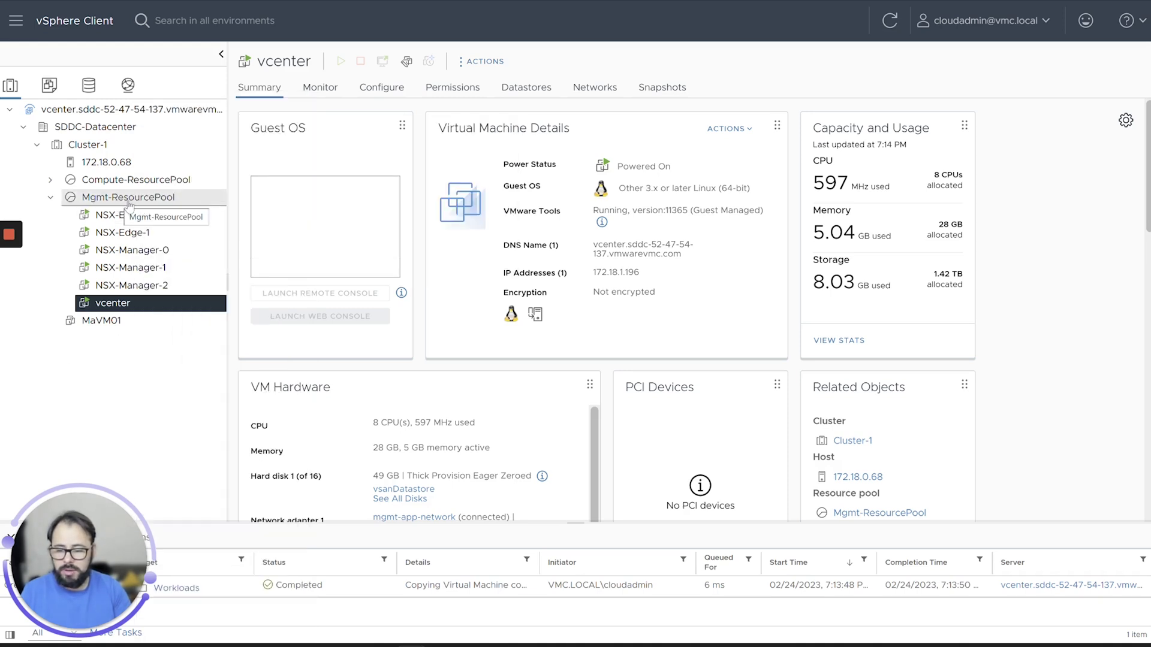
Step: Collapse Mgmt-ResourcePool and view the summaries of Compute-ResourcePool and Mgmt-ResourcePool
{"action": "left_click", "coordinate": [51, 198]}
{"action": "left_click", "coordinate": [128, 181]}
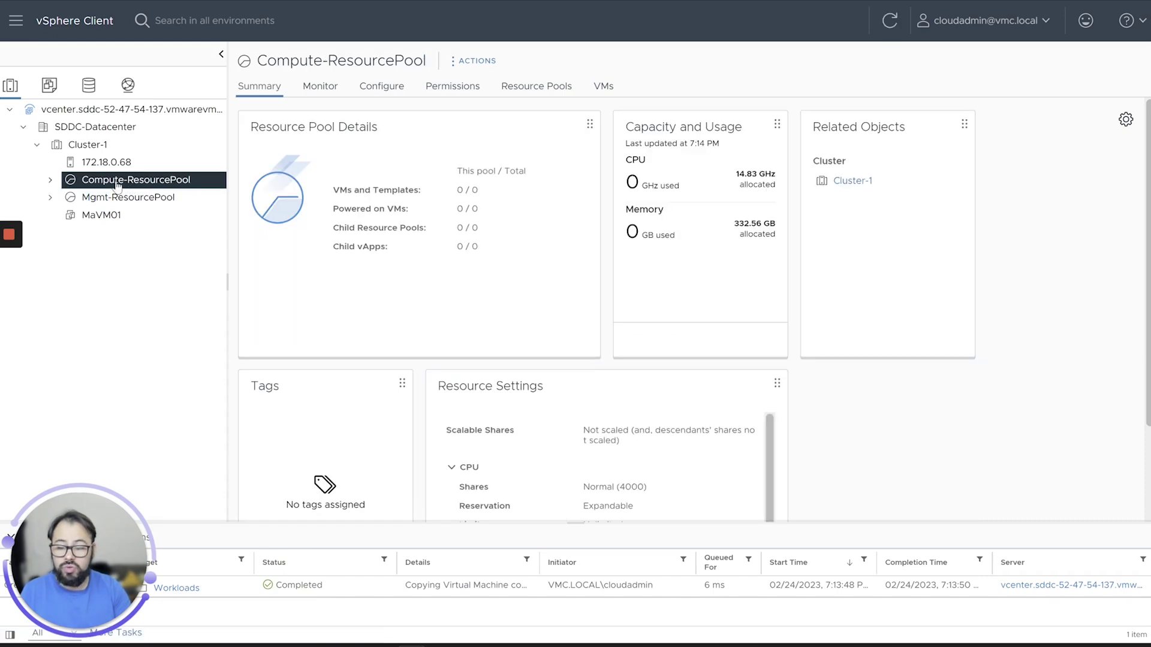
{"action": "left_click", "coordinate": [113, 200]}
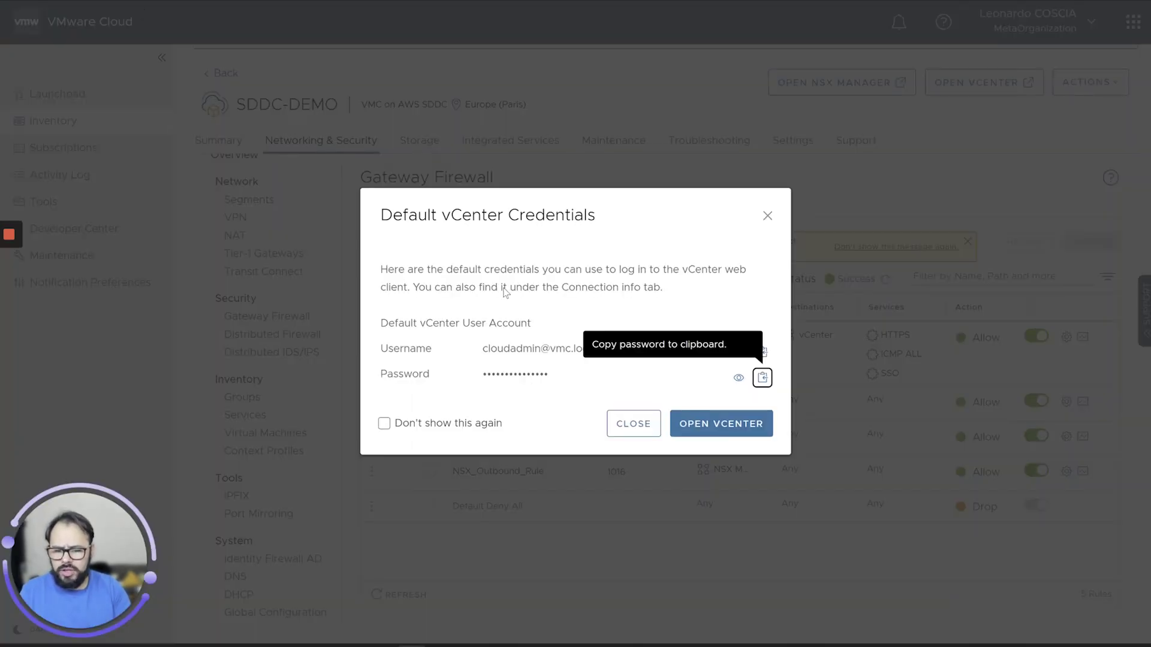
Step: In the VMware Cloud console, dismiss the default vCenter credentials and view the Compute Gateway firewall rules
{"action": "left_click", "coordinate": [631, 425]}
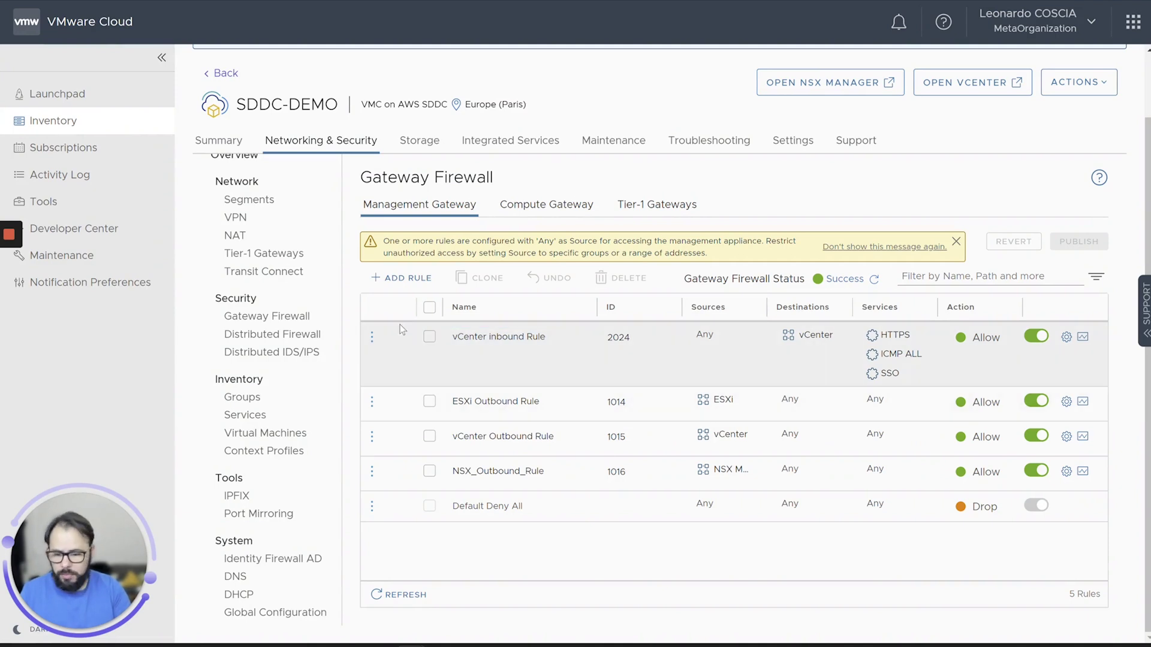
{"action": "left_click", "coordinate": [562, 211]}
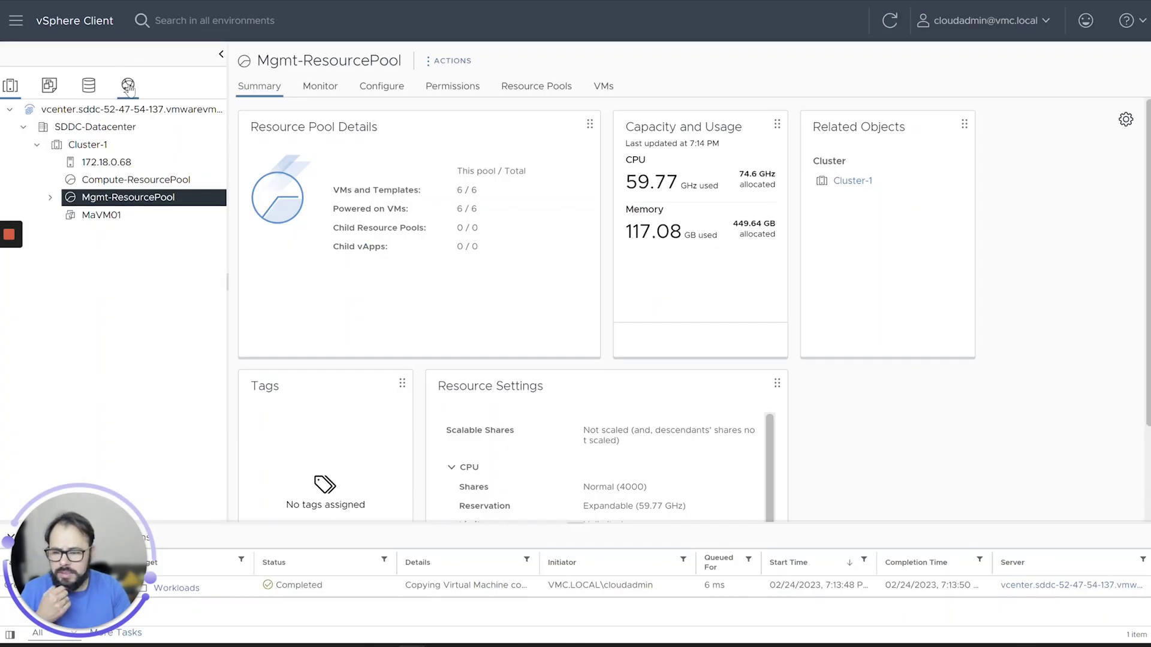
Step: In vSphere Client, expand the networking inventory down to the vmc-hostswitch port groups and widen the inventory pane
{"action": "left_click", "coordinate": [128, 85]}
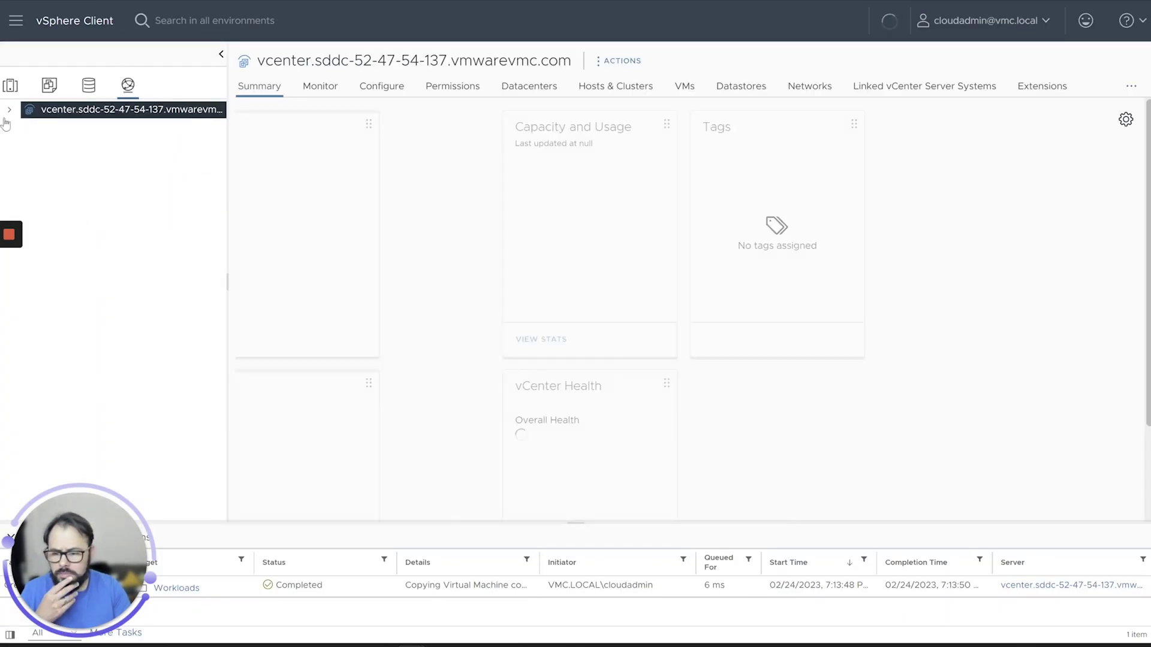
{"action": "left_click", "coordinate": [9, 112]}
{"action": "left_click", "coordinate": [24, 127]}
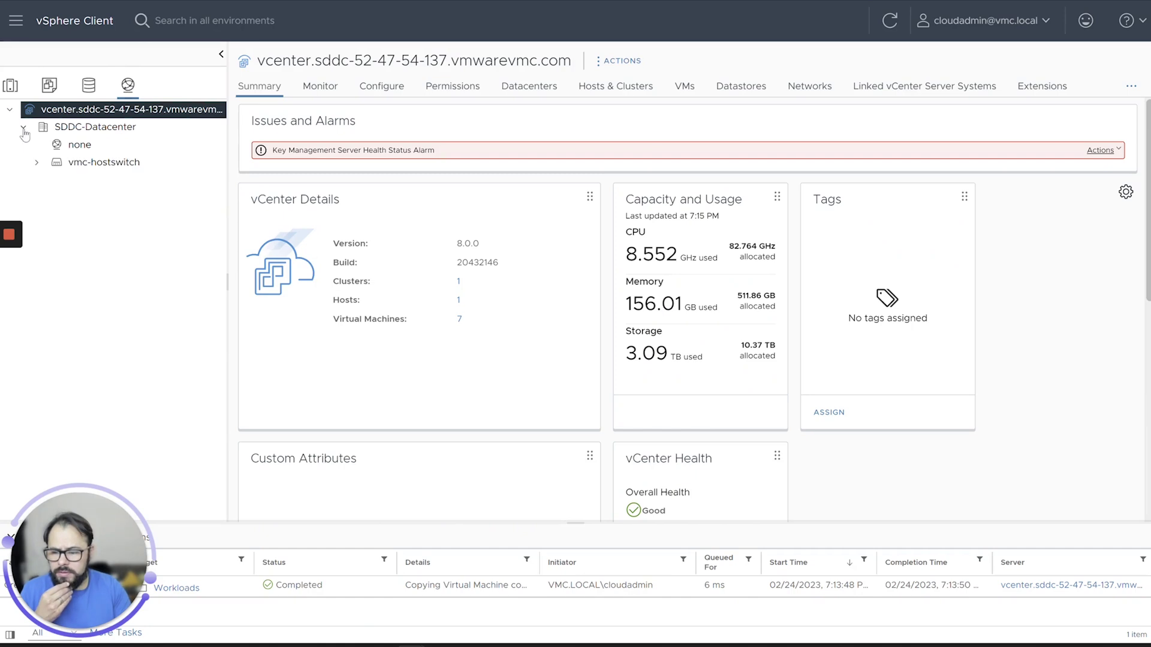
{"action": "left_click", "coordinate": [36, 164]}
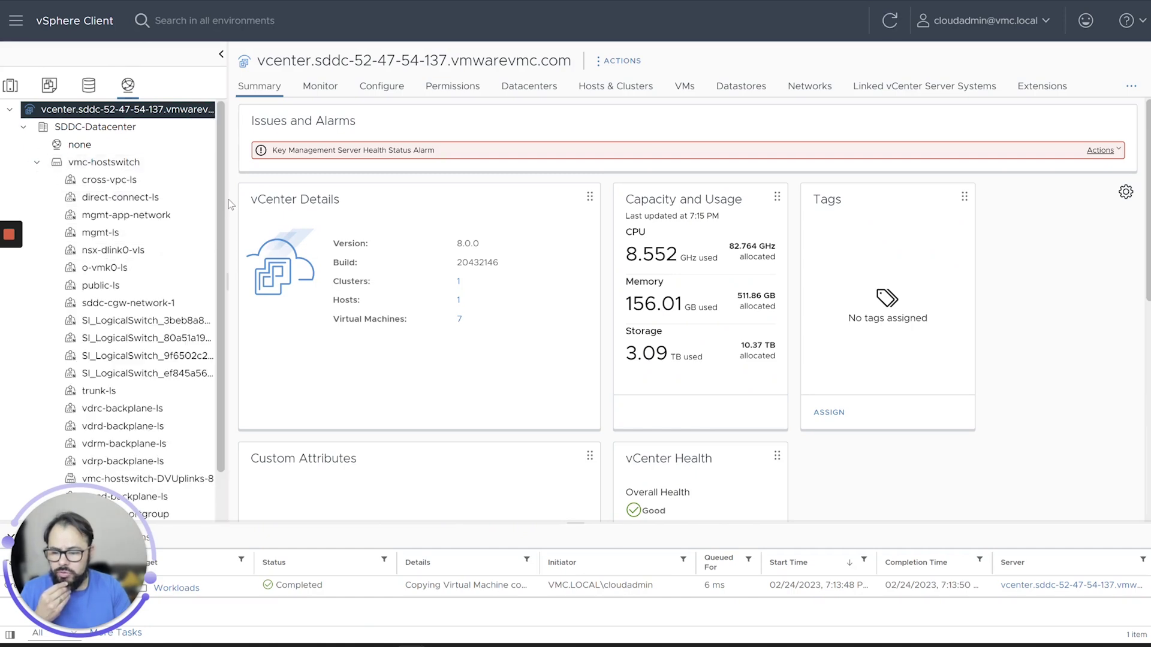
{"action": "scroll", "coordinate": [173, 180], "scroll_direction": "down", "scroll_amount": 2}
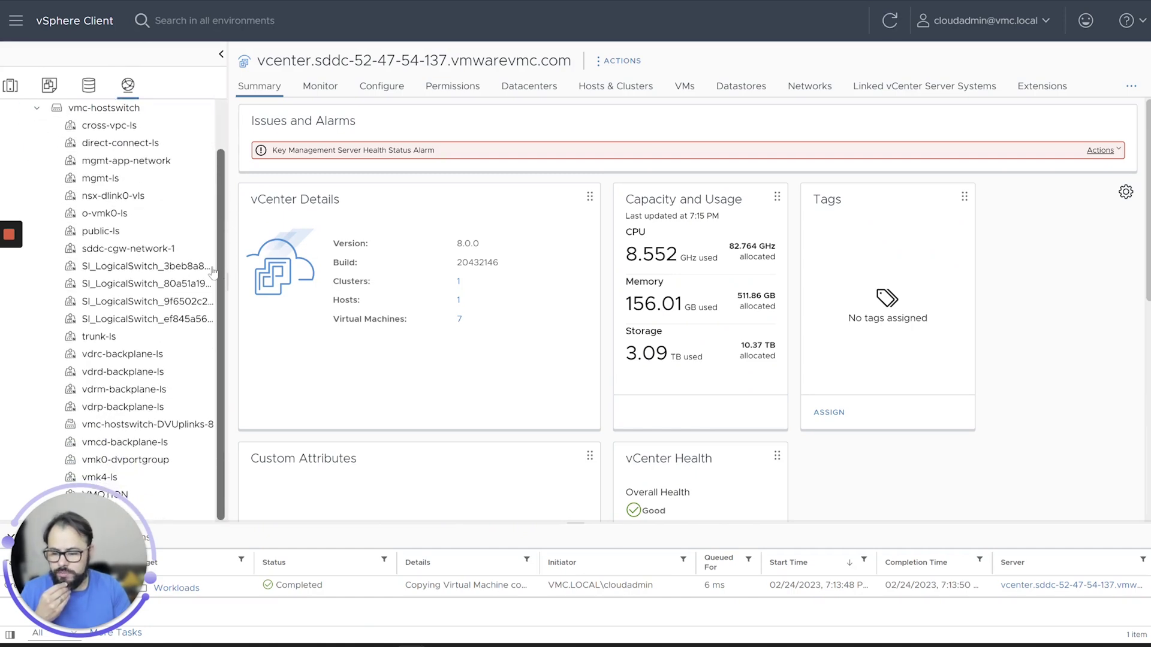
{"action": "left_click_drag", "start_coordinate": [120, 554], "coordinate": [1059, 532]}
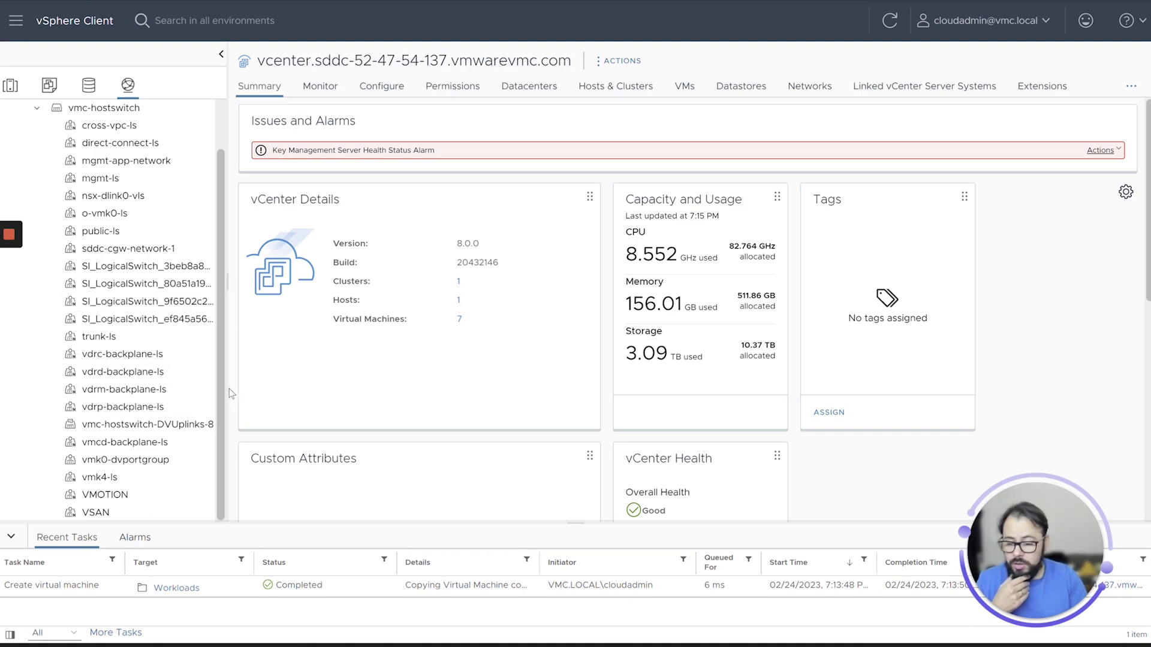
{"action": "left_click_drag", "start_coordinate": [227, 387], "coordinate": [282, 387]}
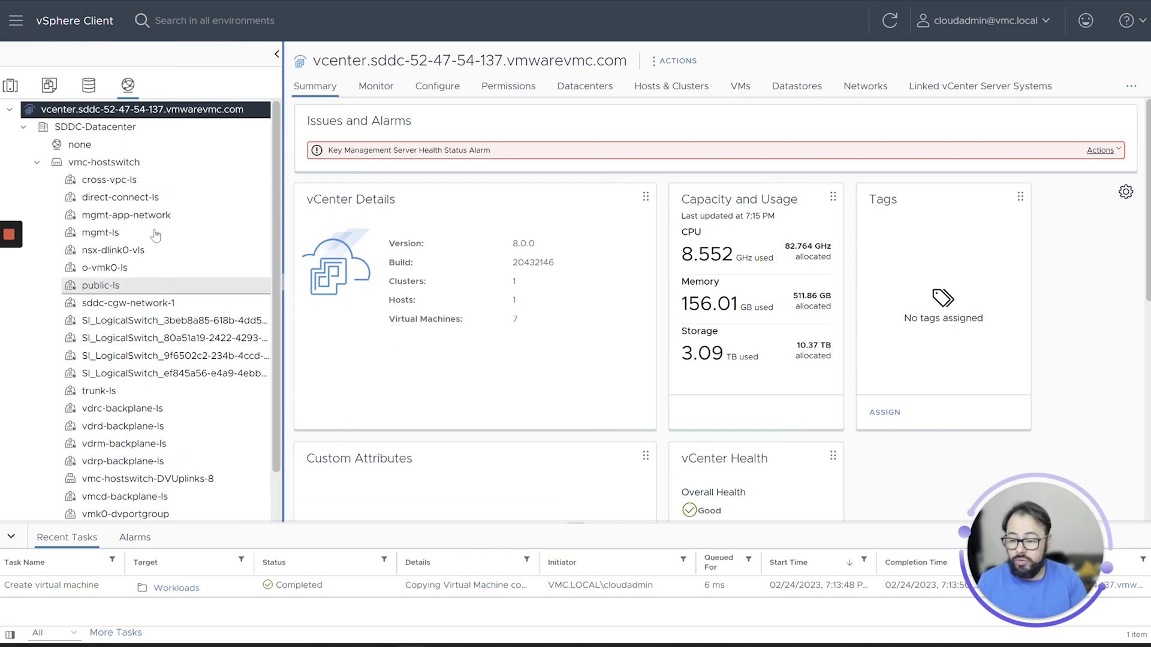
Step: Select vmc-hostswitch and check its available actions, including those for distributed port groups
{"action": "scroll", "coordinate": [162, 288], "scroll_direction": "up", "scroll_amount": 2}
{"action": "left_click", "coordinate": [116, 167]}
{"action": "right_click", "coordinate": [116, 168]}
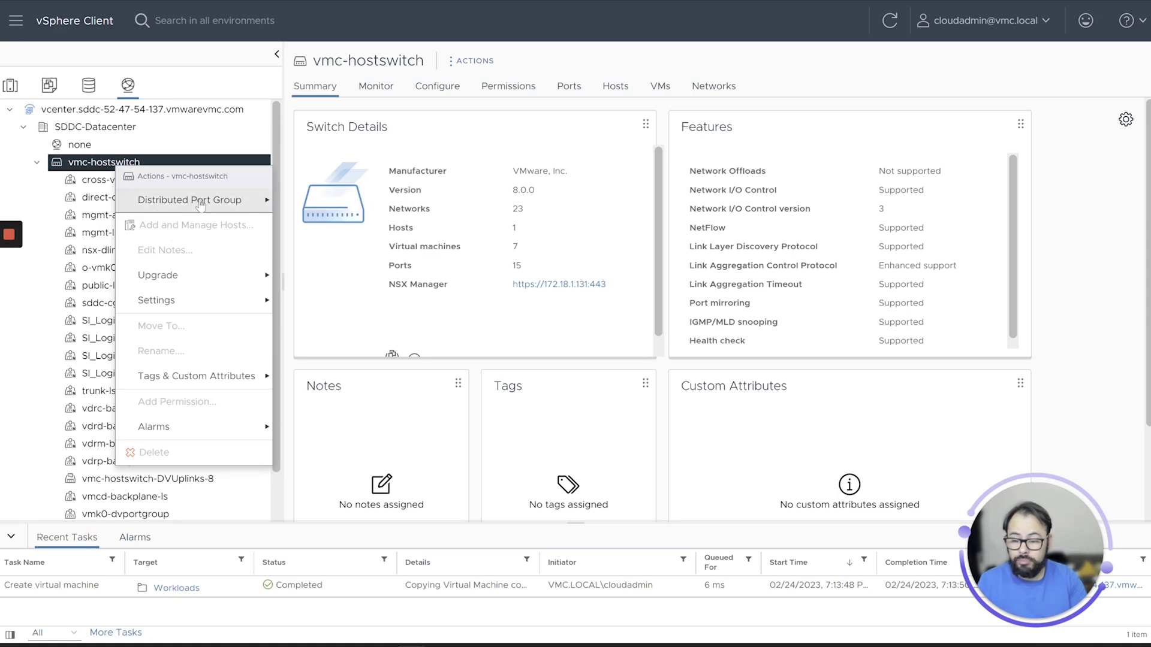
{"action": "mouse_move", "coordinate": [240, 200]}
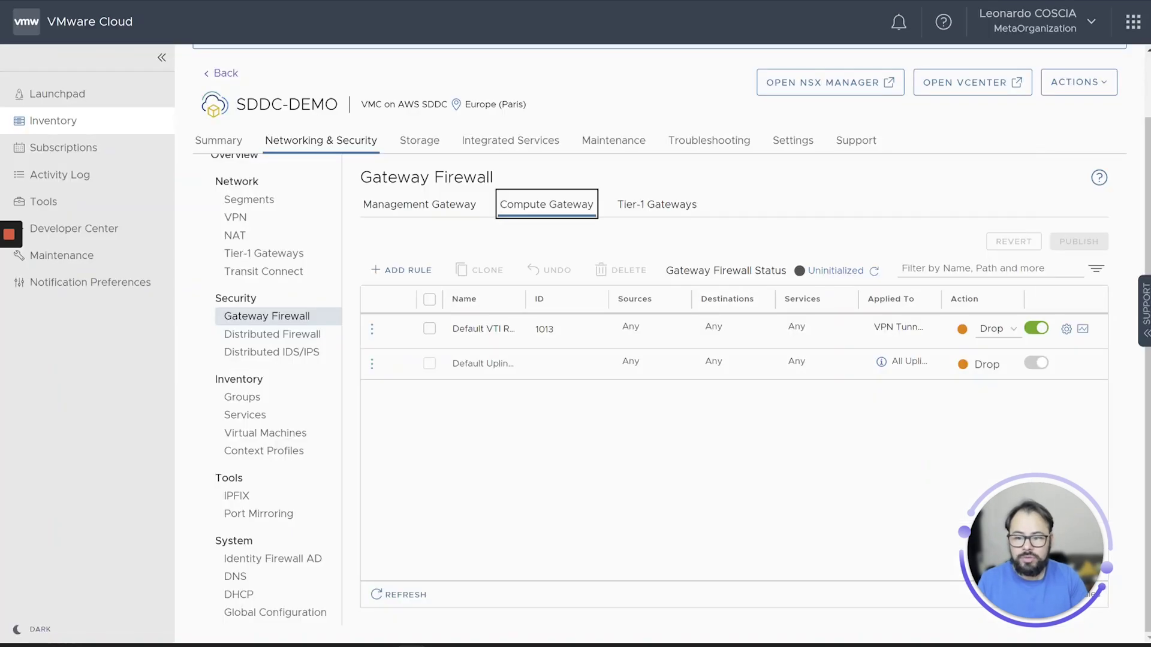
Step: In the VMware Cloud console, start a new network segment named mon-seg and connect it as Routed to the Compute Gateway
{"action": "left_click", "coordinate": [251, 201]}
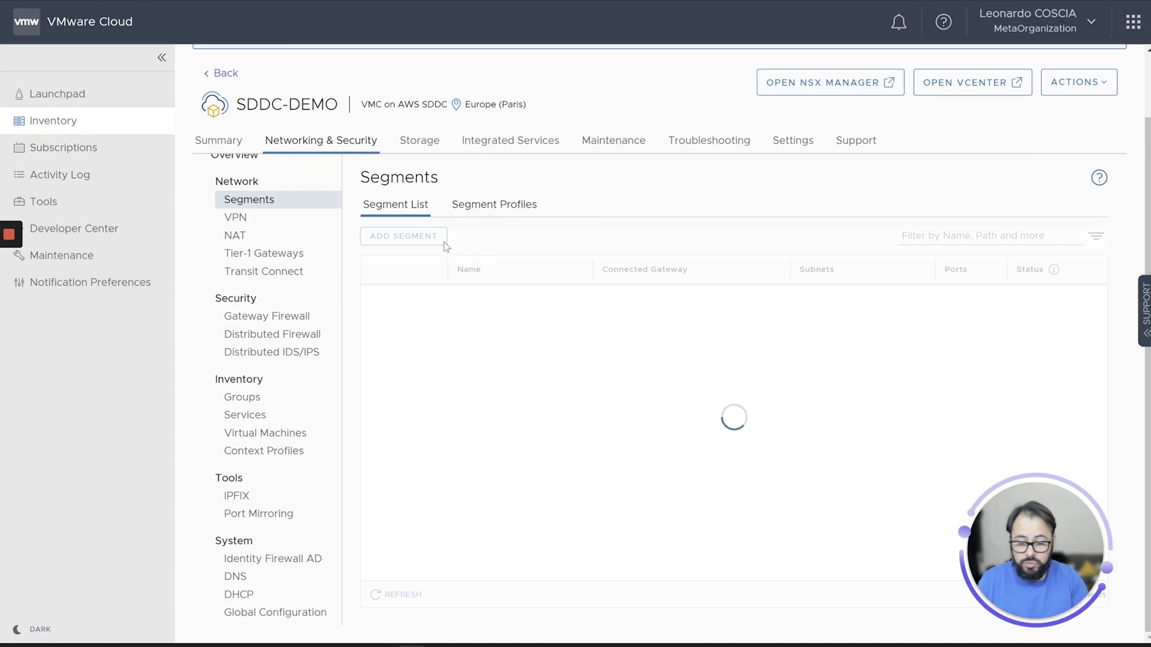
{"action": "left_click", "coordinate": [433, 241]}
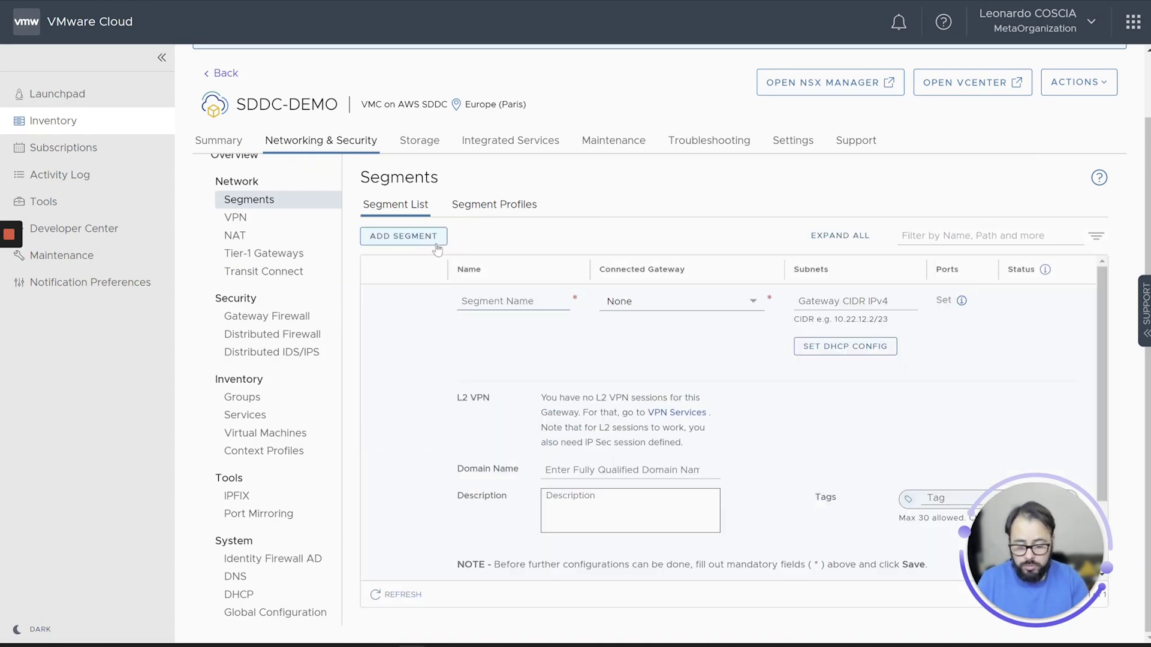
{"action": "type", "text": "mon-seg"}
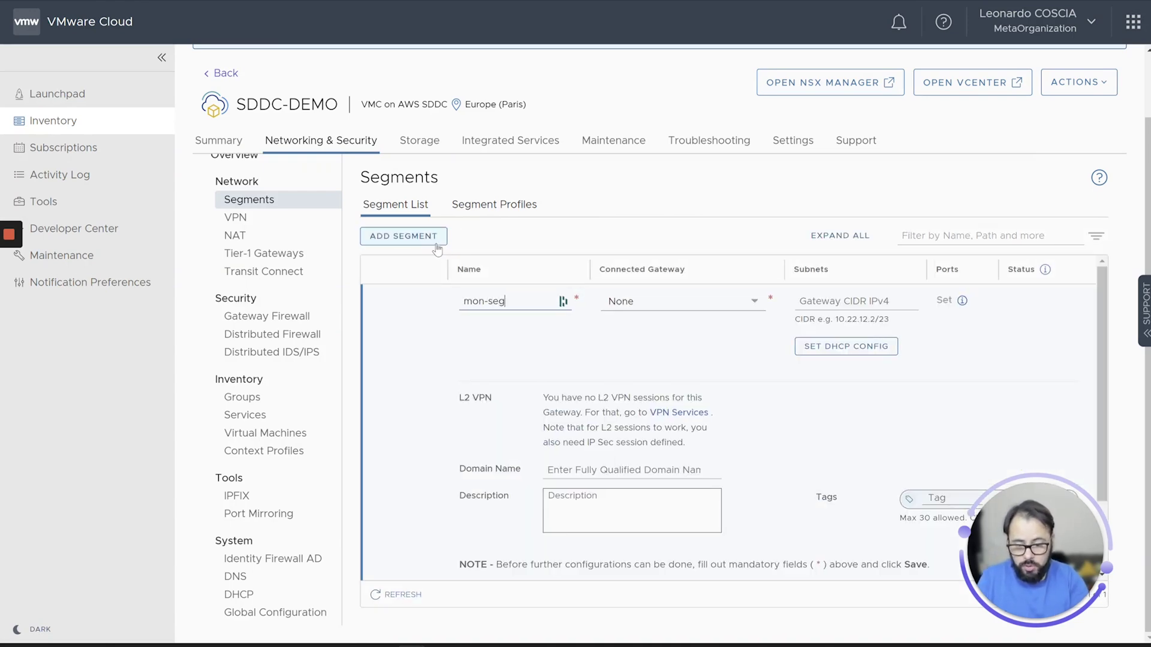
{"action": "left_click", "coordinate": [747, 302]}
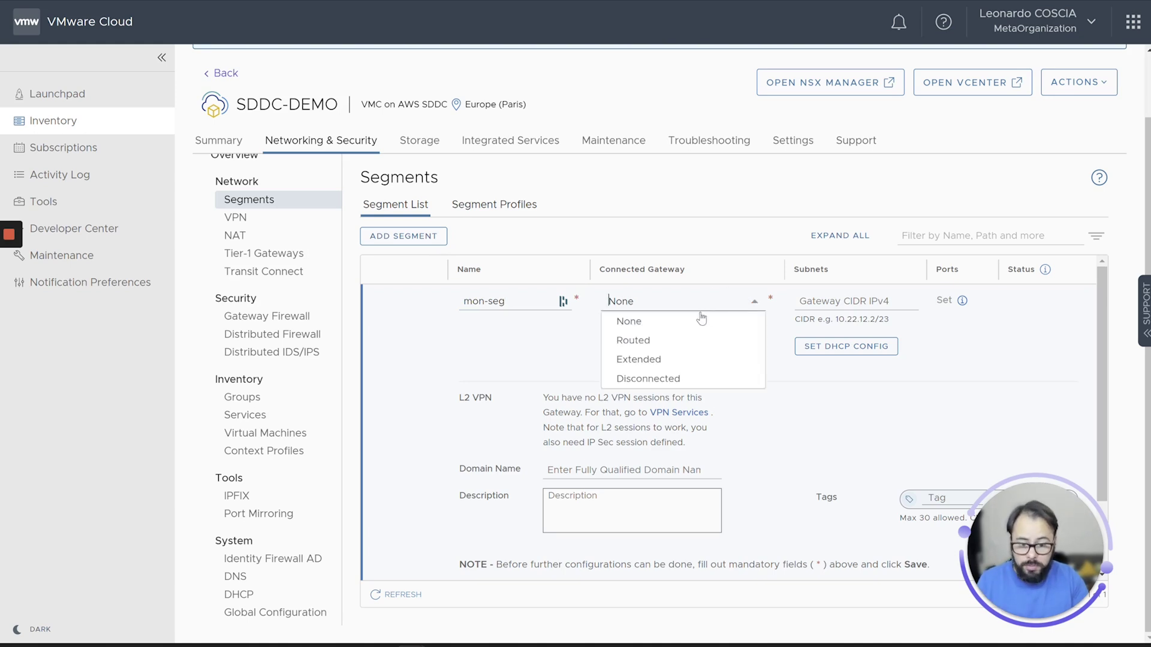
{"action": "left_click", "coordinate": [653, 341]}
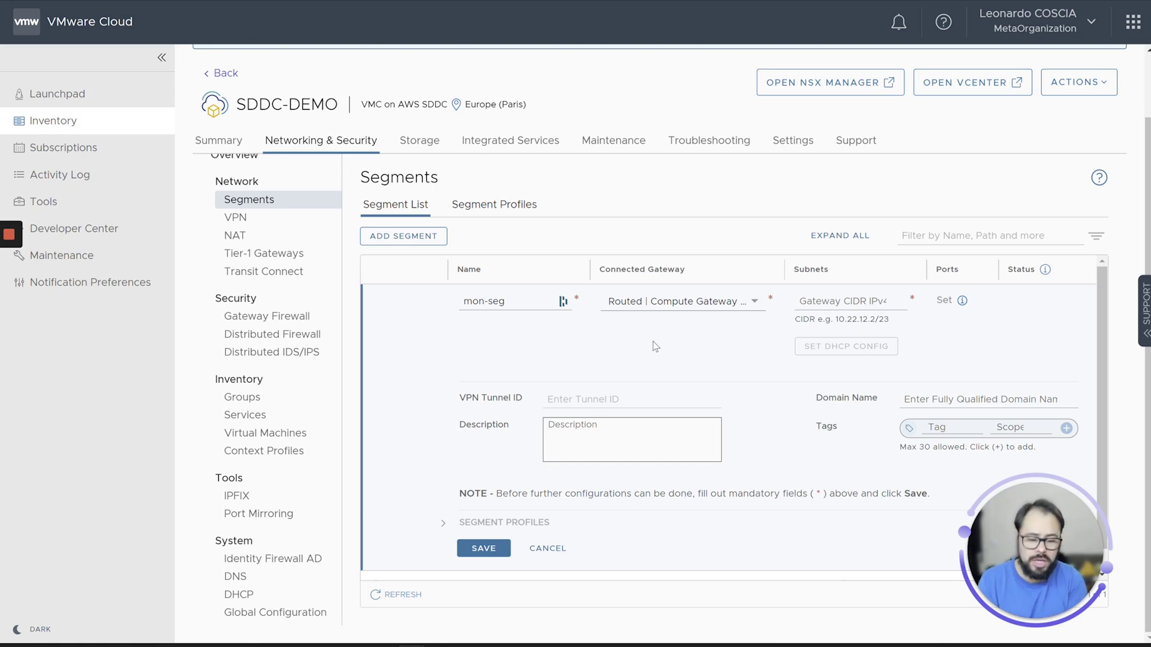
Step: Set the mon-seg segment's gateway CIDR to 192.168.2.1/24
{"action": "scroll", "coordinate": [737, 408], "scroll_direction": "down", "scroll_amount": 1}
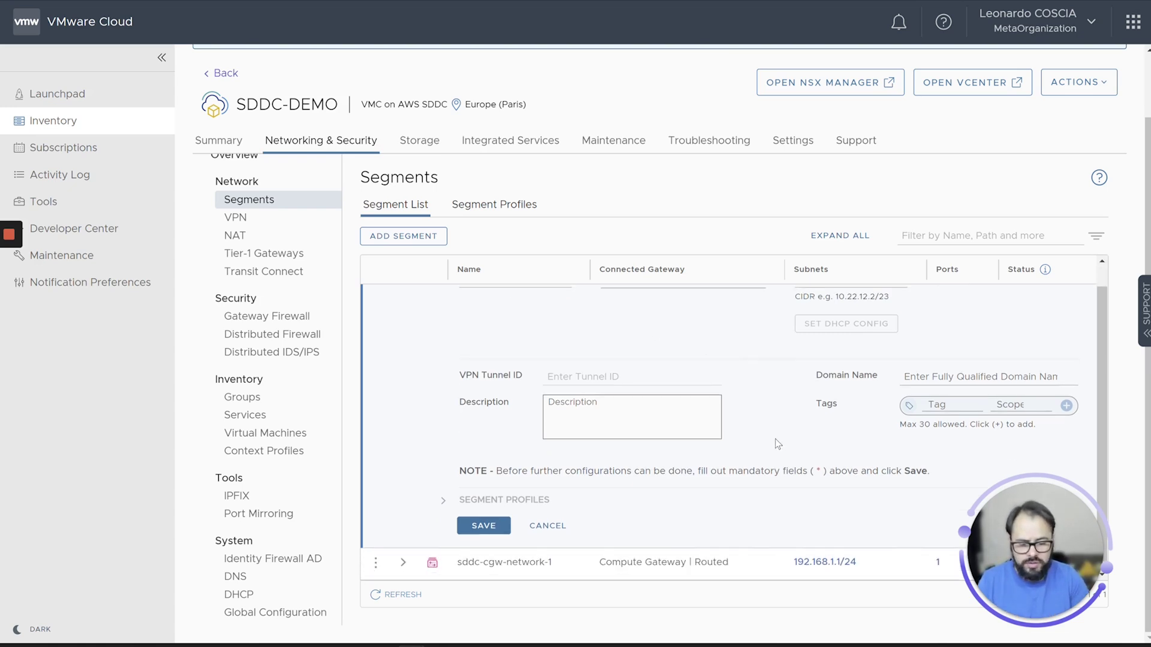
{"action": "scroll", "coordinate": [775, 441], "scroll_direction": "up", "scroll_amount": 1}
{"action": "type", "text": "192.168.2"}
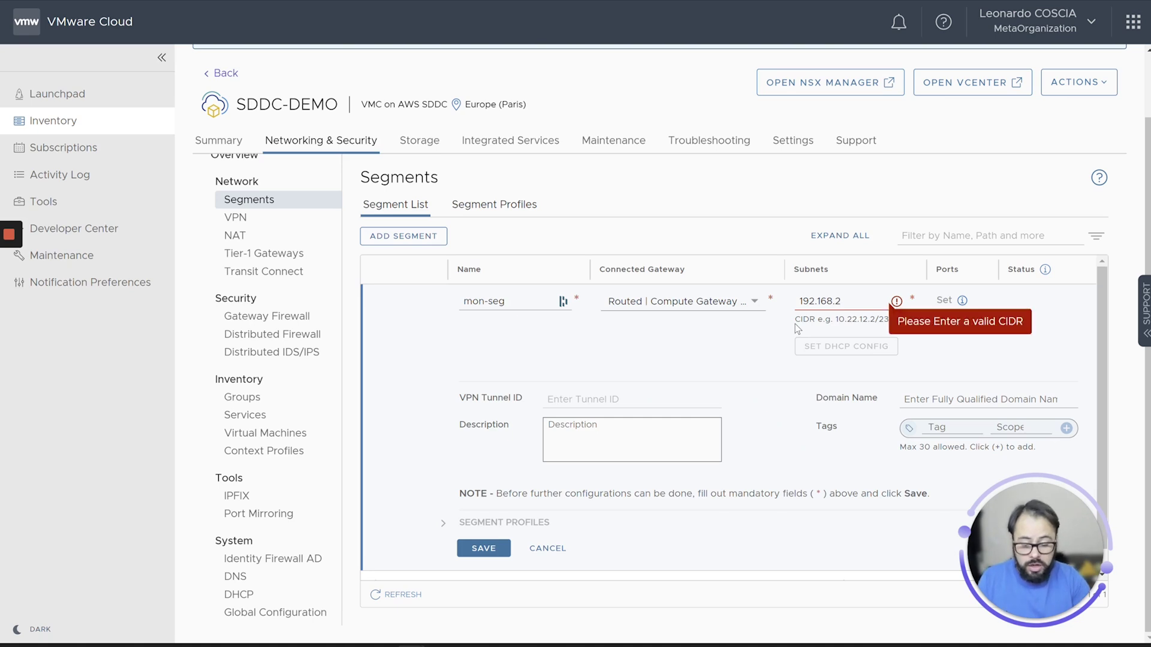
{"action": "type", "text": ".1"}
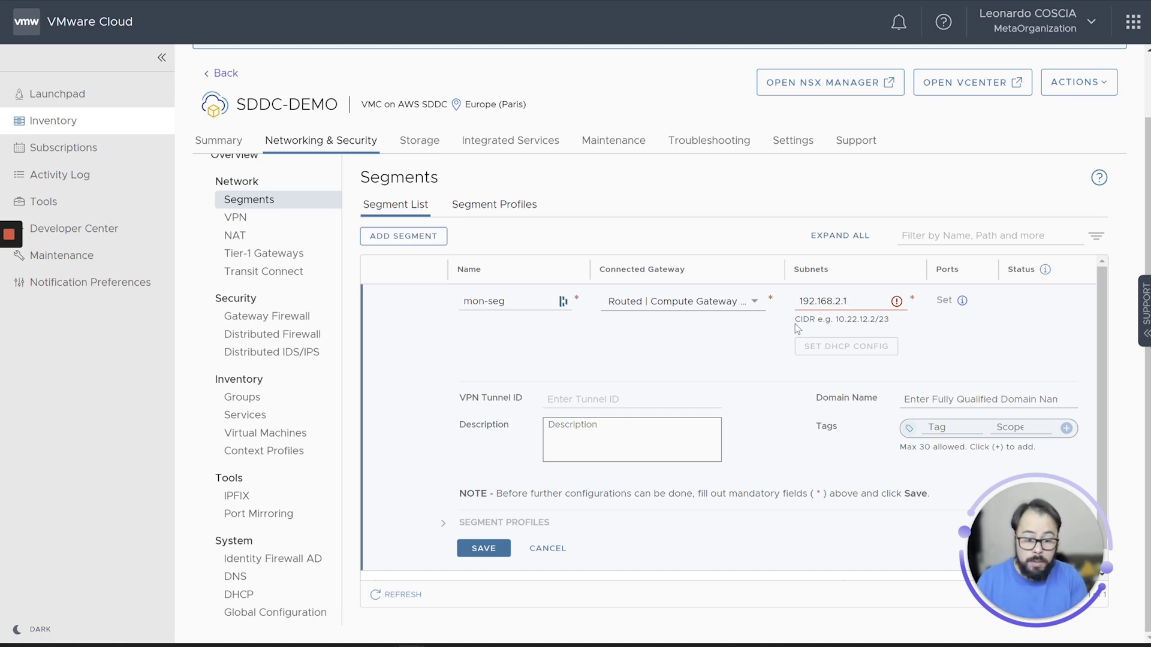
{"action": "type", "text": "/24"}
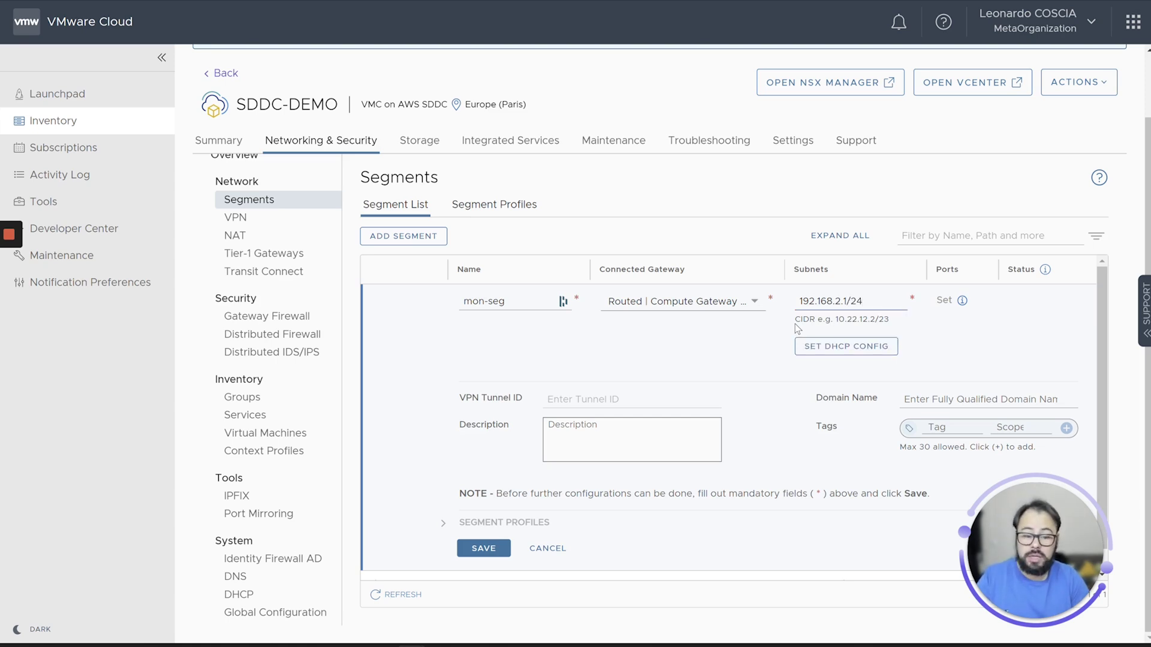
Step: Try 192.168.2.0/24 as the mon-seg subnet, and restore the gateway CIDR to 192.168.2.1/24
{"action": "key", "text": "Left"}
{"action": "key", "text": "Left"}
{"action": "key", "text": "Left"}
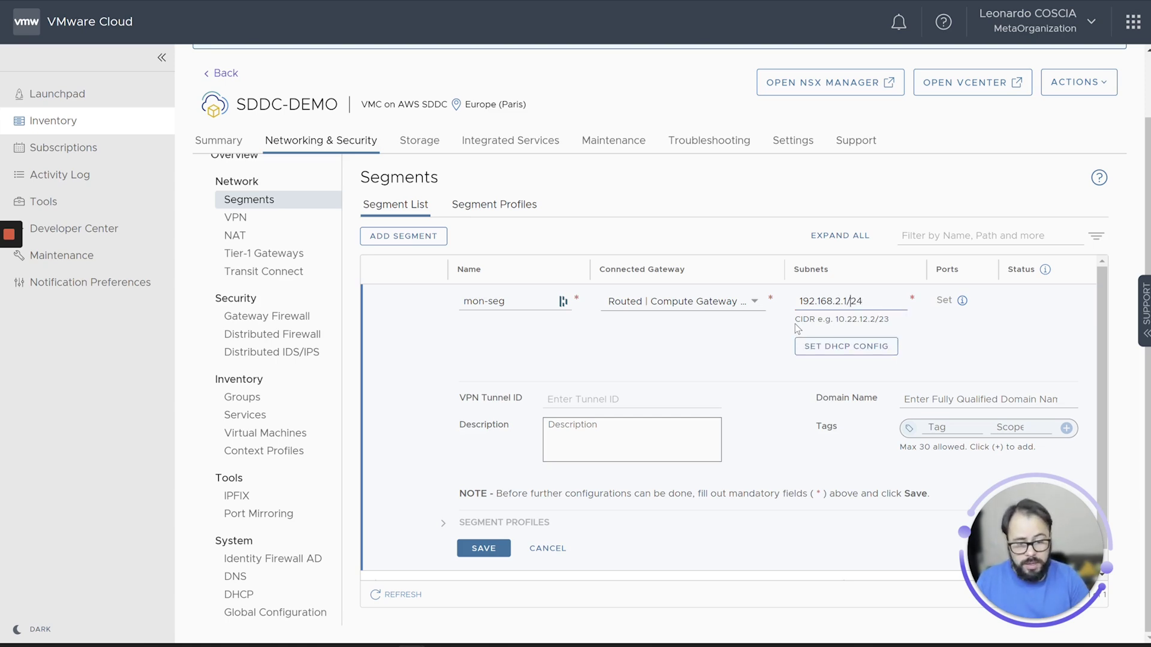
{"action": "key", "text": "shift+Left"}
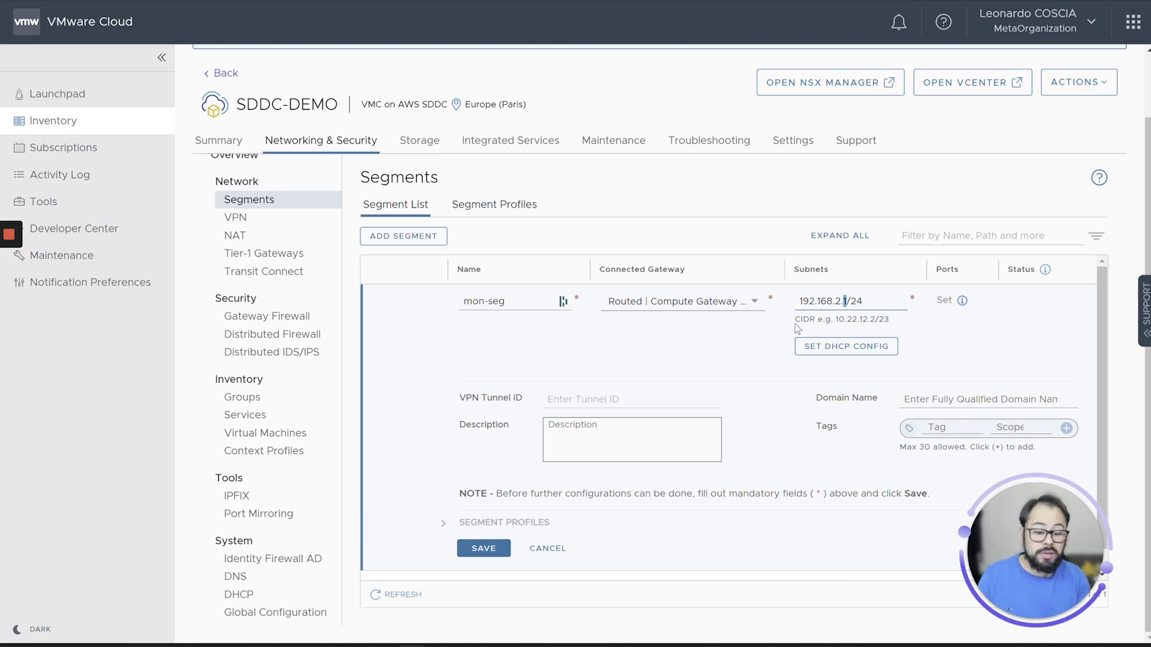
{"action": "type", "text": "0"}
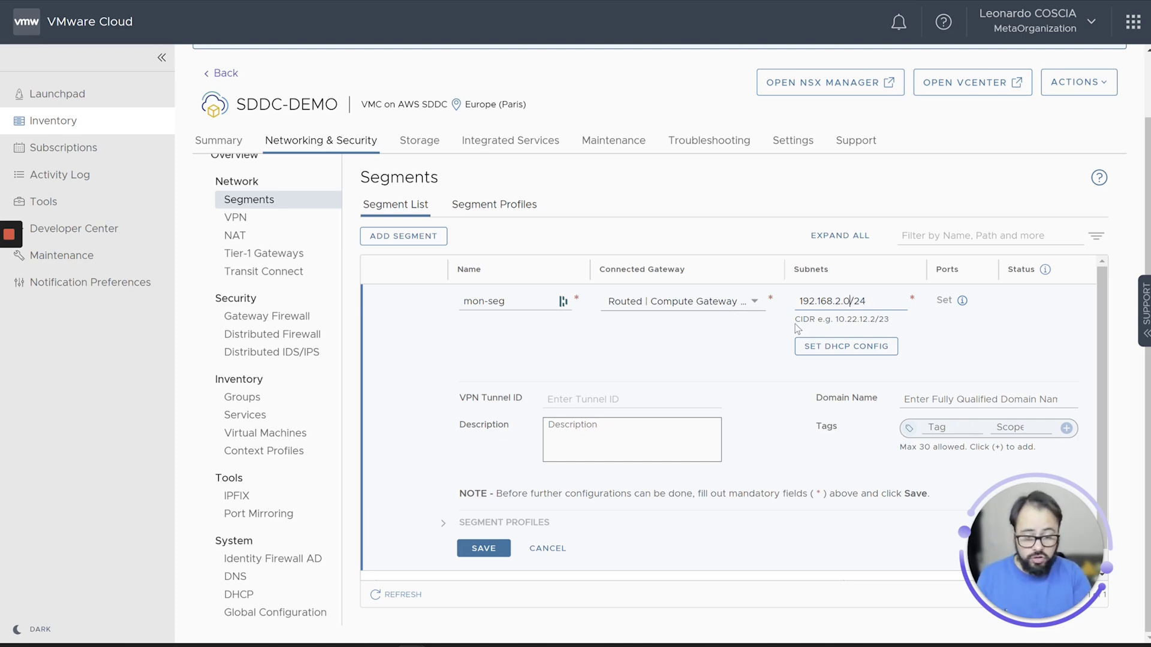
{"action": "key", "text": "Tab"}
{"action": "key", "text": "shift+Tab"}
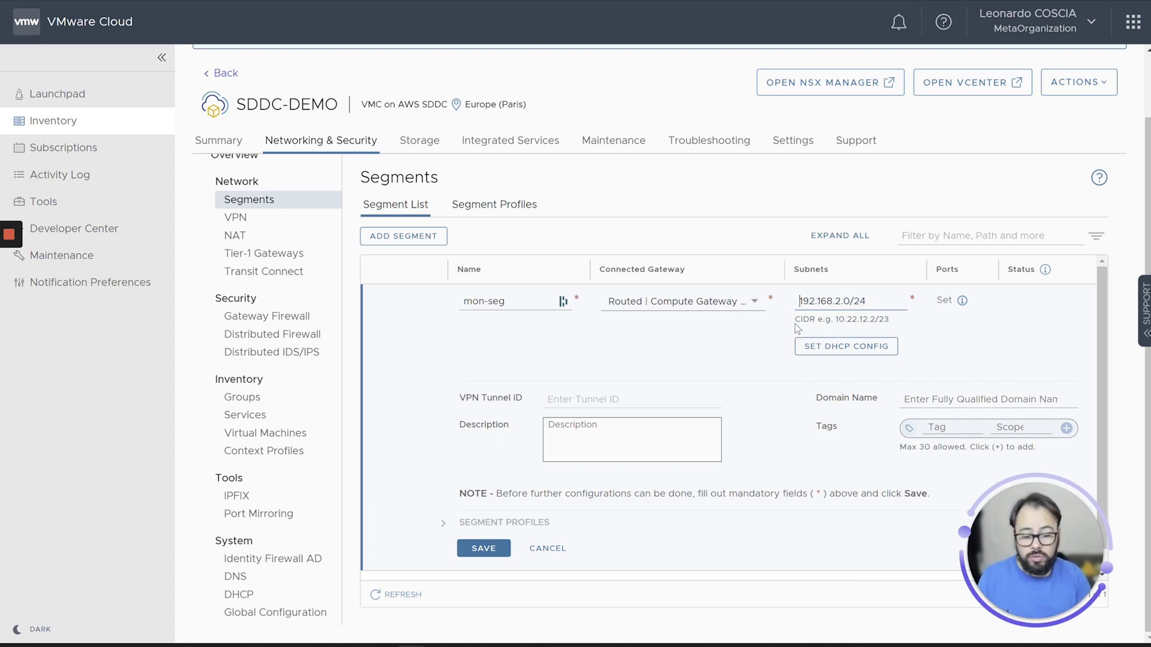
{"action": "key", "text": "Right"}
{"action": "key", "text": "Right"}
{"action": "key", "text": "Right"}
{"action": "key", "text": "shift+Right"}
{"action": "type", "text": "1"}
{"action": "key", "text": "shift+Left"}
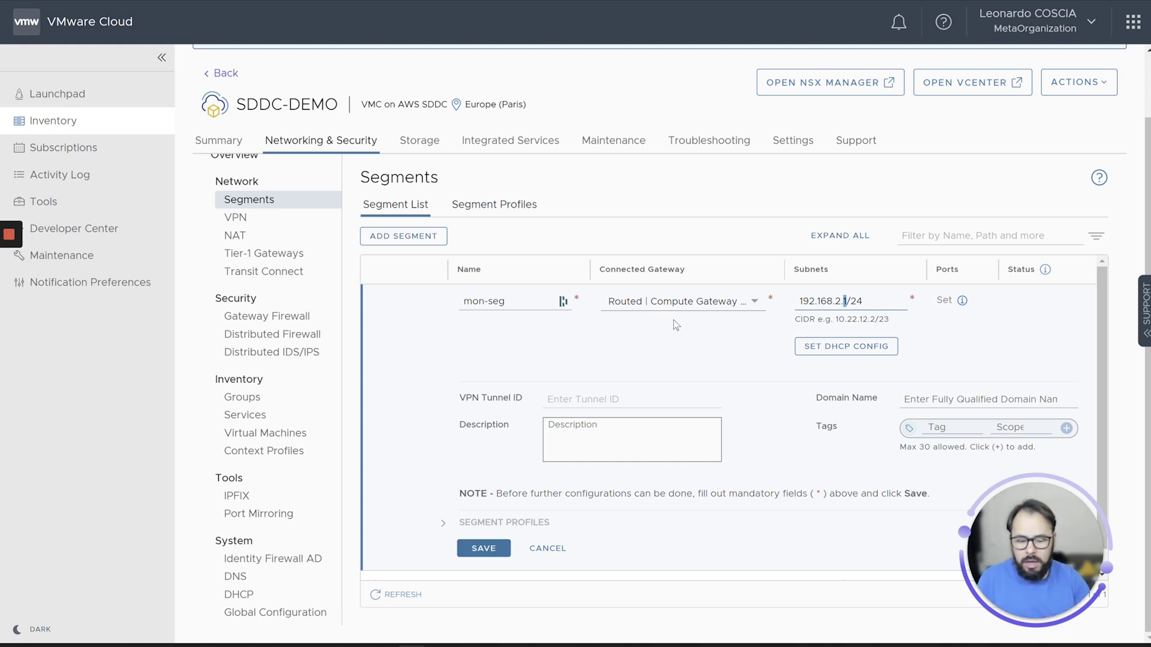
Step: Save the mon-seg segment without configuring it further, and return to the vmc-hostswitch network list in vSphere Client
{"action": "scroll", "coordinate": [554, 356], "scroll_direction": "down", "scroll_amount": 1}
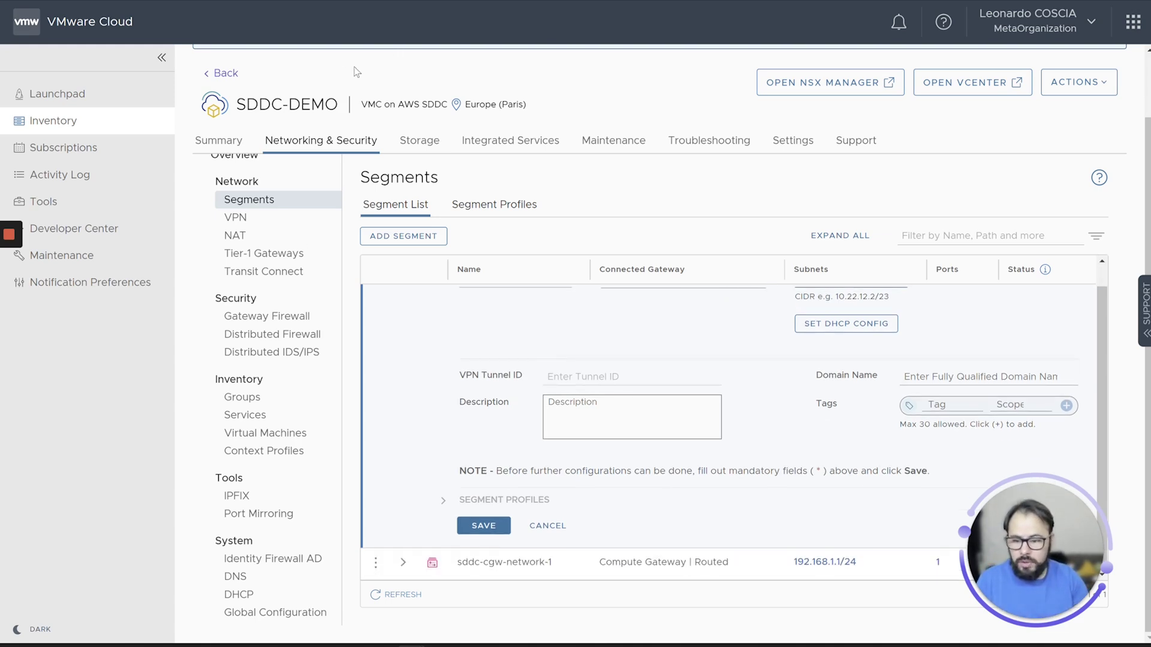
{"action": "left_click", "coordinate": [511, 526]}
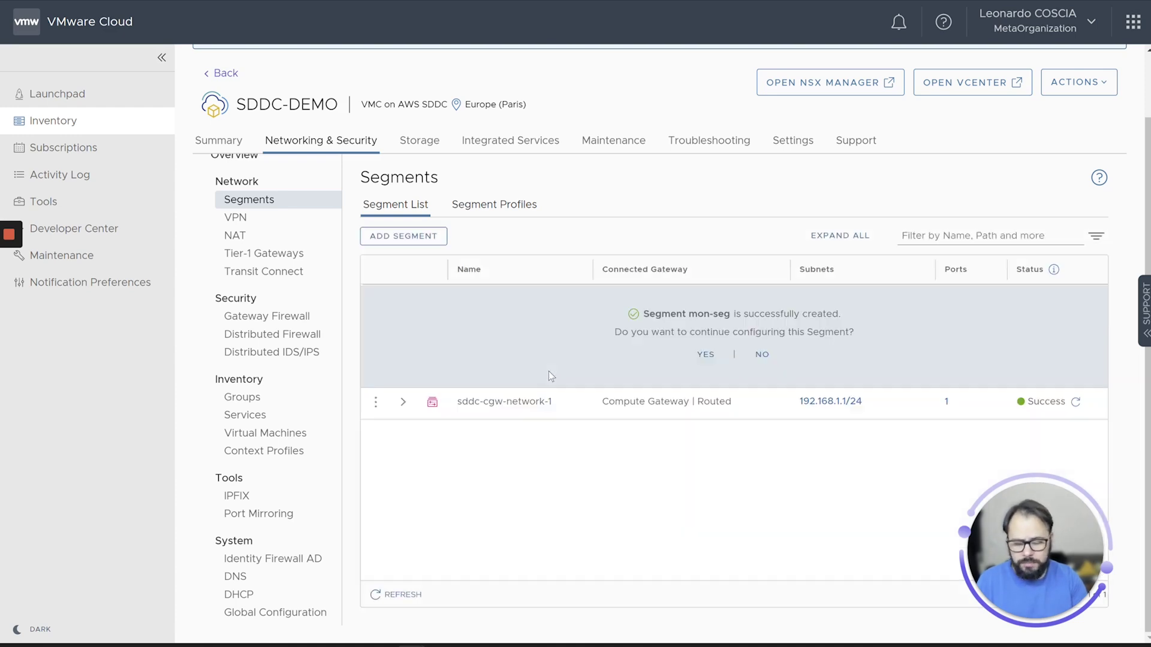
{"action": "left_click", "coordinate": [761, 357]}
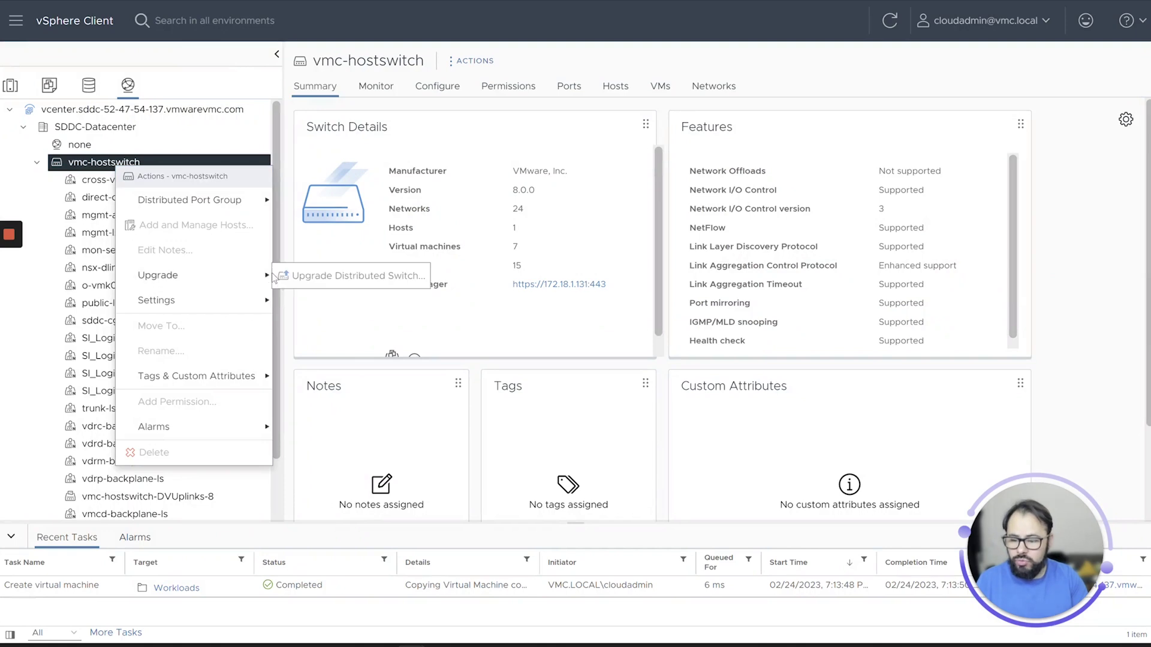
{"action": "key", "text": "Escape"}
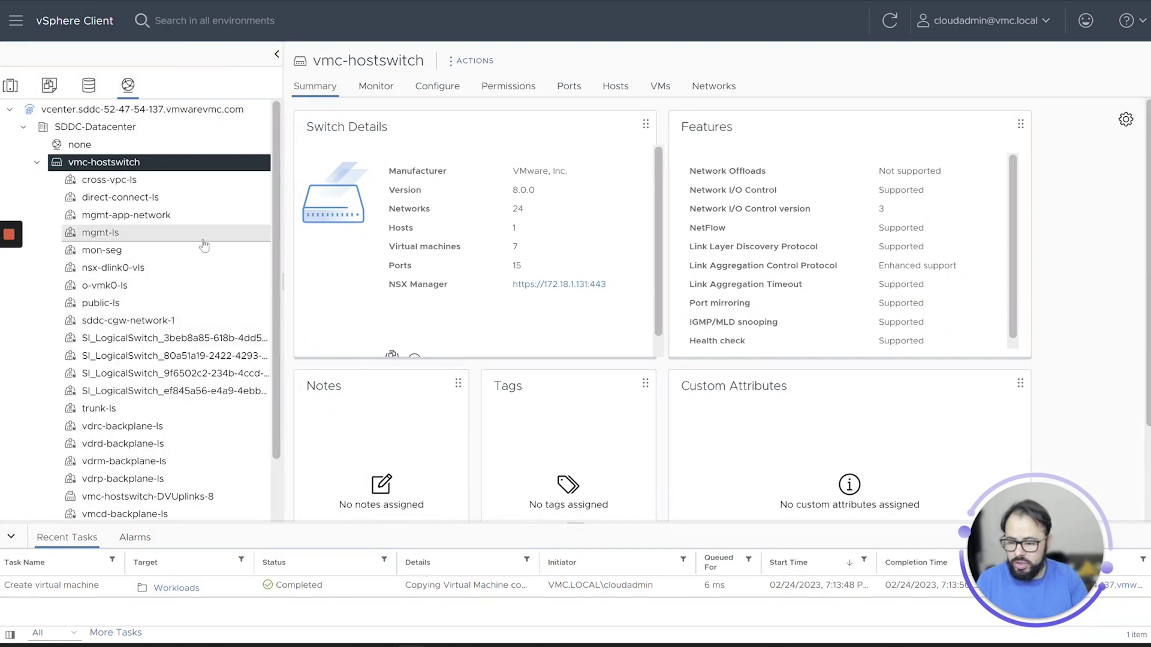
Step: Inspect the distributed port group details of the mon-seg network, including its transport zone
{"action": "left_click", "coordinate": [127, 256]}
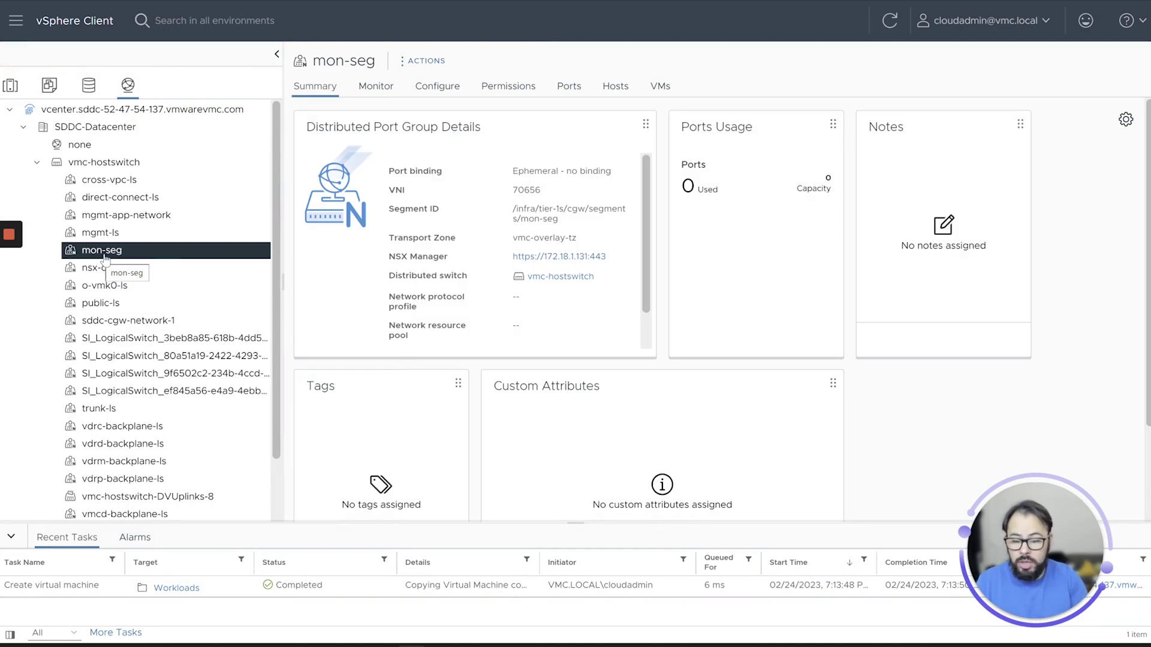
{"action": "left_click_drag", "start_coordinate": [510, 239], "coordinate": [590, 241]}
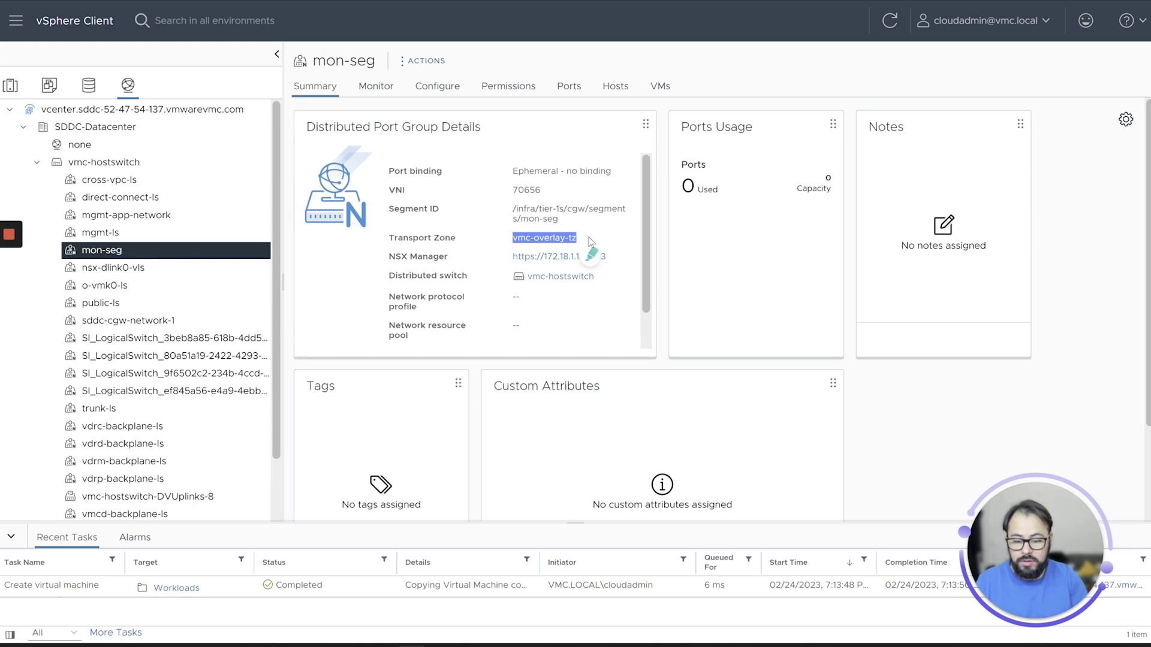
{"action": "left_click", "coordinate": [590, 242]}
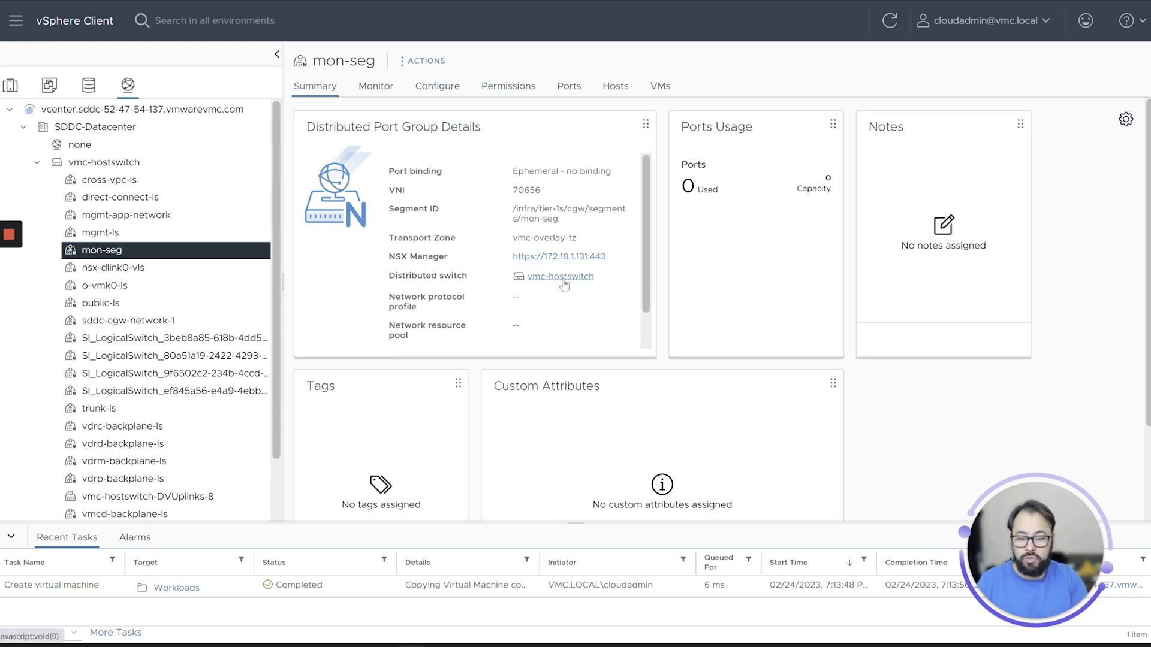
Step: Switch back to the VMware Cloud console and look through the Networking & Security sections of SDDC-DEMO
{"action": "scroll", "coordinate": [479, 252], "scroll_direction": "down", "scroll_amount": 1}
{"action": "scroll", "coordinate": [432, 228], "scroll_direction": "up", "scroll_amount": 1}
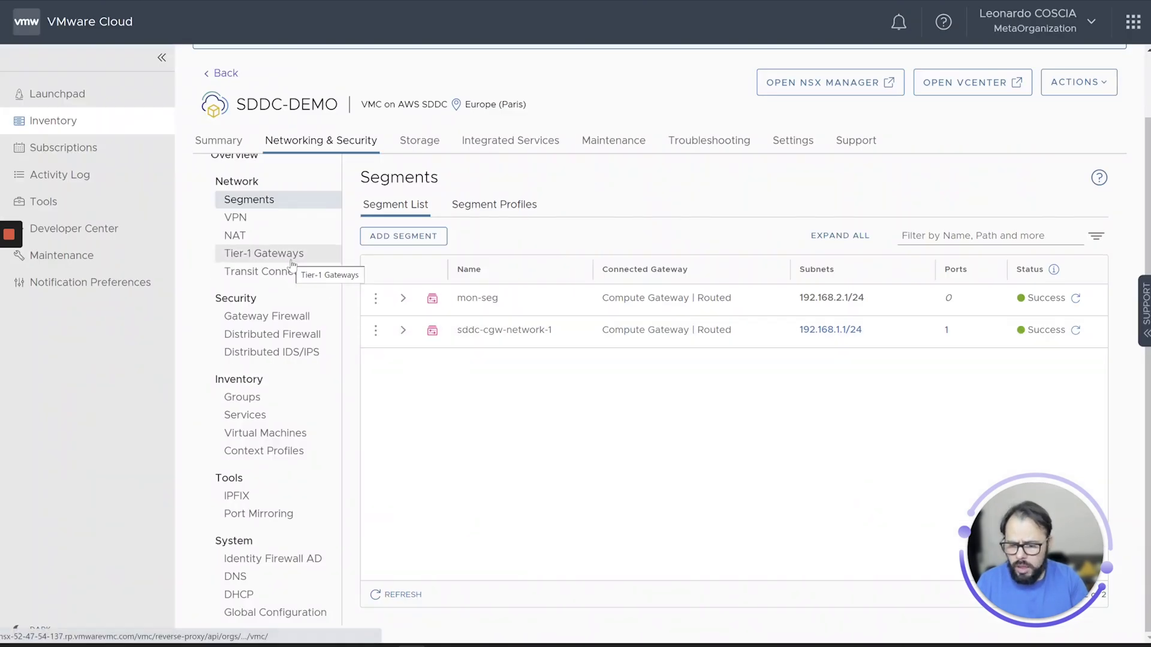
{"action": "scroll", "coordinate": [292, 263], "scroll_direction": "down", "scroll_amount": 1}
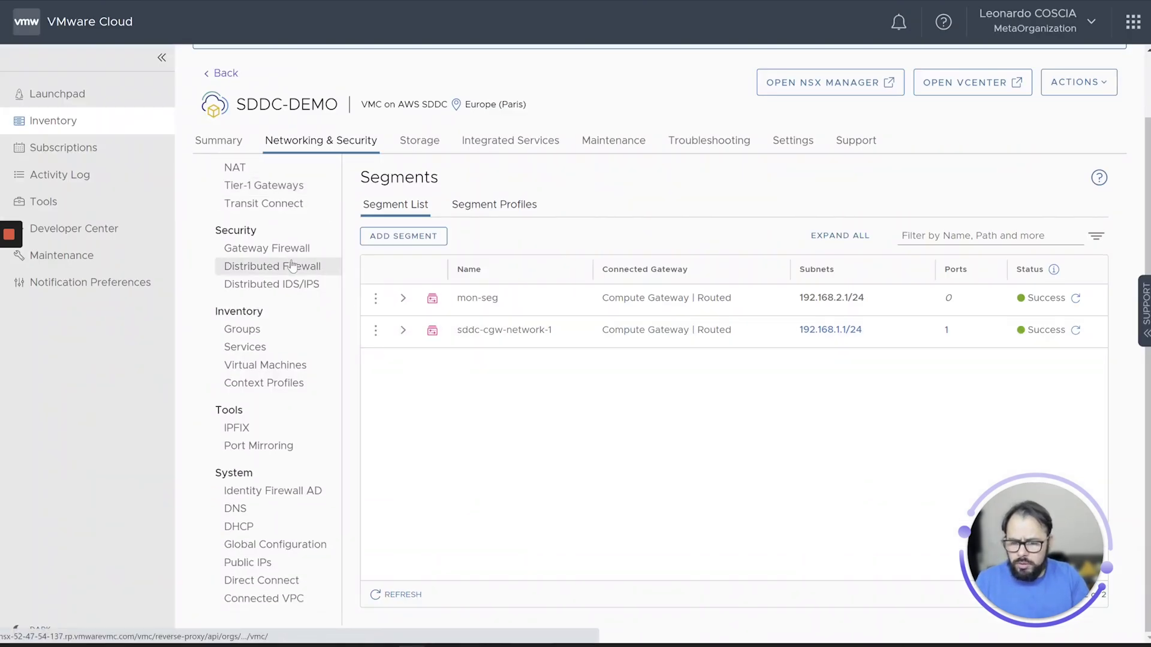
{"action": "scroll", "coordinate": [292, 266], "scroll_direction": "up", "scroll_amount": 2}
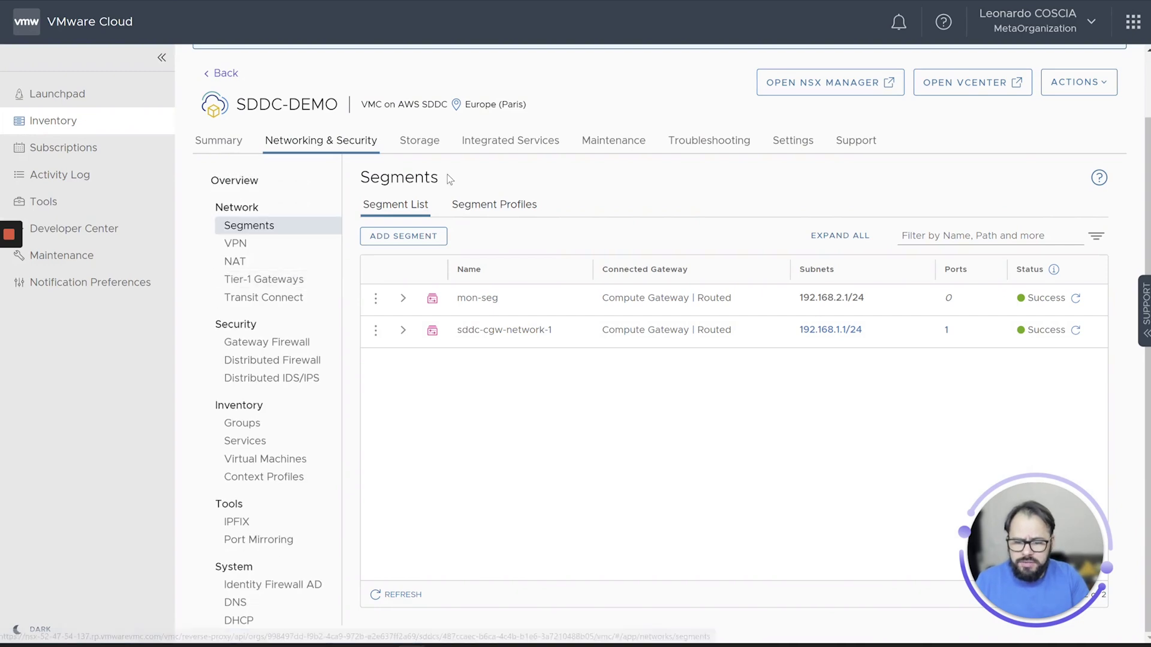
Step: Review the external storage options for attaching a new NFS datastore to Cluster-1, and leave the form without attaching anything
{"action": "left_click", "coordinate": [421, 144]}
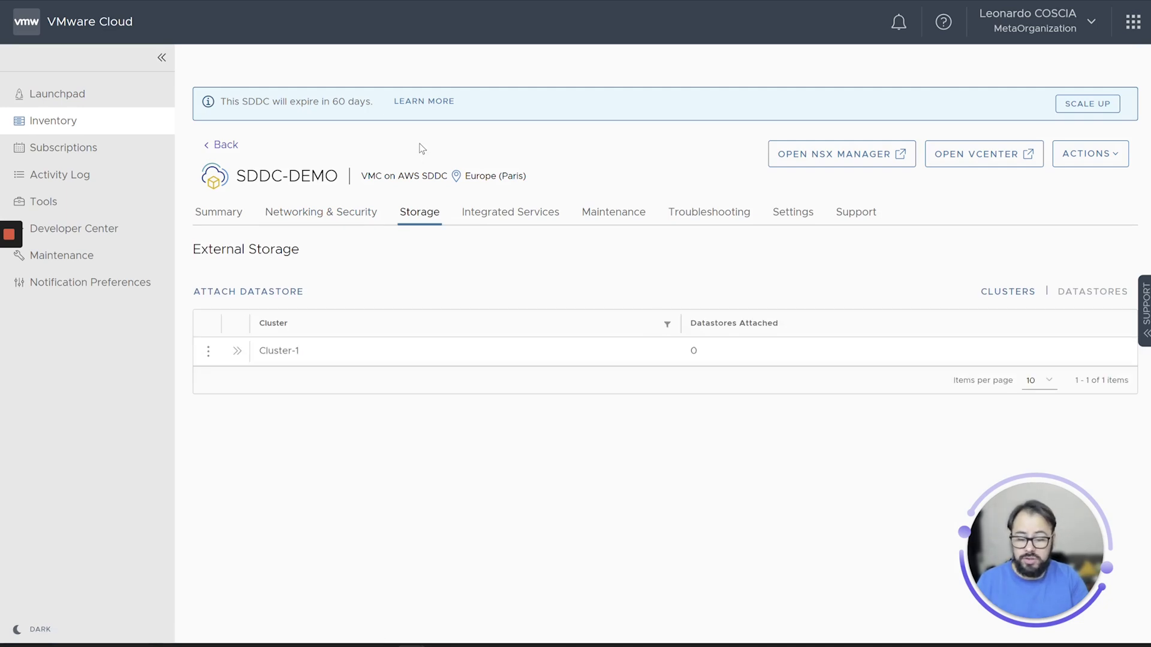
{"action": "left_click", "coordinate": [283, 292]}
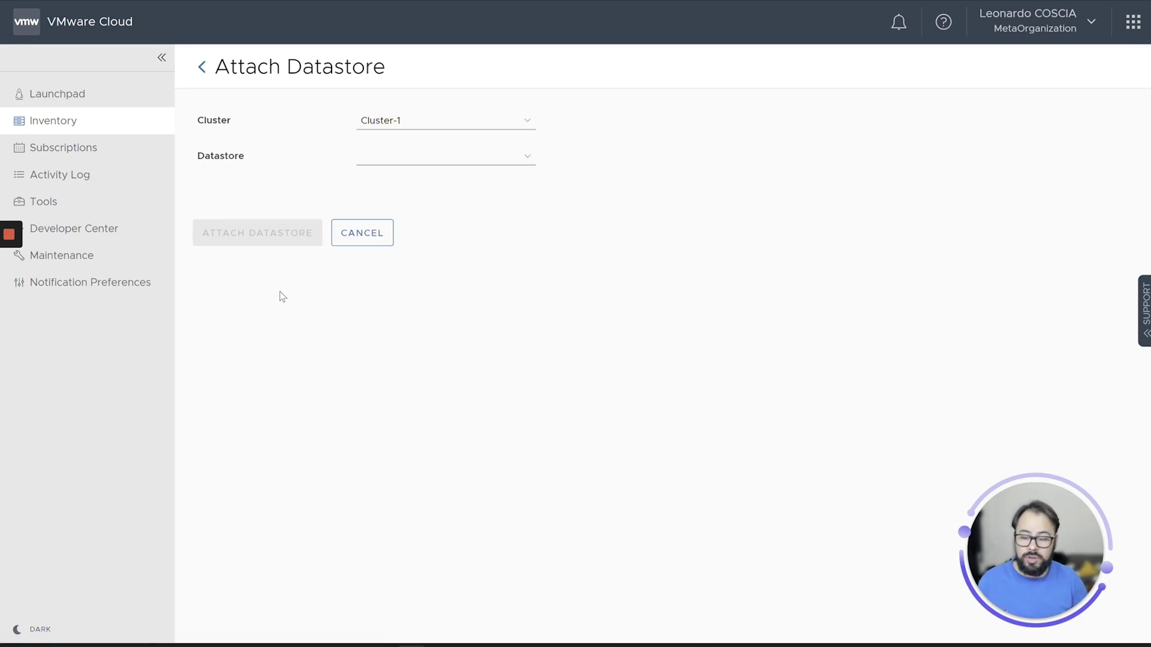
{"action": "left_click", "coordinate": [522, 159]}
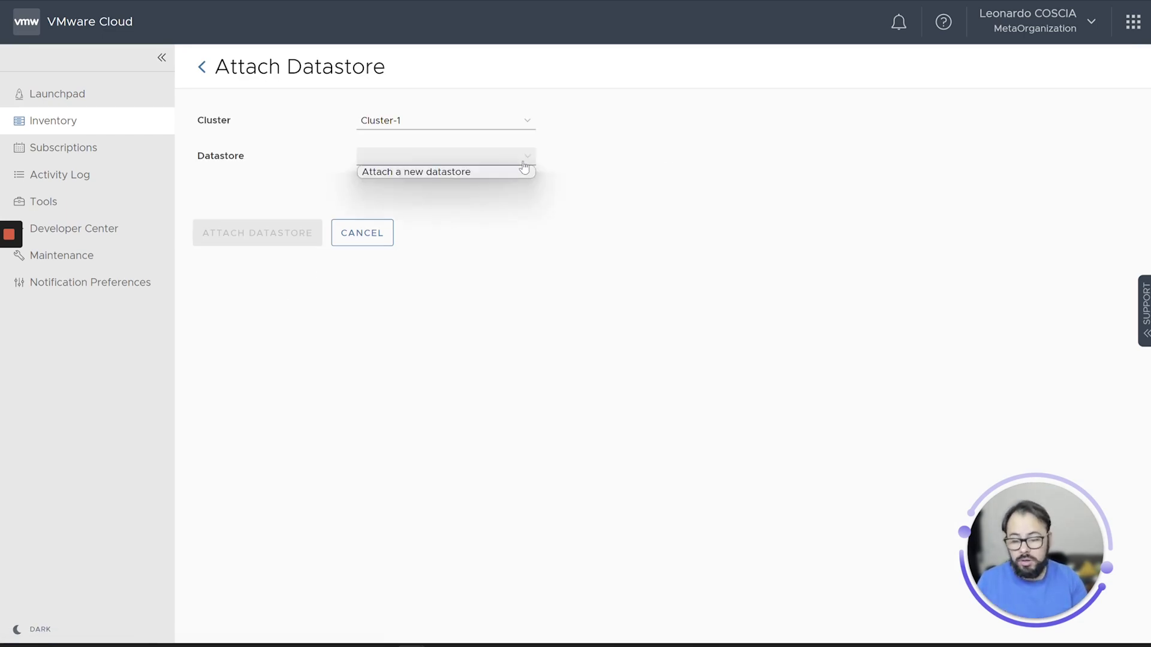
{"action": "left_click", "coordinate": [469, 174]}
{"action": "left_click_drag", "start_coordinate": [198, 199], "coordinate": [267, 213]}
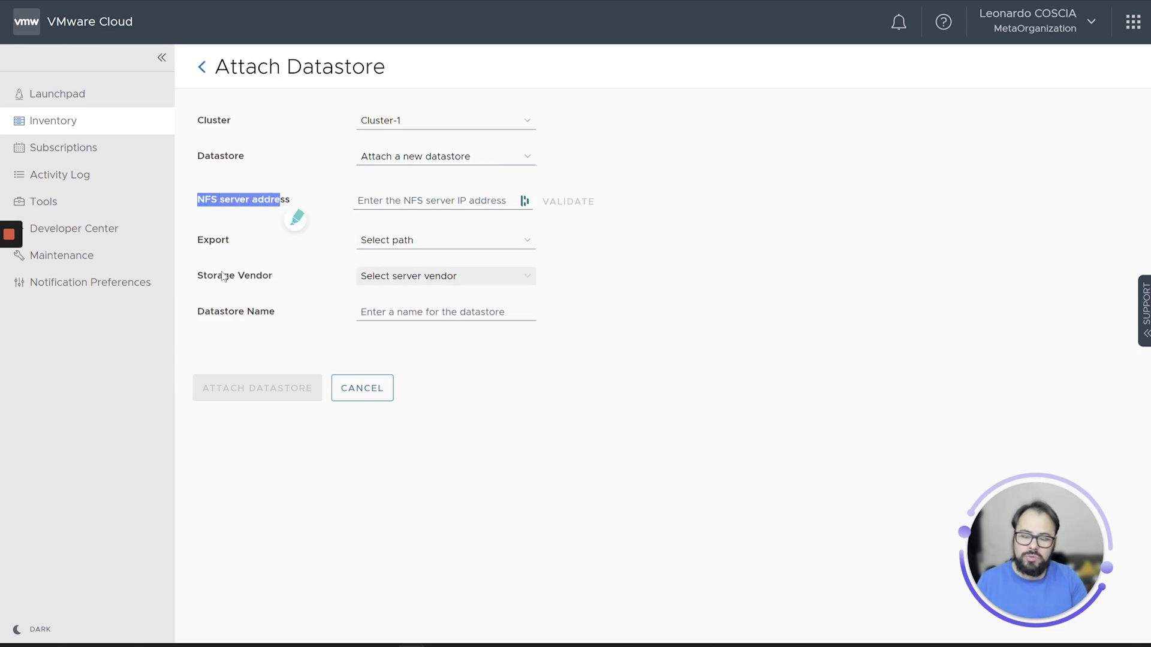
{"action": "left_click", "coordinate": [424, 277]}
{"action": "left_click", "coordinate": [424, 288]}
{"action": "left_click", "coordinate": [424, 240]}
{"action": "left_click", "coordinate": [424, 255]}
{"action": "left_click", "coordinate": [366, 393]}
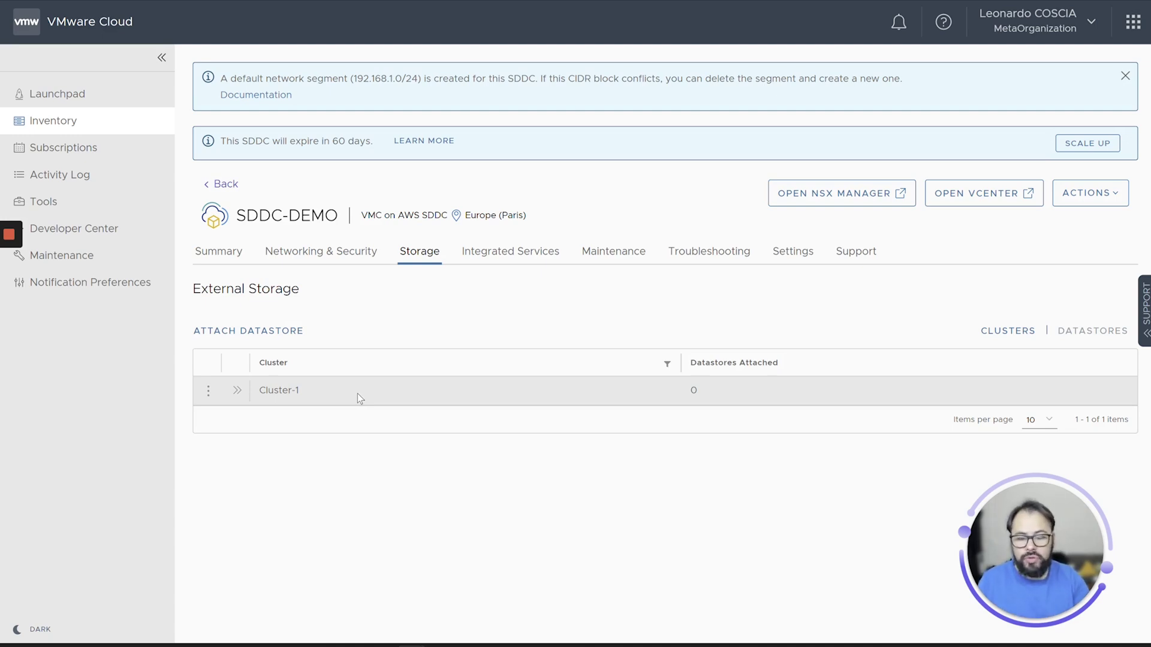
Step: Review the integrated services offered for SDDC-DEMO, including VMware HCX, Site Recovery, NSX Advanced Firewall and vRealize Network Insight Cloud
{"action": "left_click", "coordinate": [510, 256]}
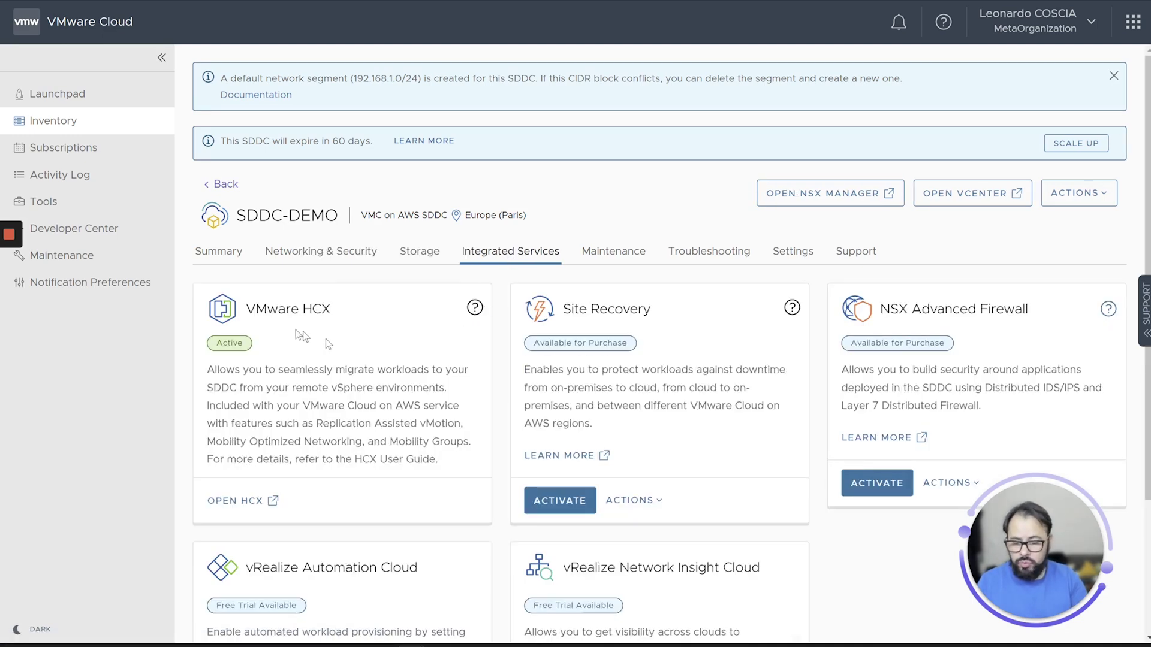
{"action": "left_click_drag", "start_coordinate": [246, 308], "coordinate": [331, 310]}
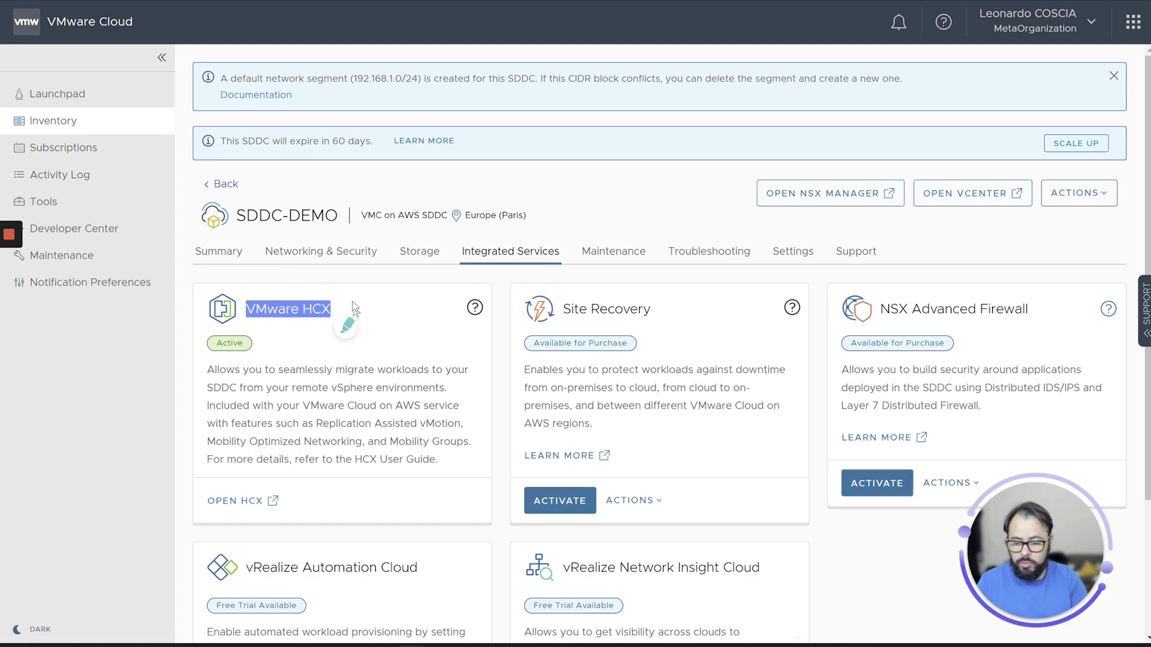
{"action": "left_click", "coordinate": [399, 319]}
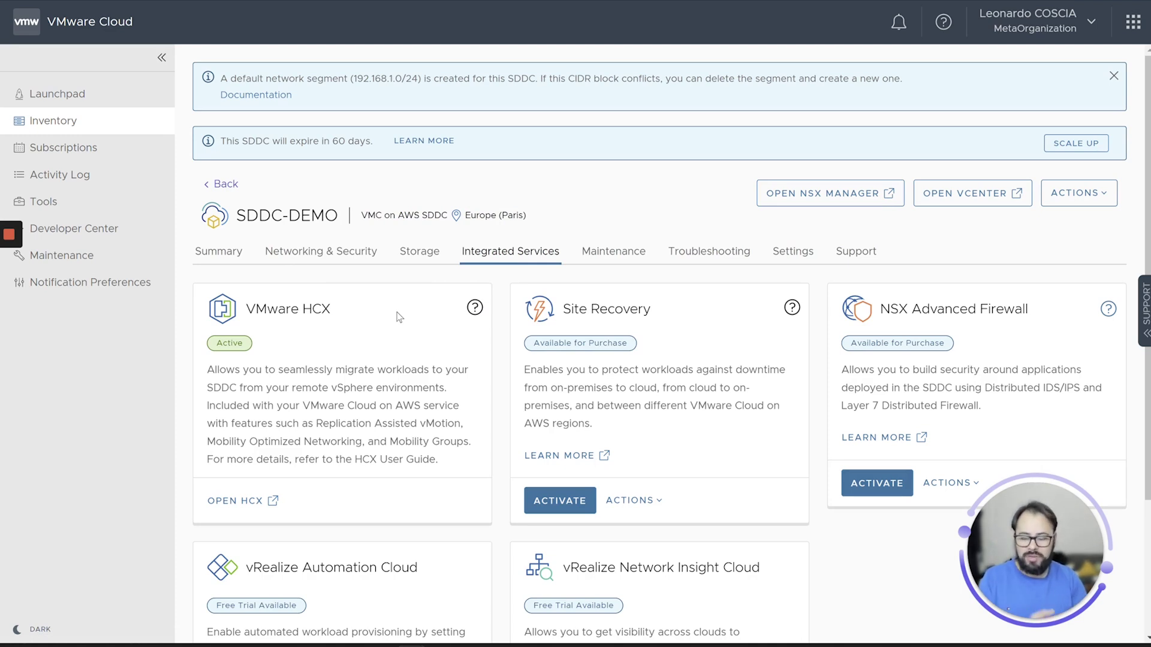
{"action": "left_click_drag", "start_coordinate": [562, 308], "coordinate": [639, 309]}
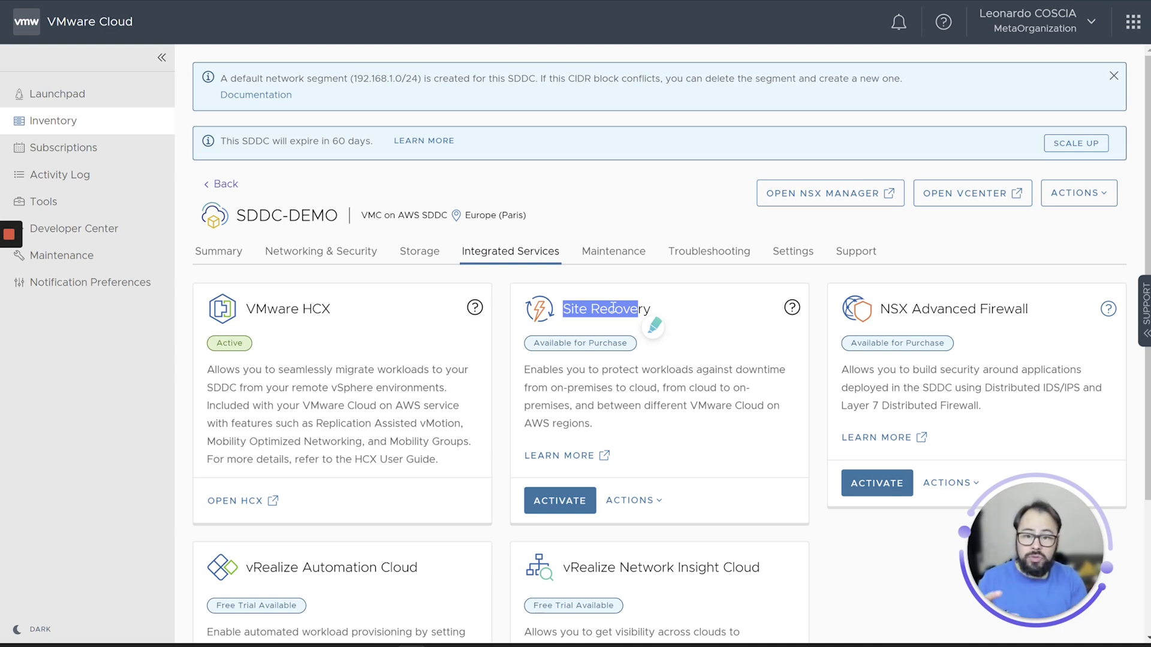
{"action": "scroll", "coordinate": [612, 307], "scroll_direction": "down", "scroll_amount": 3}
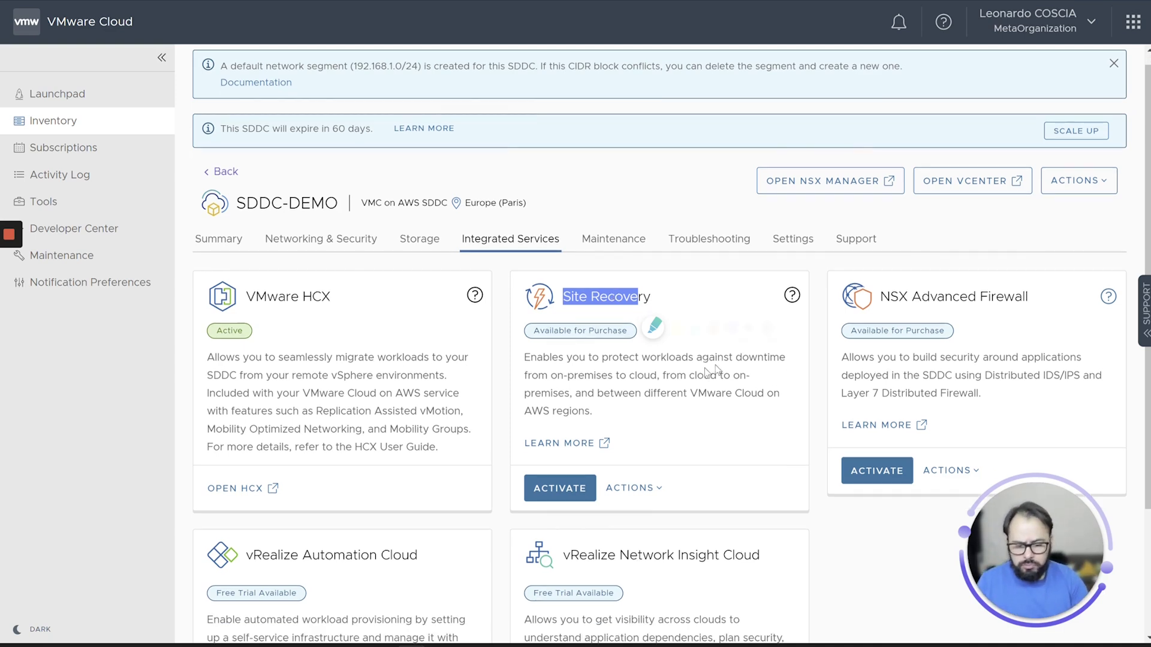
{"action": "left_click", "coordinate": [897, 433]}
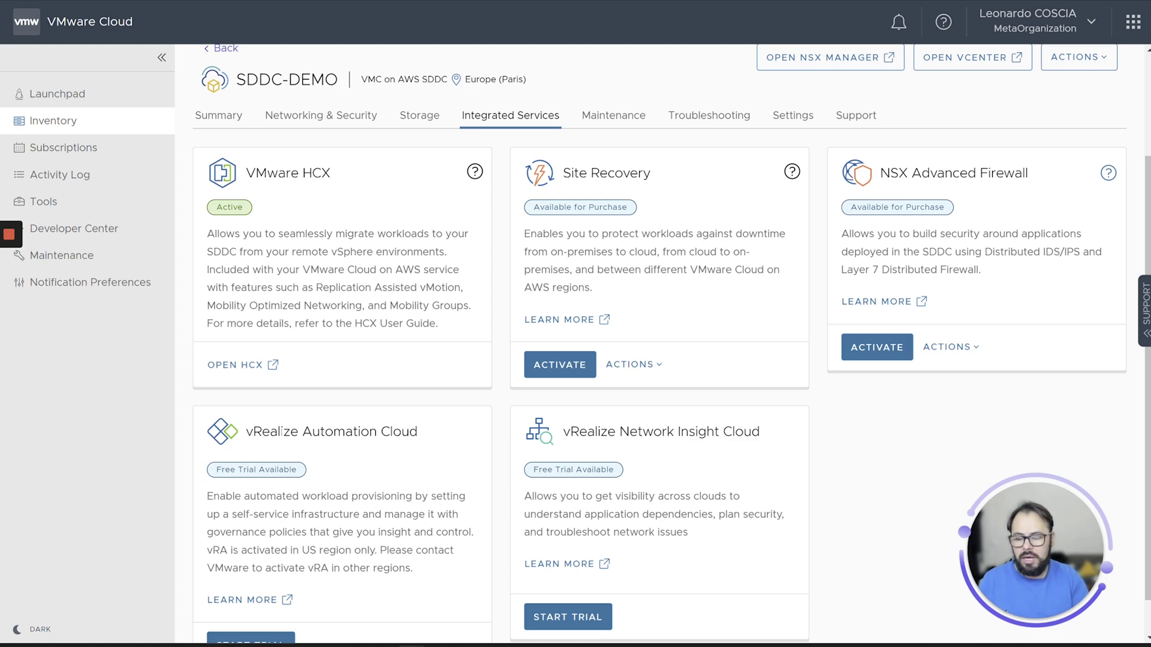
{"action": "scroll", "coordinate": [357, 418], "scroll_direction": "down", "scroll_amount": 1}
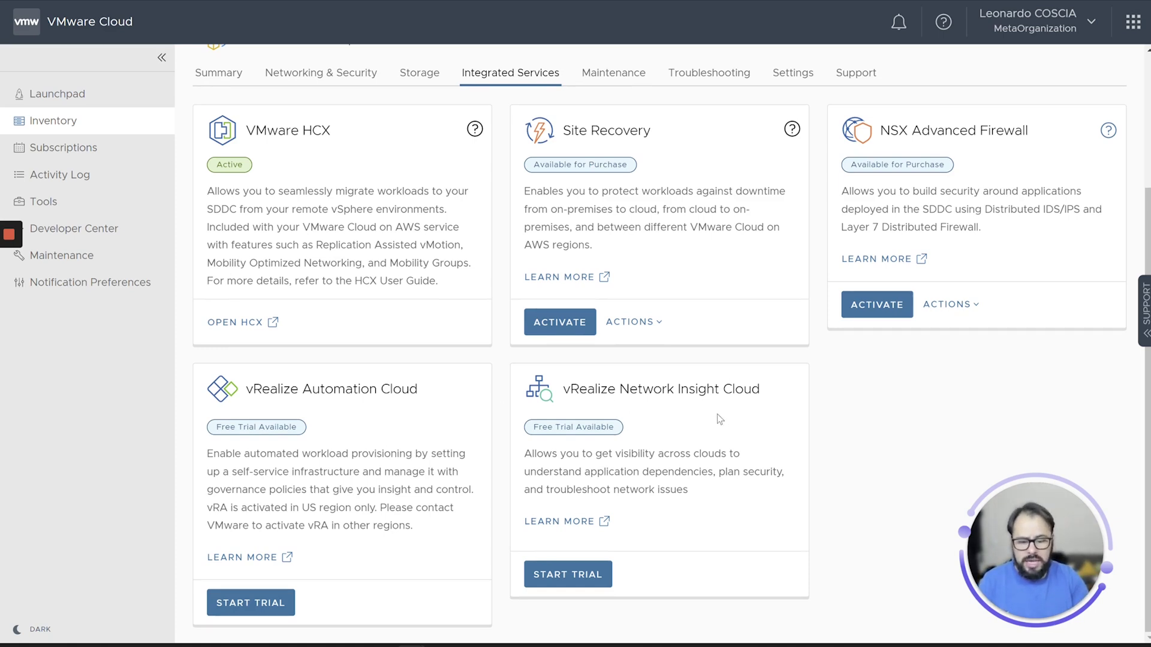
{"action": "left_click_drag", "start_coordinate": [618, 390], "coordinate": [752, 398]}
{"action": "left_click", "coordinate": [752, 397]}
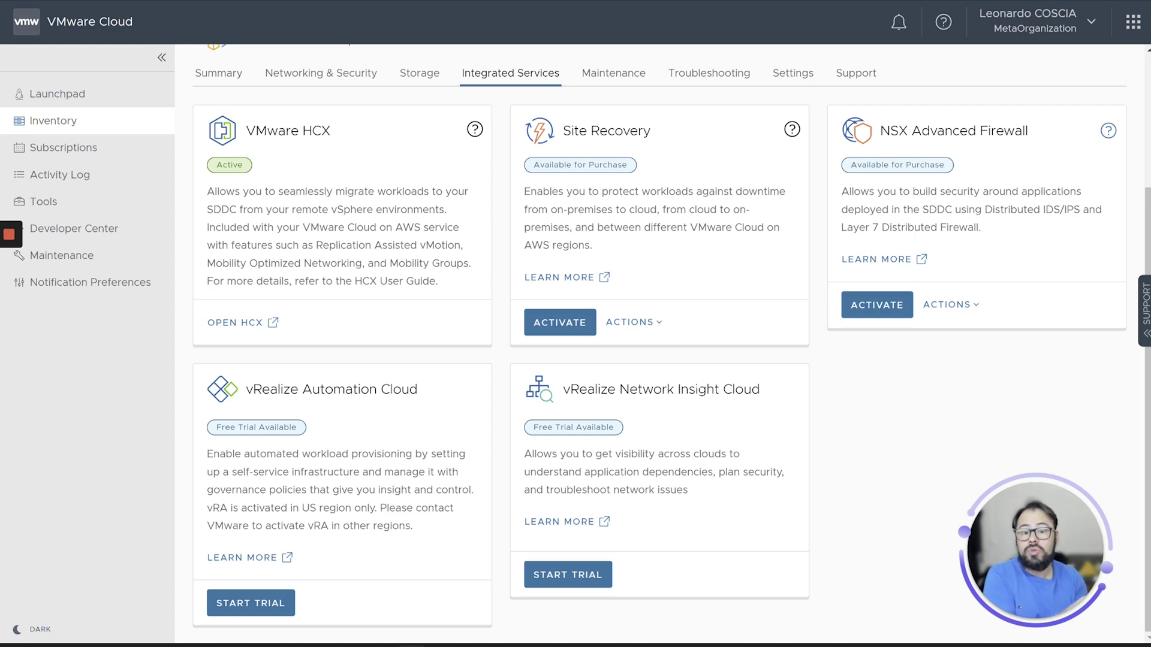
Step: Check SDDC-DEMO's maintenance schedule and examine the Hybrid Link Mode connectivity tests in its troubleshooting section
{"action": "left_click", "coordinate": [614, 74]}
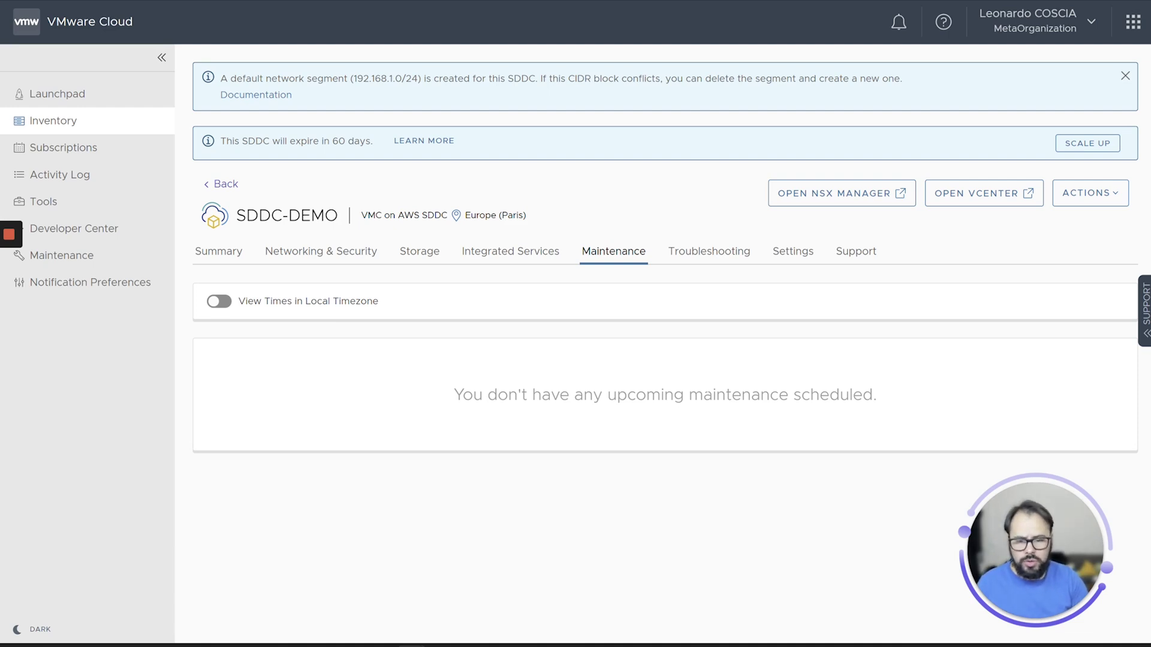
{"action": "left_click", "coordinate": [712, 264]}
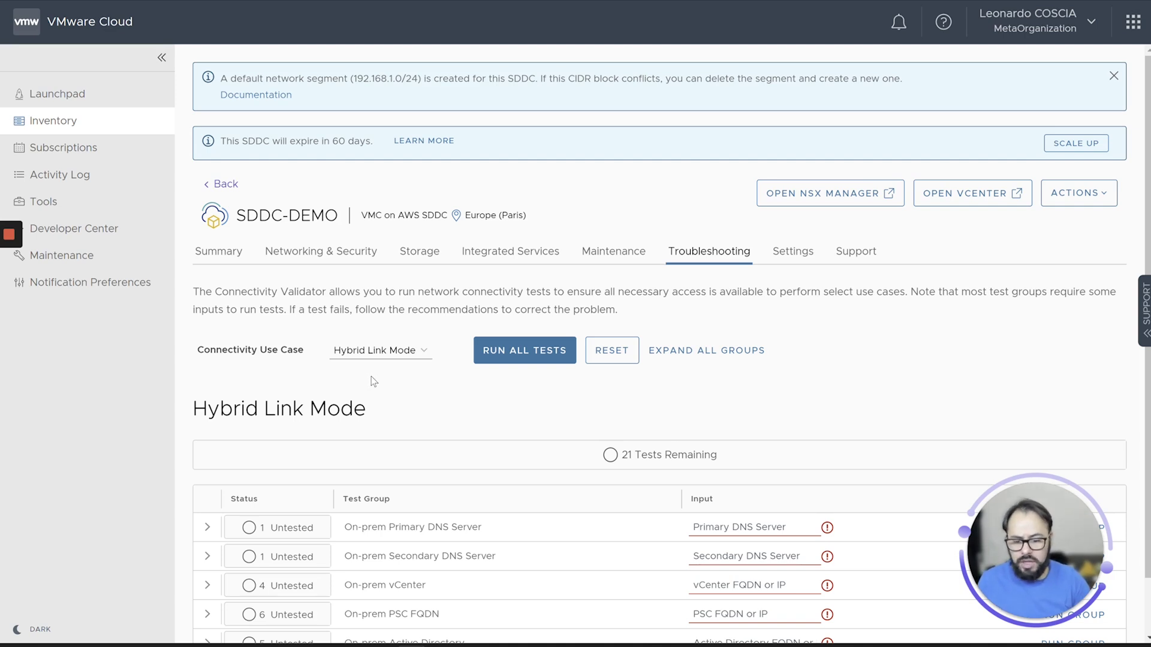
{"action": "scroll", "coordinate": [372, 377], "scroll_direction": "down", "scroll_amount": 1}
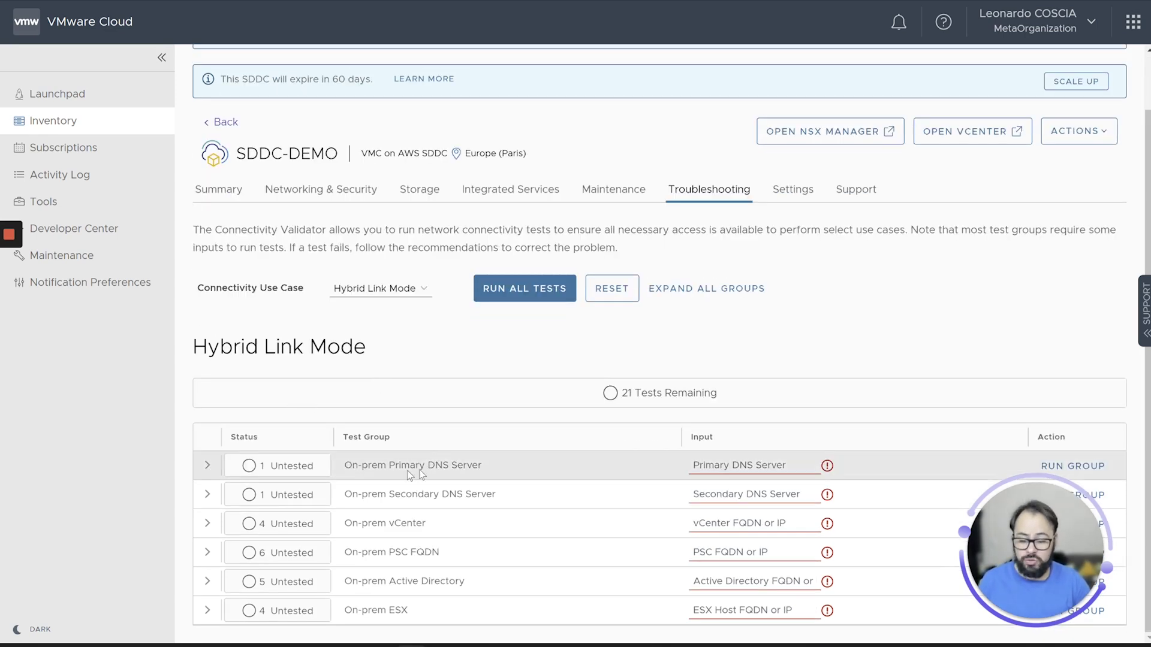
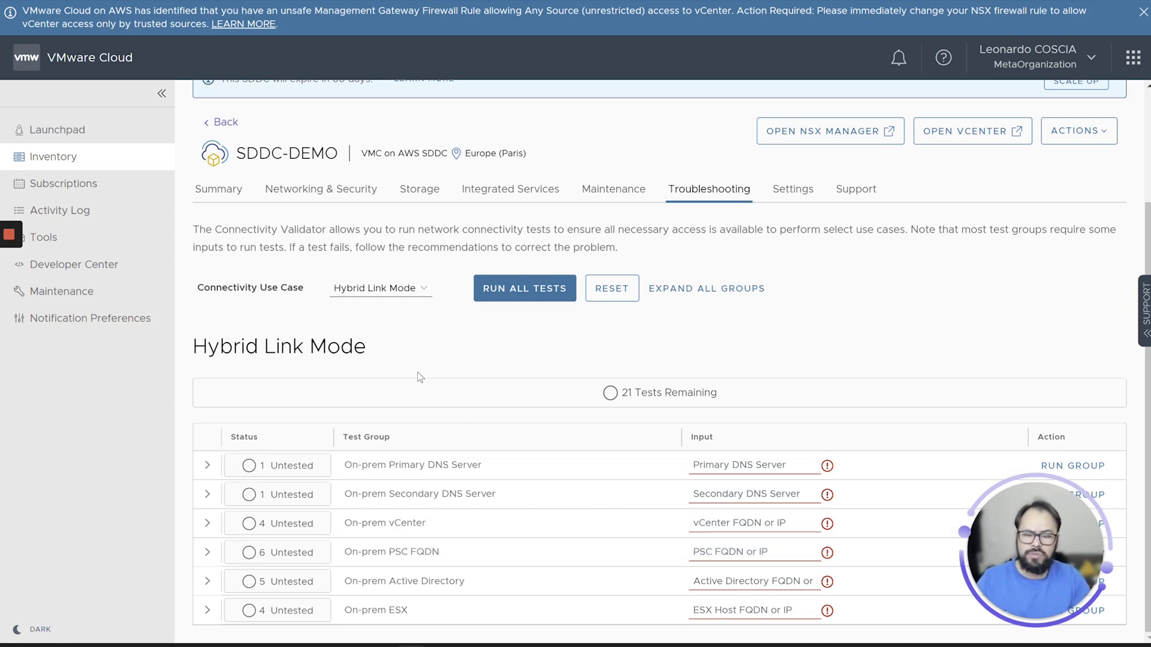
Step: Show the settings of SDDC-DEMO and close the Outlook window running in the background
{"action": "left_click", "coordinate": [793, 191]}
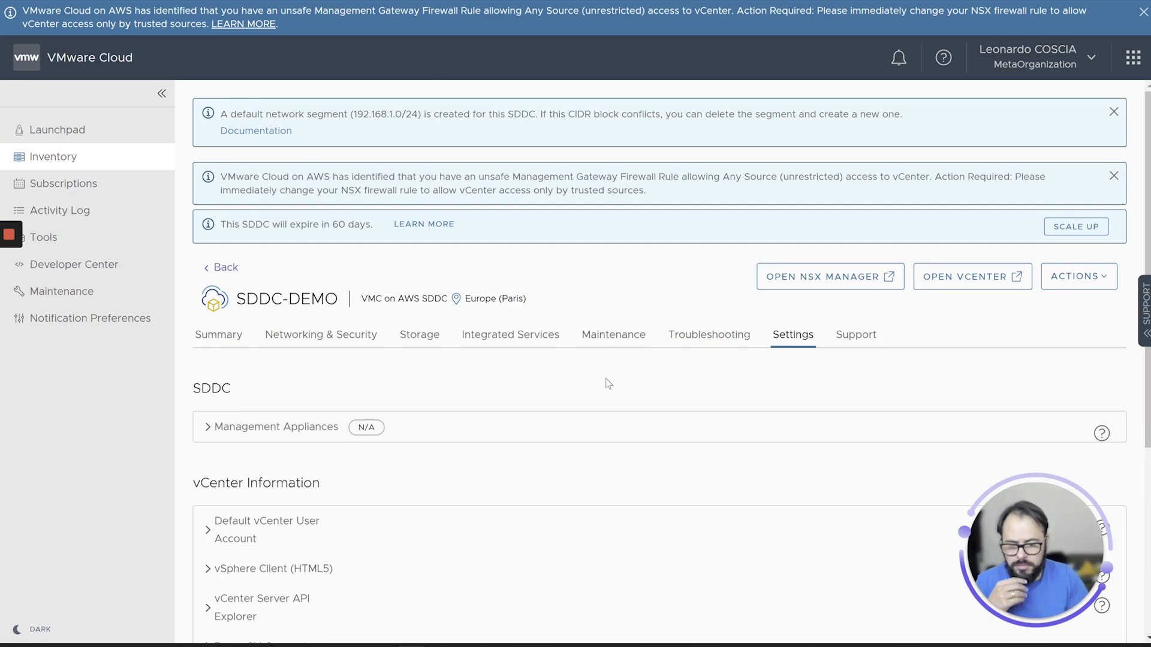
{"action": "right_click", "coordinate": [382, 642]}
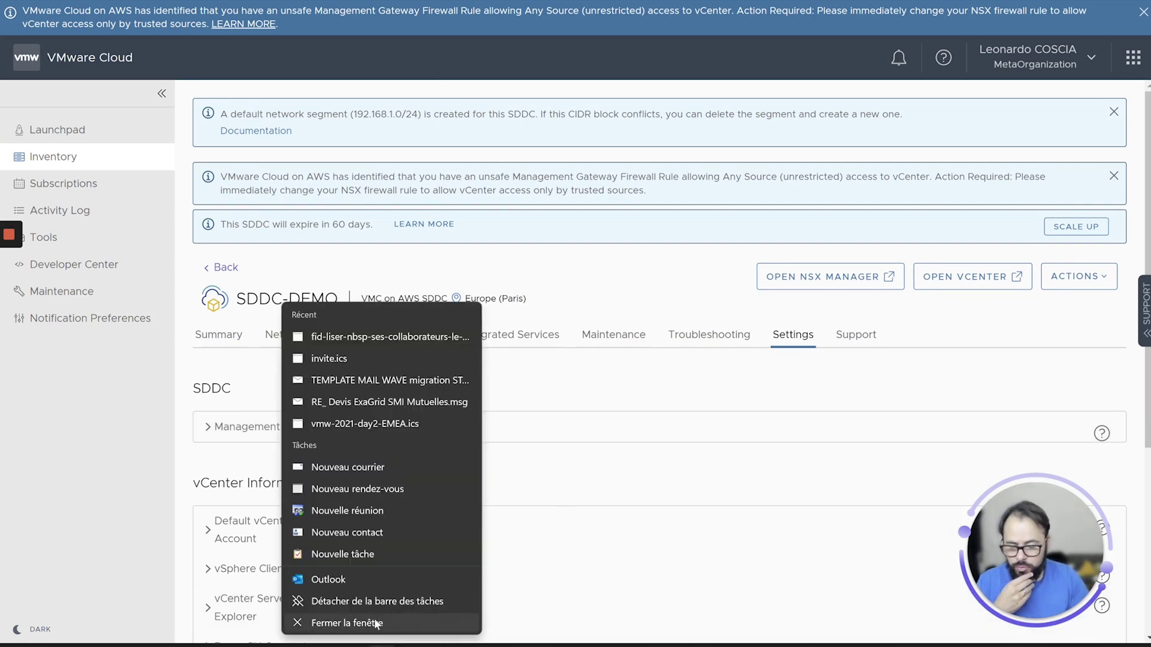
{"action": "left_click", "coordinate": [376, 624]}
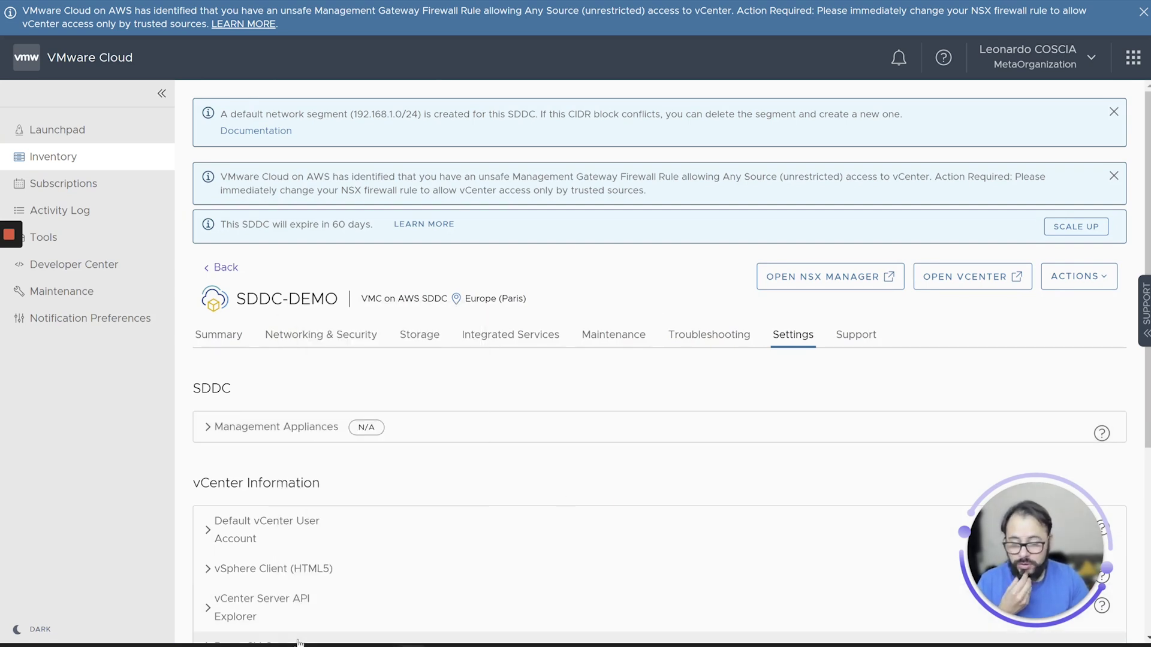
Step: Review the default vCenter user account and the vSphere Client URL in the SDDC's vCenter information, and collapse both entries
{"action": "scroll", "coordinate": [627, 375], "scroll_direction": "down", "scroll_amount": 3}
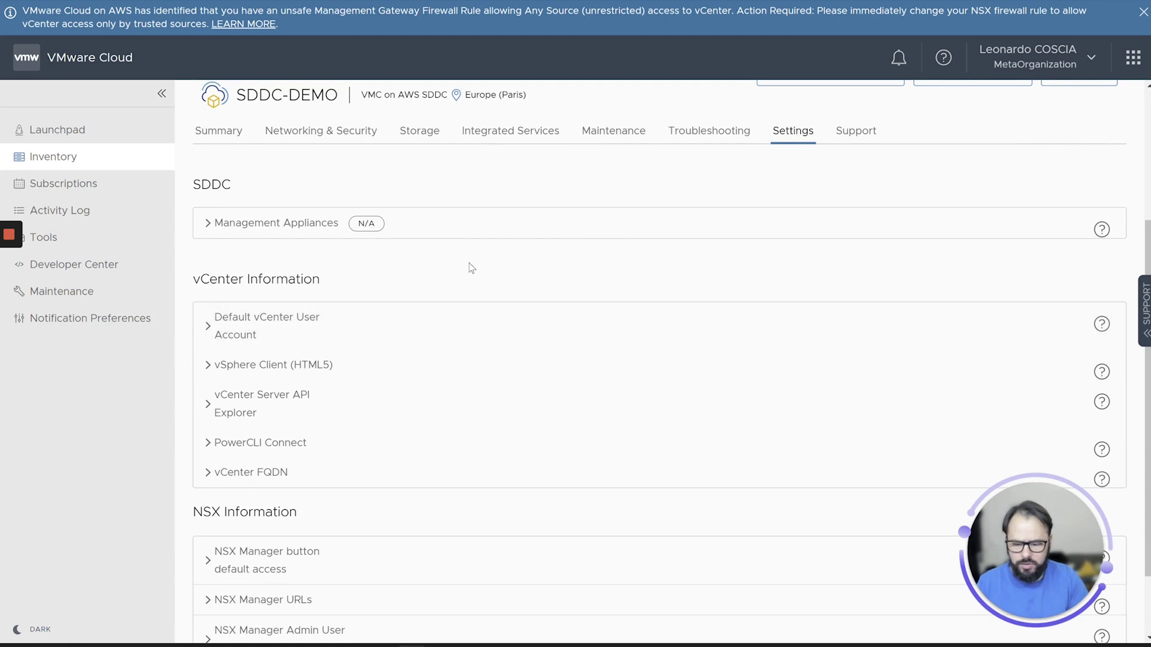
{"action": "scroll", "coordinate": [459, 299], "scroll_direction": "down", "scroll_amount": 1}
{"action": "scroll", "coordinate": [459, 300], "scroll_direction": "down", "scroll_amount": 1}
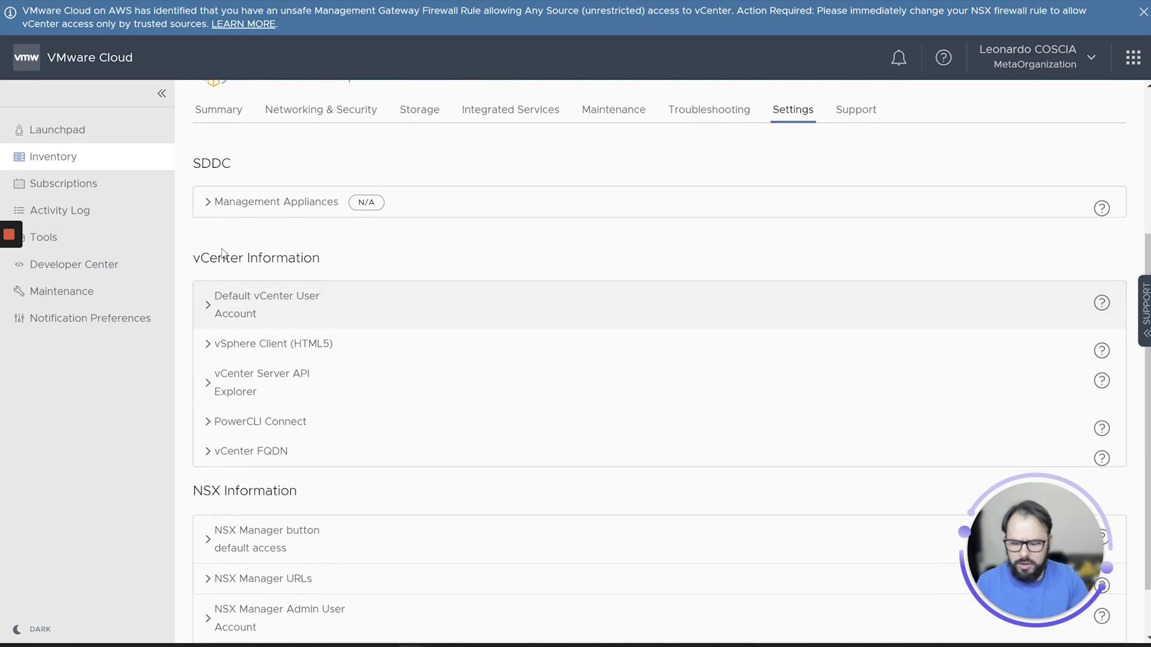
{"action": "left_click", "coordinate": [209, 306]}
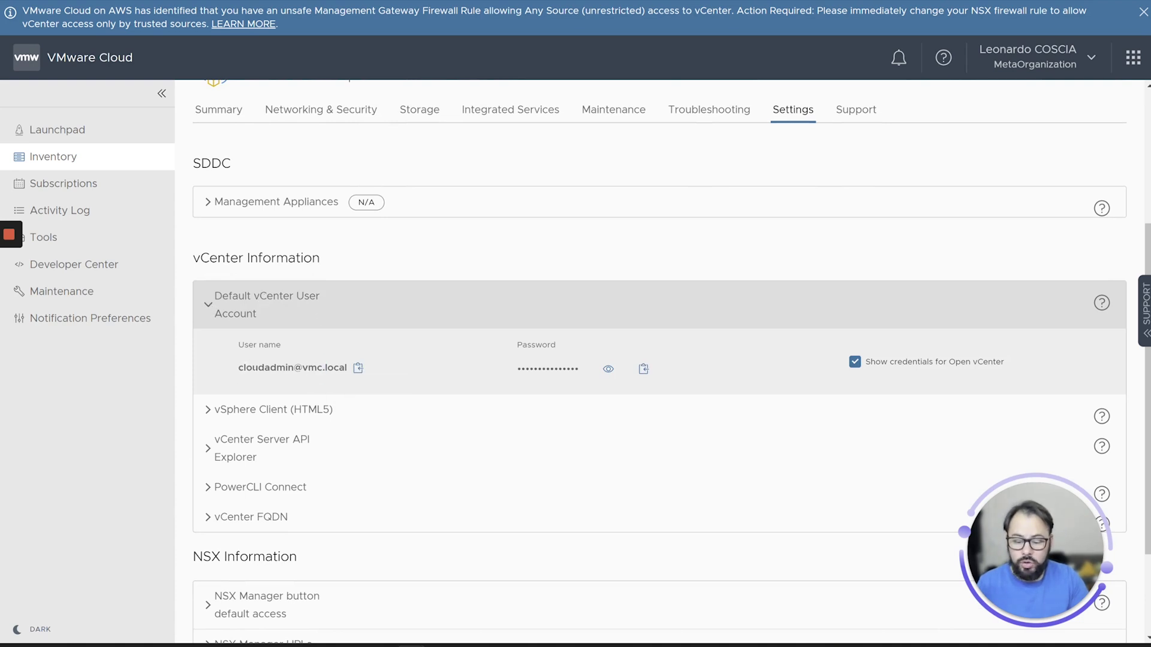
{"action": "left_click_drag", "start_coordinate": [244, 367], "coordinate": [309, 369]}
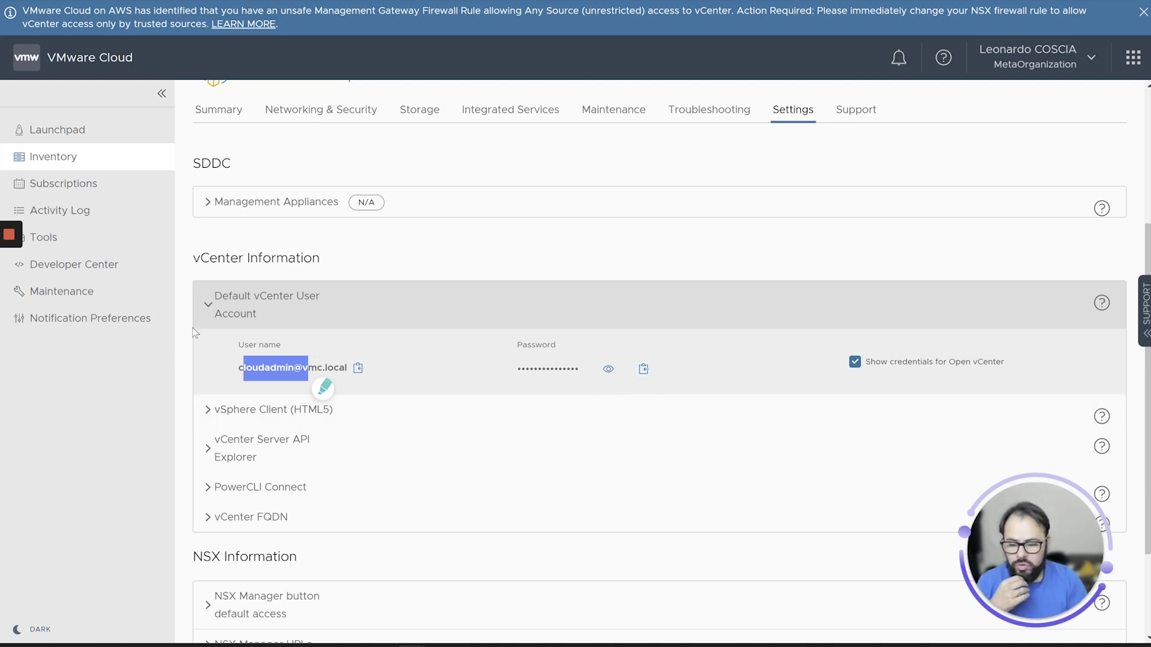
{"action": "scroll", "coordinate": [211, 376], "scroll_direction": "down", "scroll_amount": 1}
{"action": "left_click", "coordinate": [209, 350]}
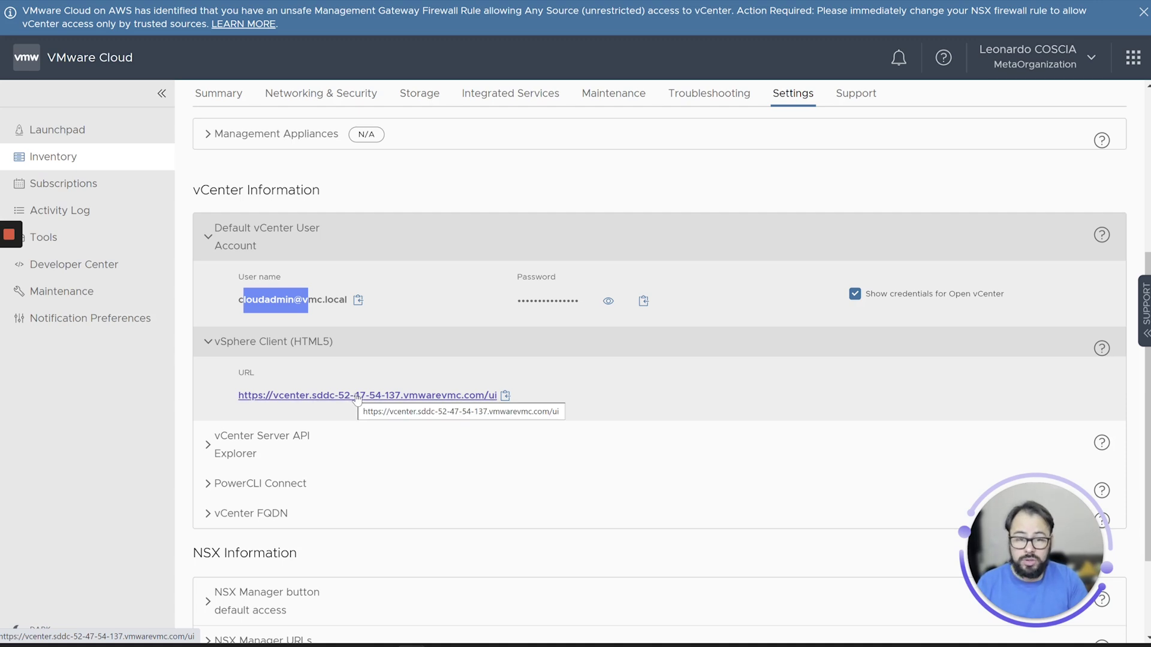
{"action": "left_click", "coordinate": [208, 342]}
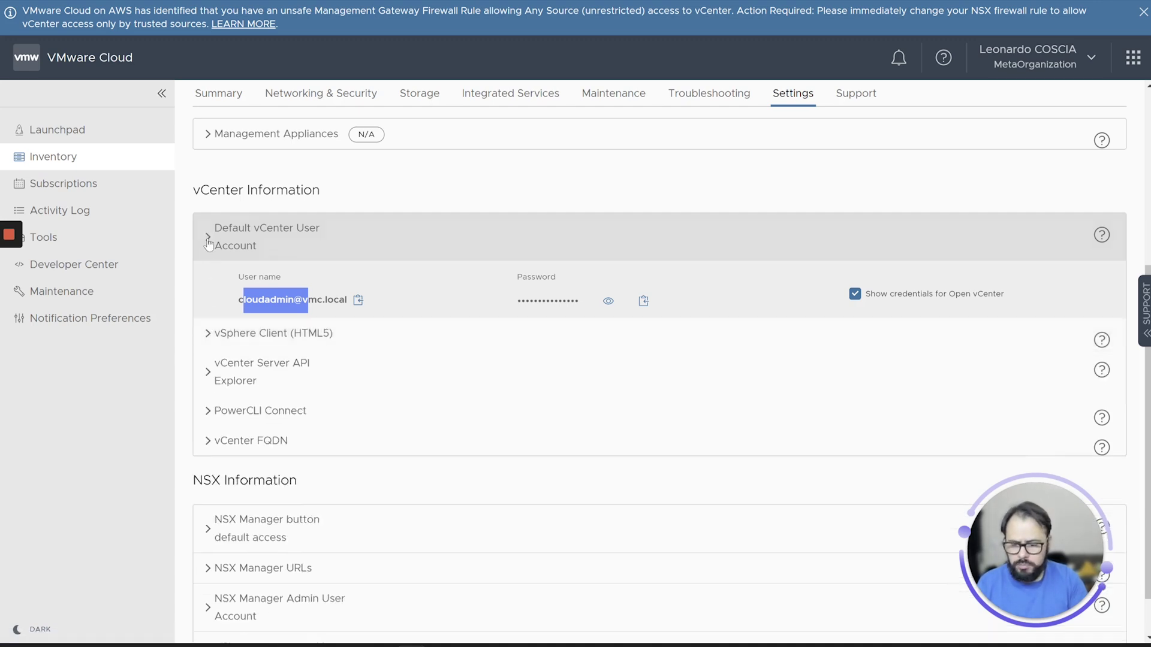
{"action": "left_click", "coordinate": [208, 237]}
Step: Copy the vCenter Server API Explorer URL from the vCenter information and open it in a new browser tab
{"action": "left_click", "coordinate": [205, 324]}
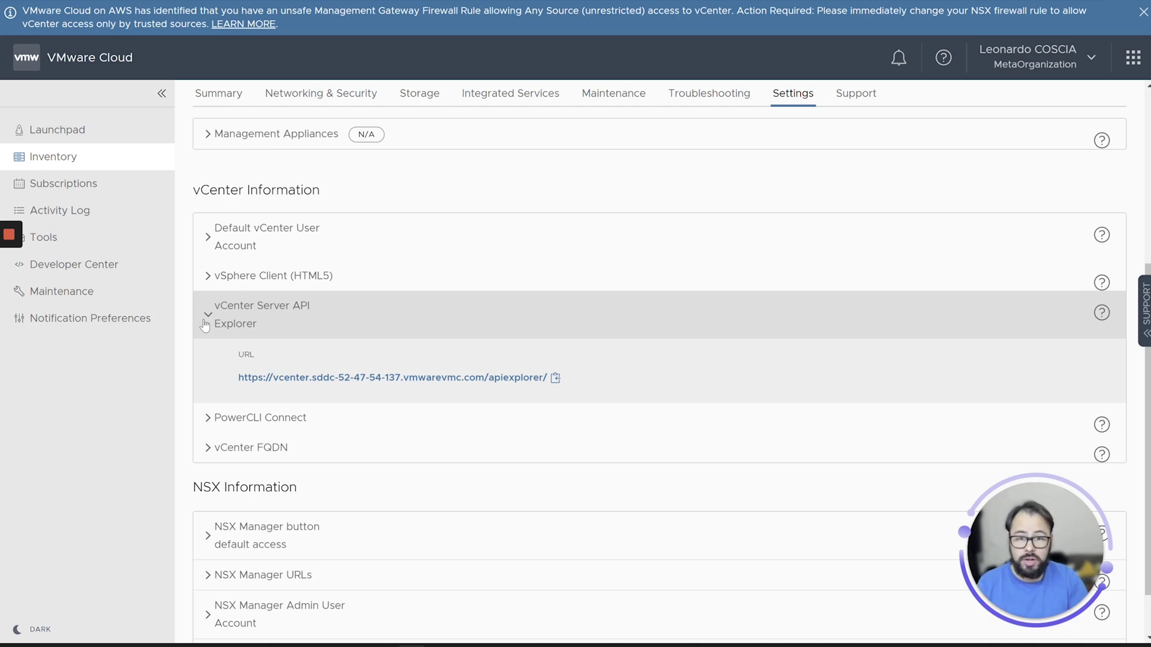
{"action": "left_click", "coordinate": [555, 378]}
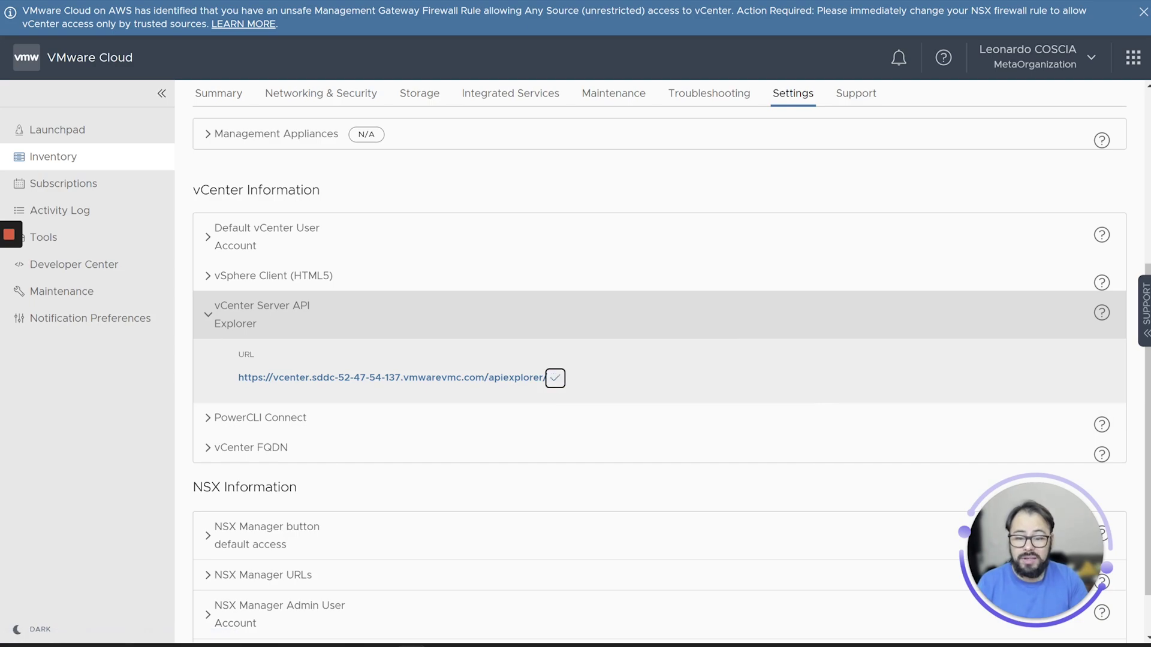
{"action": "key", "text": "ctrl+t"}
{"action": "type", "text": "https://vcenter.sddc-52-47-54-137.vmwarevmc.com/apiexplorer/"}
{"action": "key", "text": "Return"}
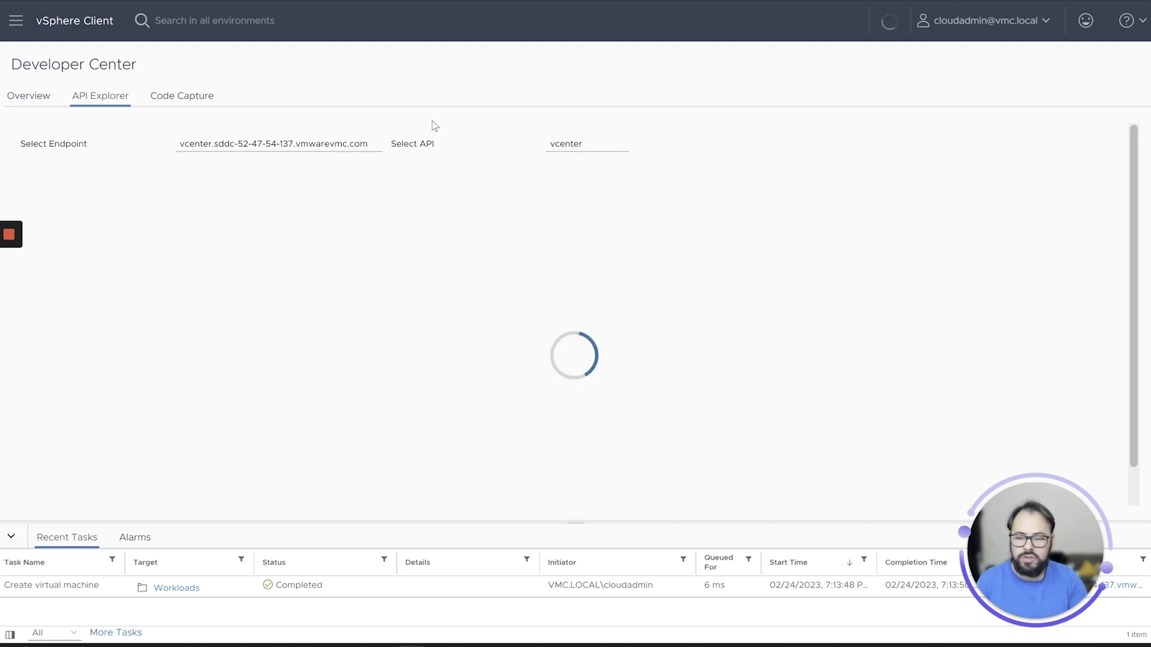
Step: Return to SDDC-DEMO's settings, review the PowerCLI Connect command, and leave only the vCenter FQDN entry expanded under vCenter Information
{"action": "key", "text": "alt+Tab"}
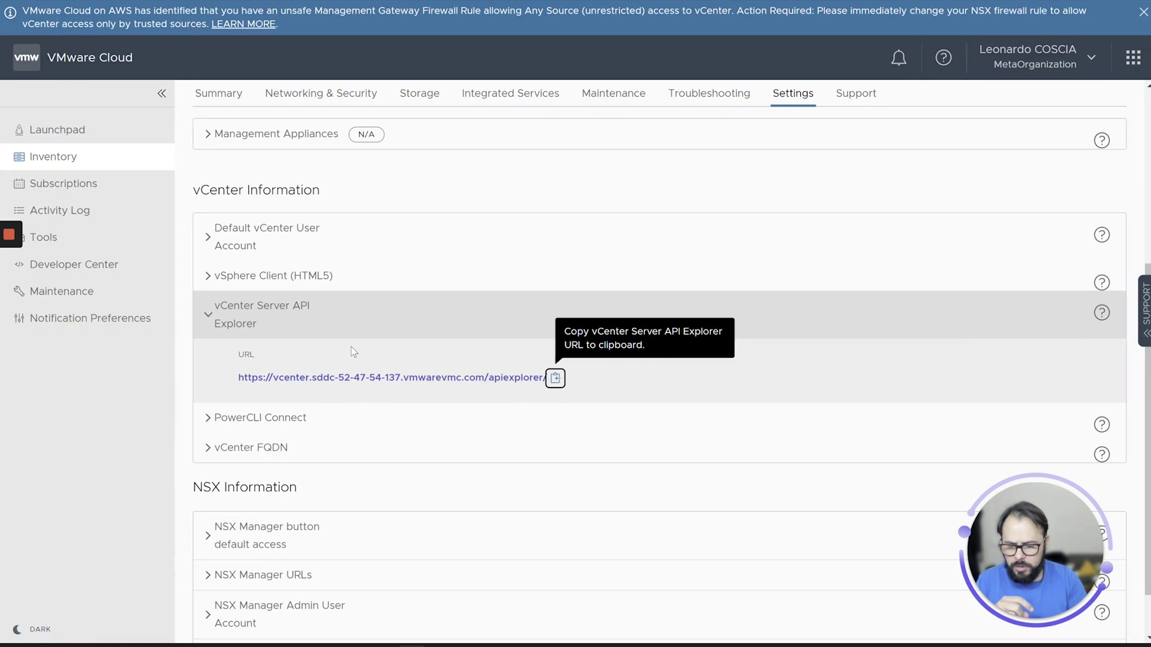
{"action": "left_click", "coordinate": [205, 427]}
{"action": "scroll", "coordinate": [297, 342], "scroll_direction": "down", "scroll_amount": 1}
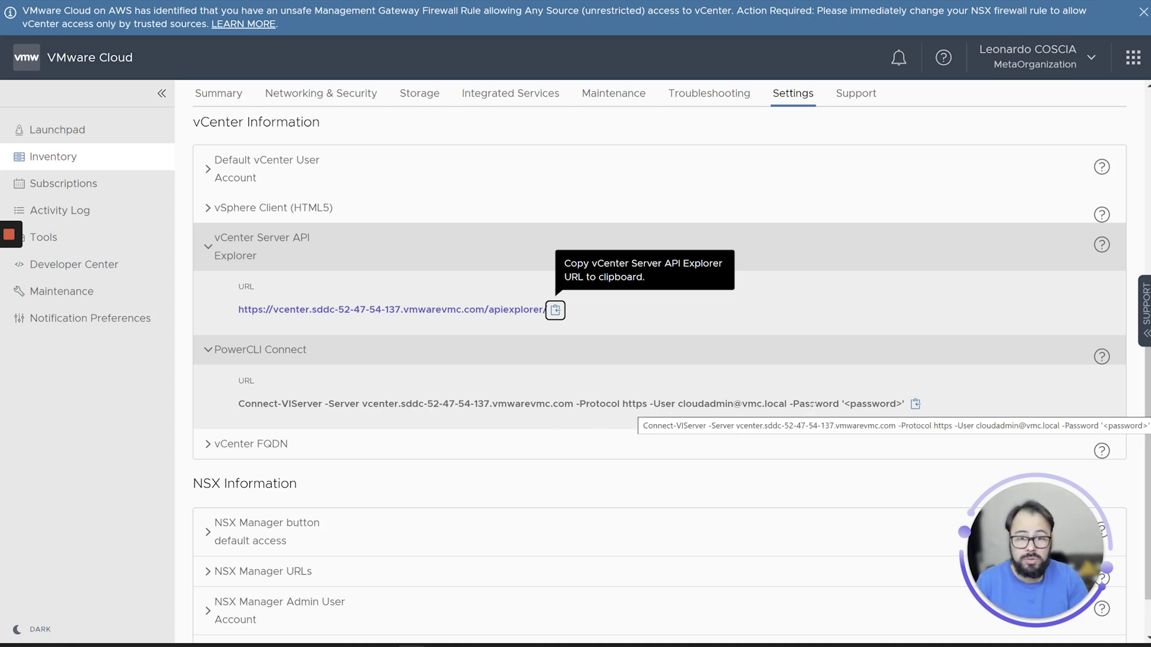
{"action": "left_click", "coordinate": [381, 449]}
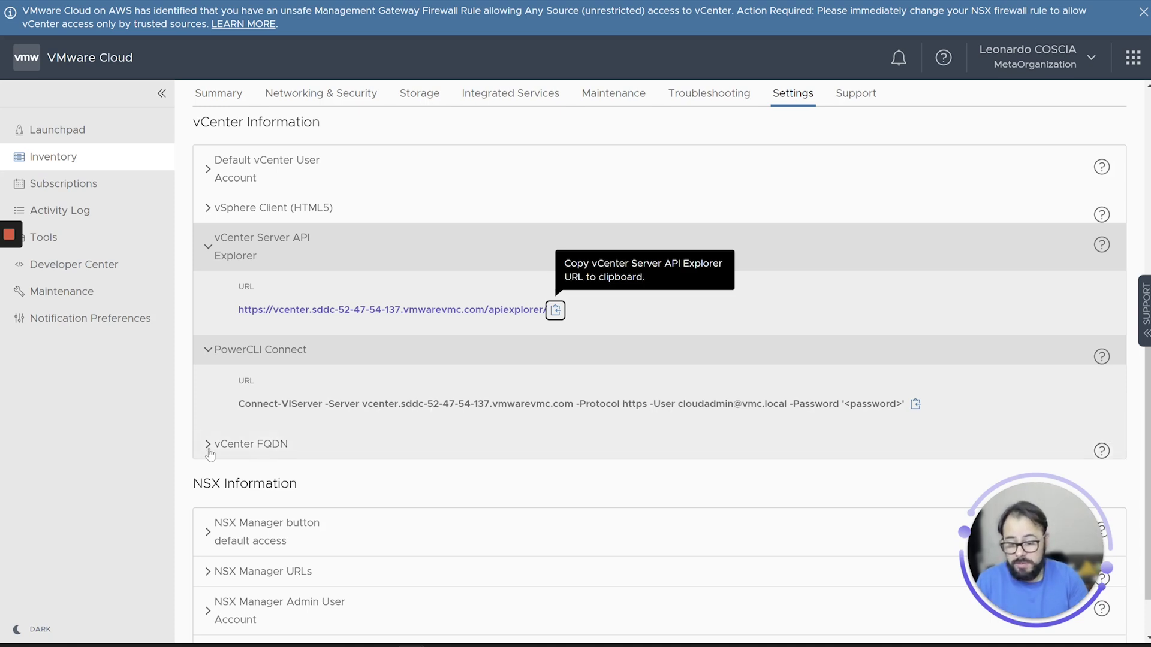
{"action": "left_click", "coordinate": [207, 250]}
{"action": "left_click", "coordinate": [212, 286]}
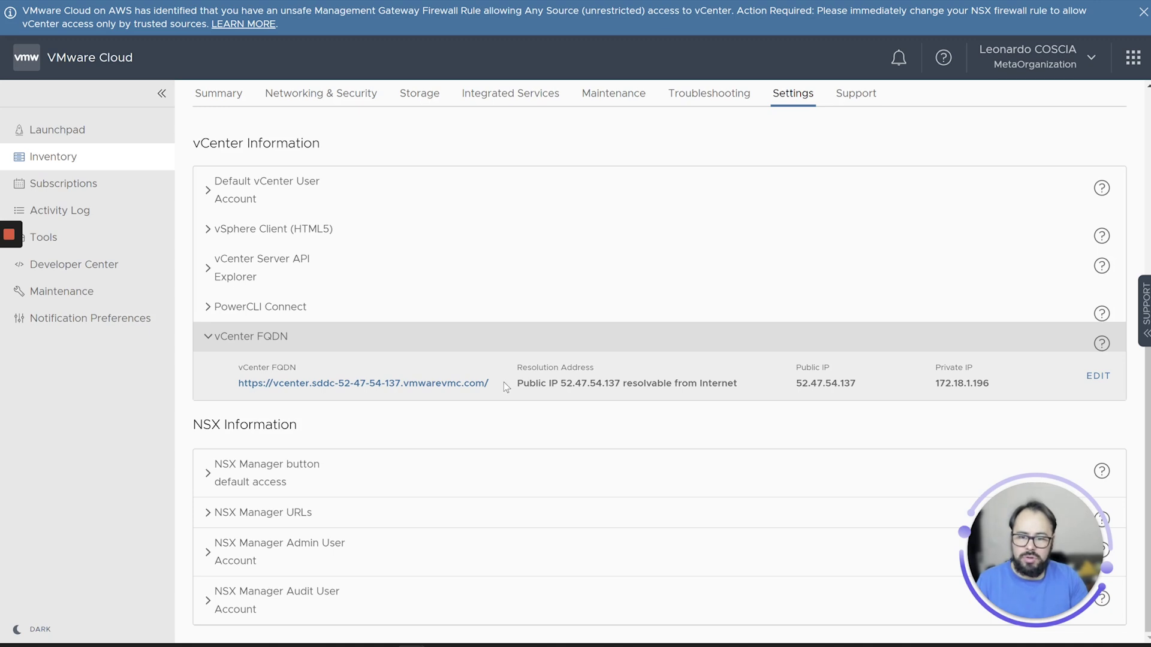
Step: Examine the vCenter FQDN's IP addresses and resolution address choices, cancel the edit and collapse the entry
{"action": "left_click_drag", "start_coordinate": [561, 384], "coordinate": [621, 384]}
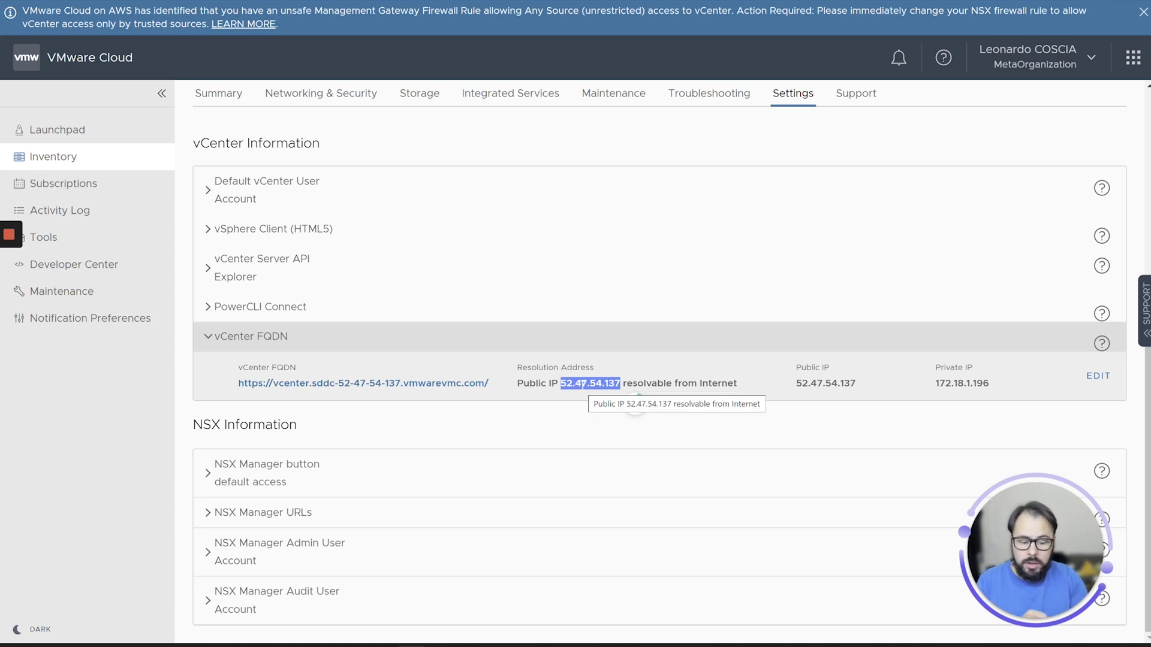
{"action": "left_click_drag", "start_coordinate": [935, 366], "coordinate": [990, 390]}
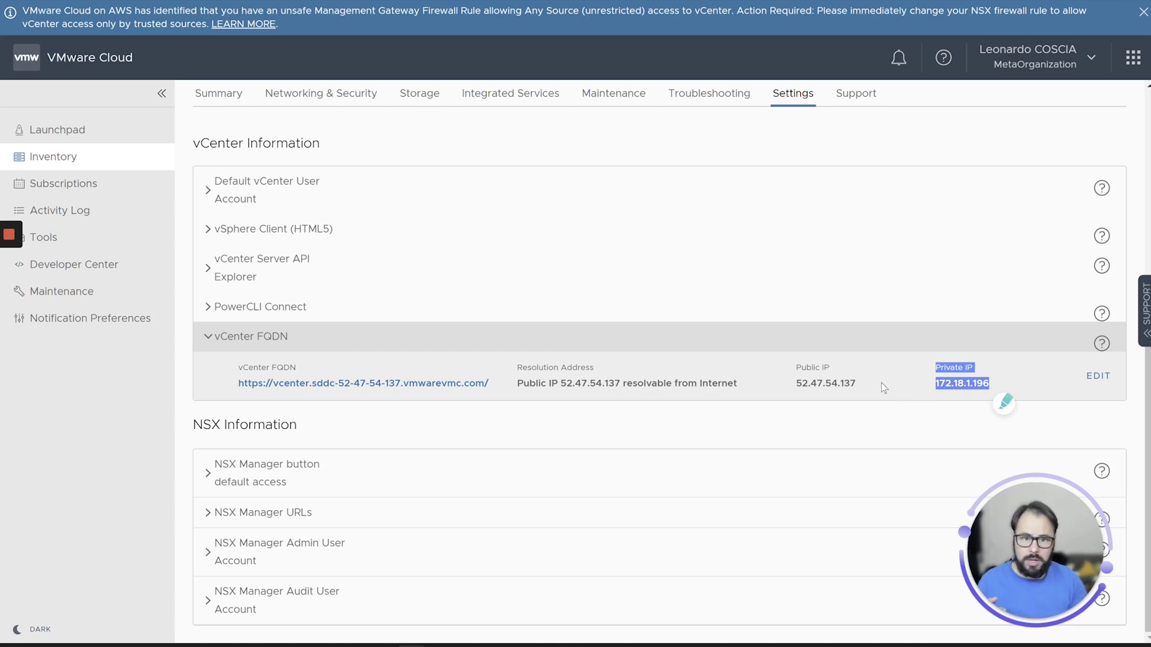
{"action": "left_click", "coordinate": [1083, 383]}
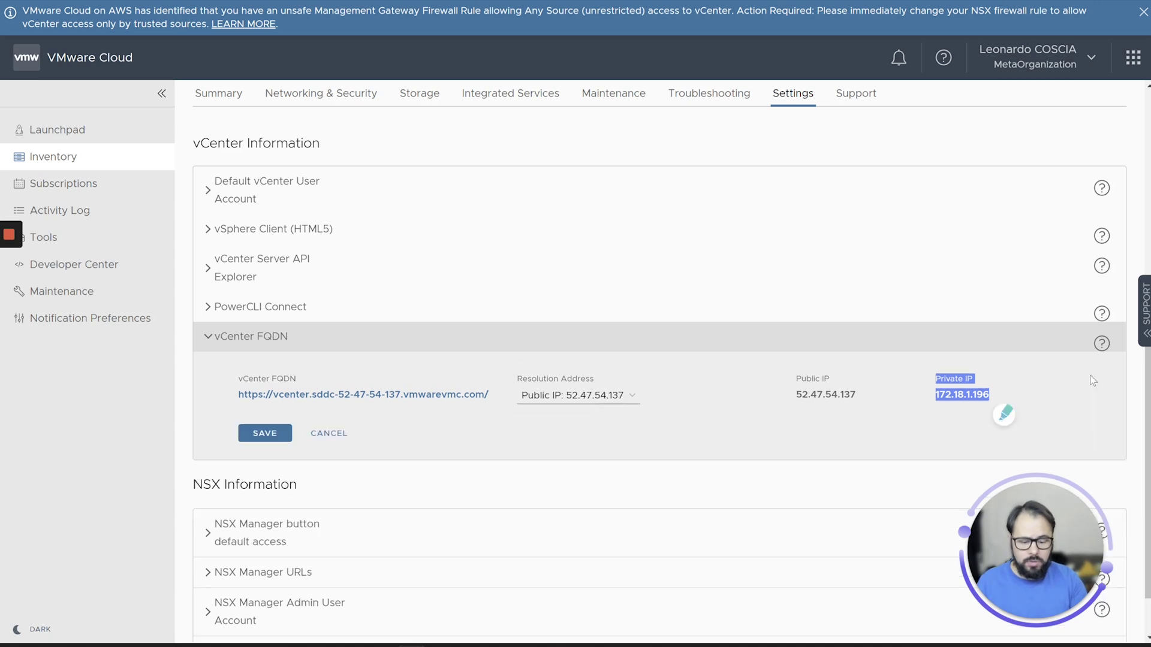
{"action": "left_click", "coordinate": [621, 397]}
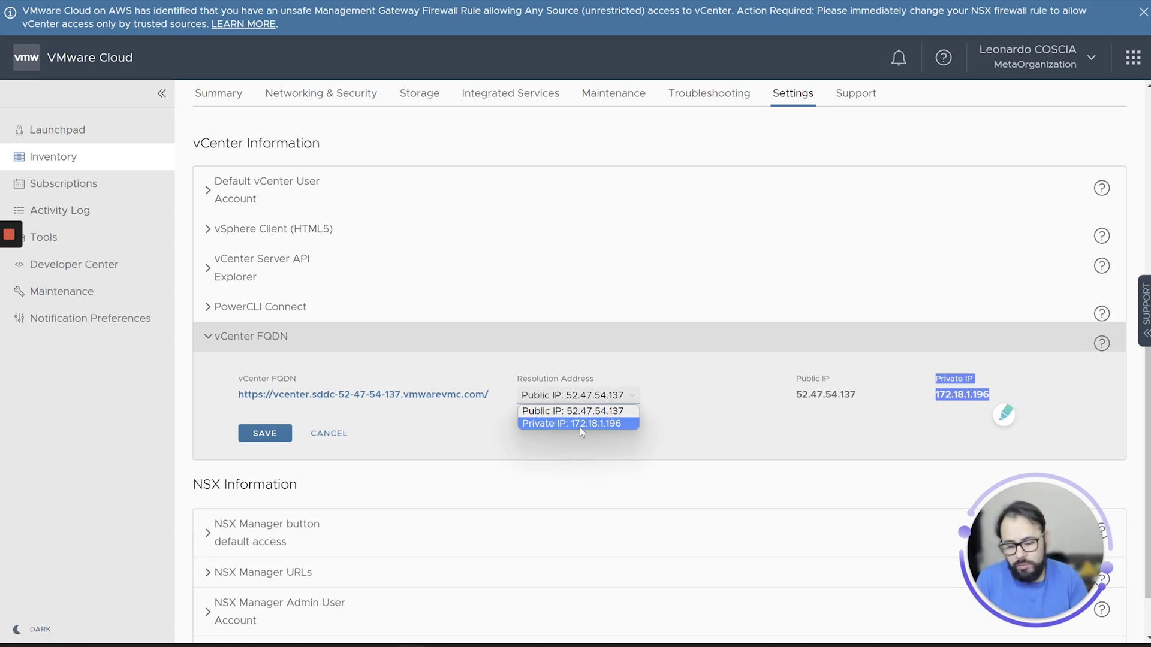
{"action": "left_click", "coordinate": [329, 433]}
{"action": "left_click", "coordinate": [211, 339]}
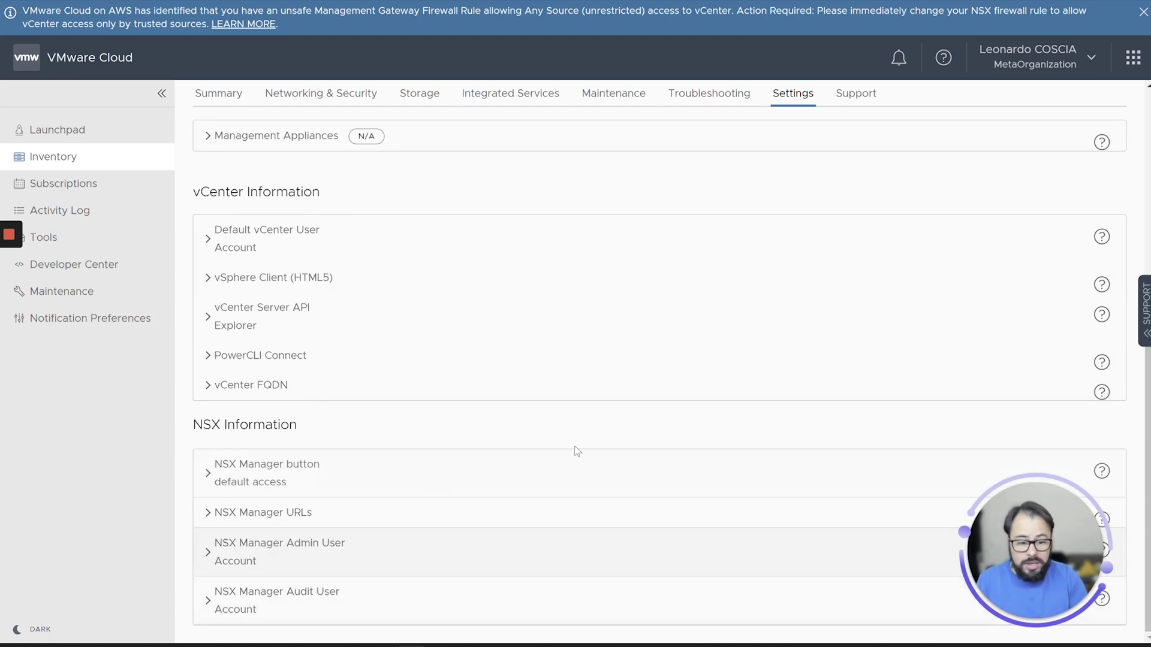
Step: Review the public and private NSX Manager URLs, expand the NSX Manager admin user account and collapse the URLs
{"action": "left_click", "coordinate": [206, 514]}
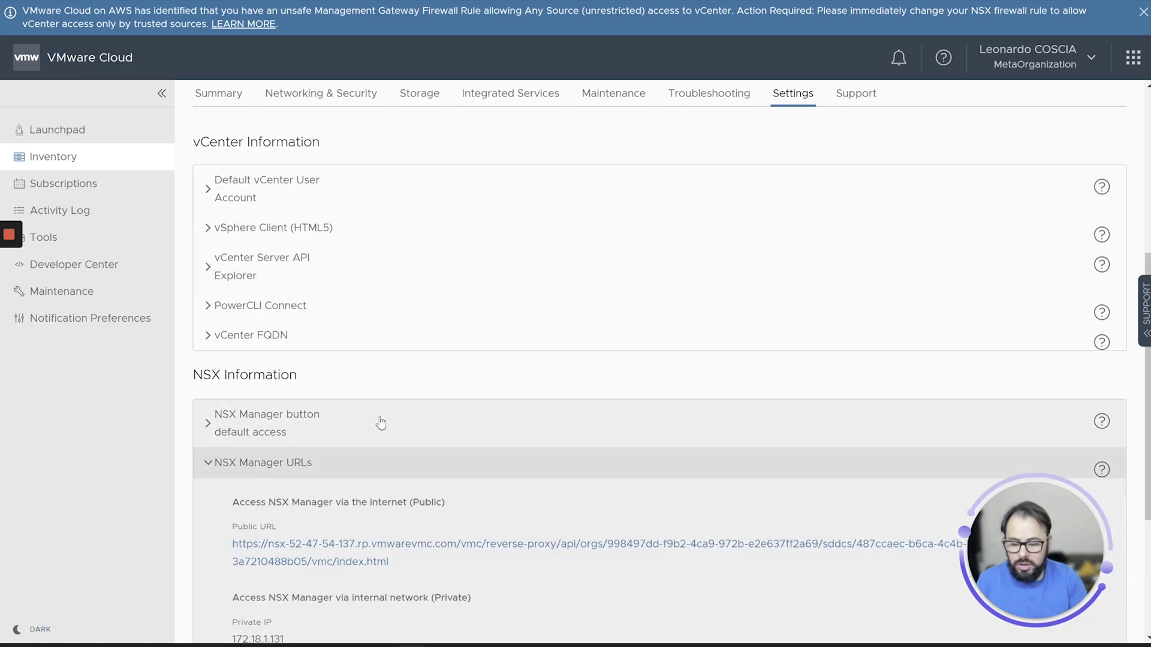
{"action": "scroll", "coordinate": [380, 424], "scroll_direction": "down", "scroll_amount": 5}
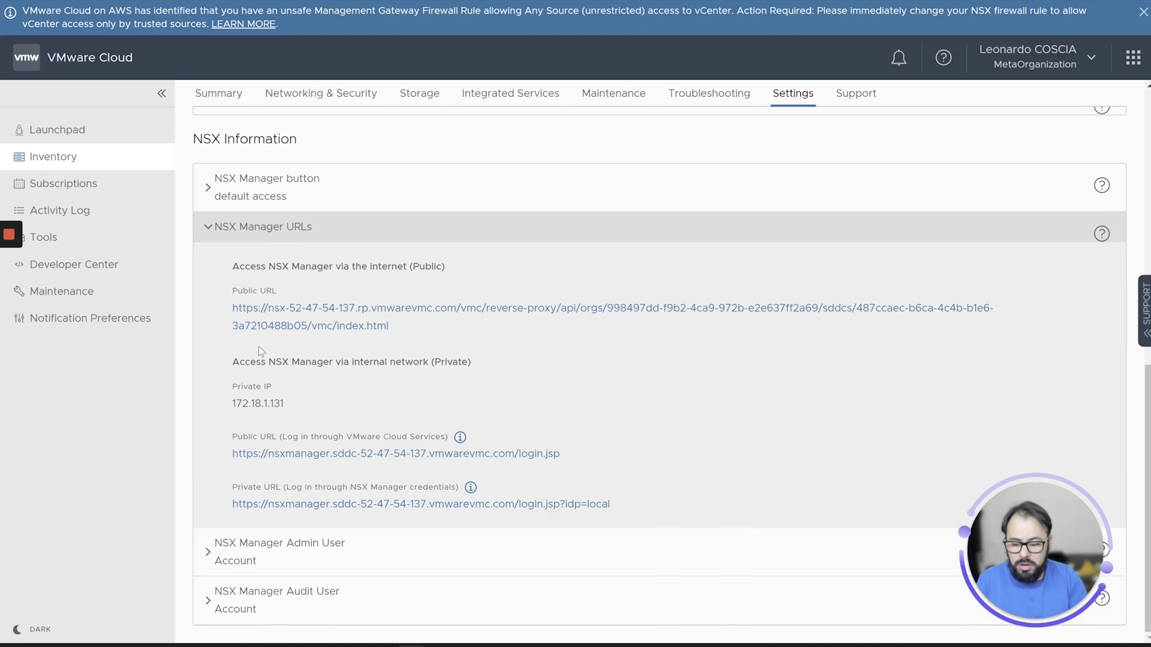
{"action": "left_click", "coordinate": [209, 544]}
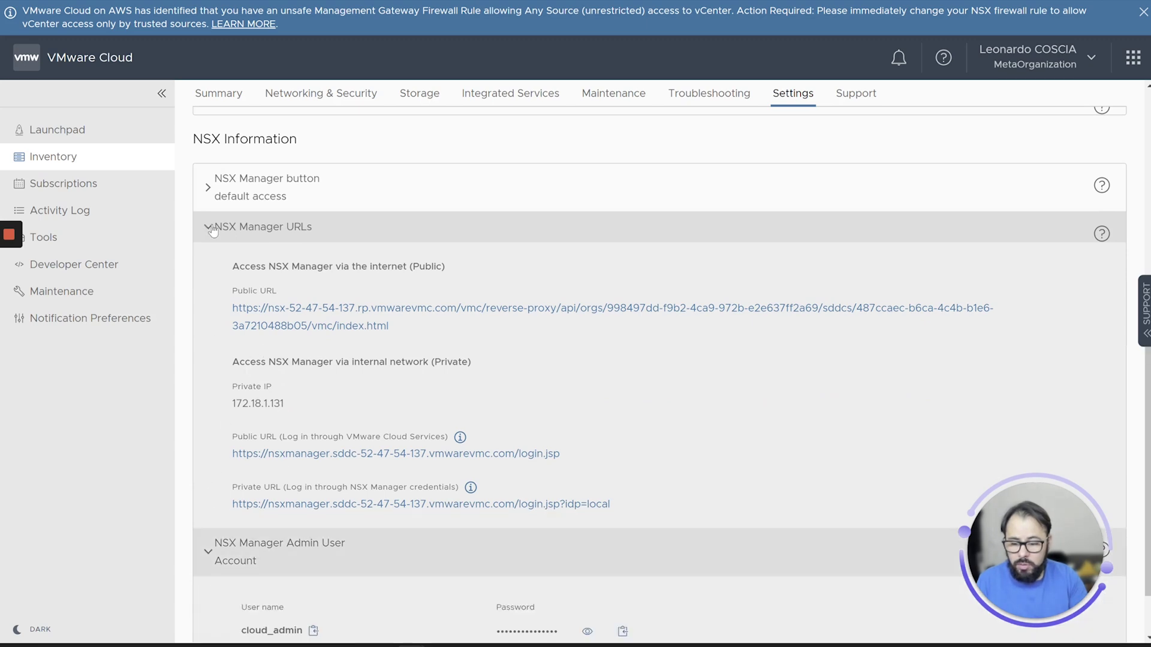
{"action": "left_click", "coordinate": [208, 227]}
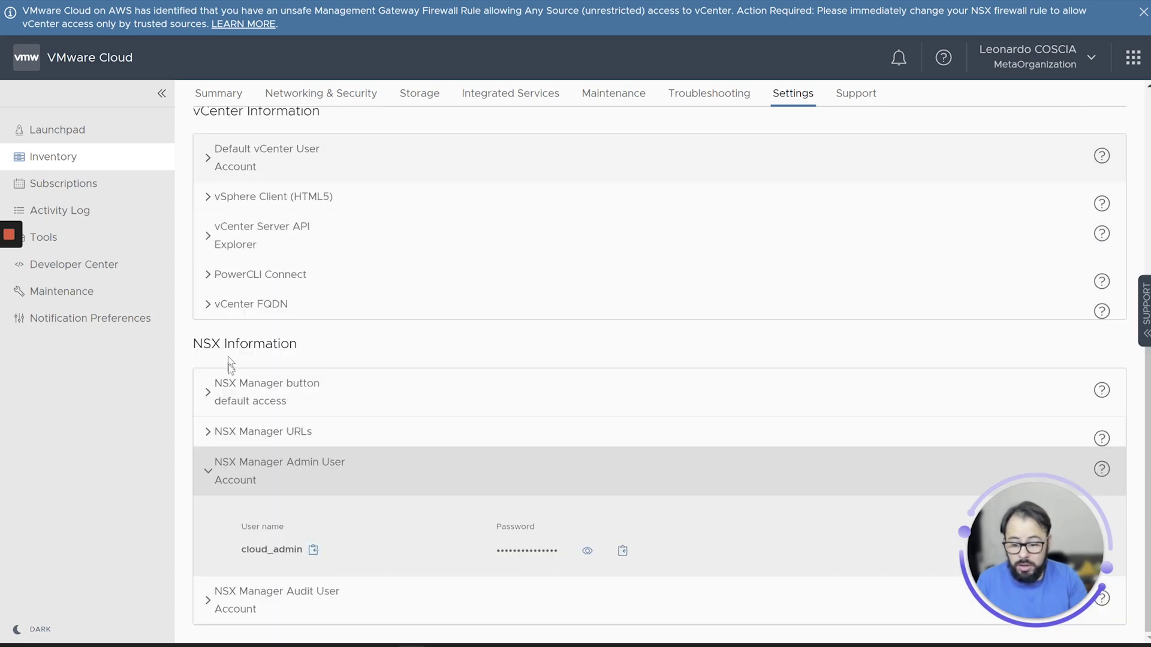
Step: Examine the choices for the NSX Manager button's default access without changing the setting
{"action": "left_click", "coordinate": [215, 396]}
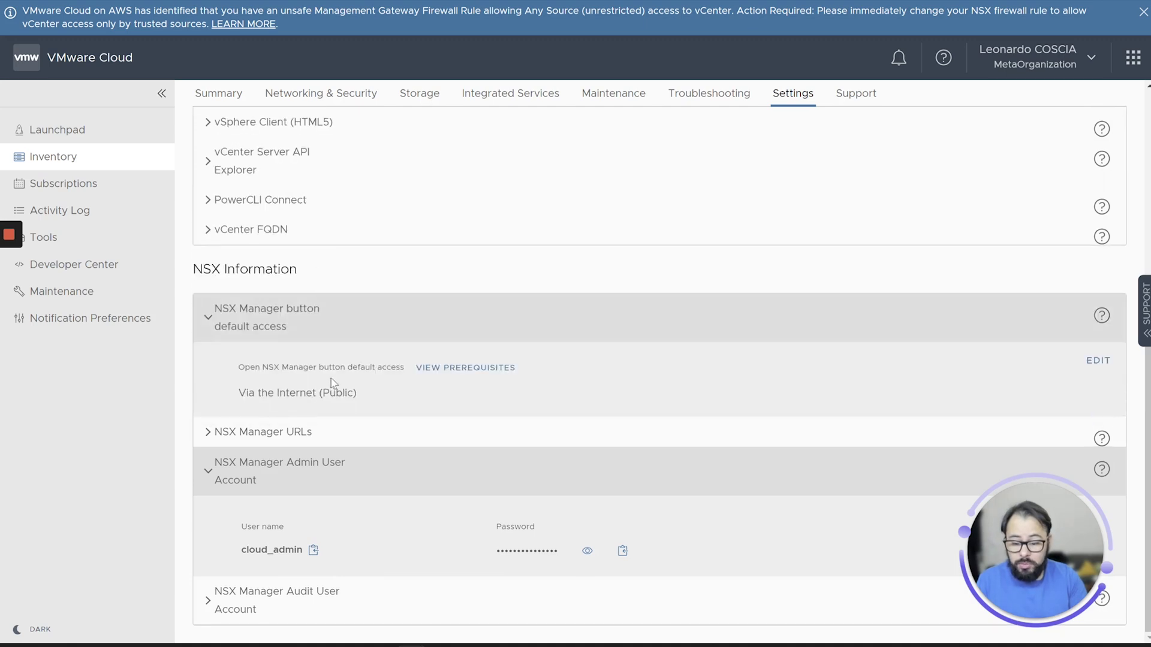
{"action": "left_click_drag", "start_coordinate": [239, 393], "coordinate": [347, 394]}
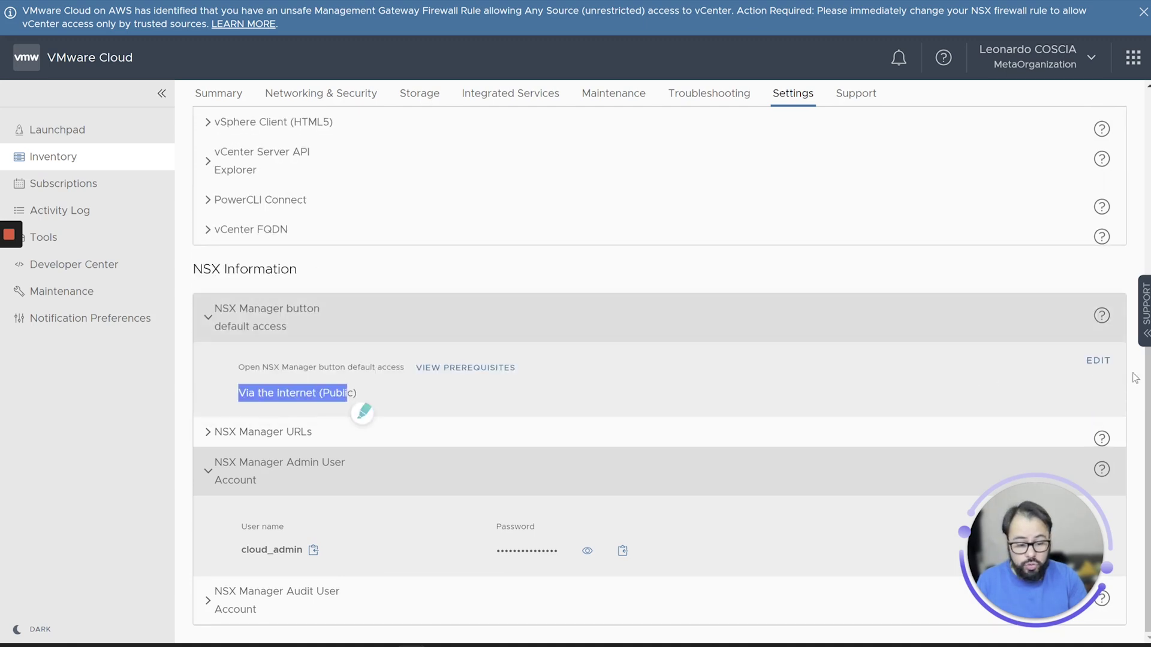
{"action": "left_click", "coordinate": [1097, 363]}
{"action": "left_click", "coordinate": [308, 394]}
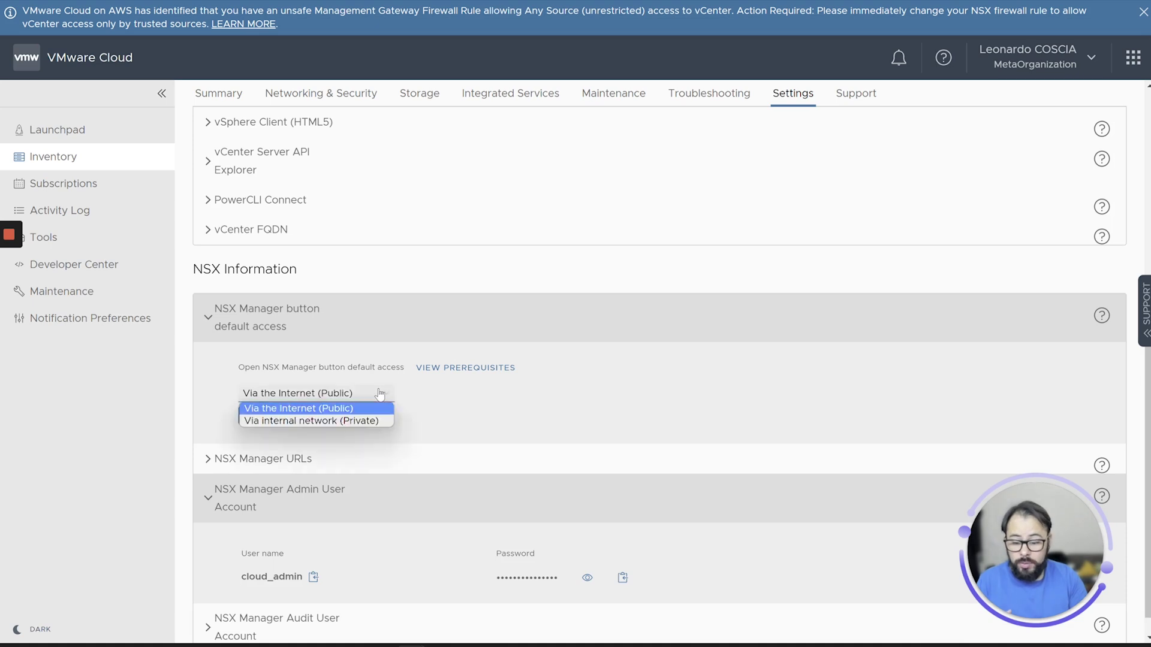
{"action": "left_click", "coordinate": [460, 462]}
Step: Expand the NSX Manager audit user account and review its credential entries alongside the admin account
{"action": "scroll", "coordinate": [358, 392], "scroll_direction": "down", "scroll_amount": 5}
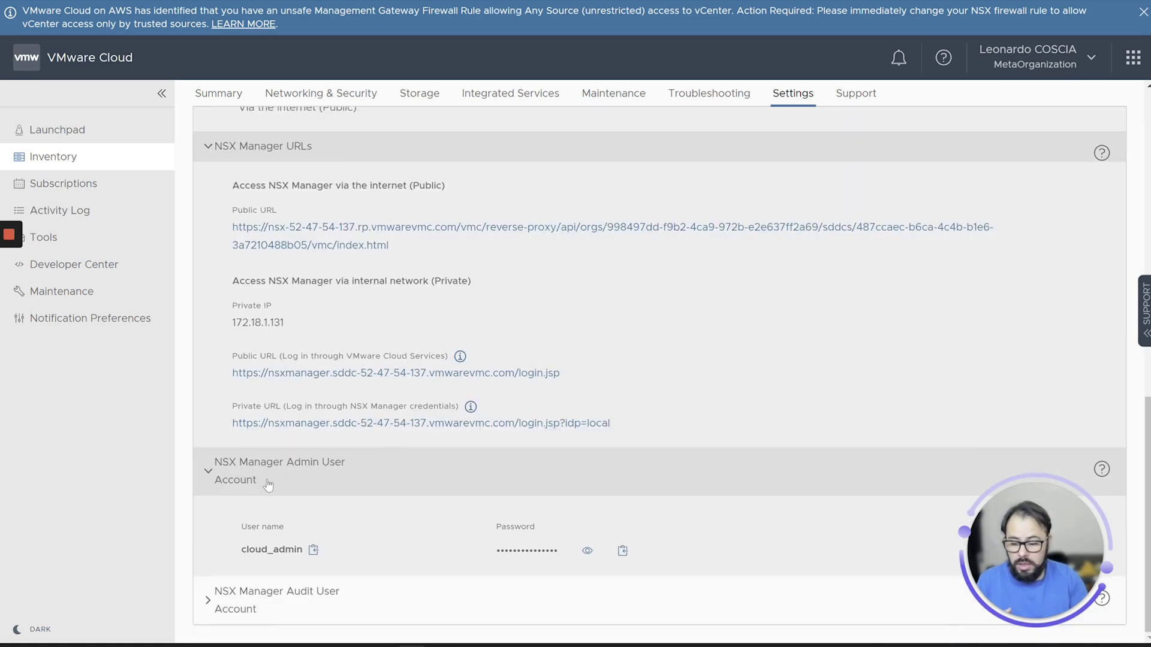
{"action": "left_click", "coordinate": [216, 599]}
{"action": "scroll", "coordinate": [419, 599], "scroll_direction": "down", "scroll_amount": 1}
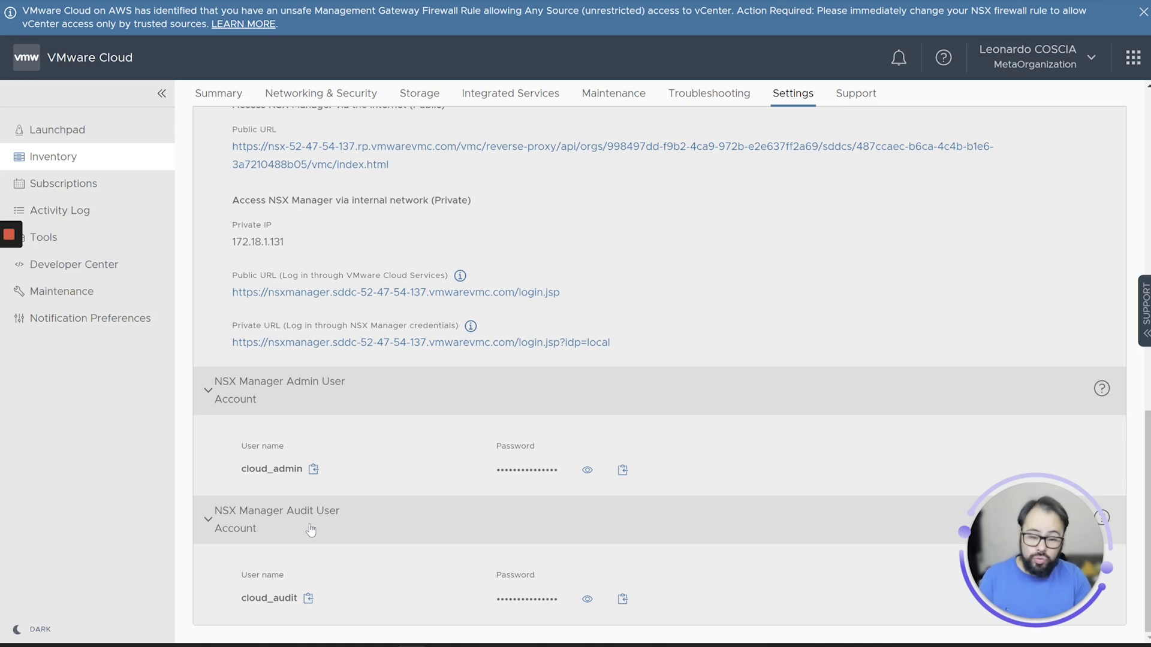
Step: Collapse the NSX Manager button default access and NSX Manager URLs entries under NSX Information
{"action": "scroll", "coordinate": [310, 530], "scroll_direction": "up", "scroll_amount": 8}
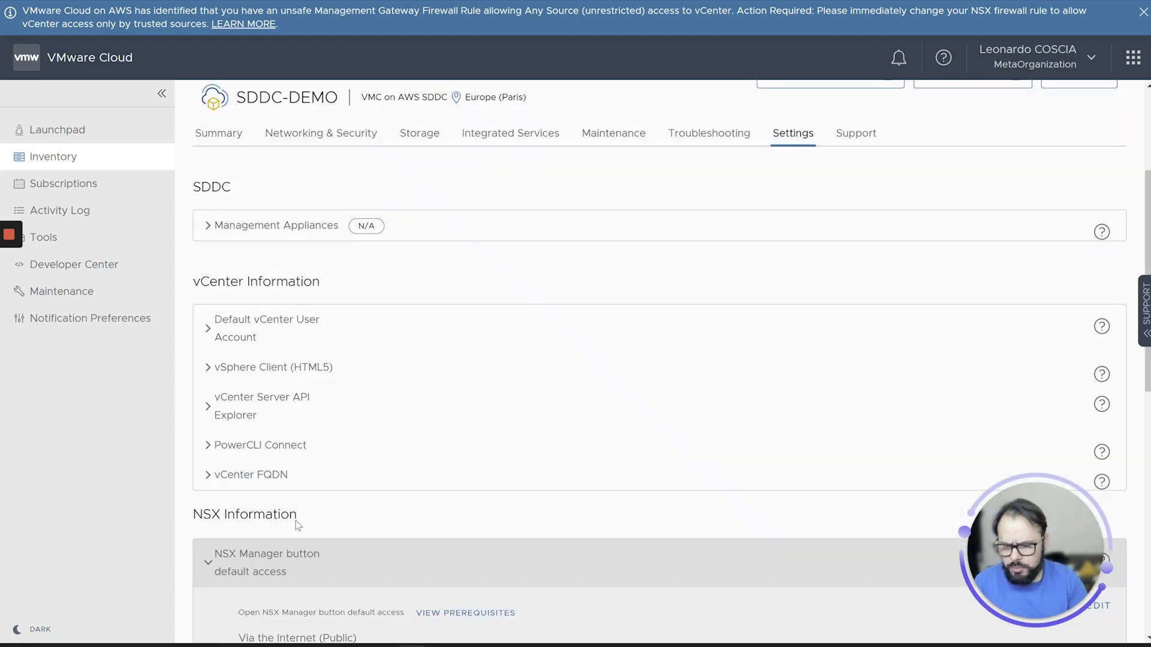
{"action": "left_click", "coordinate": [208, 562]}
{"action": "scroll", "coordinate": [207, 600], "scroll_direction": "down", "scroll_amount": 1}
{"action": "left_click", "coordinate": [205, 534]}
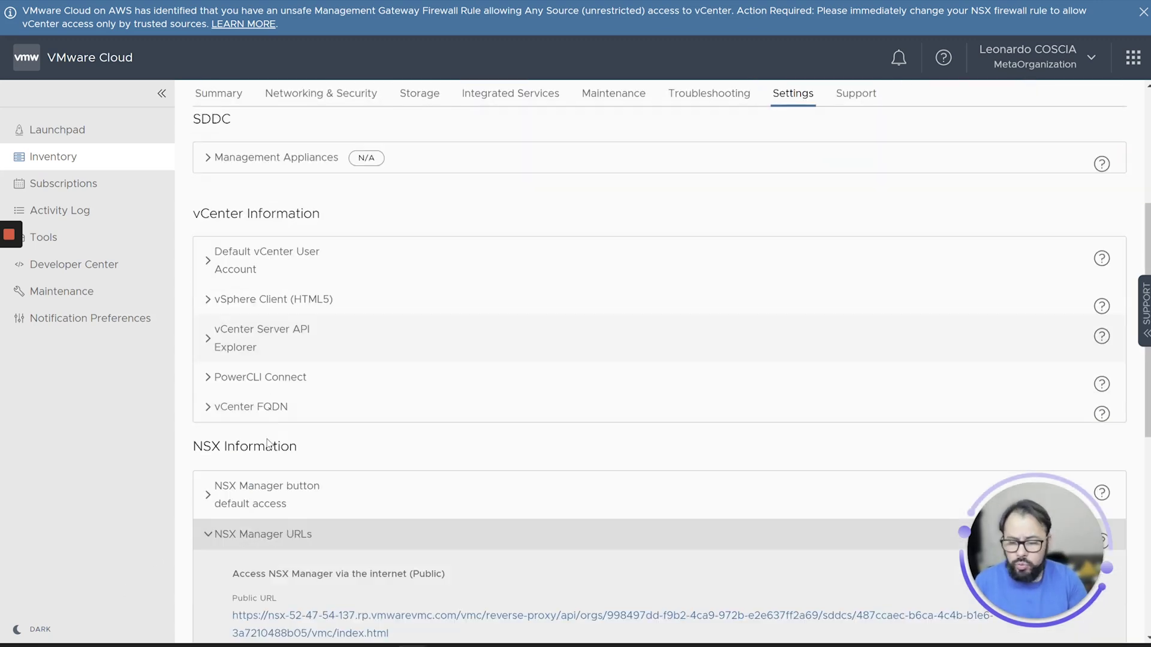
{"action": "left_click", "coordinate": [206, 535]}
{"action": "scroll", "coordinate": [206, 538], "scroll_direction": "down", "scroll_amount": 1}
{"action": "left_click", "coordinate": [213, 515]}
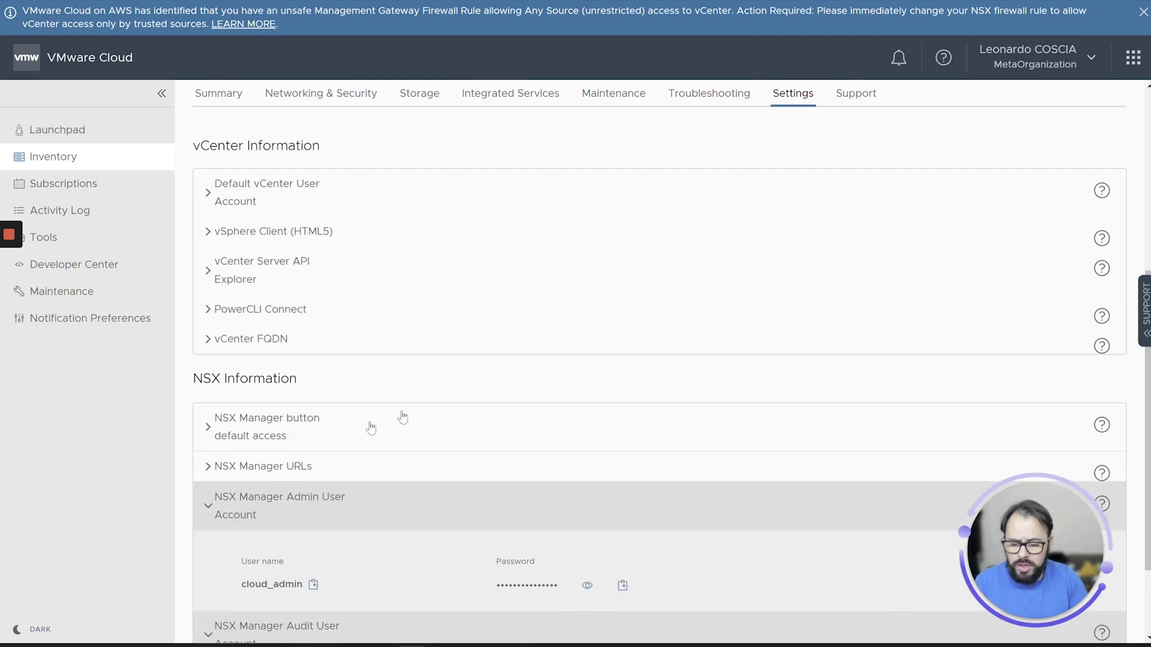
Step: Open SDDC-DEMO's support information and examine its Org ID and vCenter public IP
{"action": "scroll", "coordinate": [675, 267], "scroll_direction": "up", "scroll_amount": 5}
{"action": "left_click", "coordinate": [836, 337]}
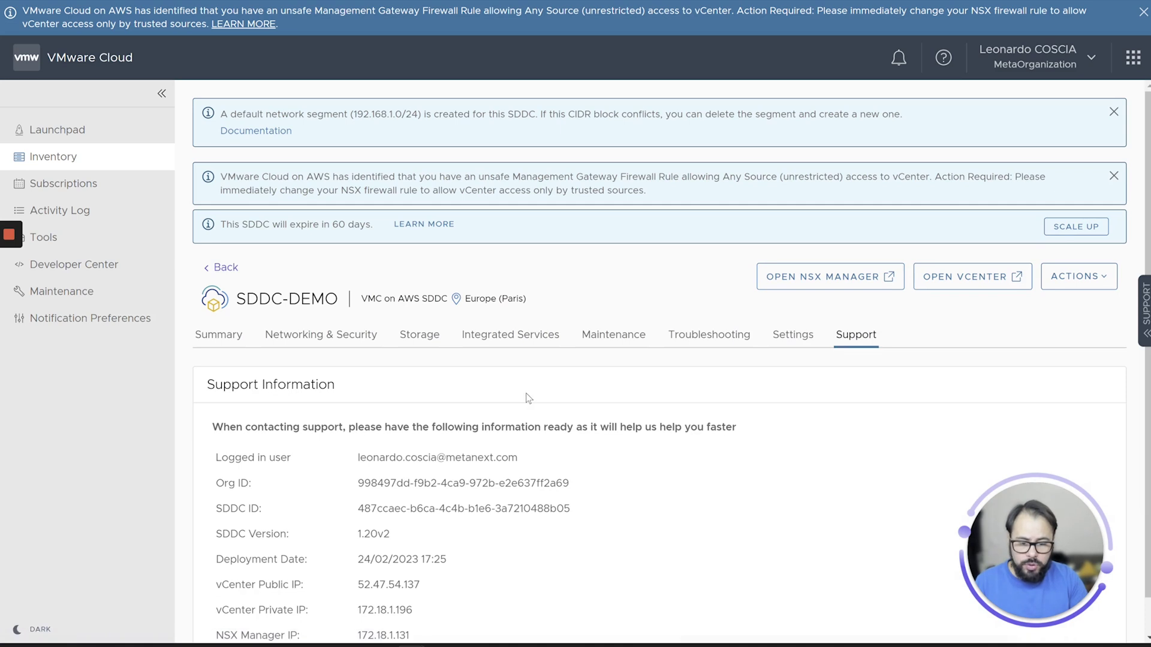
{"action": "scroll", "coordinate": [526, 395], "scroll_direction": "down", "scroll_amount": 1}
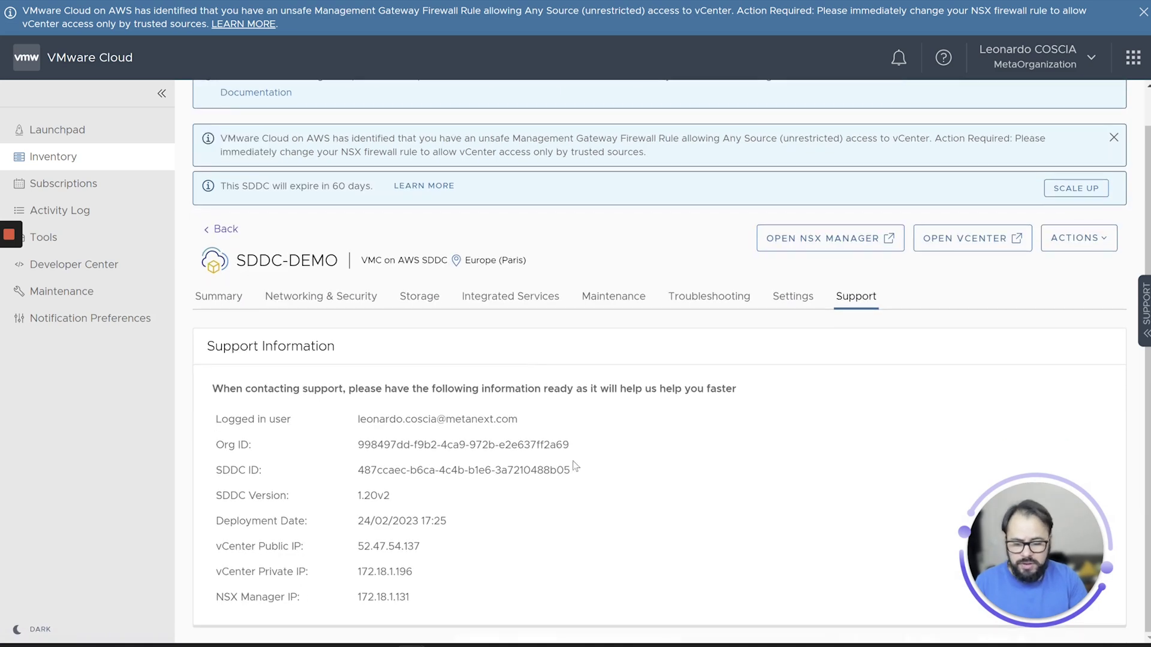
{"action": "left_click_drag", "start_coordinate": [357, 445], "coordinate": [555, 446]}
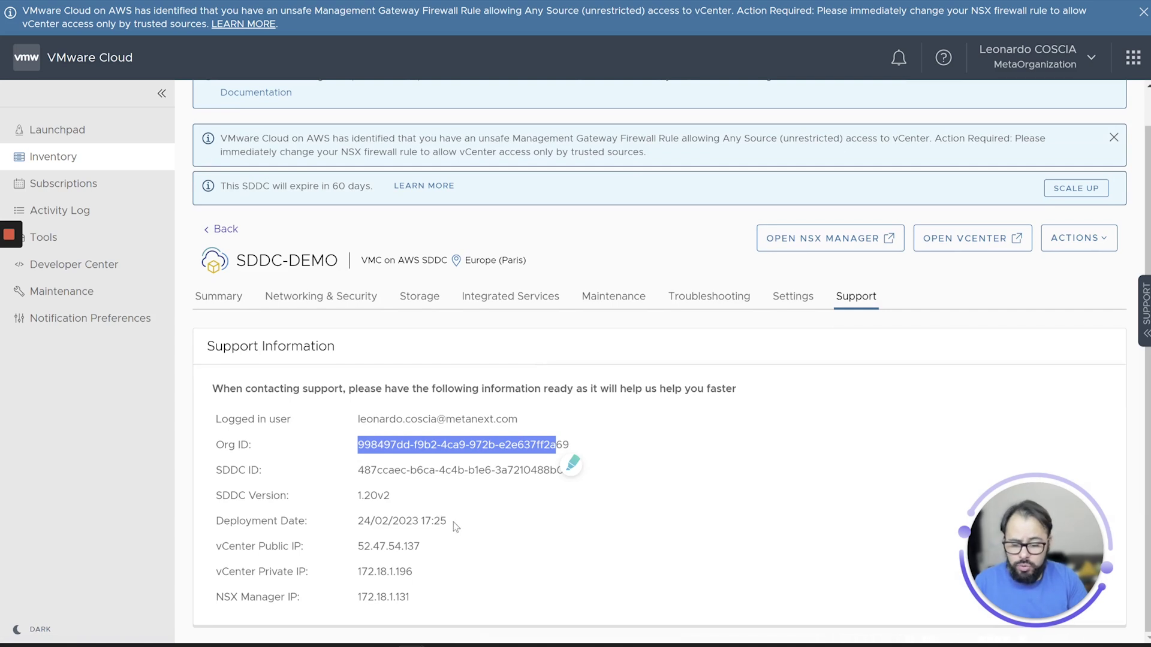
{"action": "left_click_drag", "start_coordinate": [422, 546], "coordinate": [341, 554]}
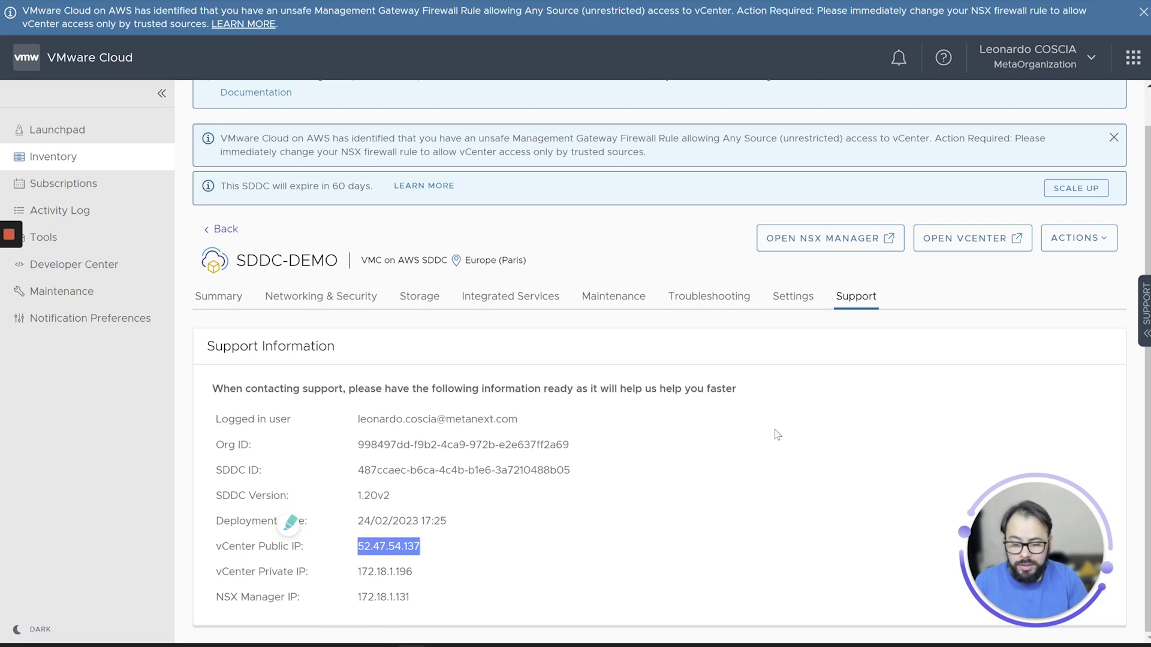
Step: Go back to SDDC-DEMO's settings, open the console's support pane and browse its popular help topics and support options
{"action": "left_click", "coordinate": [800, 305]}
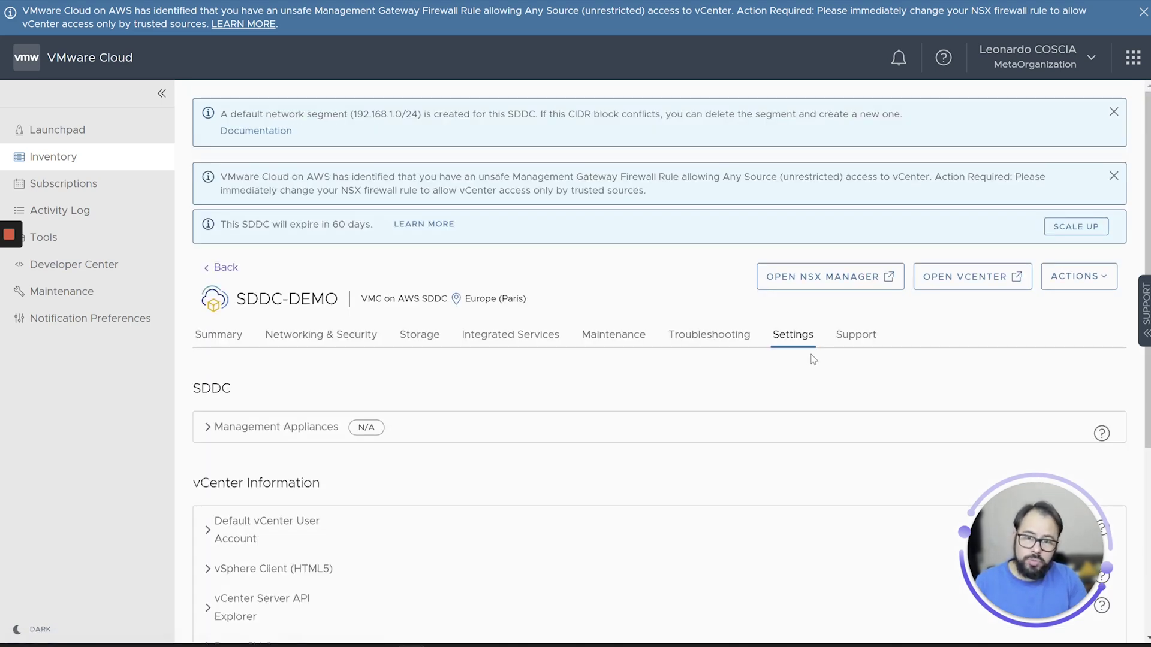
{"action": "mouse_move", "coordinate": [1021, 546]}
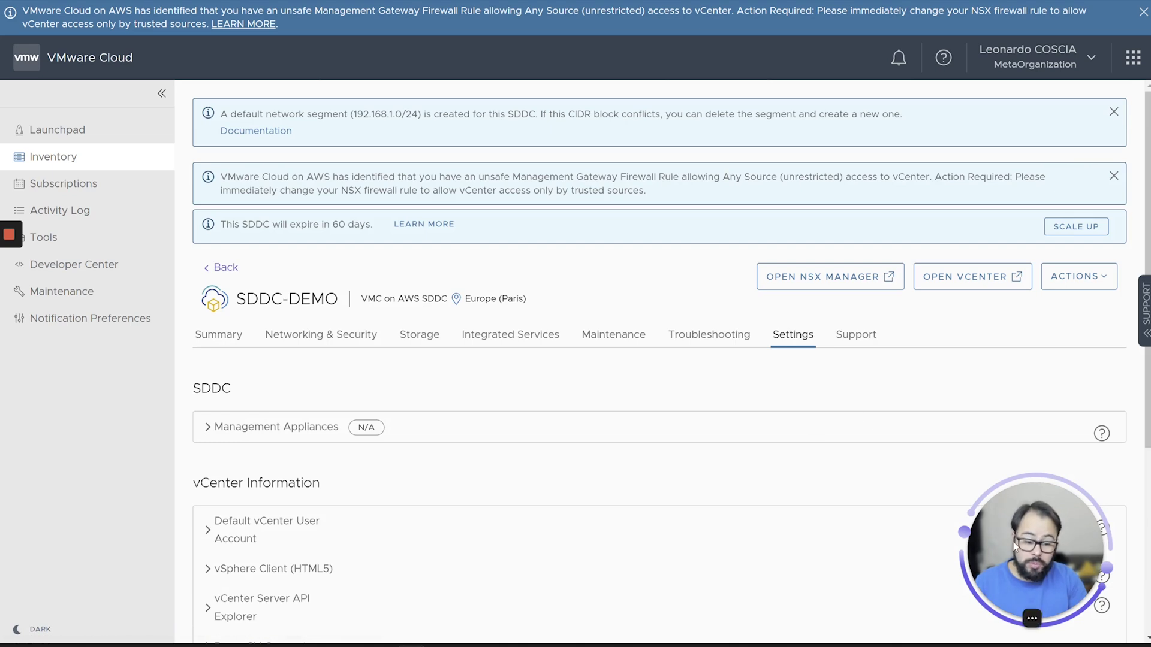
{"action": "left_click_drag", "start_coordinate": [1020, 547], "coordinate": [818, 543]}
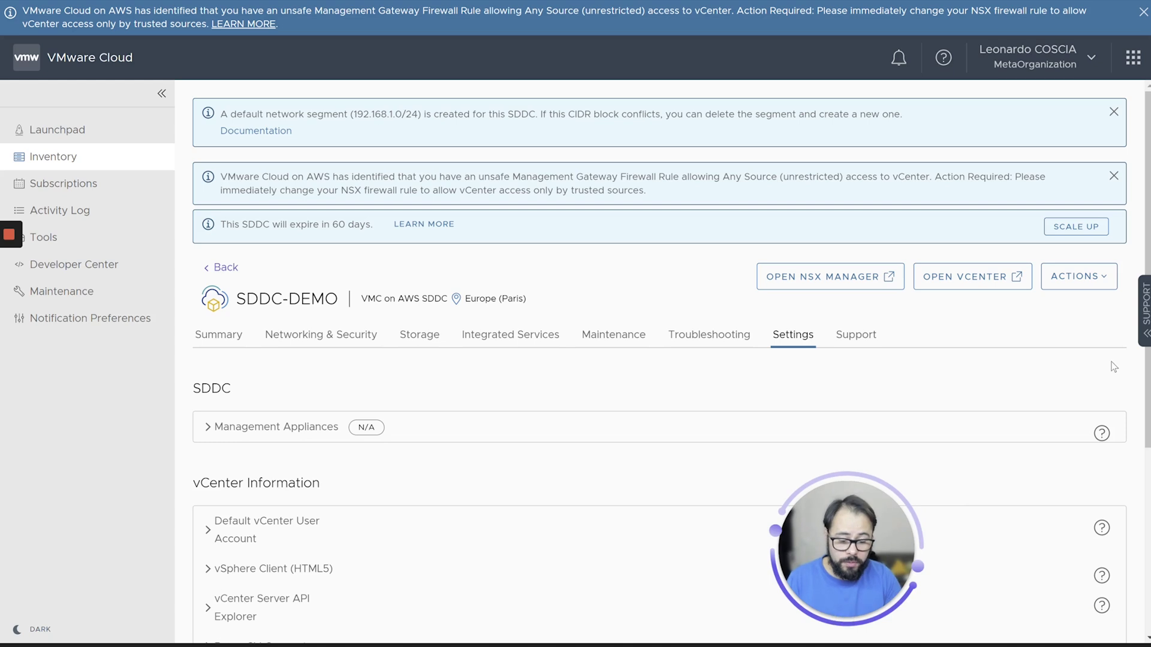
{"action": "left_click", "coordinate": [1142, 307]}
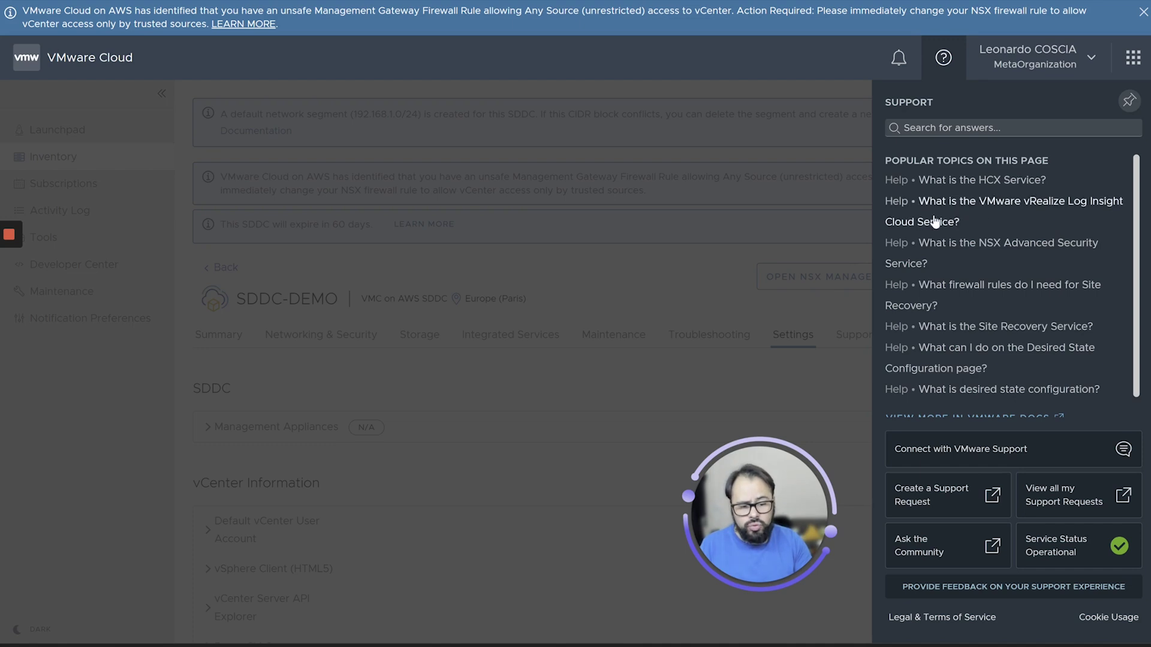
{"action": "scroll", "coordinate": [928, 325], "scroll_direction": "down", "scroll_amount": 1}
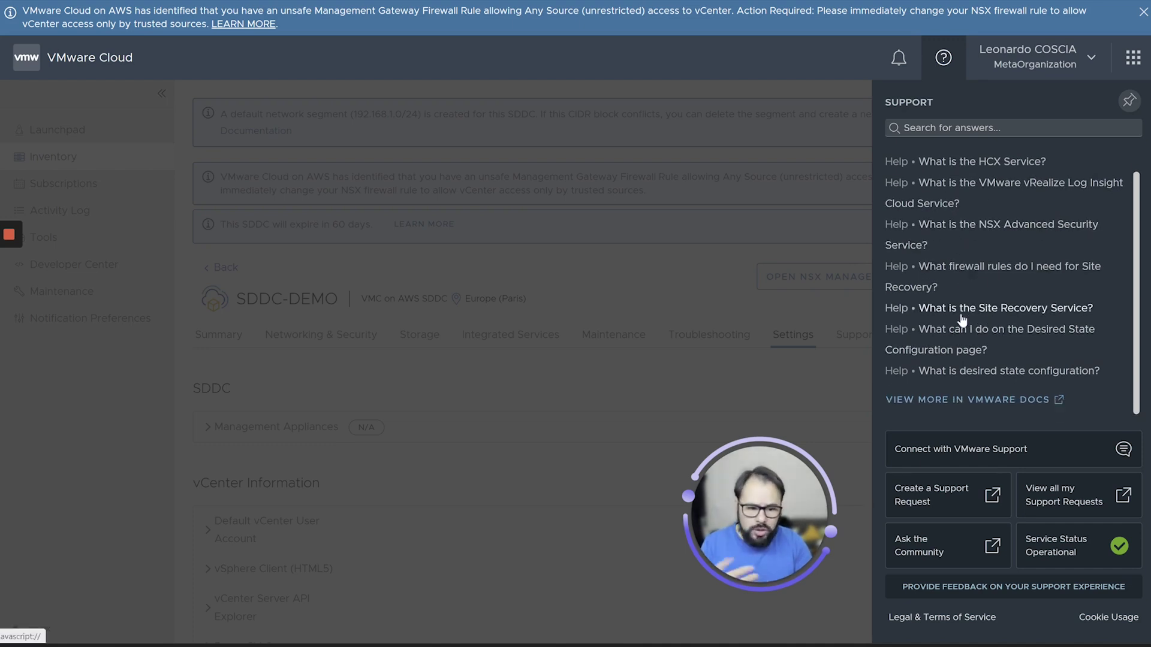
{"action": "scroll", "coordinate": [959, 316], "scroll_direction": "up", "scroll_amount": 1}
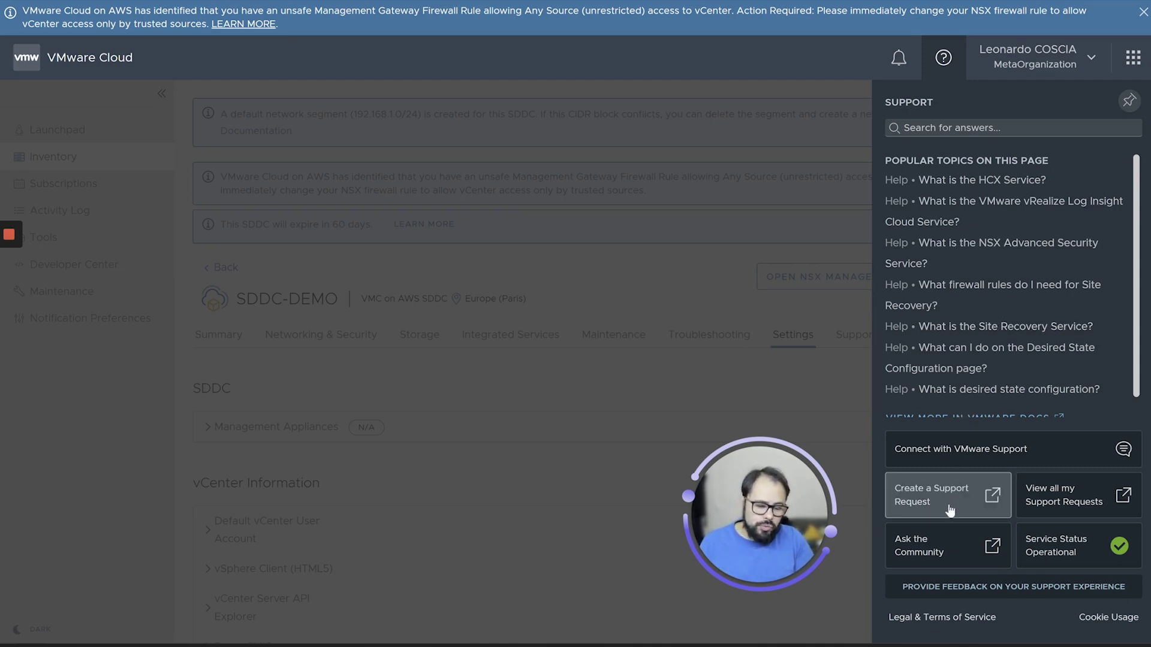
Step: Open the VMware Cloud Services status page and check the regional status of VMware Cloud on AWS SDDC
{"action": "left_click", "coordinate": [1054, 561]}
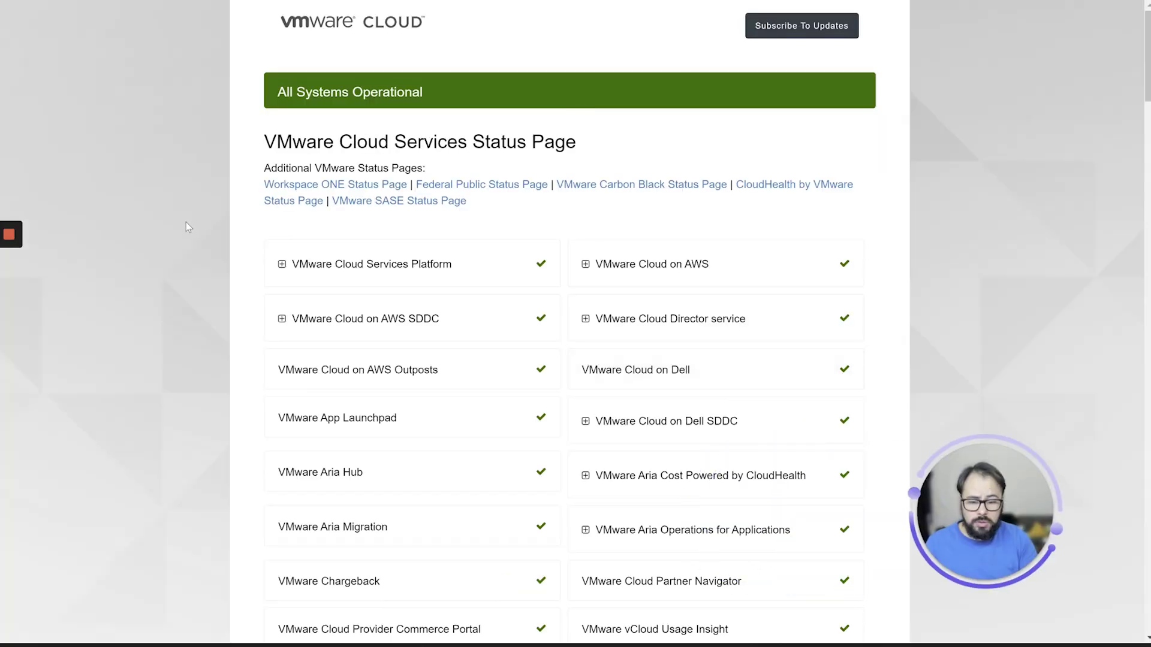
{"action": "left_click", "coordinate": [282, 319]}
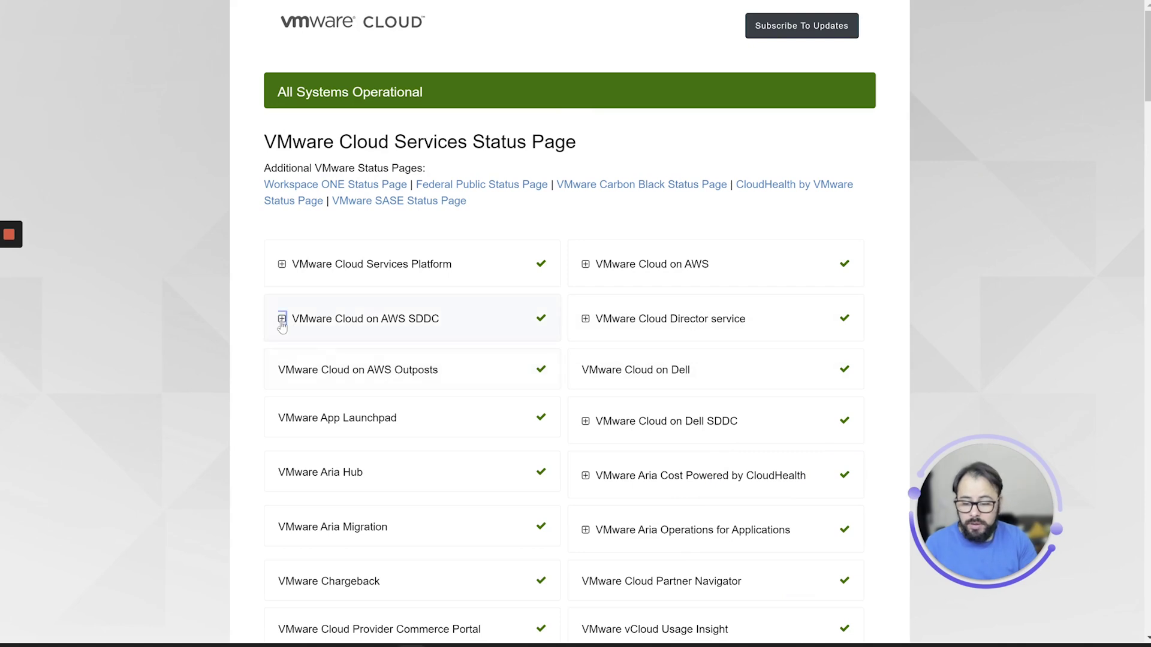
{"action": "scroll", "coordinate": [312, 300], "scroll_direction": "down", "scroll_amount": 2}
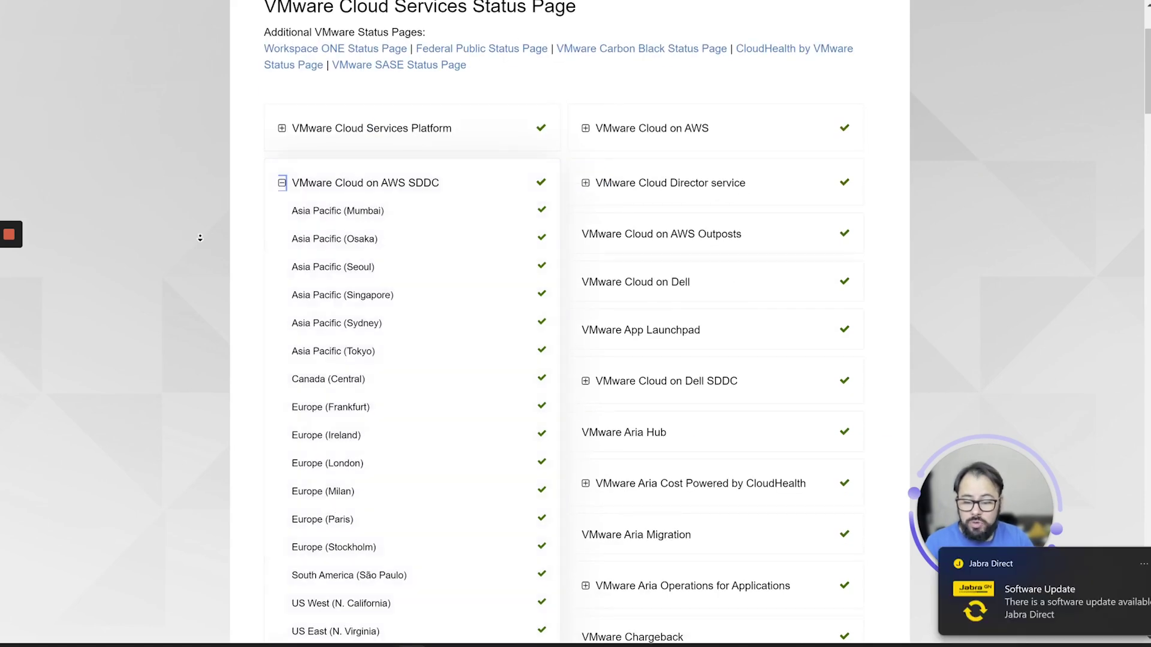
{"action": "scroll", "coordinate": [274, 290], "scroll_direction": "down", "scroll_amount": 1}
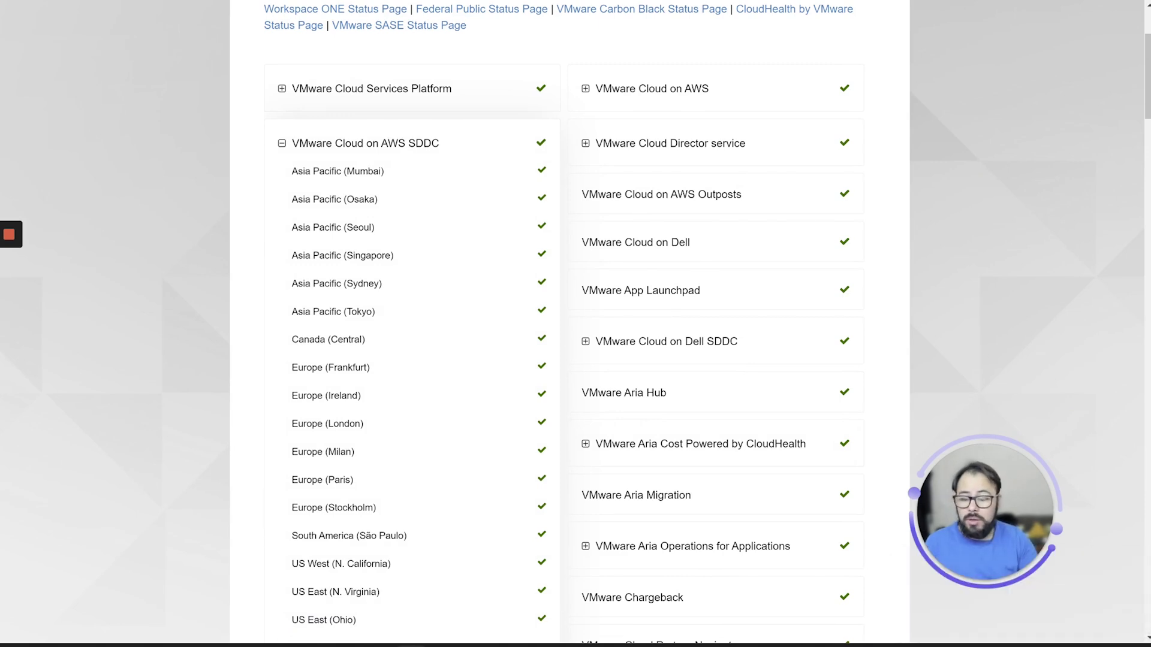
Step: Return from the status page to SDDC-DEMO, close the support pane and examine the Networking & Security overview
{"action": "scroll", "coordinate": [367, 189], "scroll_direction": "down", "scroll_amount": 5}
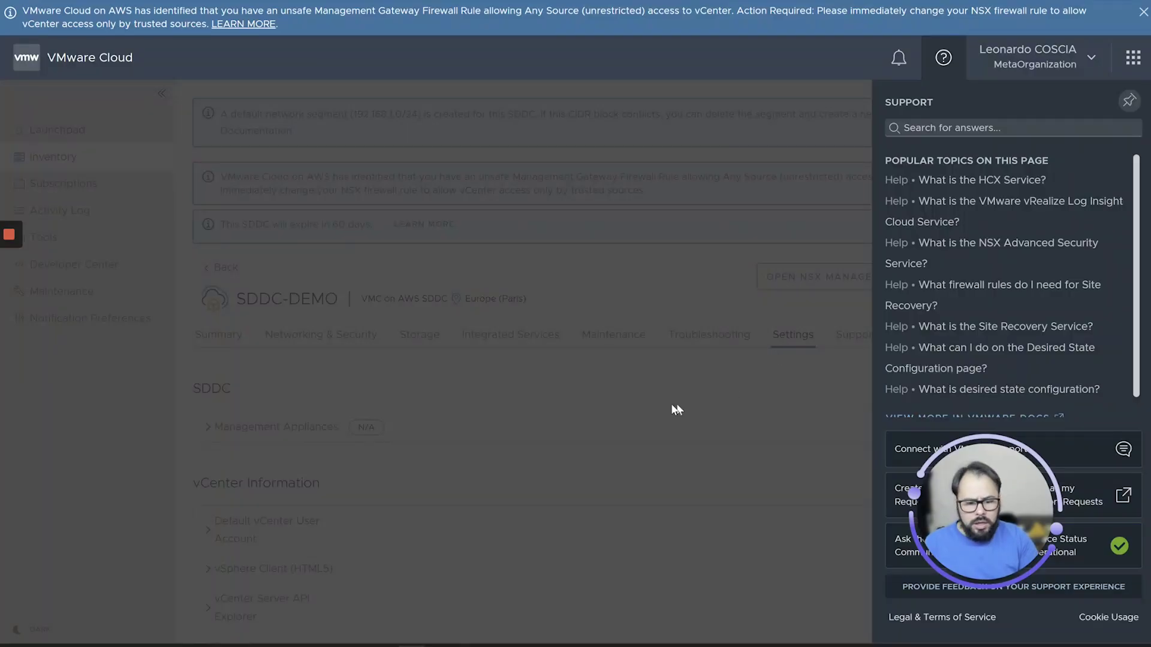
{"action": "left_click", "coordinate": [676, 404]}
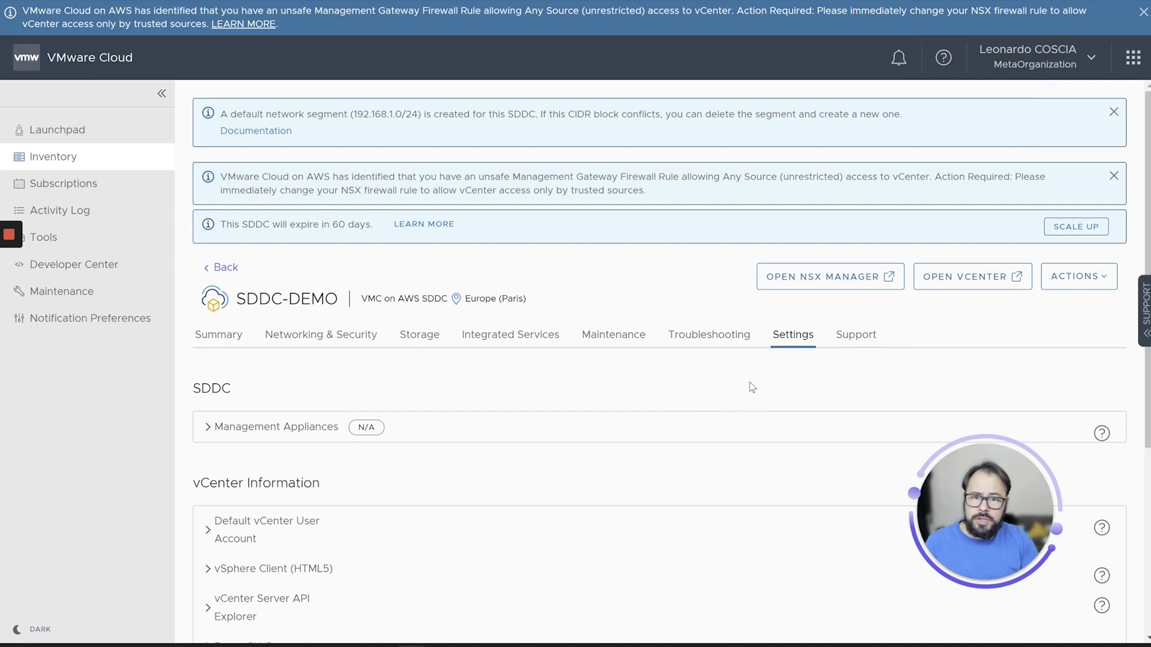
{"action": "left_click", "coordinate": [284, 338]}
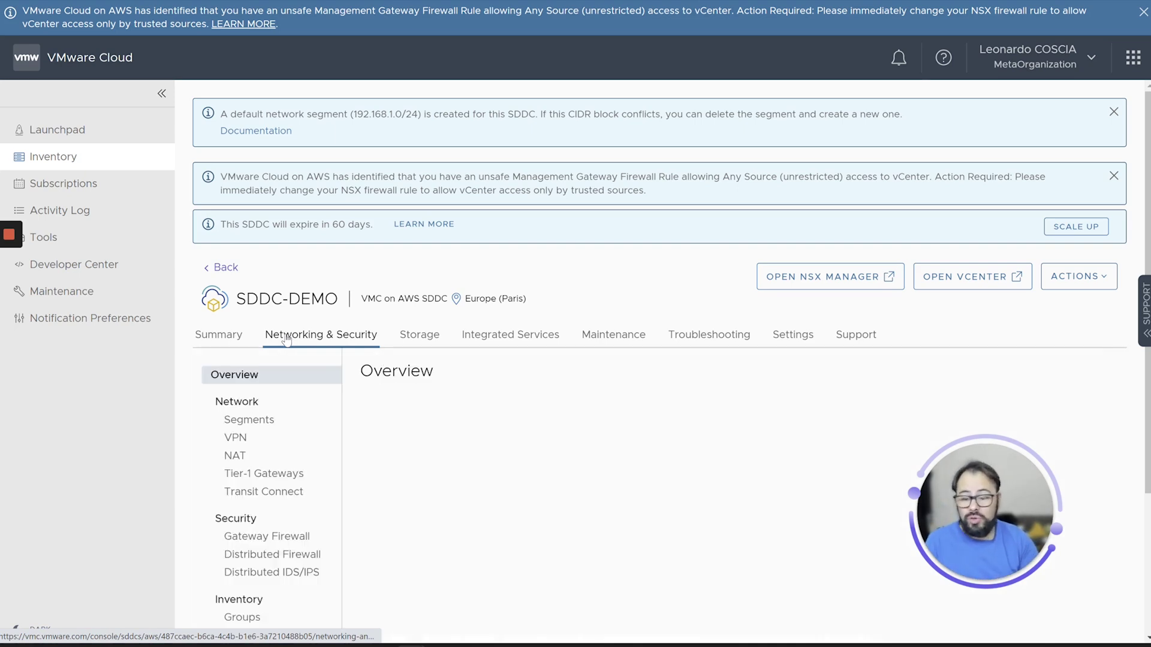
{"action": "scroll", "coordinate": [286, 339], "scroll_direction": "down", "scroll_amount": 3}
{"action": "scroll", "coordinate": [339, 315], "scroll_direction": "down", "scroll_amount": 2}
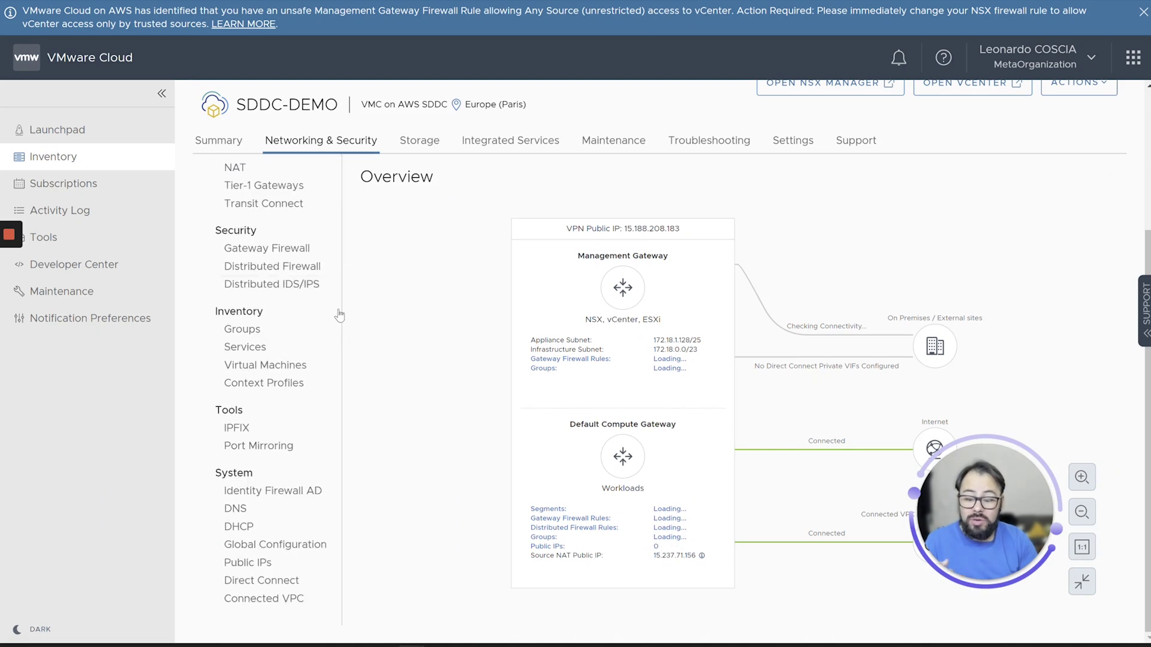
{"action": "scroll", "coordinate": [234, 389], "scroll_direction": "up", "scroll_amount": 1}
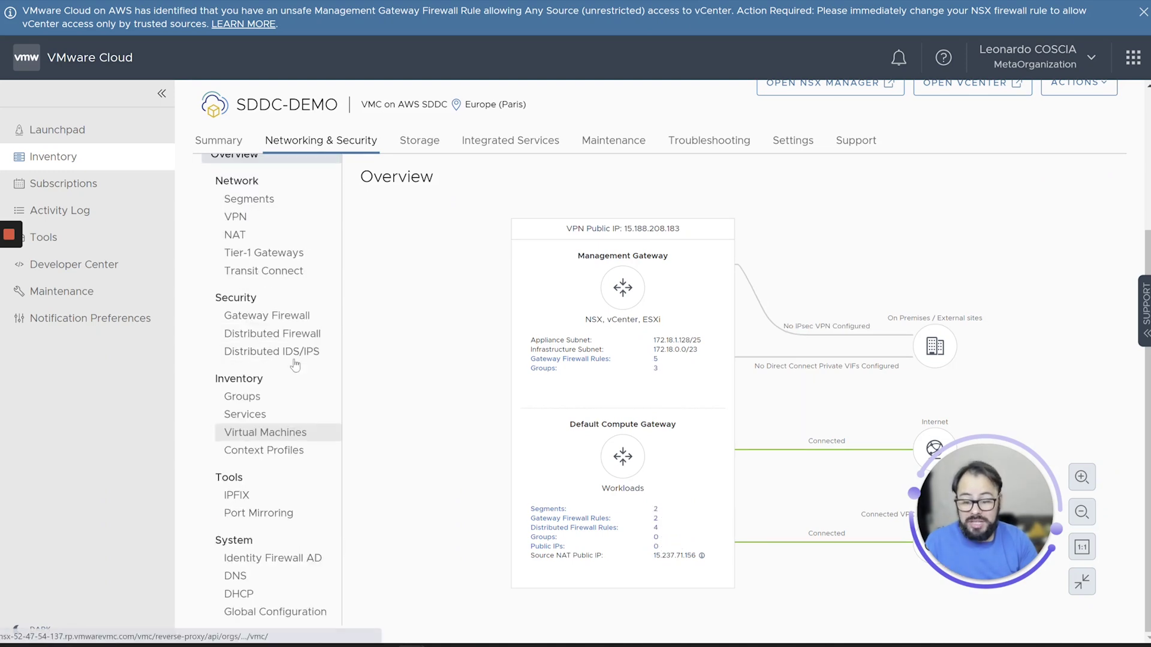
Step: Open the policy-based VPN list of SDDC-DEMO
{"action": "left_click", "coordinate": [234, 219]}
{"action": "left_click", "coordinate": [486, 203]}
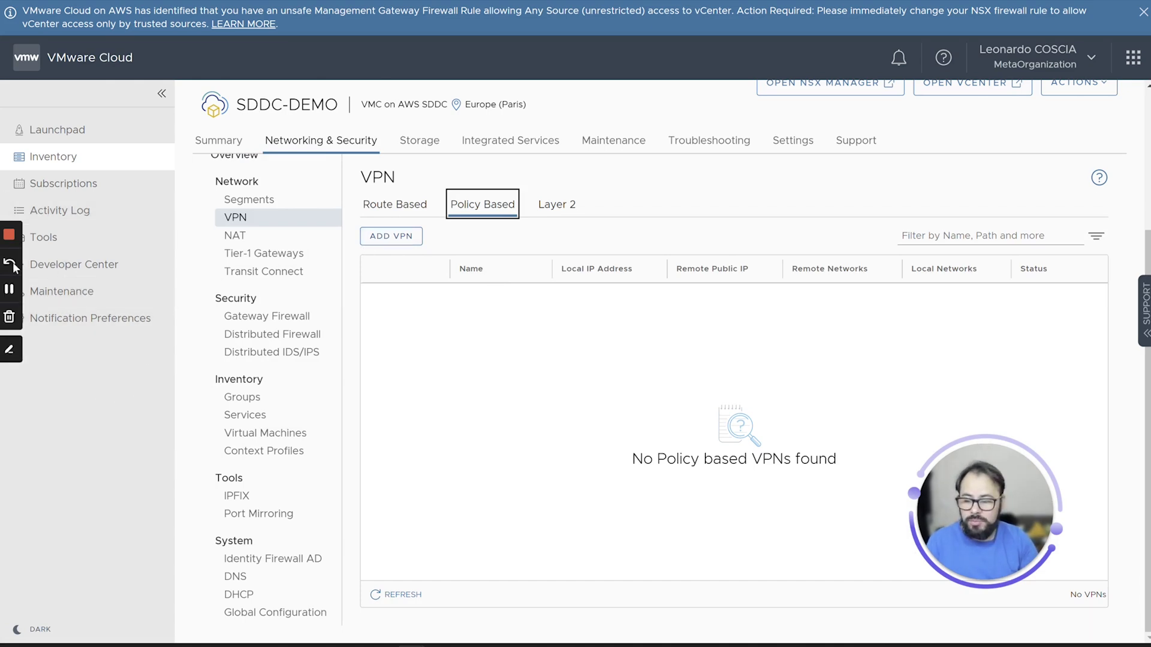
{"action": "left_click", "coordinate": [9, 291]}
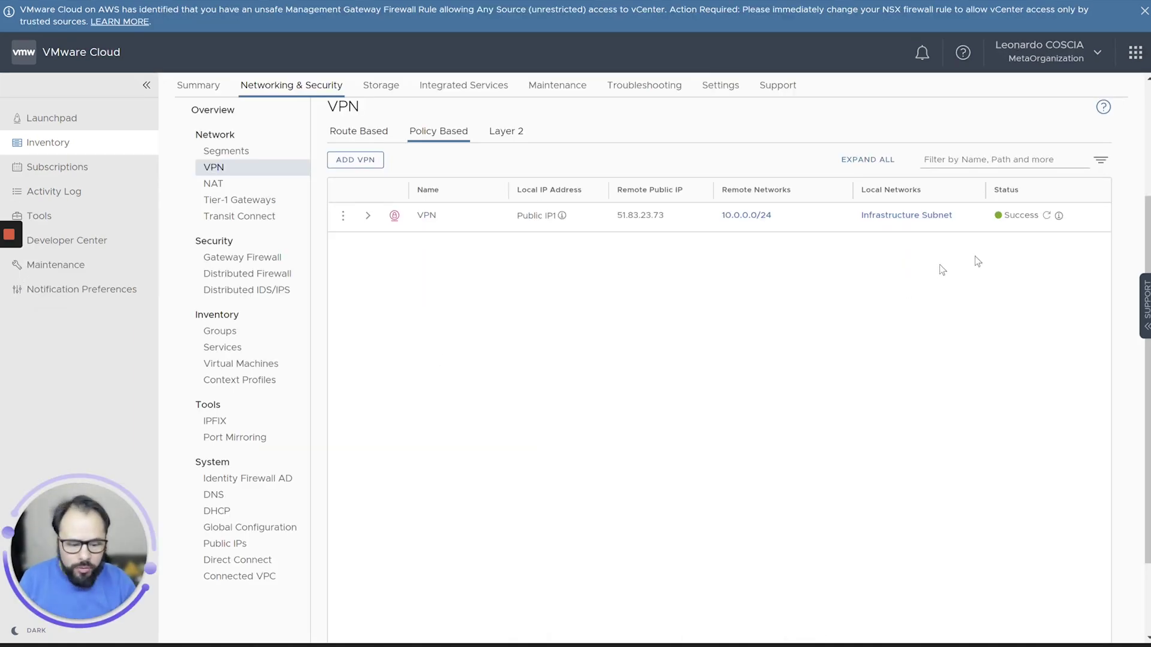
Step: Examine the policy-based VPN's IKE and IPSec profile settings and download its configuration file
{"action": "left_click", "coordinate": [368, 215]}
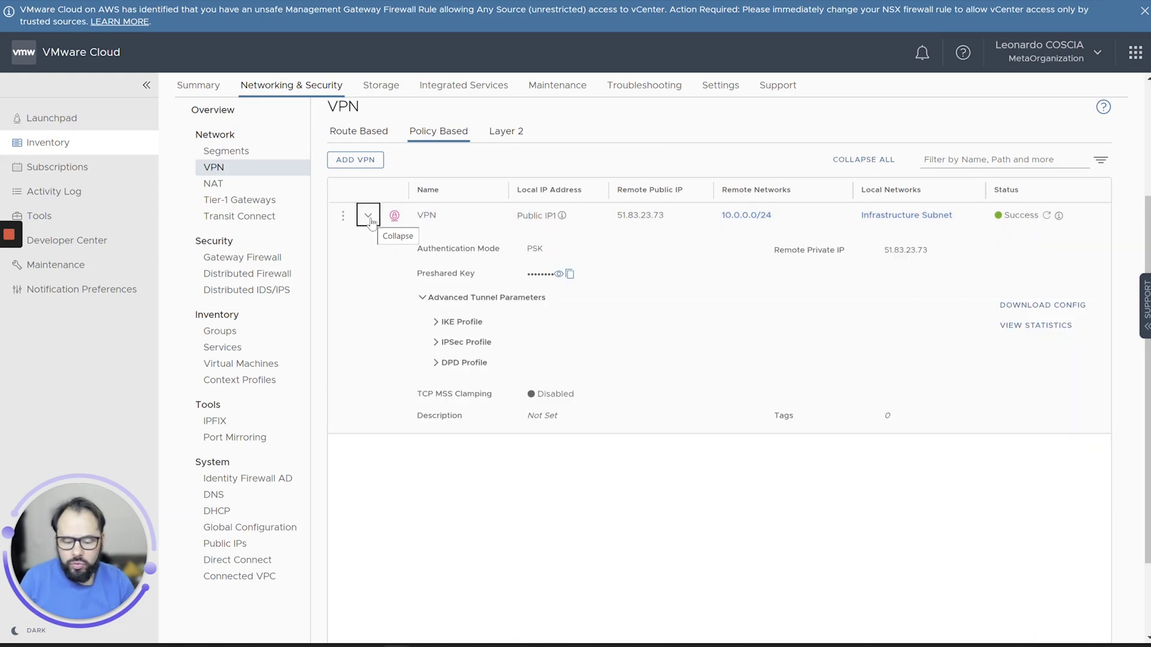
{"action": "left_click", "coordinate": [436, 321]}
{"action": "left_click", "coordinate": [435, 393]}
{"action": "scroll", "coordinate": [375, 311], "scroll_direction": "down", "scroll_amount": 1}
{"action": "scroll", "coordinate": [375, 314], "scroll_direction": "down", "scroll_amount": 1}
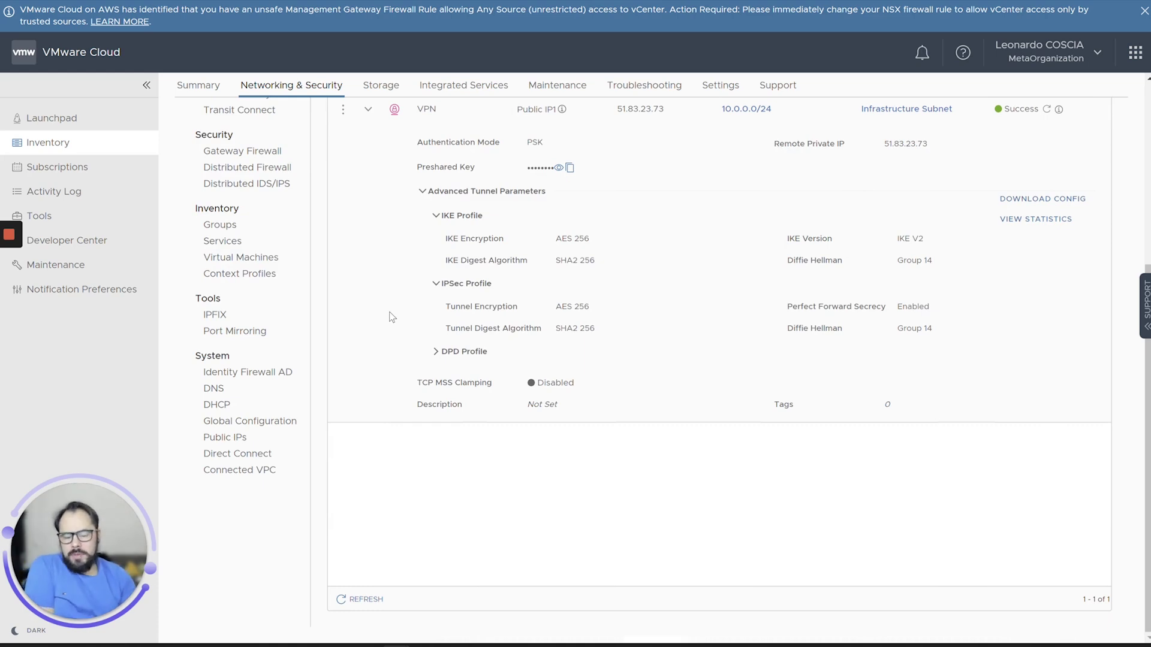
{"action": "left_click_drag", "start_coordinate": [552, 239], "coordinate": [593, 262]}
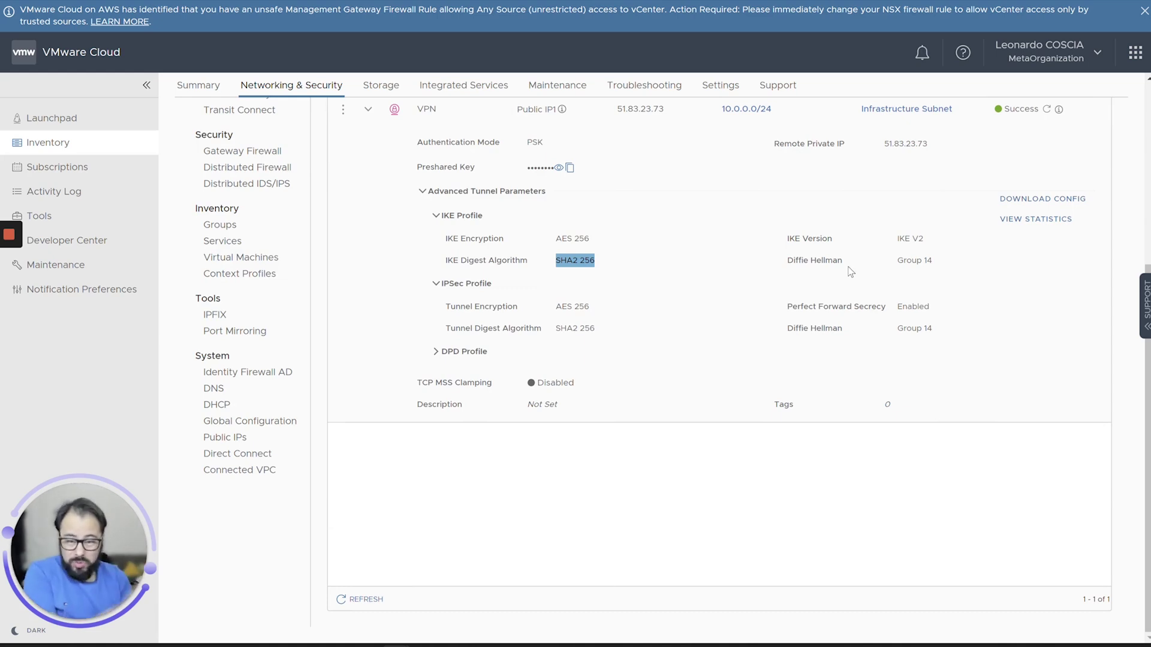
{"action": "left_click", "coordinate": [1033, 204]}
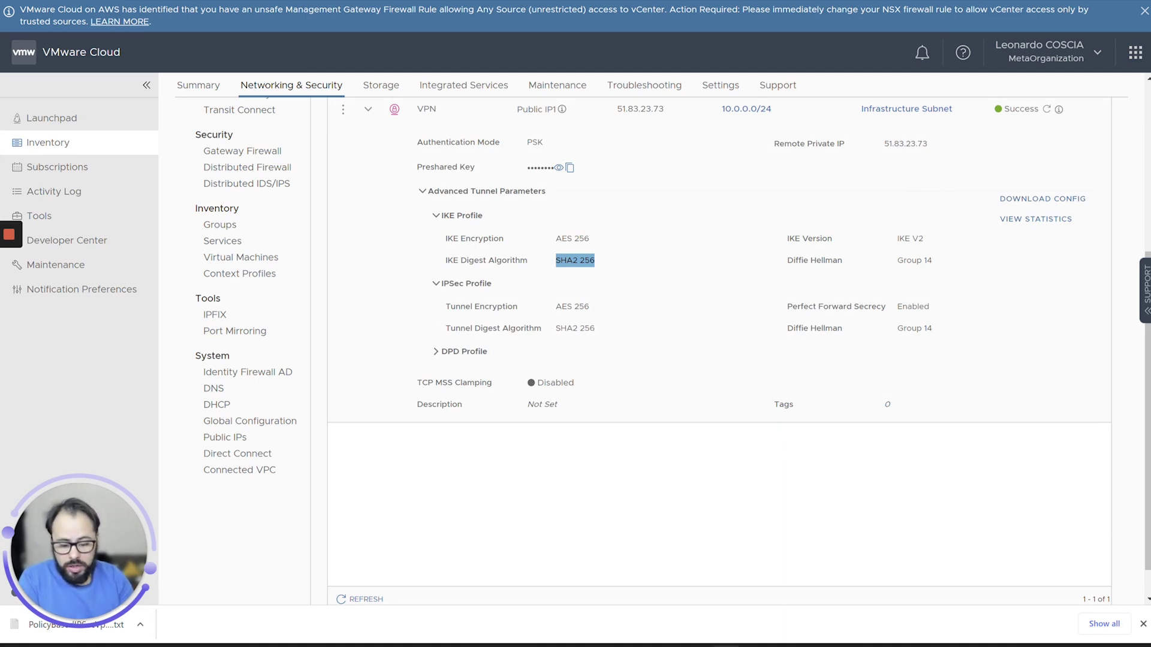
Step: Switch to the Windows desktop, close the Microsoft Management Console without saving its settings and activate the Command Prompt window
{"action": "left_click", "coordinate": [725, 581]}
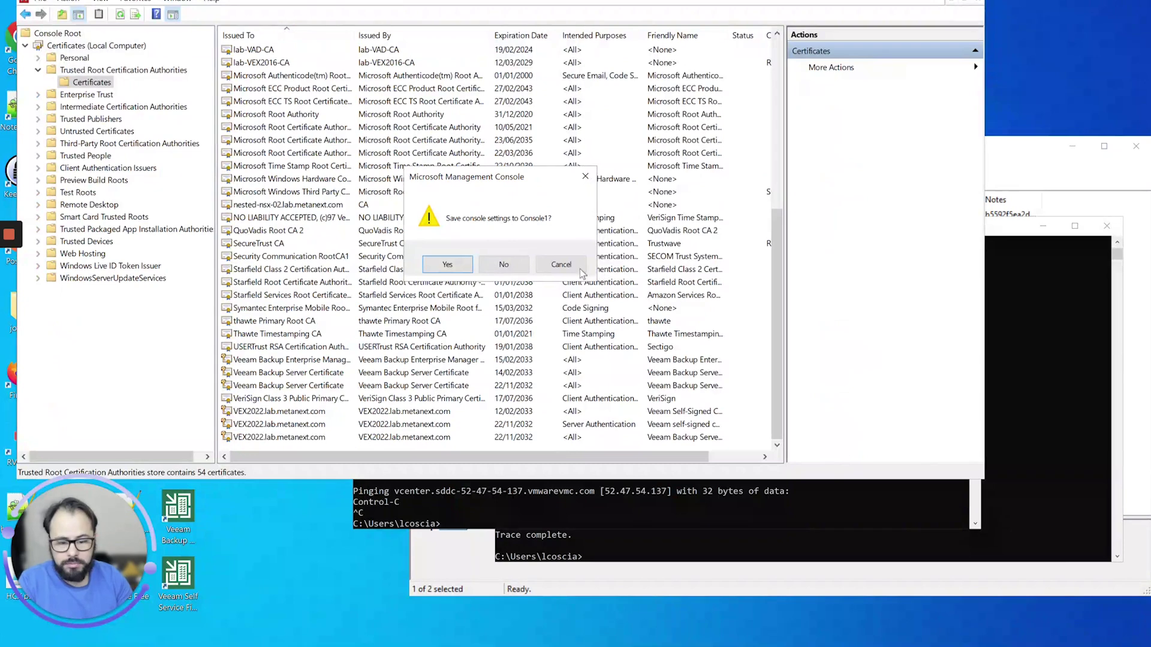
{"action": "left_click", "coordinate": [507, 265]}
{"action": "left_click", "coordinate": [622, 307]}
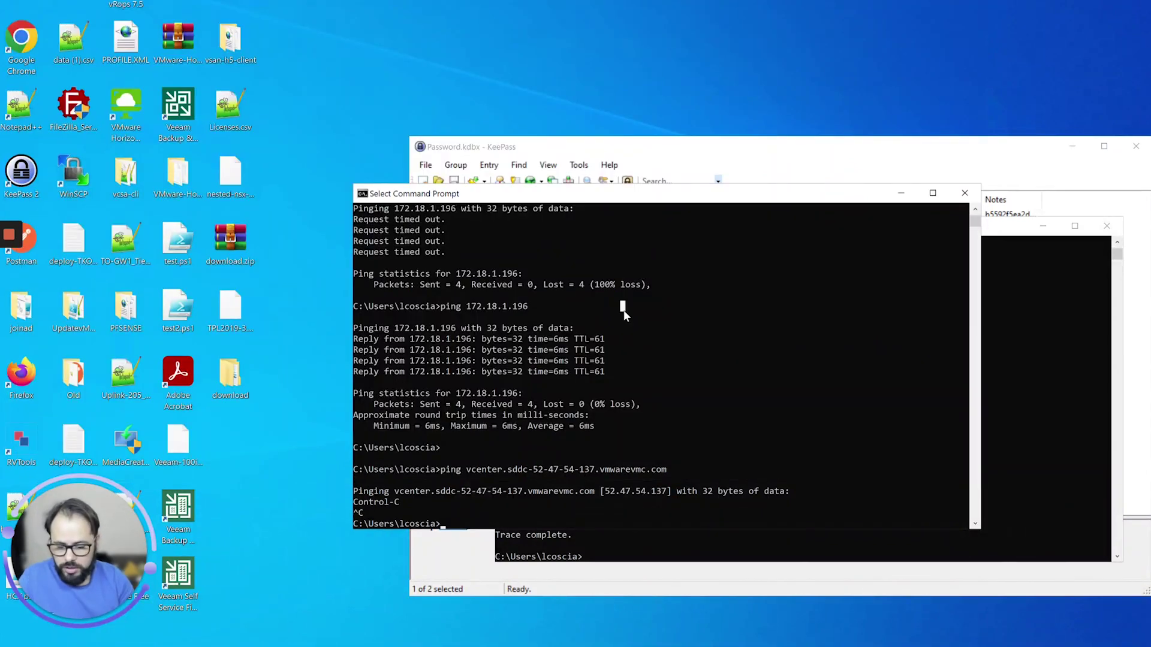
Step: Ping the vCenter's private IP 172.18.1.196 from the Command Prompt
{"action": "left_click_drag", "start_coordinate": [469, 307], "coordinate": [525, 308]}
{"action": "key", "text": "ctrl+c"}
{"action": "type", "text": "pin"}
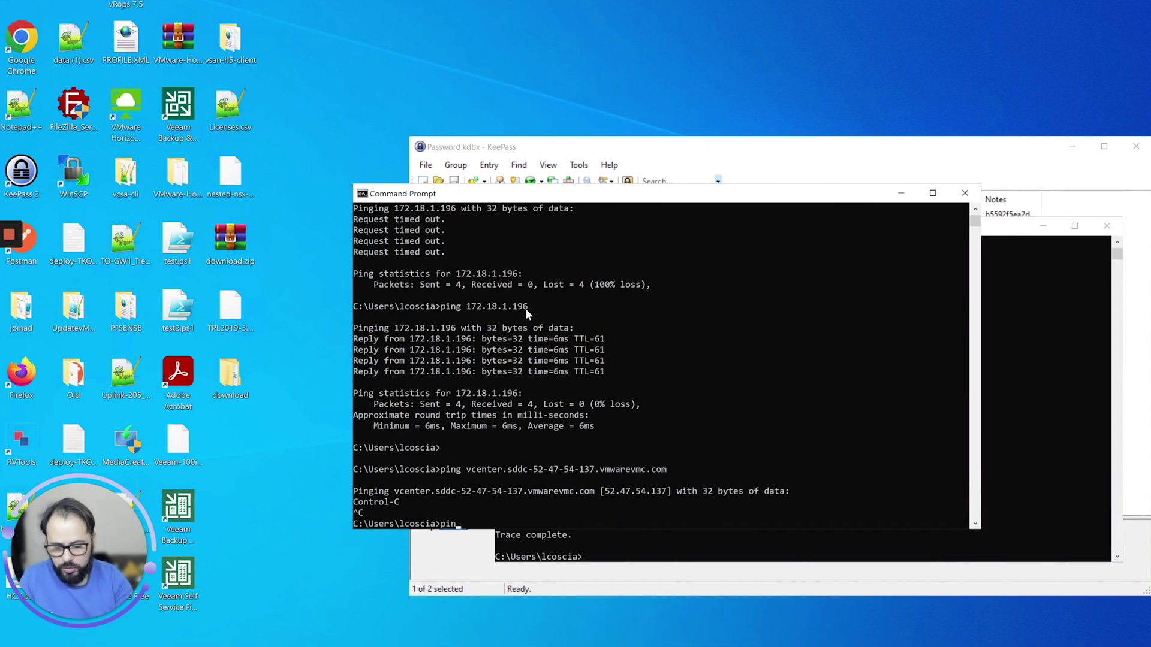
{"action": "type", "text": "g"}
{"action": "key", "text": "ctrl+v"}
{"action": "key", "text": "Return"}
Step: Clear the second command window, run tracert -d 172.18.1.196 and examine the first hops of the route
{"action": "left_click_drag", "start_coordinate": [591, 187], "coordinate": [317, 43]}
{"action": "left_click", "coordinate": [642, 459]}
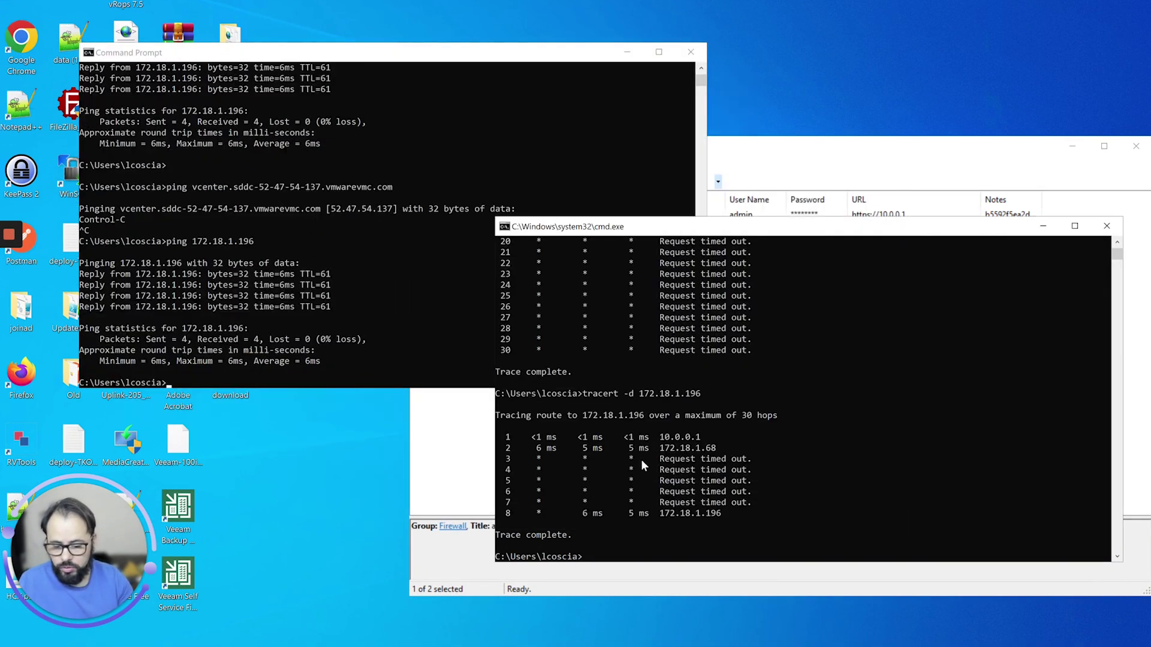
{"action": "type", "text": "cls"}
{"action": "key", "text": "Return"}
{"action": "key", "text": "Up"}
{"action": "key", "text": "Up"}
{"action": "key", "text": "Return"}
{"action": "left_click_drag", "start_coordinate": [660, 296], "coordinate": [684, 301]}
{"action": "left_click", "coordinate": [683, 310]}
{"action": "left_click_drag", "start_coordinate": [686, 309], "coordinate": [717, 307]}
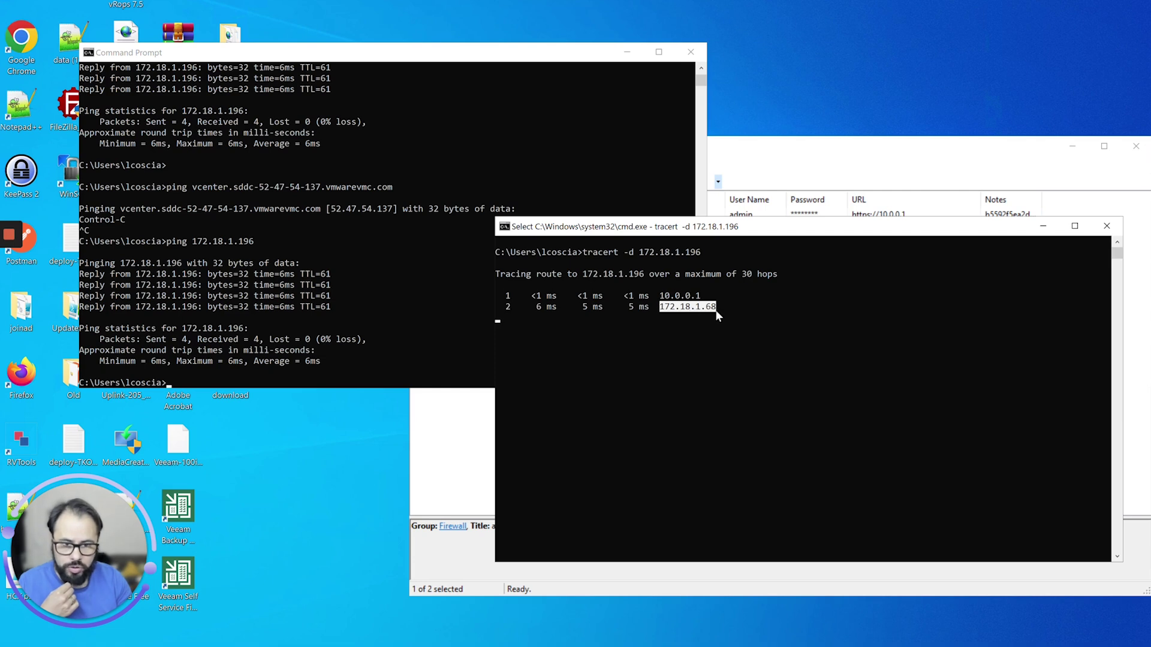
{"action": "key", "text": "Return"}
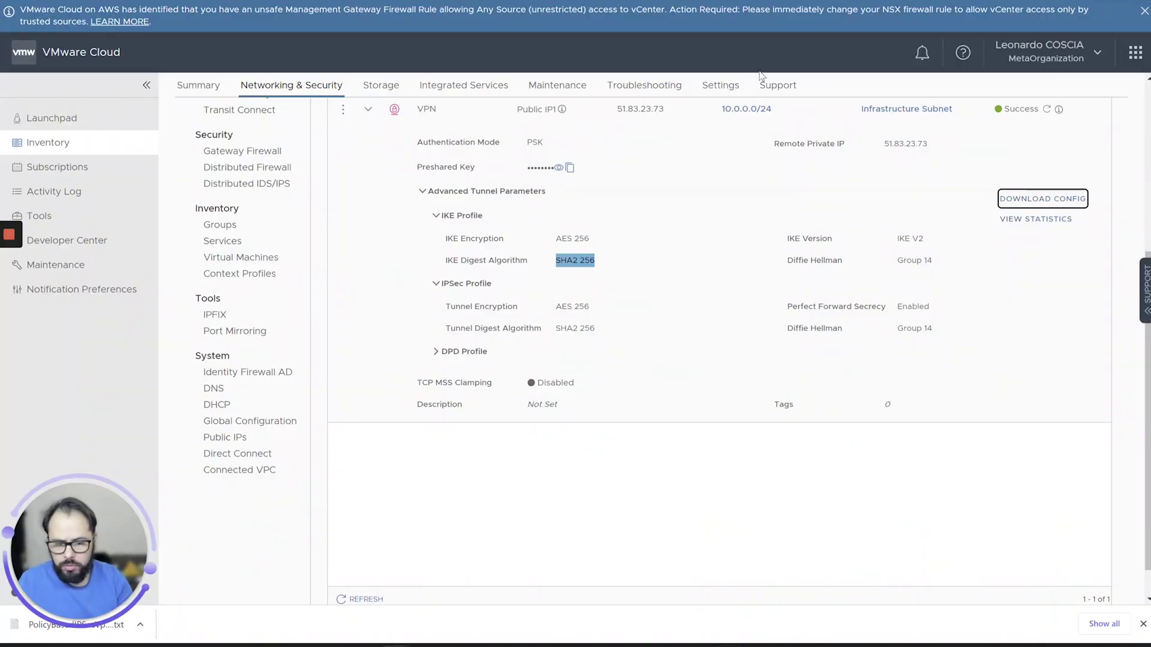
Step: Set the vCenter FQDN's resolution address in SDDC-DEMO's settings to Private IP: 172.18.1.196 and save it
{"action": "left_click", "coordinate": [767, 89]}
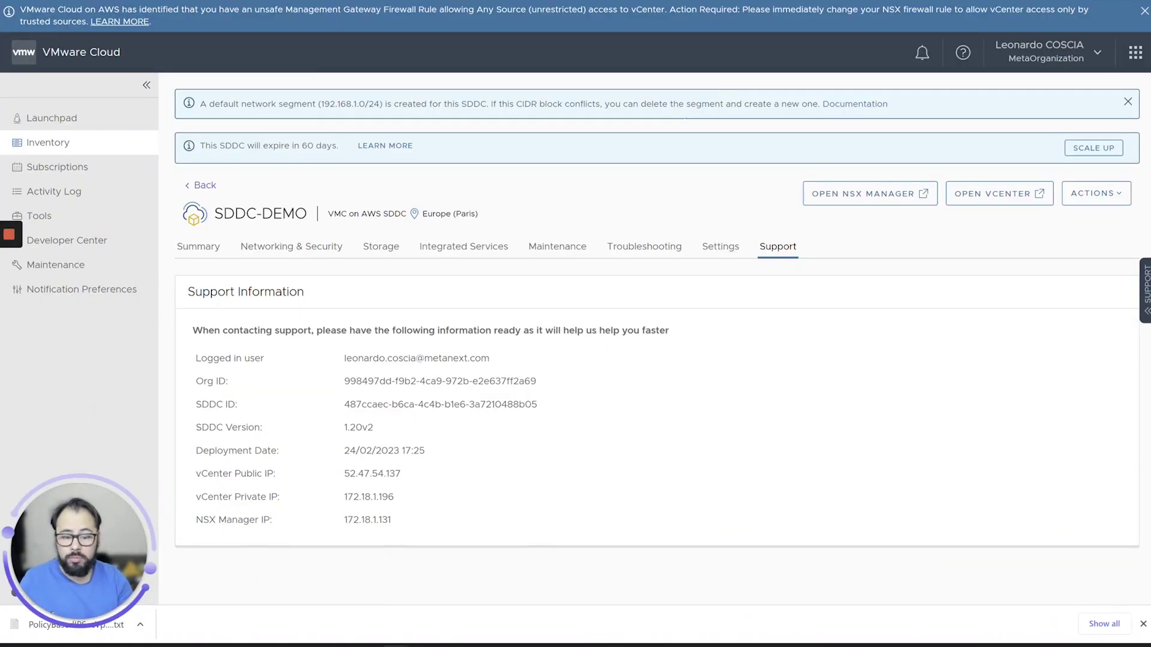
{"action": "left_click", "coordinate": [723, 252]}
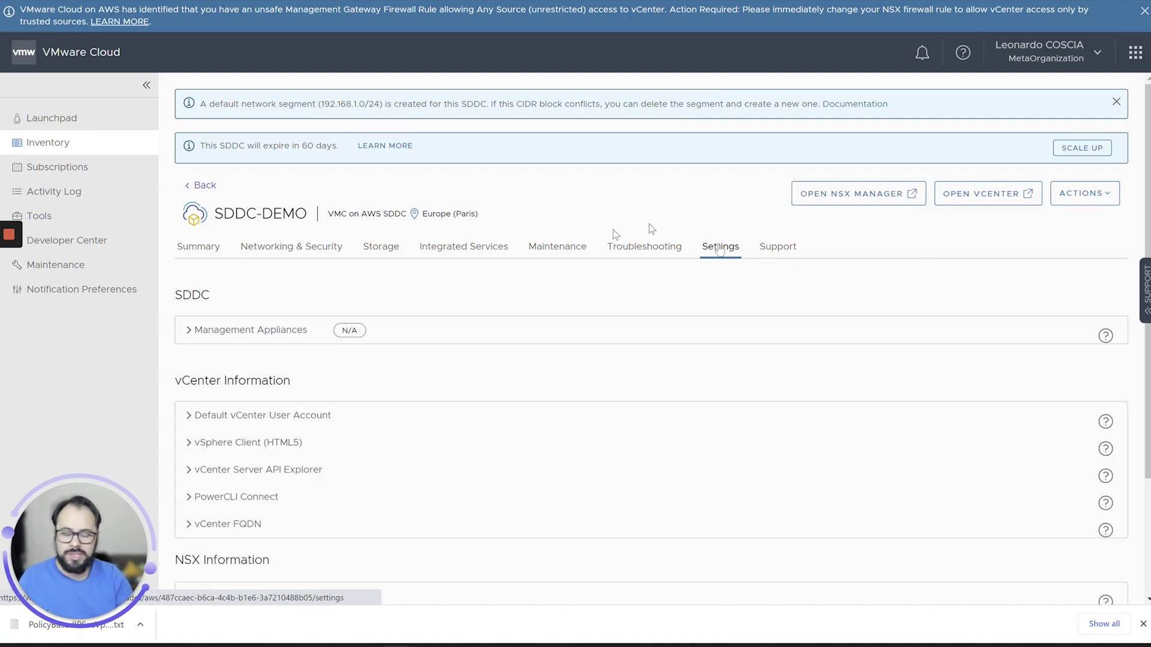
{"action": "scroll", "coordinate": [580, 321], "scroll_direction": "down", "scroll_amount": 3}
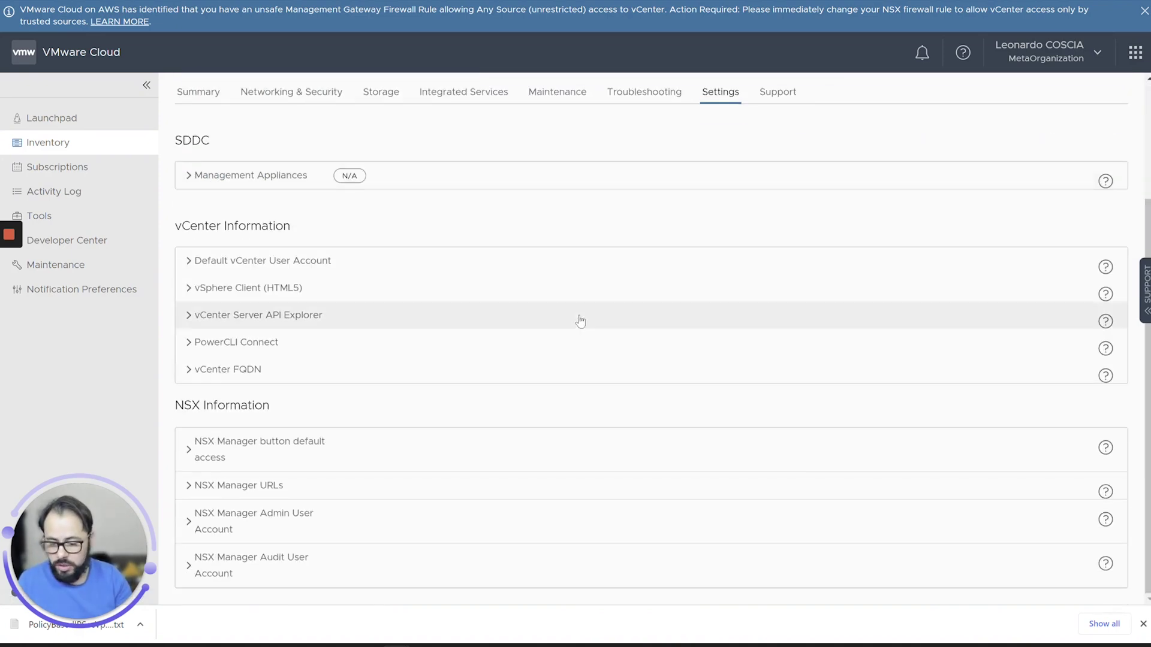
{"action": "left_click", "coordinate": [189, 372]}
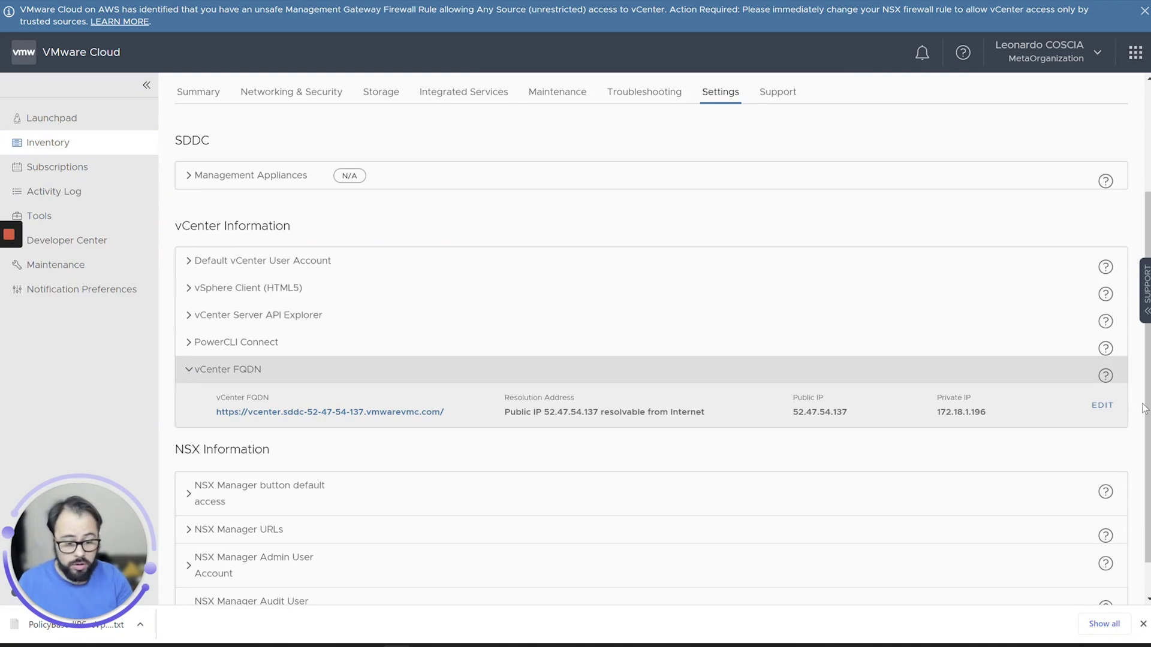
{"action": "left_click", "coordinate": [1103, 405]}
{"action": "left_click", "coordinate": [546, 424]}
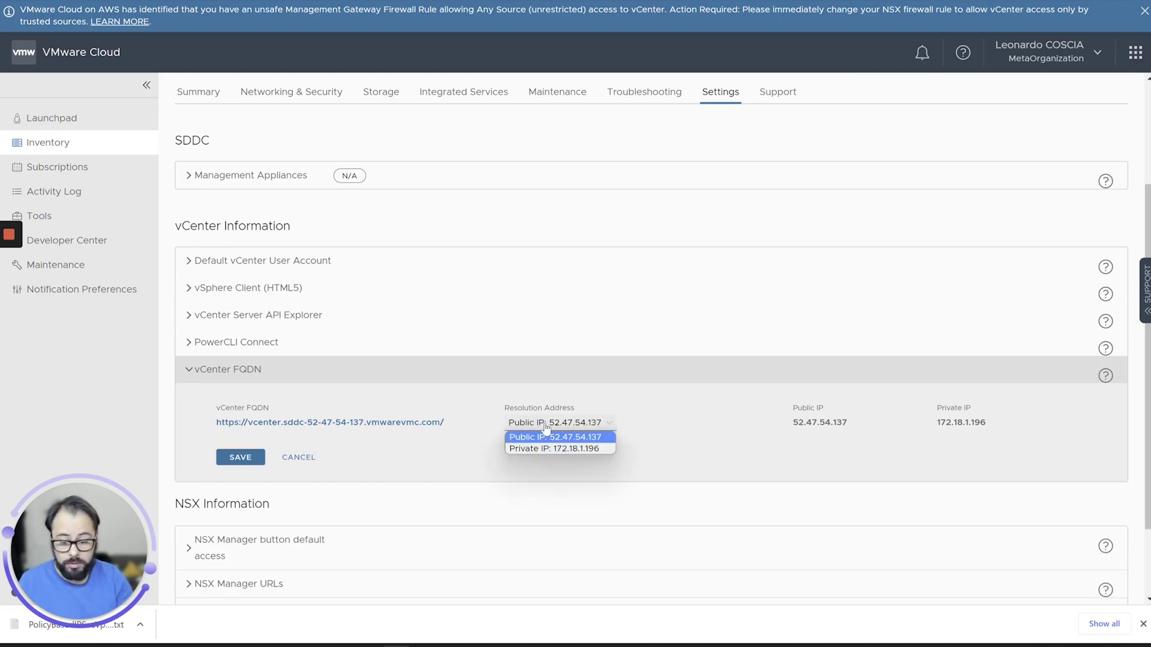
{"action": "left_click", "coordinate": [555, 450]}
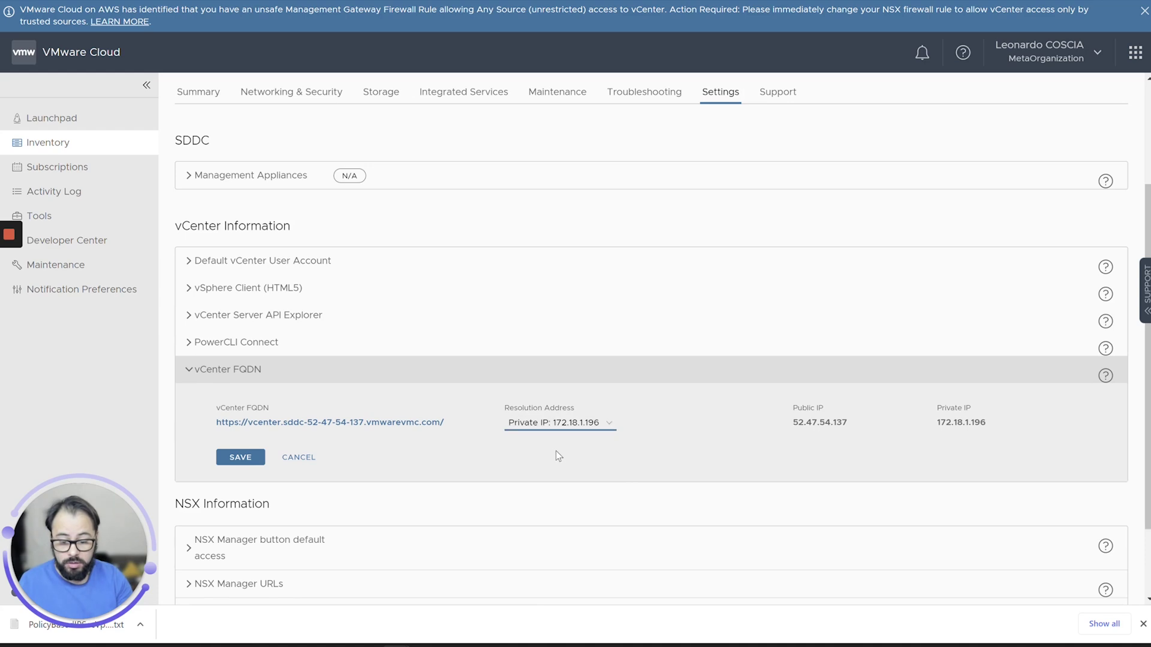
{"action": "left_click", "coordinate": [241, 457]}
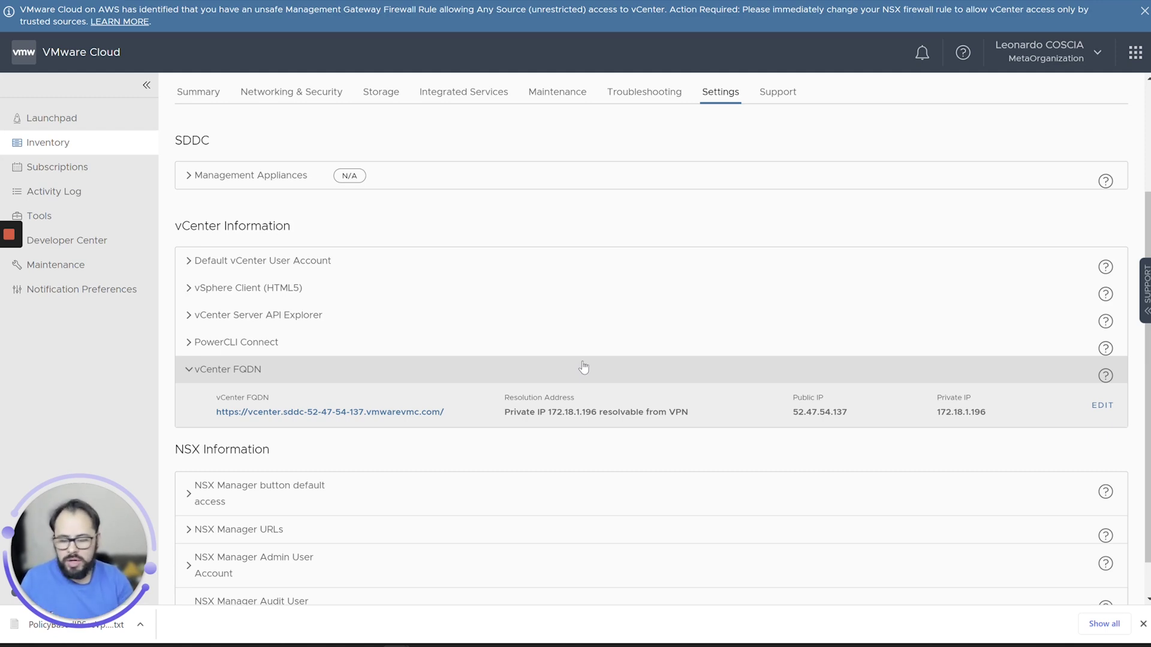
Step: Copy the vCenter FQDN link and try to load it in a new tab of the lab desktop's browser
{"action": "left_click_drag", "start_coordinate": [412, 423], "coordinate": [215, 425]}
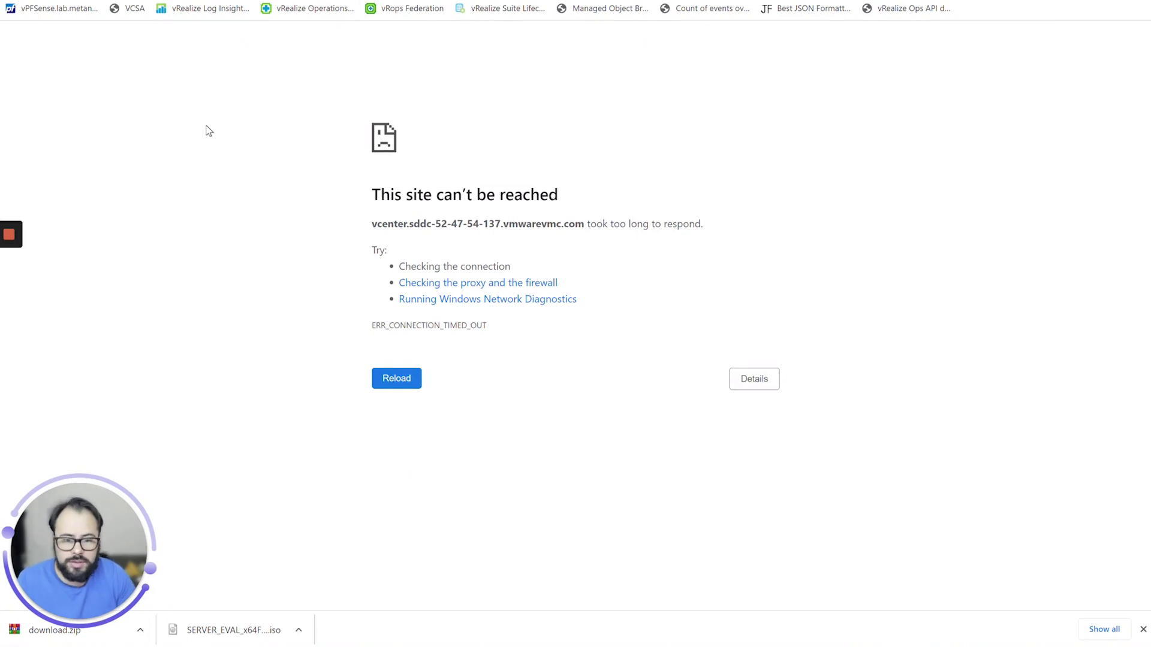
{"action": "key", "text": "ctrl+t"}
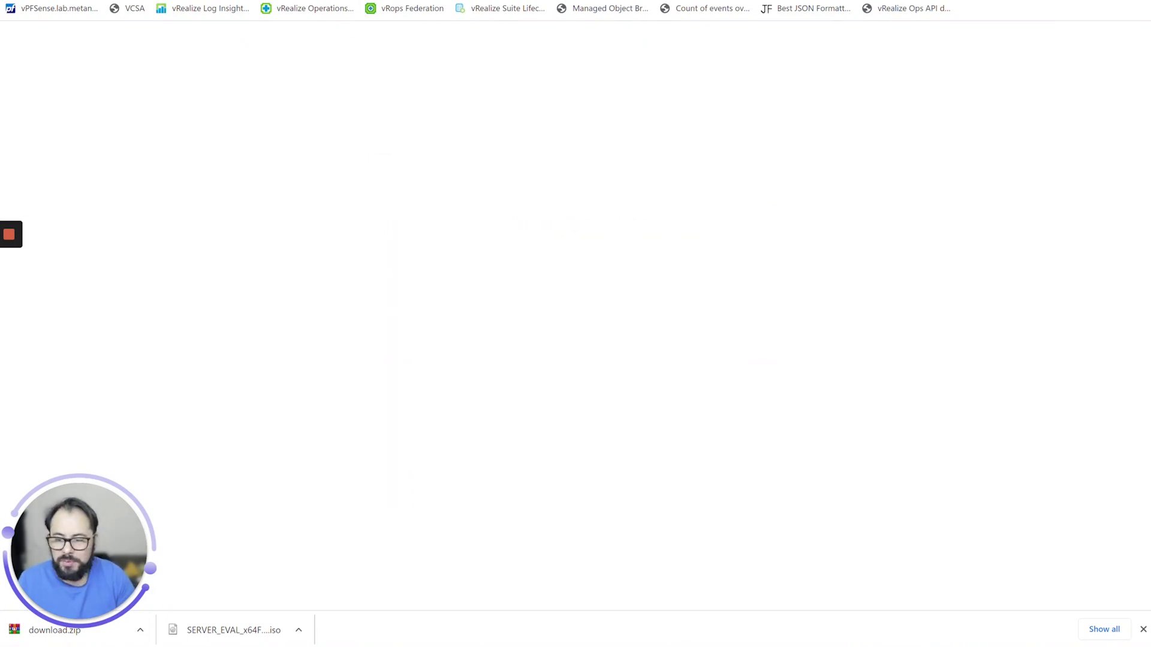
{"action": "type", "text": "https:/"}
{"action": "type", "text": "/ec2-52-47-54-137.eu-west-3.compute.amazonaws.com"}
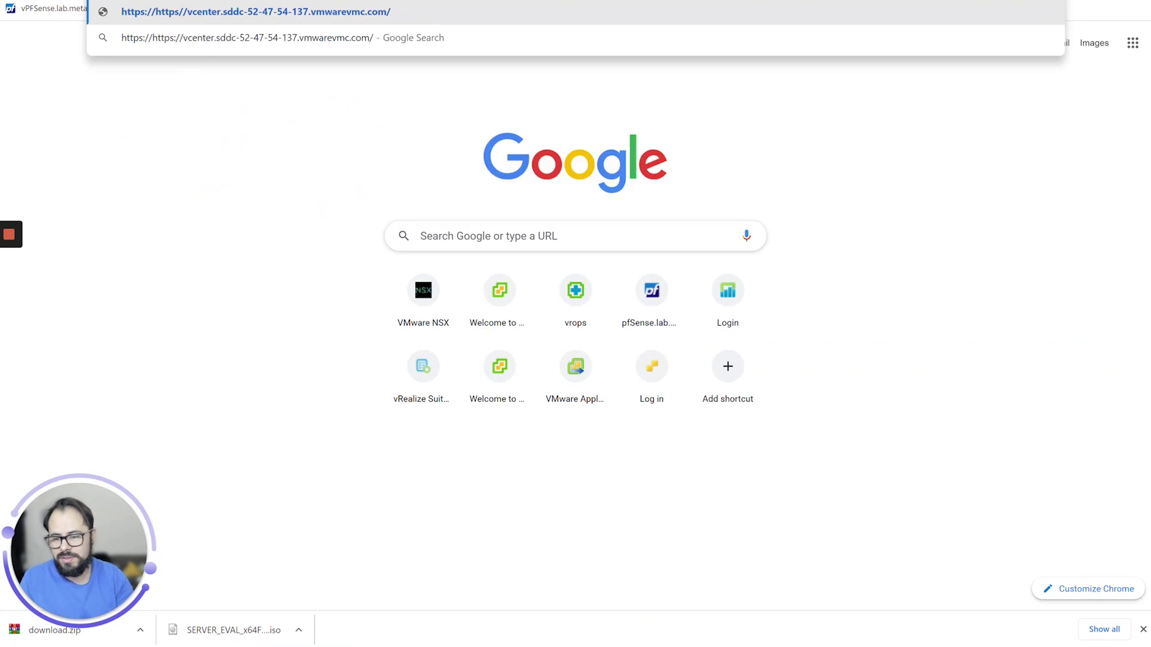
{"action": "key", "text": "Return"}
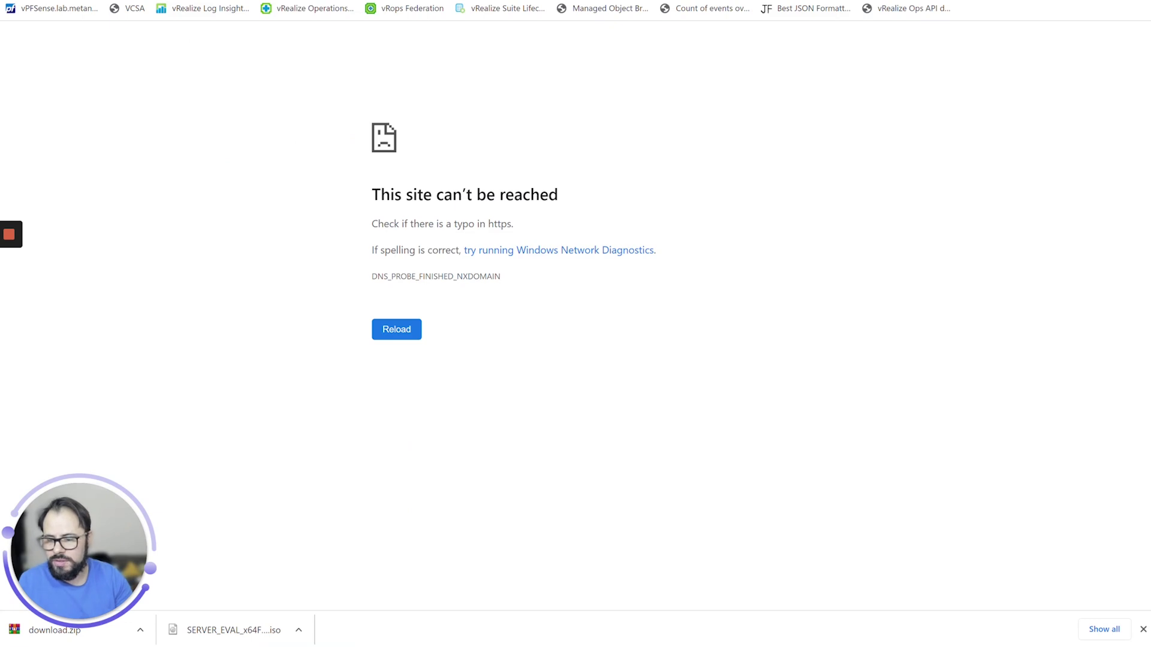
{"action": "left_click", "coordinate": [180, 6]}
{"action": "type", "text": "https://"}
{"action": "key", "text": "ctrl+v"}
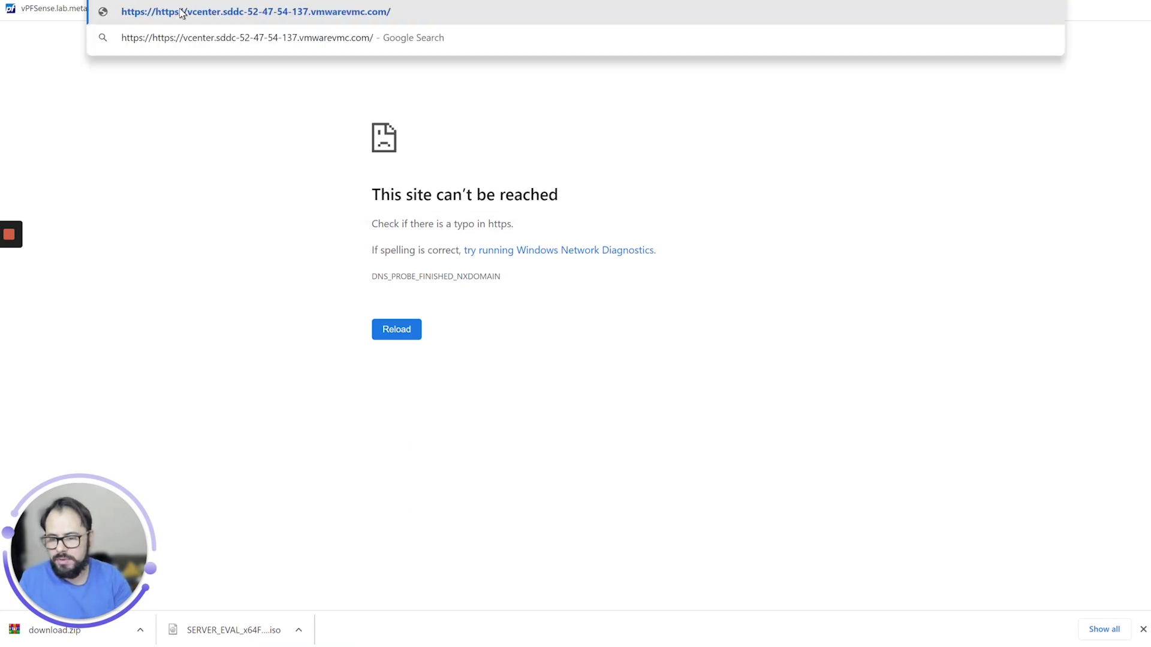
{"action": "key", "text": "BackSpace"}
{"action": "key", "text": "BackSpace"}
{"action": "key", "text": "BackSpace"}
{"action": "key", "text": "BackSpace"}
{"action": "key", "text": "BackSpace"}
{"action": "key", "text": "BackSpace"}
{"action": "key", "text": "BackSpace"}
{"action": "key", "text": "BackSpace"}
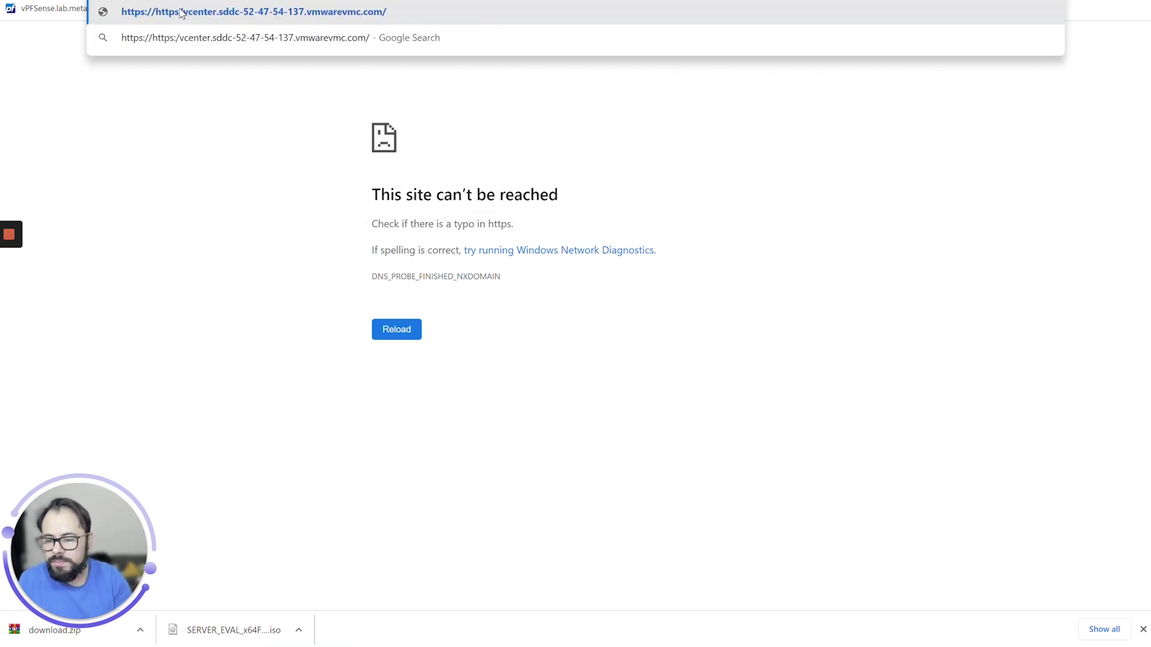
{"action": "key", "text": "Return"}
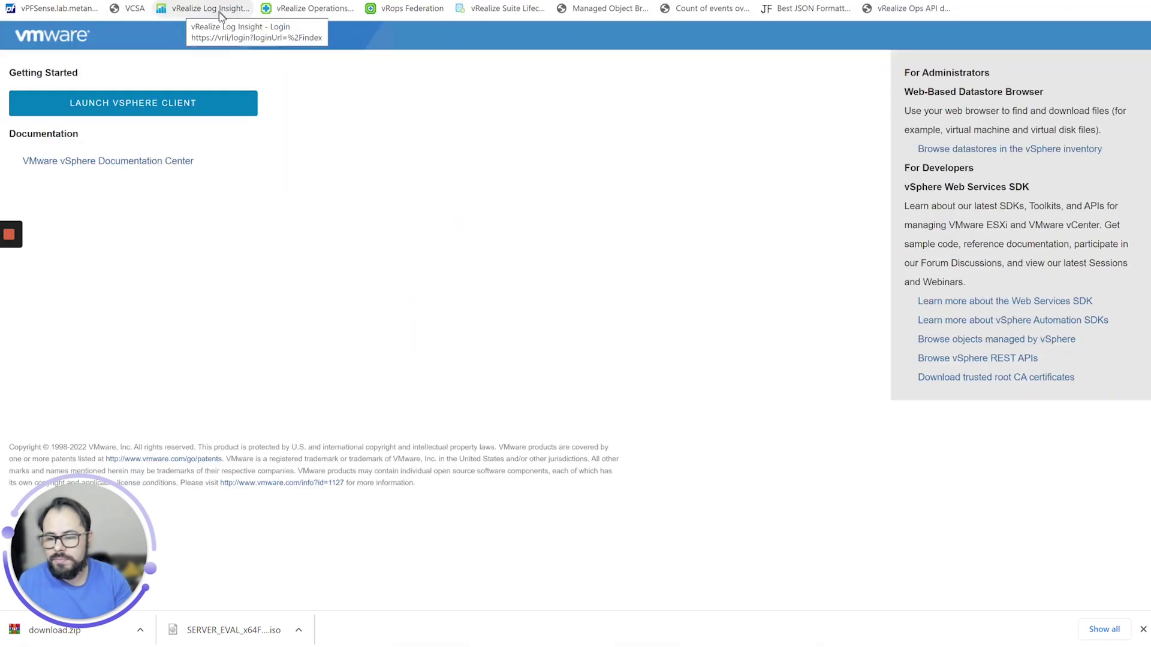
Step: Launch the vSphere Client and decline saving the cloud admin login in the browser
{"action": "left_click", "coordinate": [226, 109]}
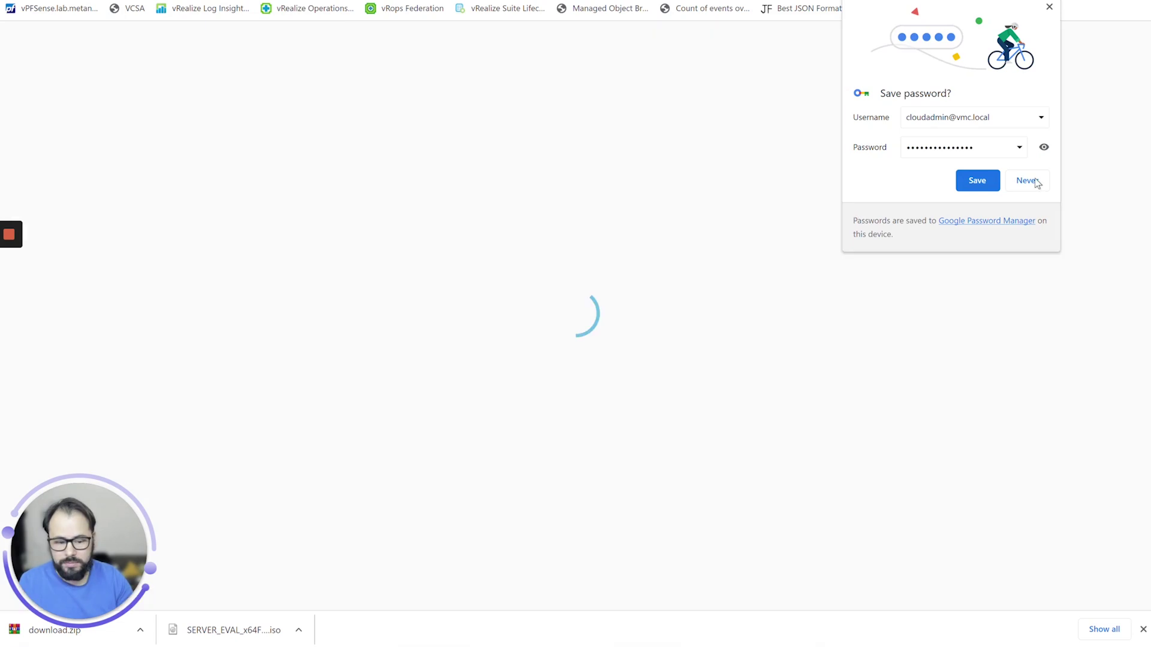
{"action": "left_click", "coordinate": [1033, 180]}
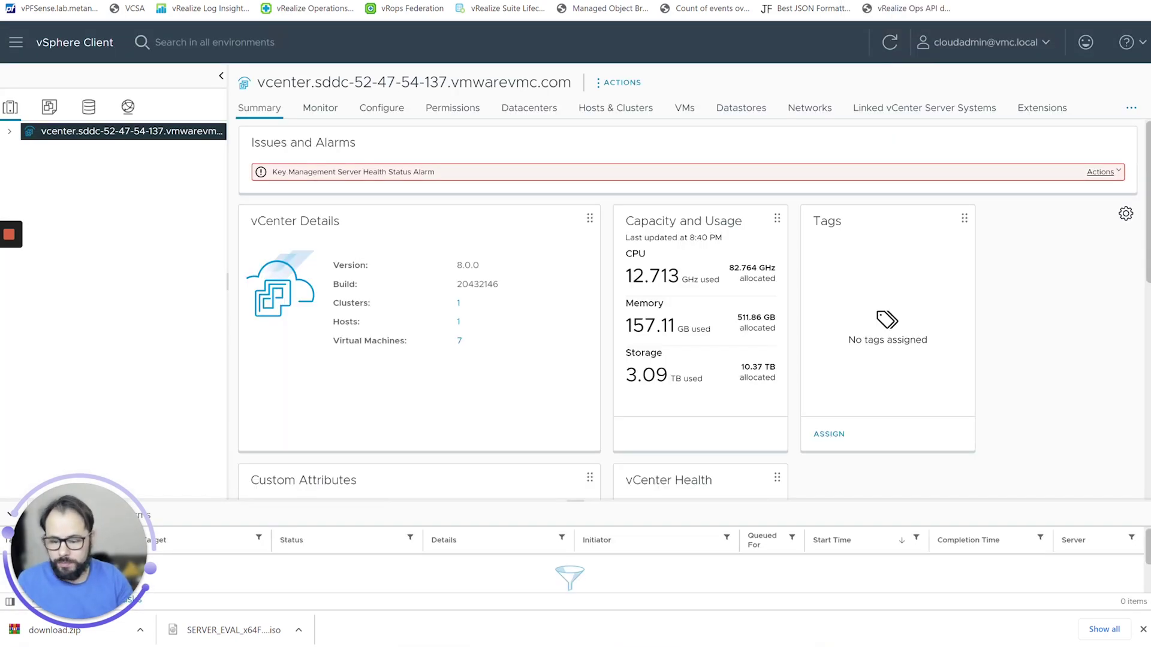
Step: Expand the vCenter inventory through SDDC-Datacenter and Cluster-1 to view its host, resource pools and virtual machine
{"action": "left_click", "coordinate": [10, 131]}
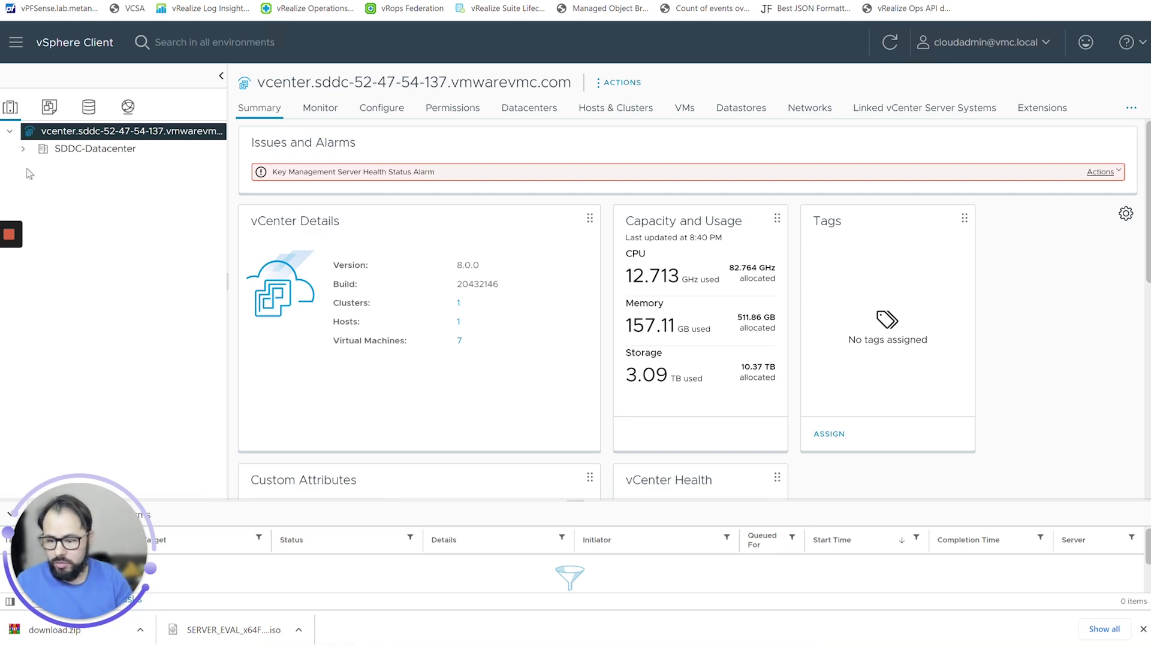
{"action": "left_click", "coordinate": [23, 149]}
{"action": "left_click", "coordinate": [37, 168]}
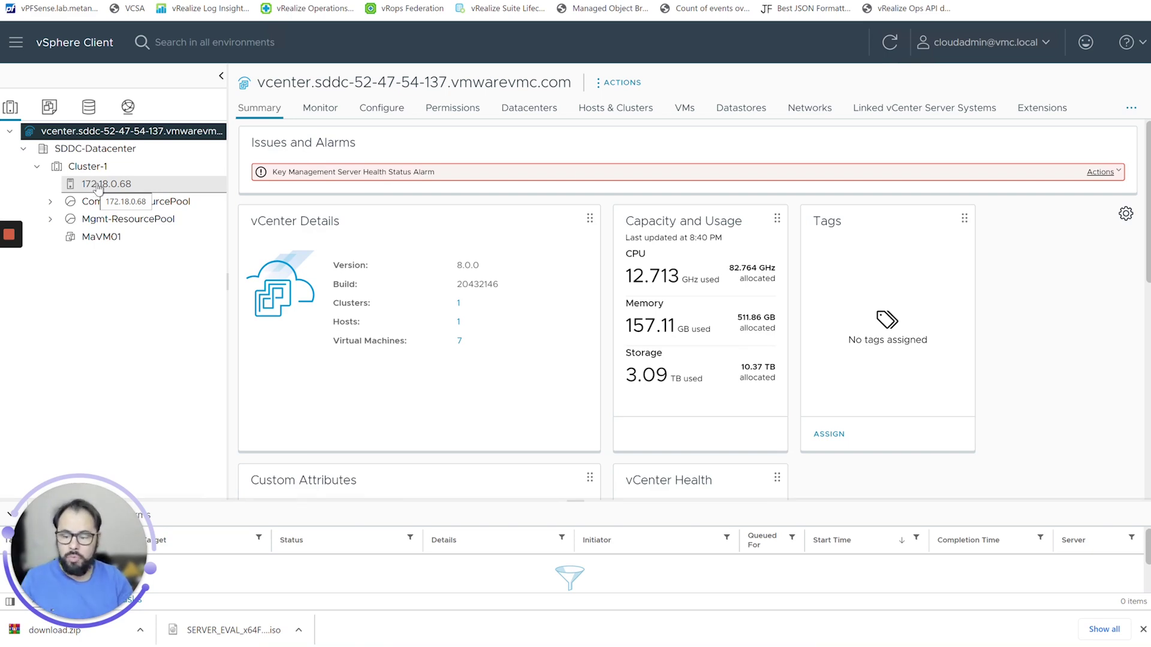
Step: Switch to the VMware Cloud console and open VMware HCX from SDDC-DEMO's integrated services
{"action": "left_click", "coordinate": [16, 42]}
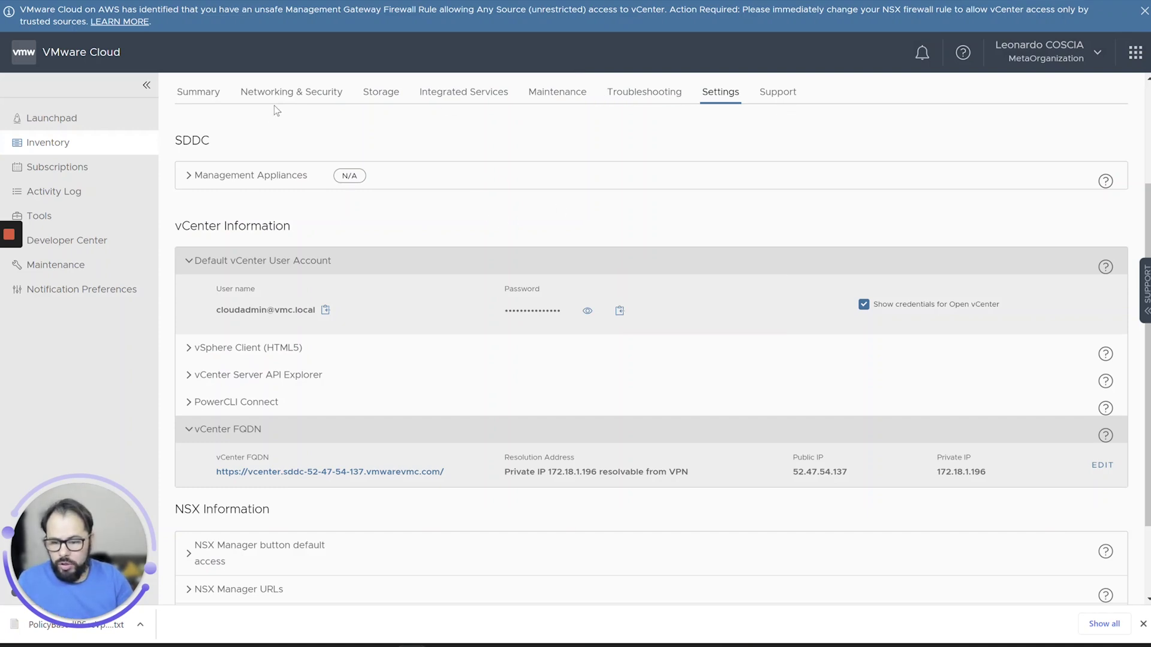
{"action": "left_click", "coordinate": [433, 100]}
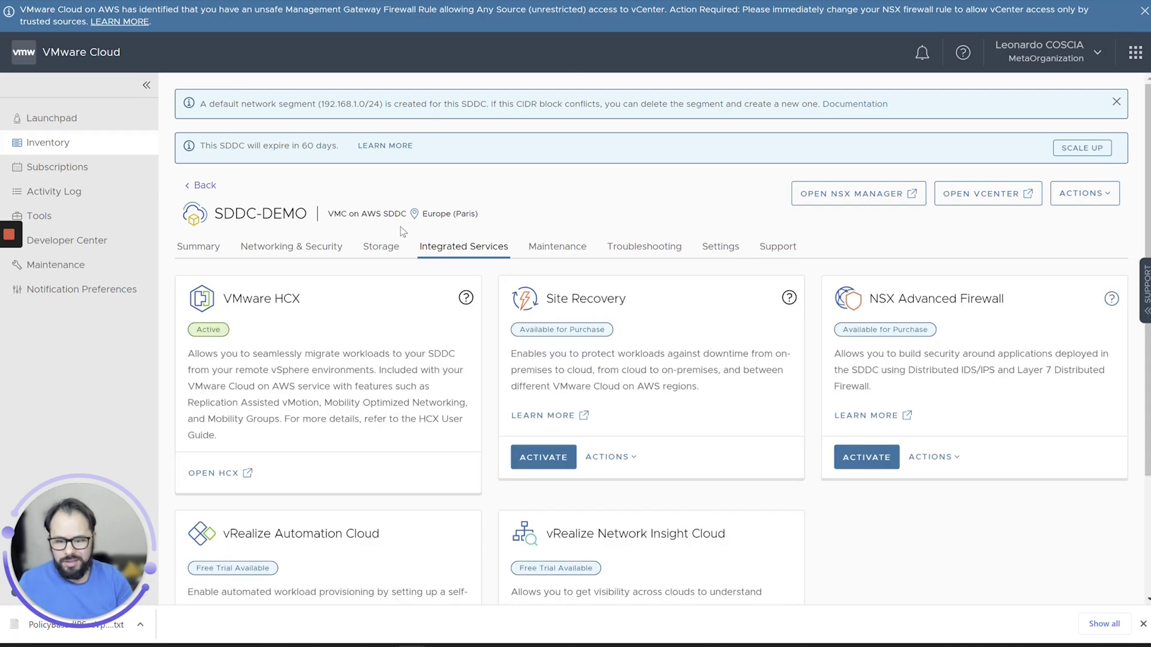
{"action": "left_click", "coordinate": [212, 474]}
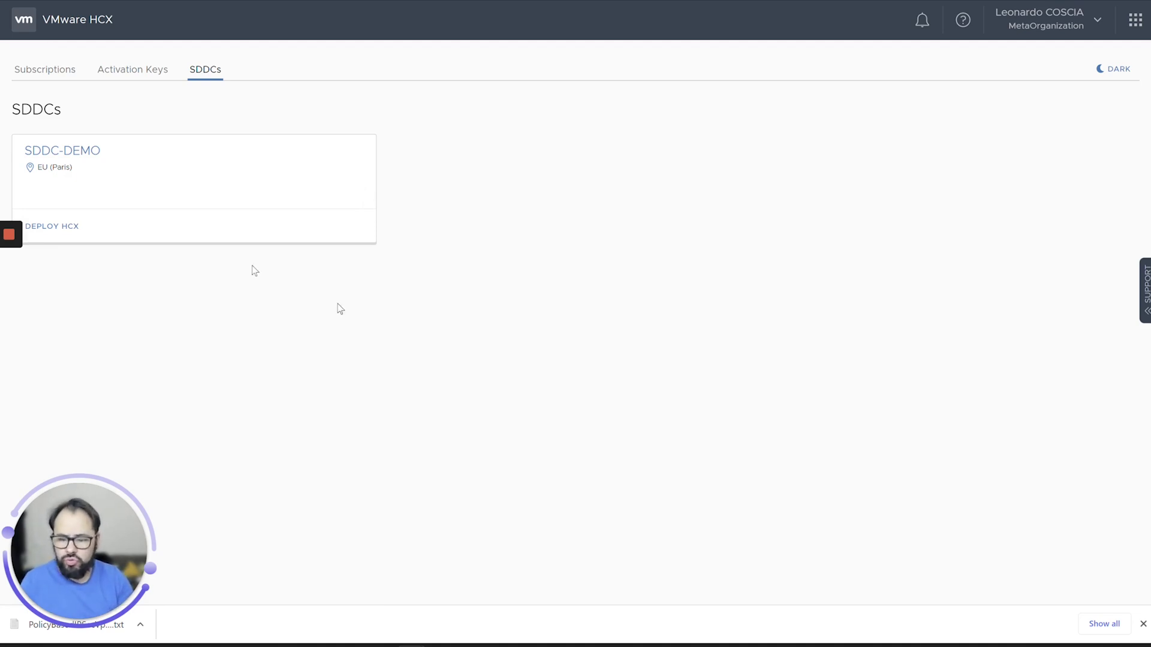
{"action": "key", "text": "ctrl+plus"}
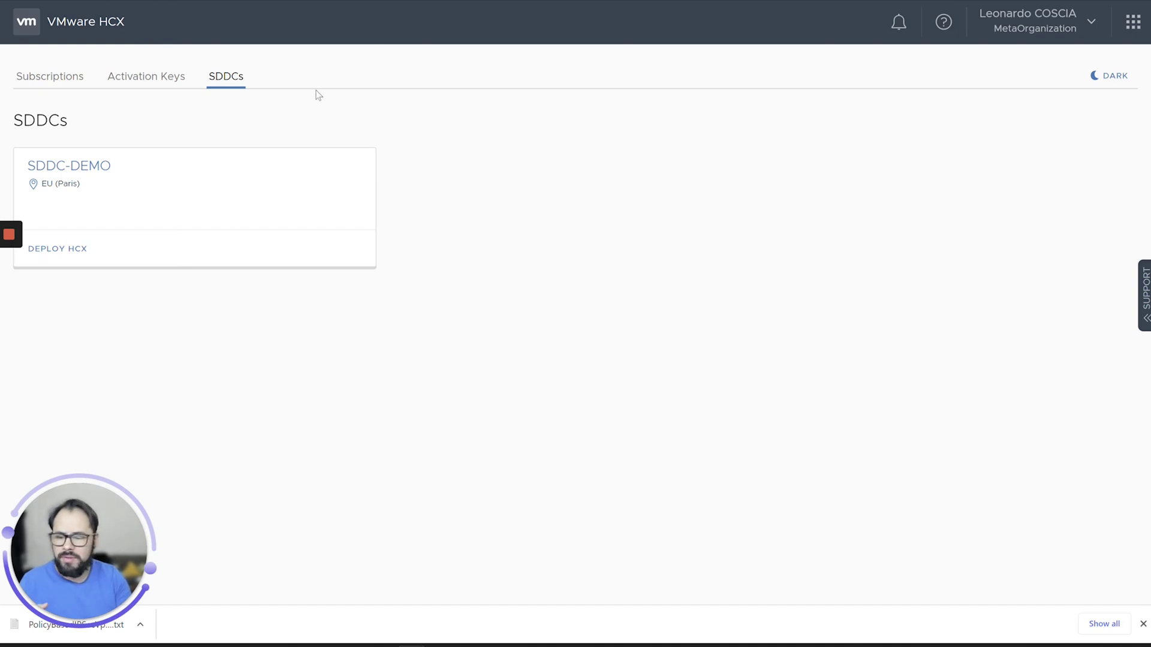
Step: Deploy HCX on SDDC-DEMO under the VMware Cloud on AWS subscription
{"action": "left_click", "coordinate": [60, 249]}
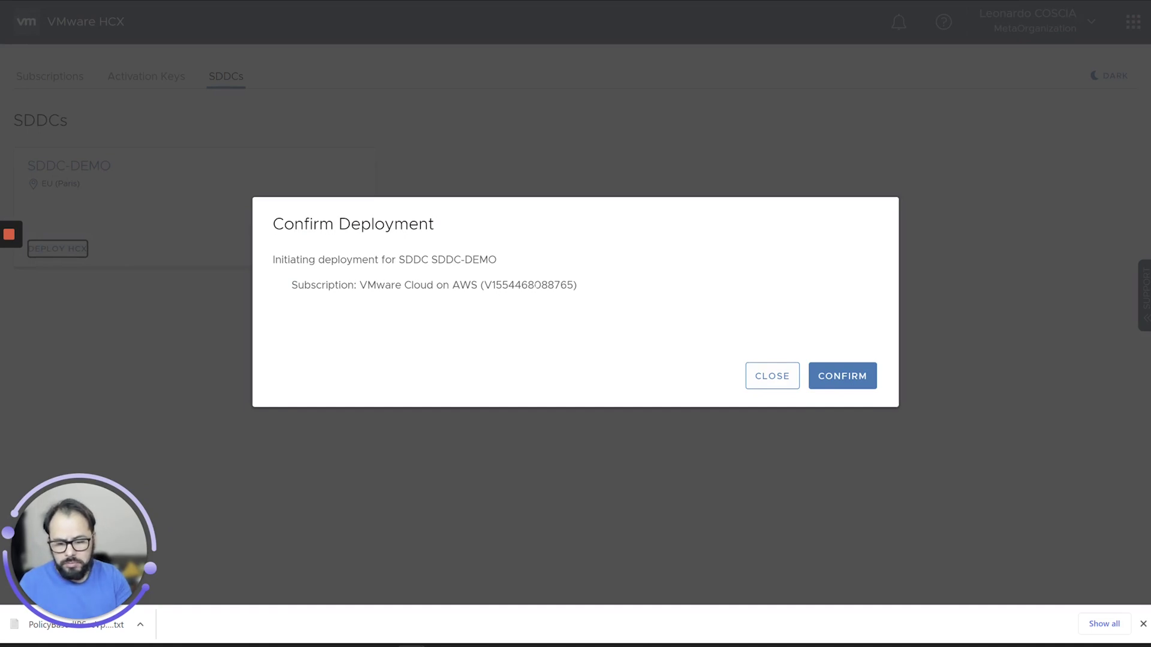
{"action": "double_click", "coordinate": [536, 287]}
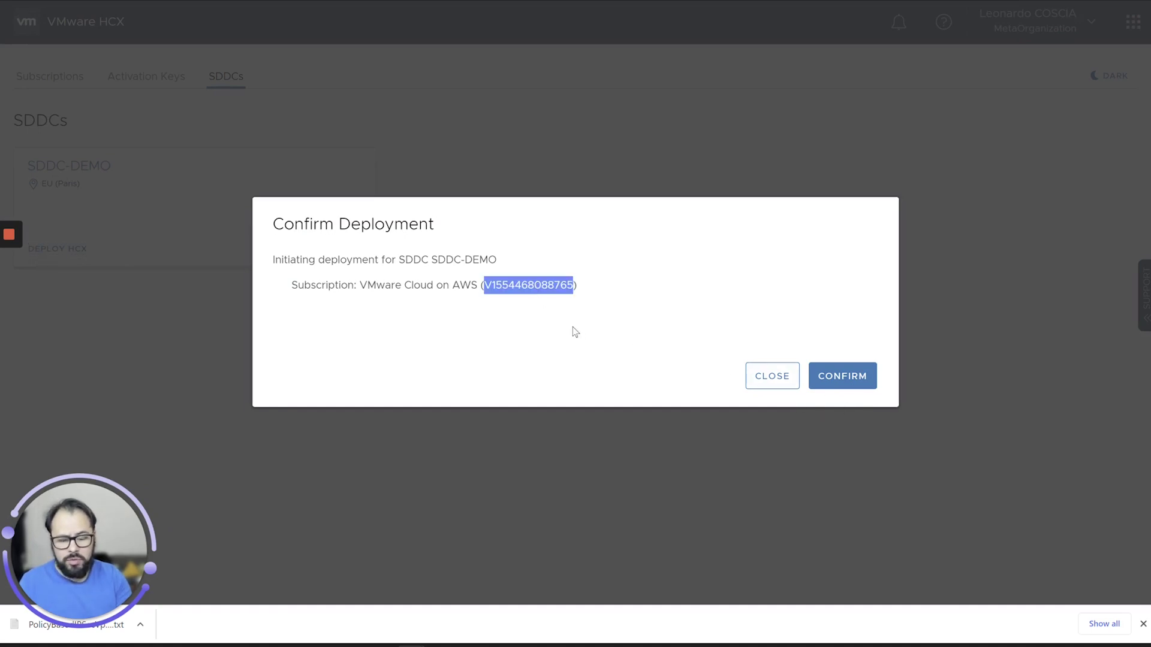
{"action": "left_click", "coordinate": [887, 394]}
{"action": "left_click", "coordinate": [852, 382]}
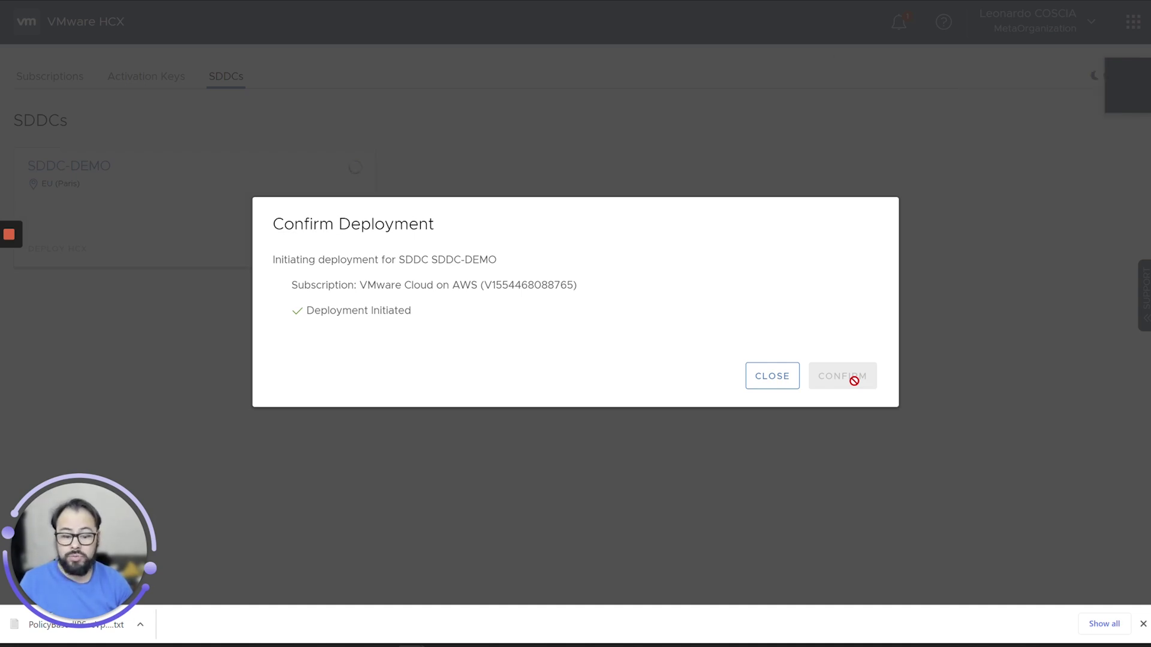
{"action": "left_click", "coordinate": [772, 377]}
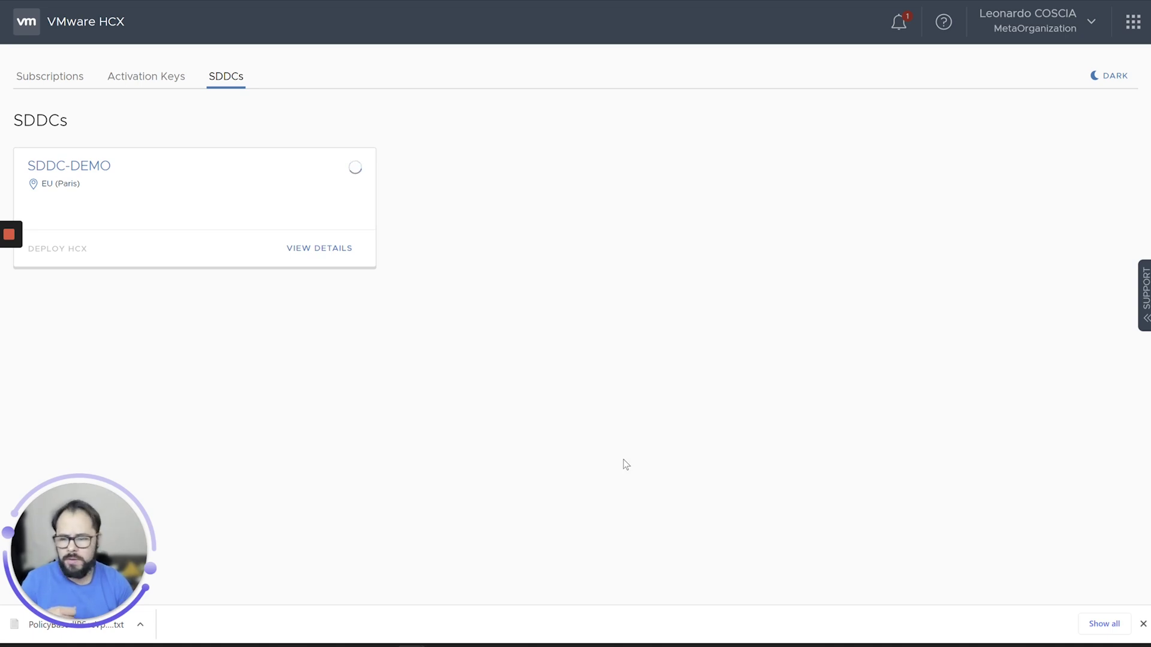
Step: View the HCX deployment stages for SDDC-DEMO and close the details
{"action": "left_click", "coordinate": [319, 248]}
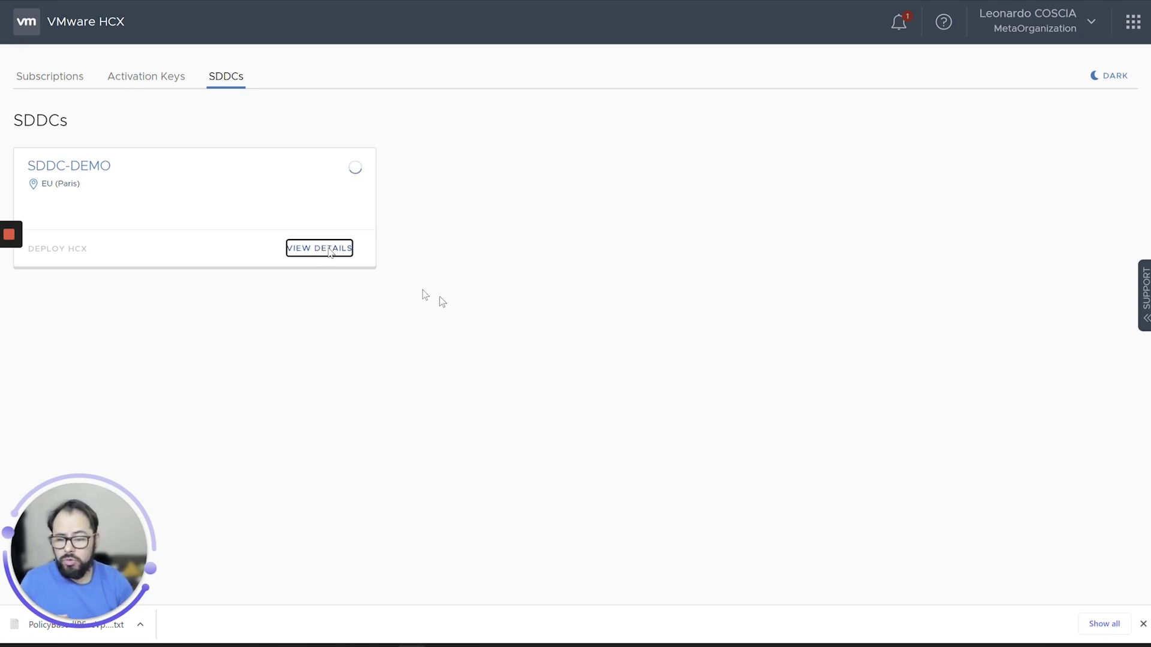
{"action": "left_click_drag", "start_coordinate": [309, 312], "coordinate": [461, 314]}
{"action": "left_click", "coordinate": [451, 344]}
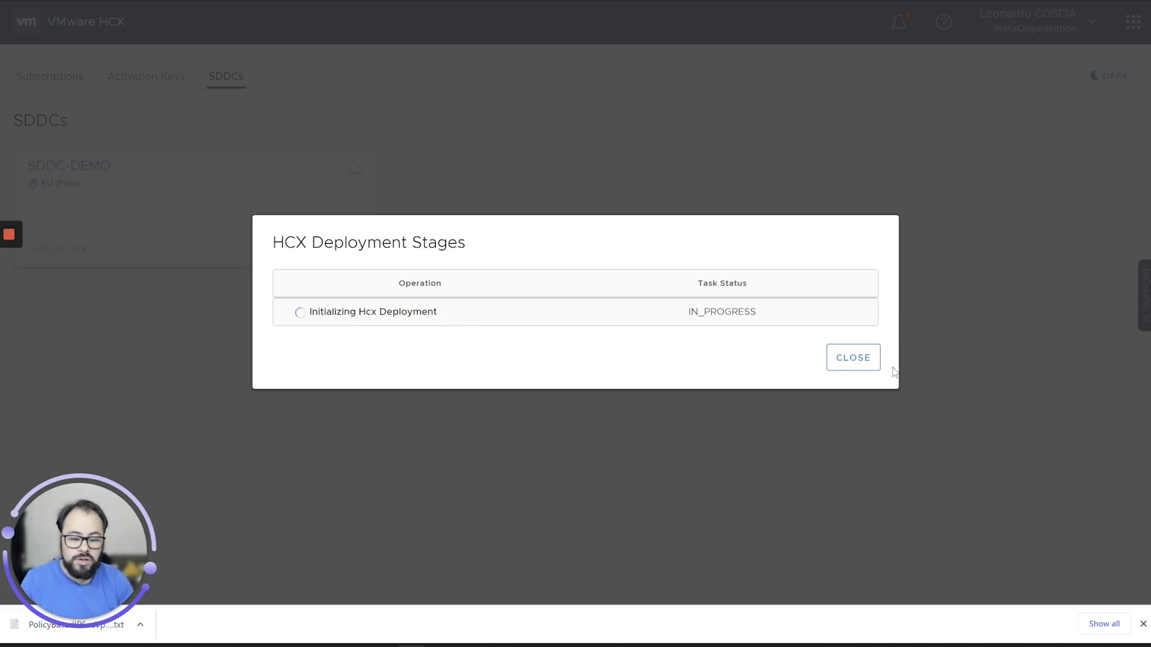
{"action": "left_click", "coordinate": [851, 360]}
Step: Switch to the vSphere Client and expand SDDC-Datacenter's Management VMs folder in the VMs and Templates inventory
{"action": "left_click", "coordinate": [714, 581]}
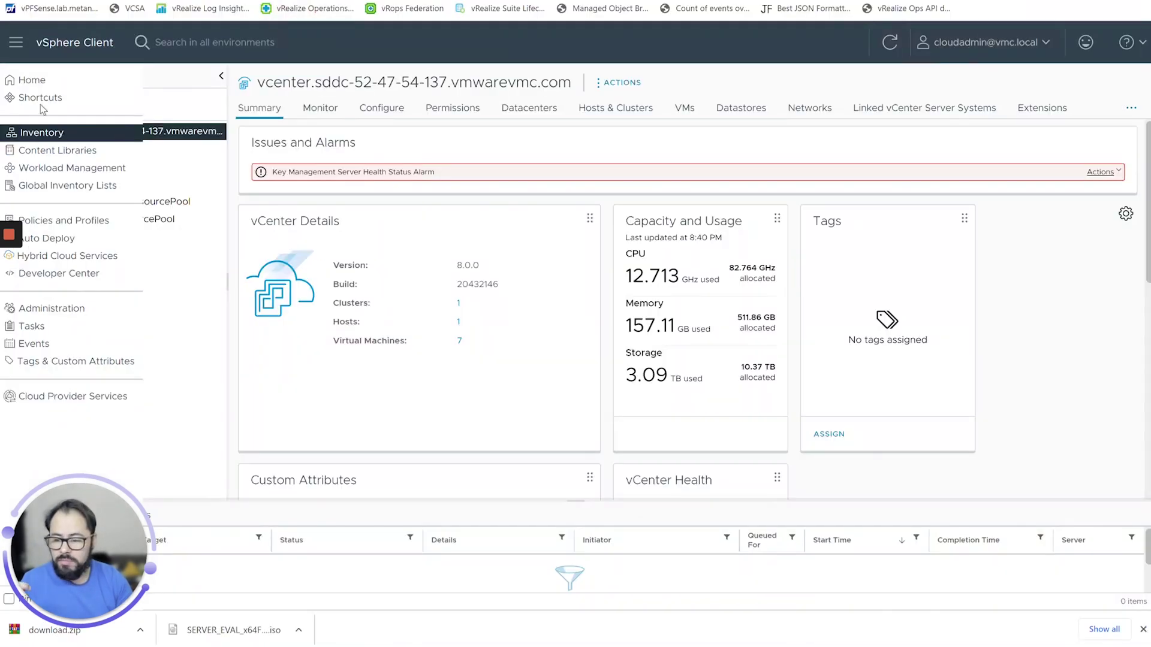
{"action": "left_click", "coordinate": [30, 80]}
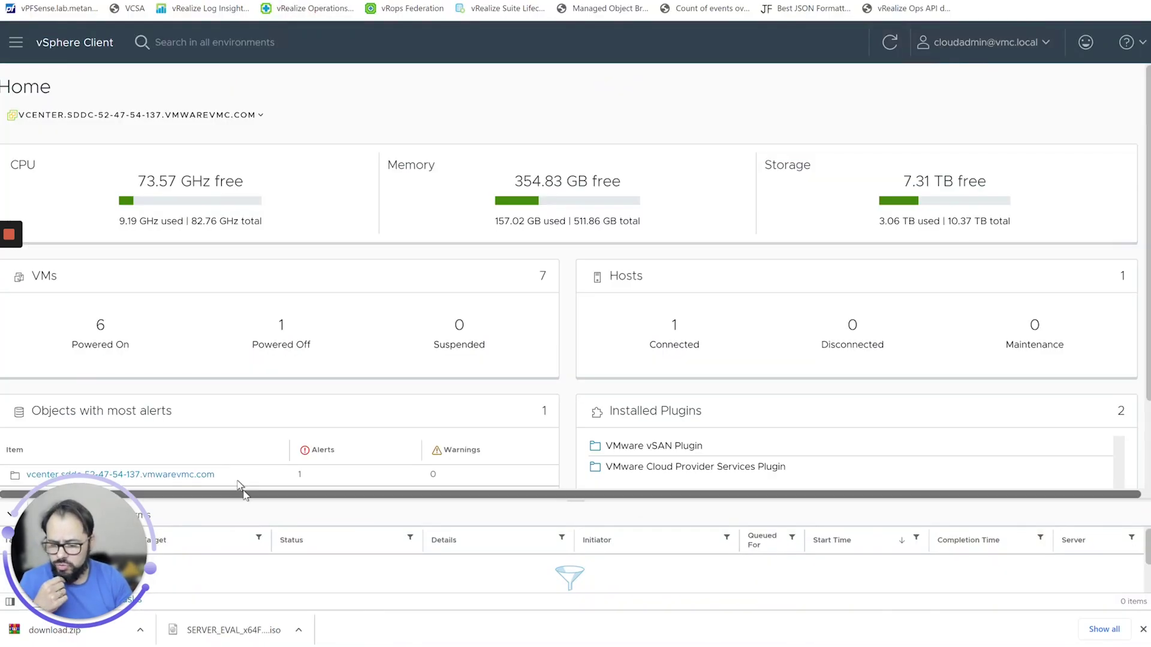
{"action": "left_click", "coordinate": [90, 43]}
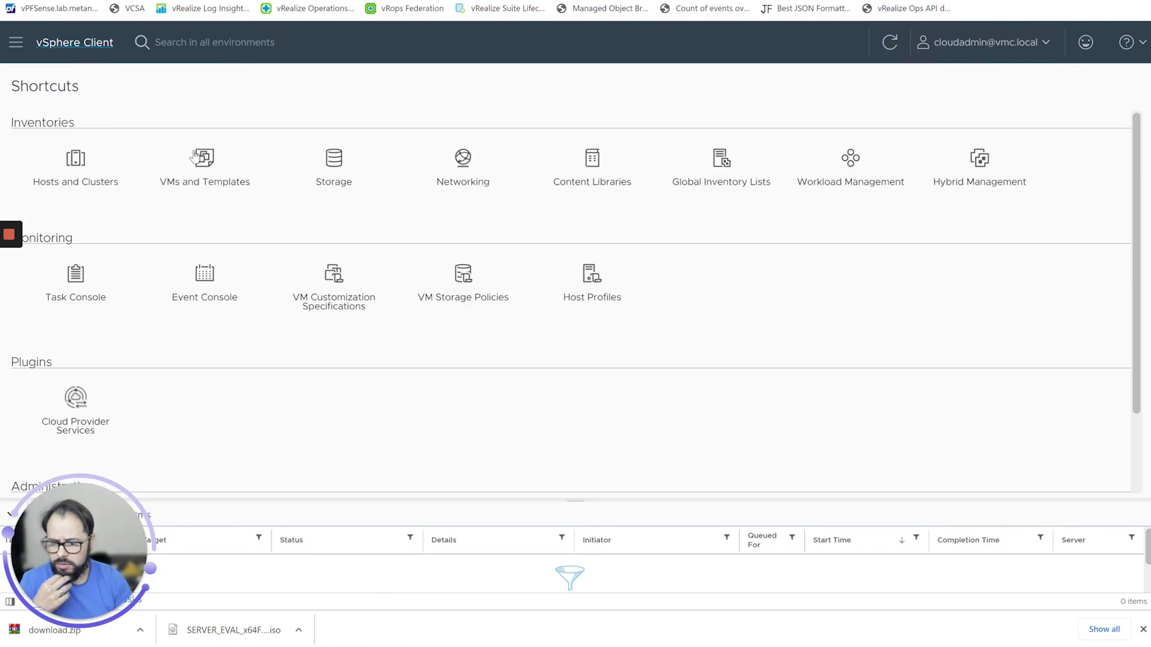
{"action": "left_click", "coordinate": [206, 157]}
{"action": "left_click", "coordinate": [9, 131]}
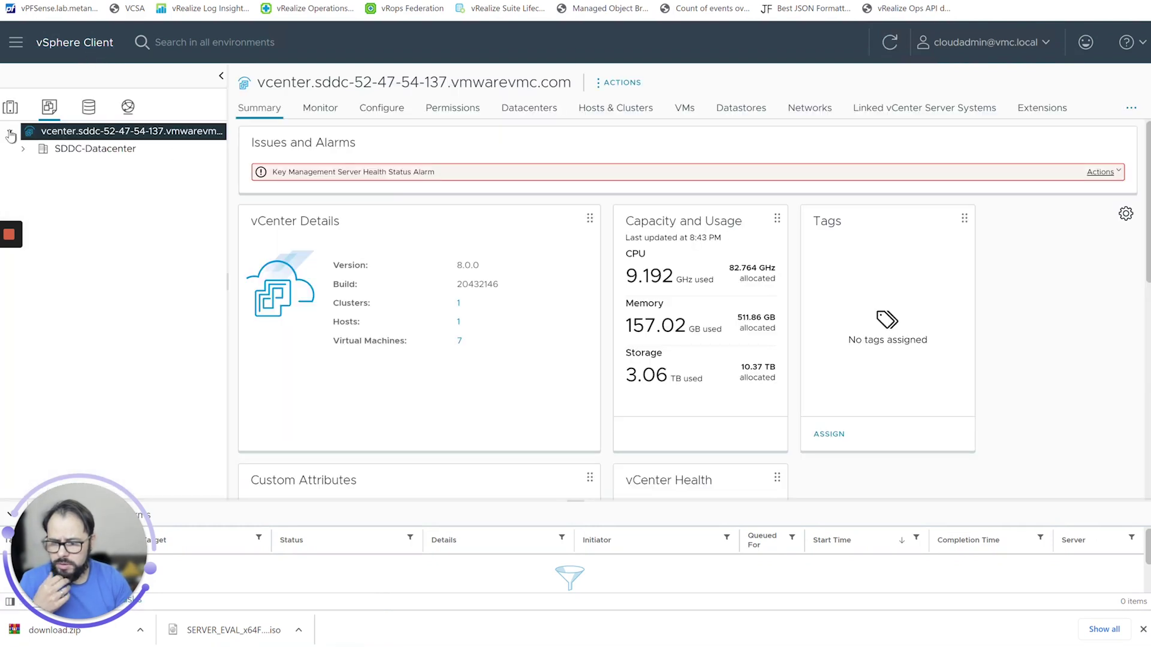
{"action": "left_click", "coordinate": [22, 148]}
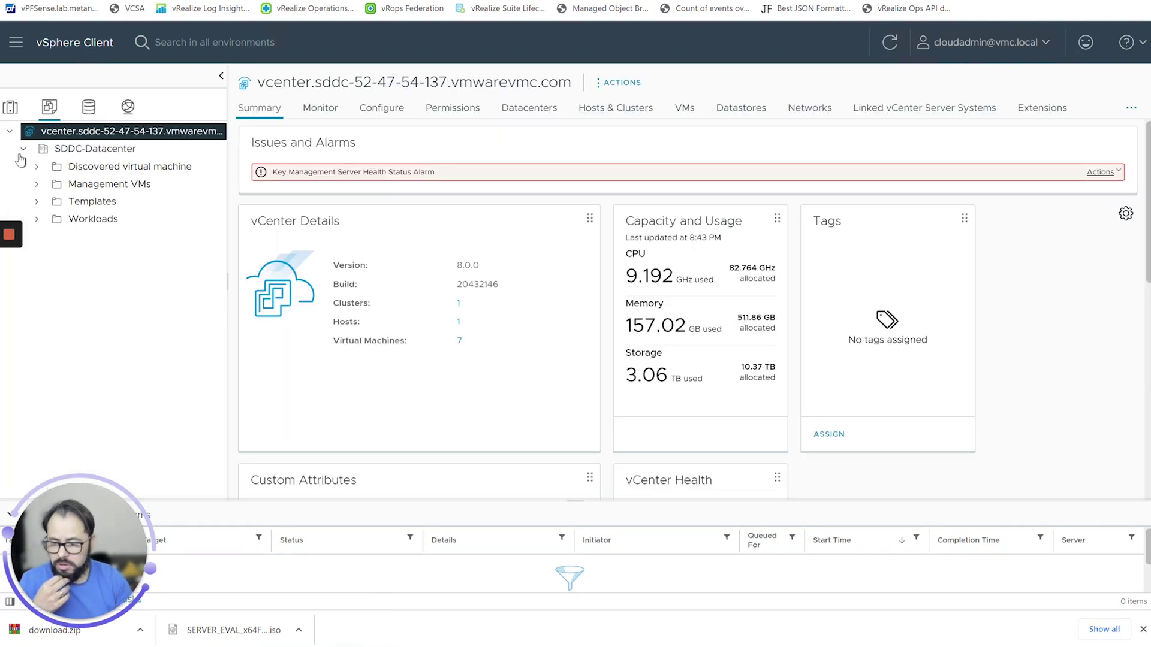
{"action": "left_click", "coordinate": [36, 185]}
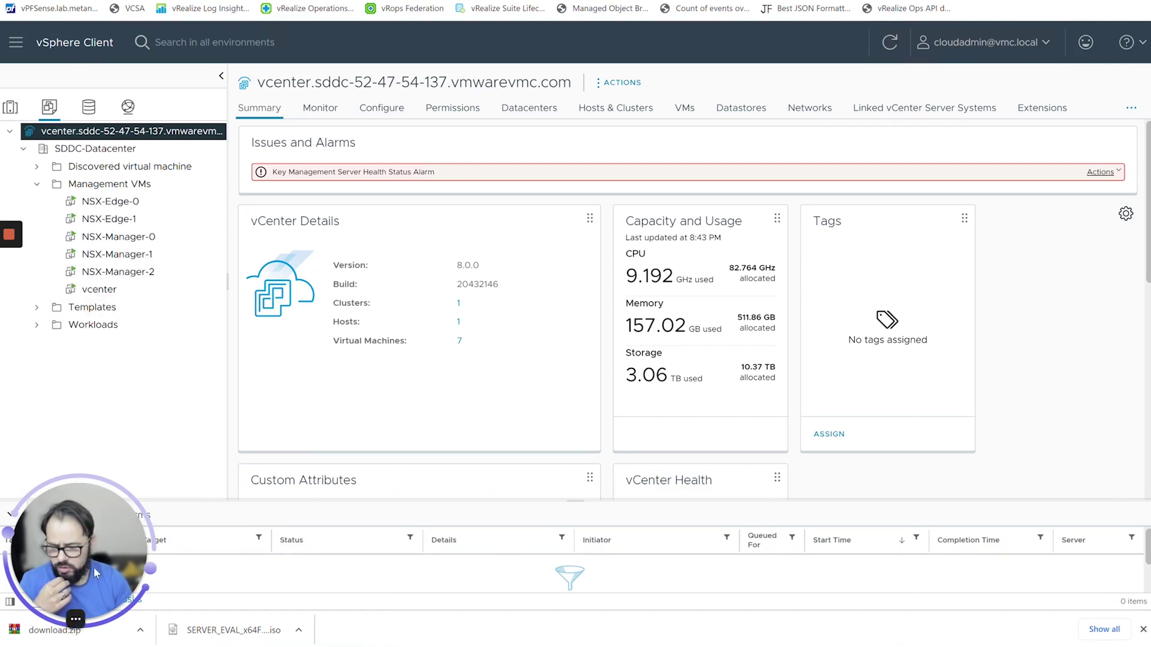
{"action": "left_click_drag", "start_coordinate": [93, 567], "coordinate": [125, 529]}
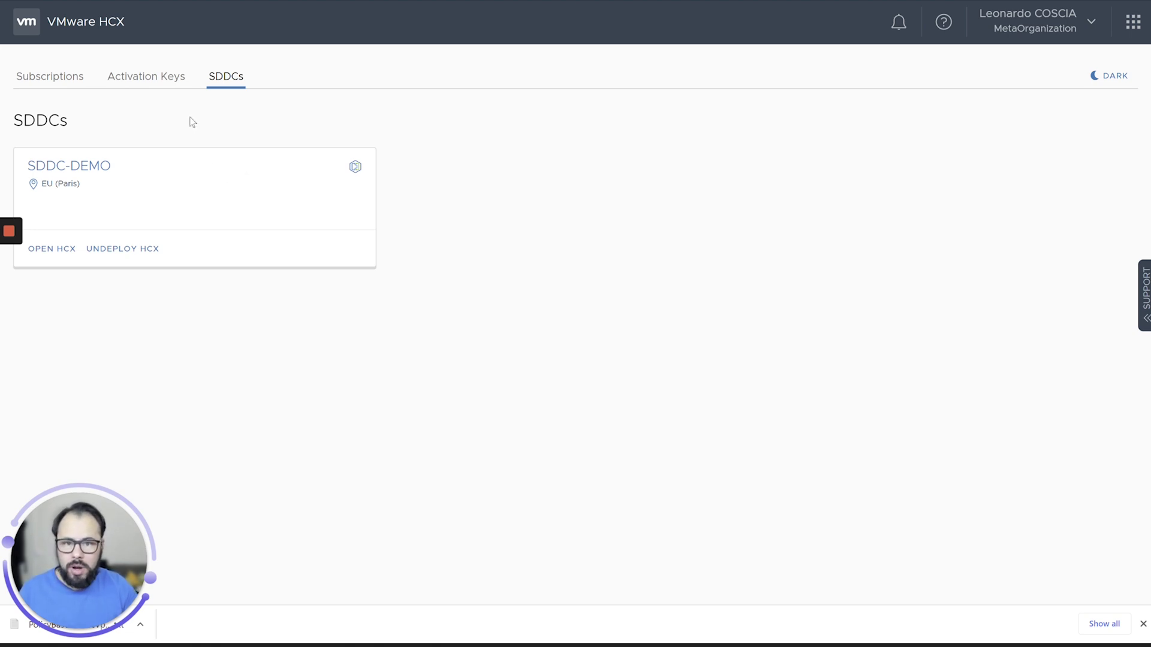
Step: Review the HCX activation keys with their status, subscription and system type for the HCX Cloud and HCX Connector entries
{"action": "left_click", "coordinate": [172, 83]}
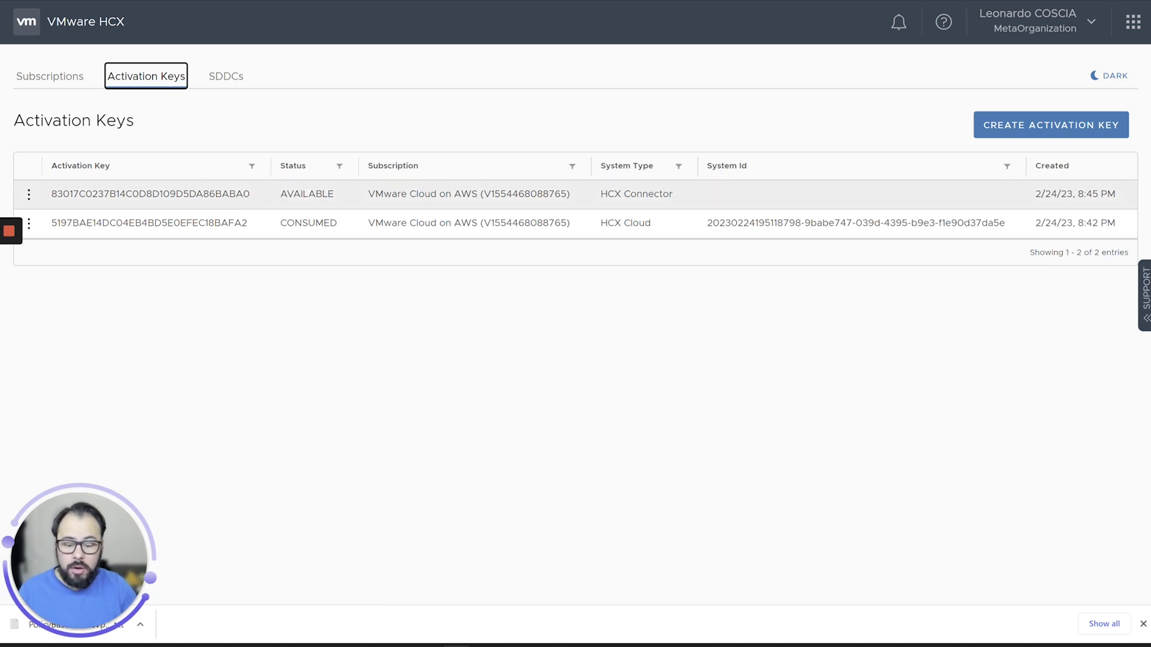
{"action": "double_click", "coordinate": [157, 225]}
{"action": "left_click", "coordinate": [298, 226]}
{"action": "left_click_drag", "start_coordinate": [368, 226], "coordinate": [543, 226]}
{"action": "left_click", "coordinate": [585, 364]}
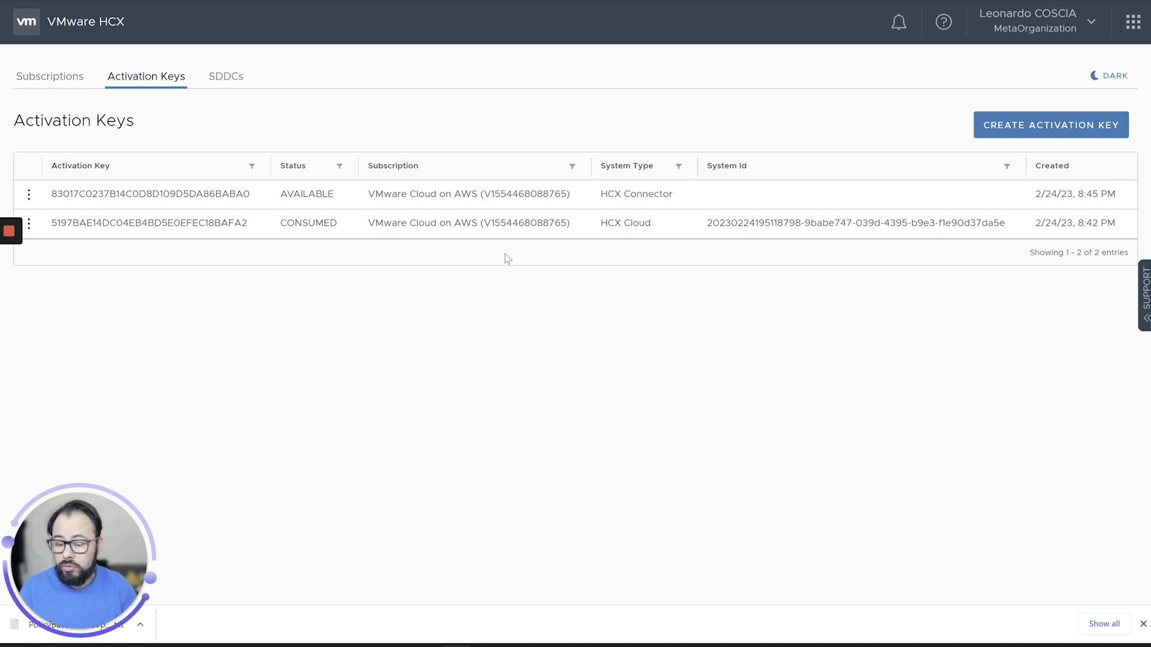
{"action": "double_click", "coordinate": [166, 193]}
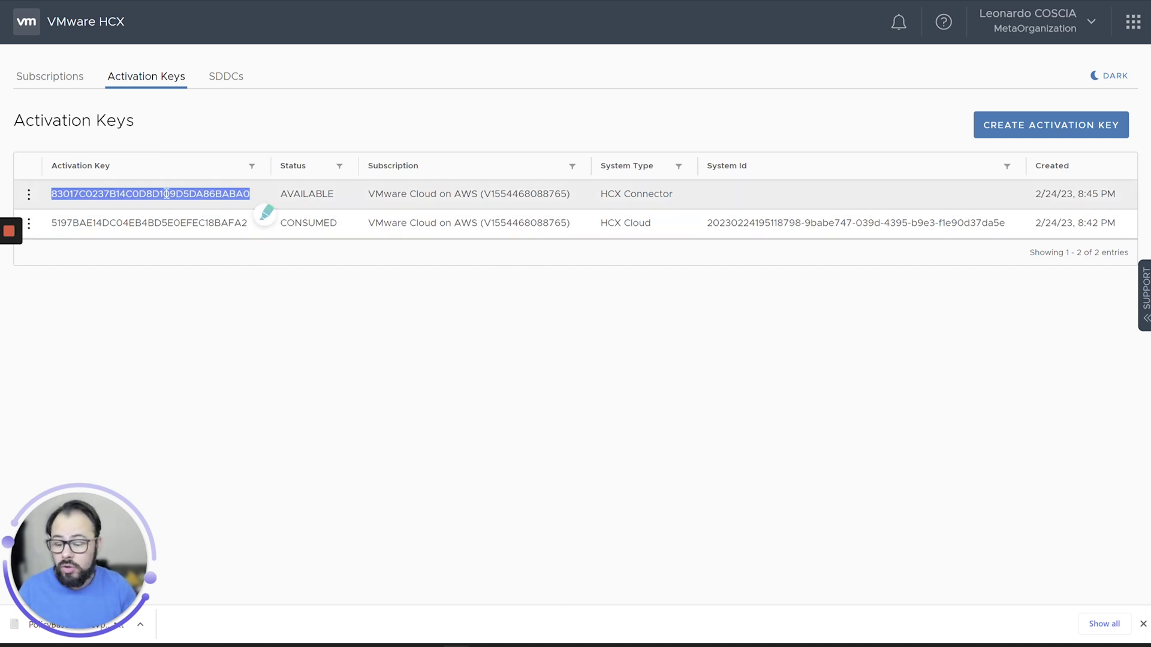
{"action": "left_click", "coordinate": [641, 270]}
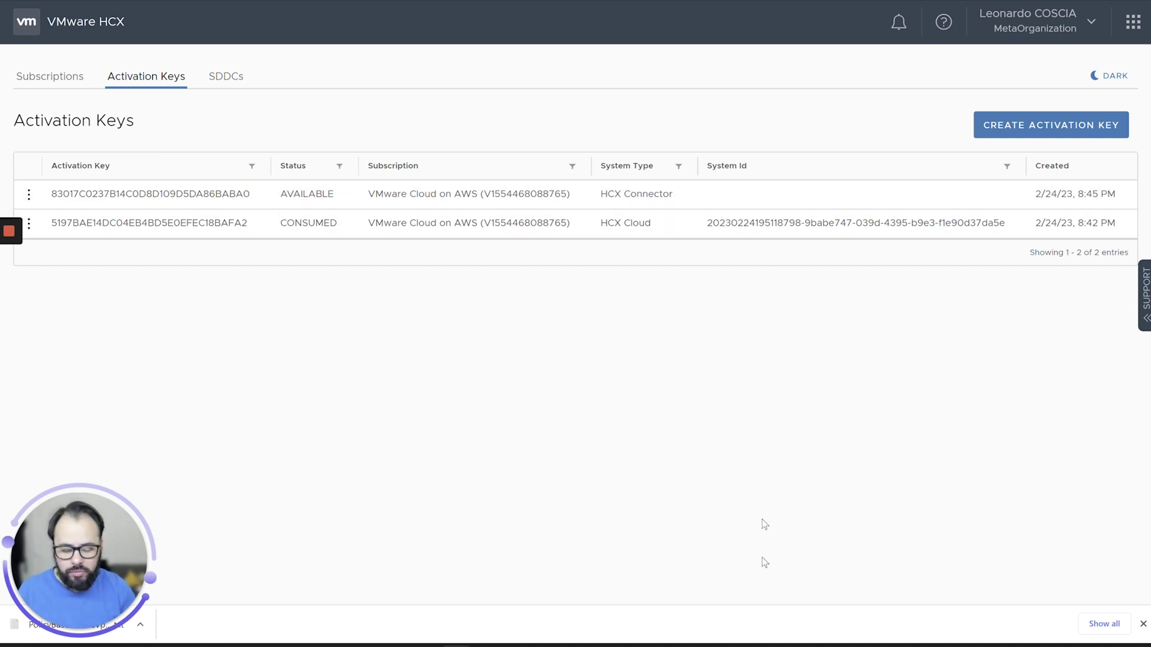
Step: Switch to the vSphere Client, locate the HCX plugin and view its Site Pairing page
{"action": "mouse_move", "coordinate": [726, 646]}
{"action": "left_click", "coordinate": [708, 570]}
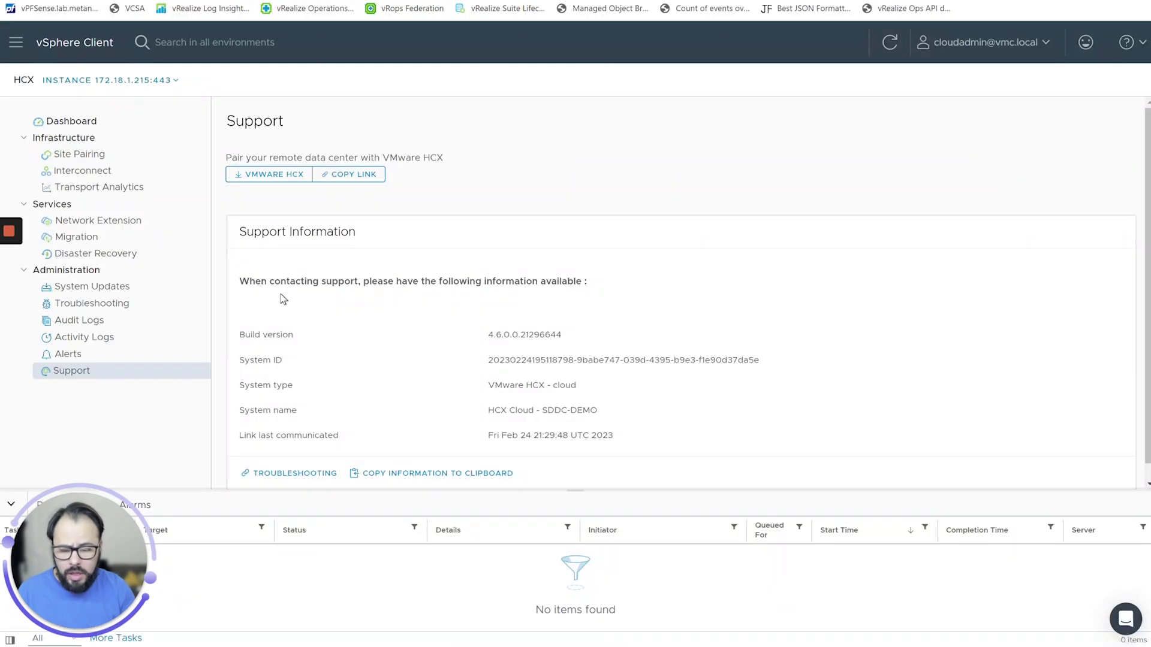
{"action": "left_click", "coordinate": [16, 42]}
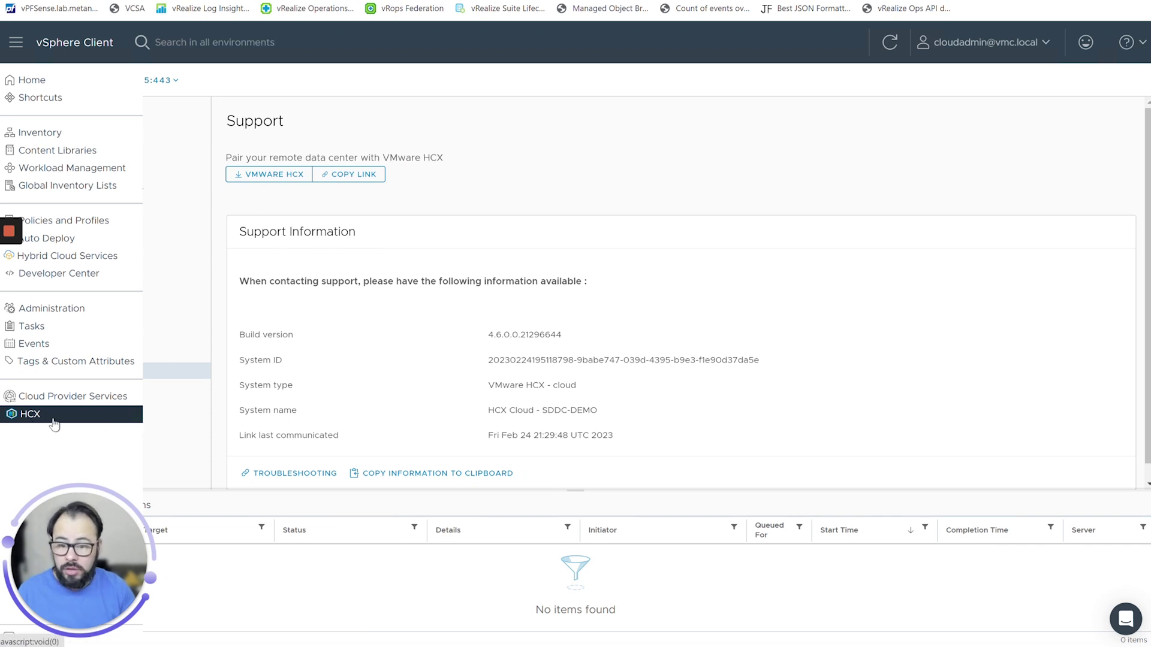
{"action": "left_click", "coordinate": [18, 48]}
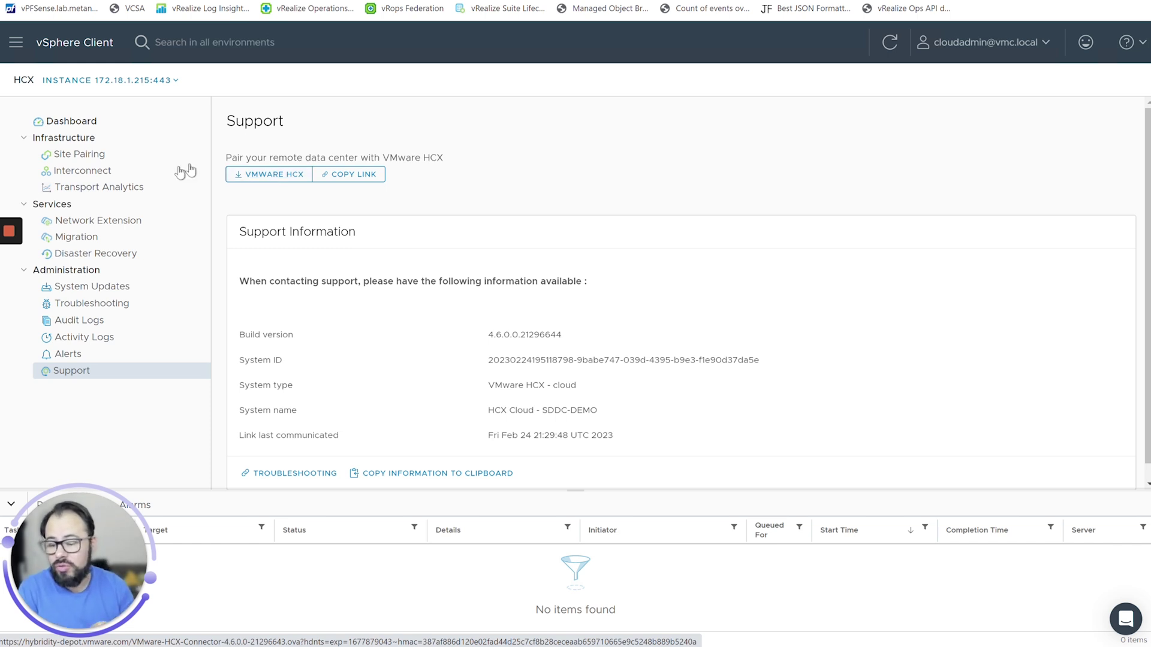
{"action": "left_click", "coordinate": [114, 153]}
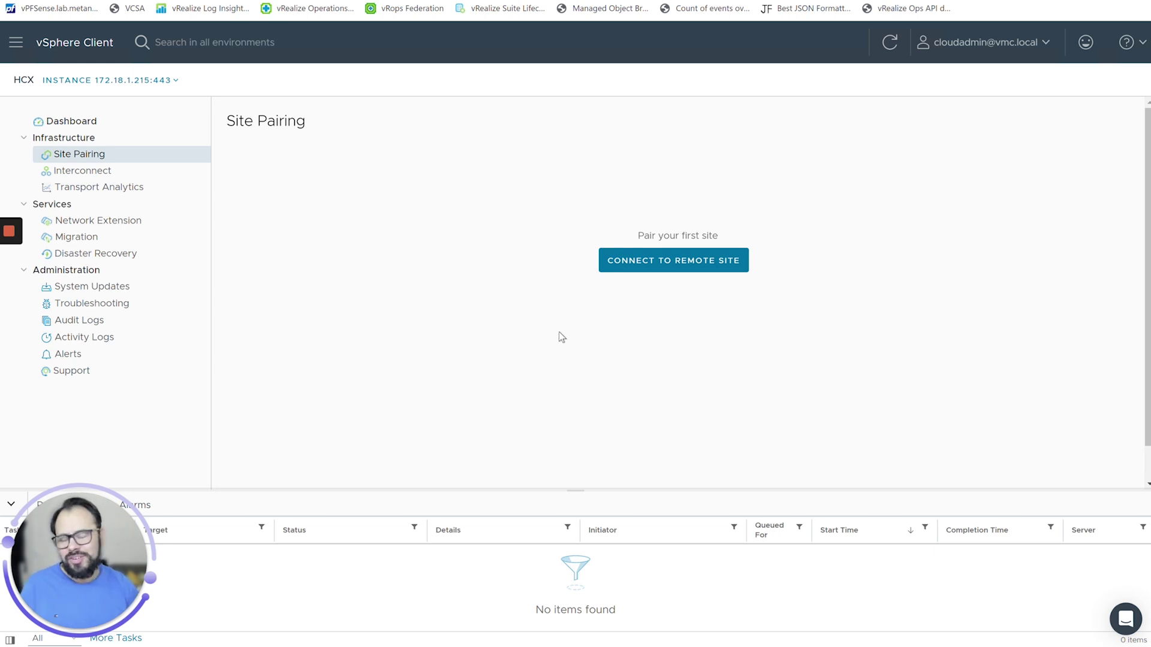
Step: Examine the HCX Interconnect compute profile for vcenter, including its deployment container, datastore, folder and networks
{"action": "left_click", "coordinate": [83, 172]}
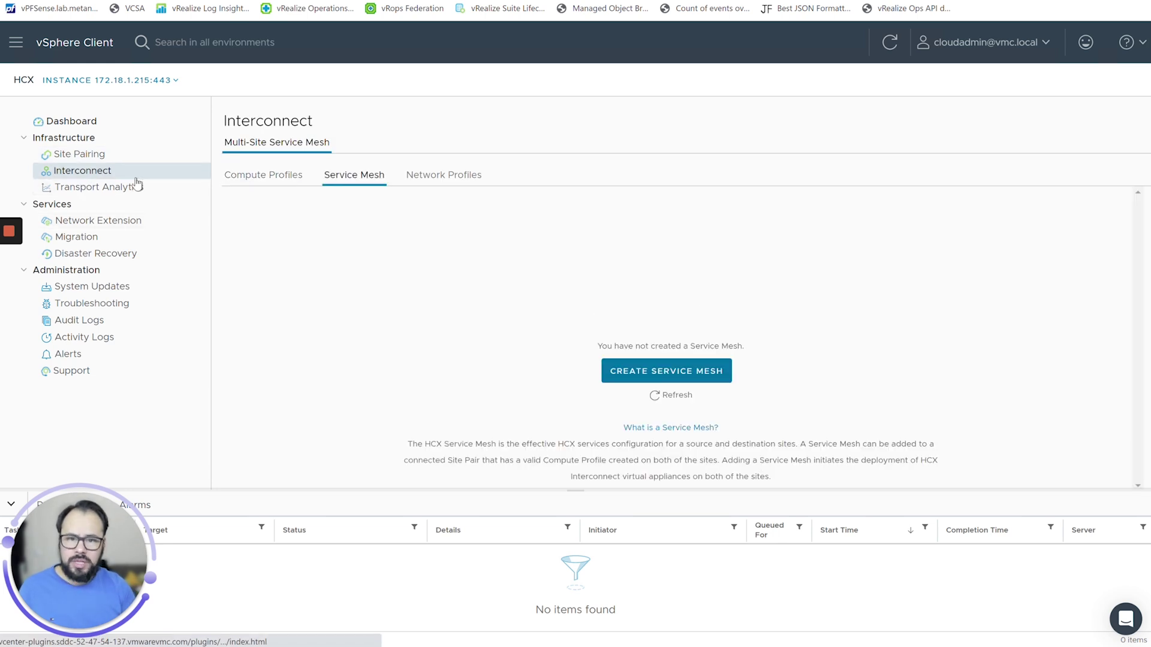
{"action": "left_click", "coordinate": [258, 185]}
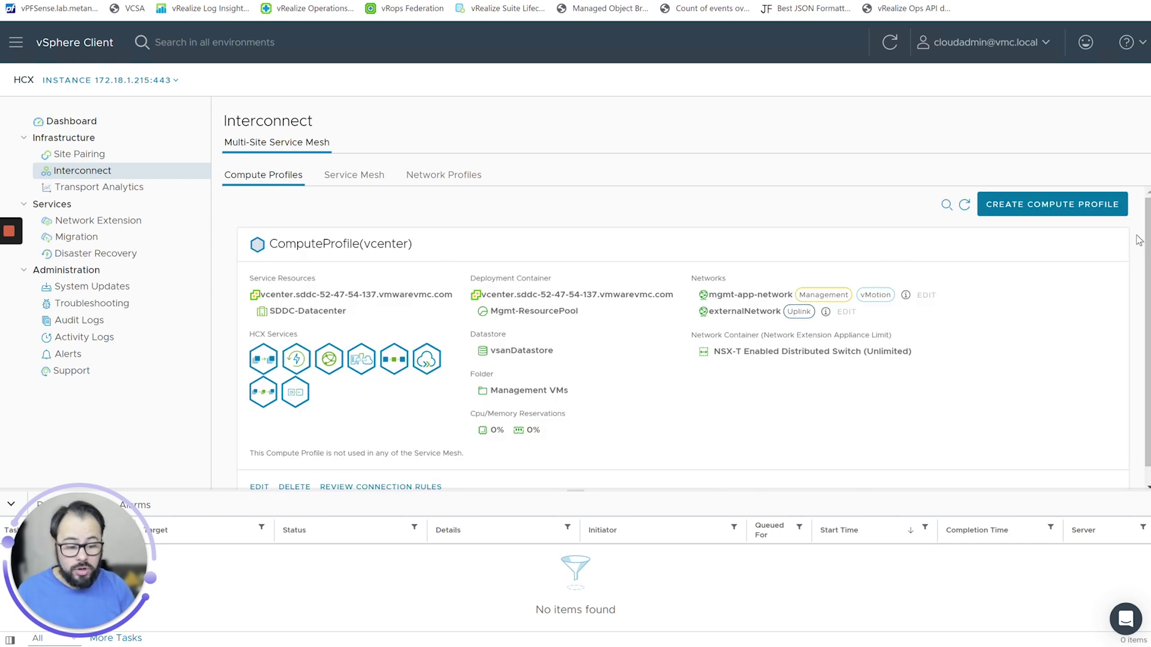
{"action": "scroll", "coordinate": [1147, 345], "scroll_direction": "down", "scroll_amount": 1}
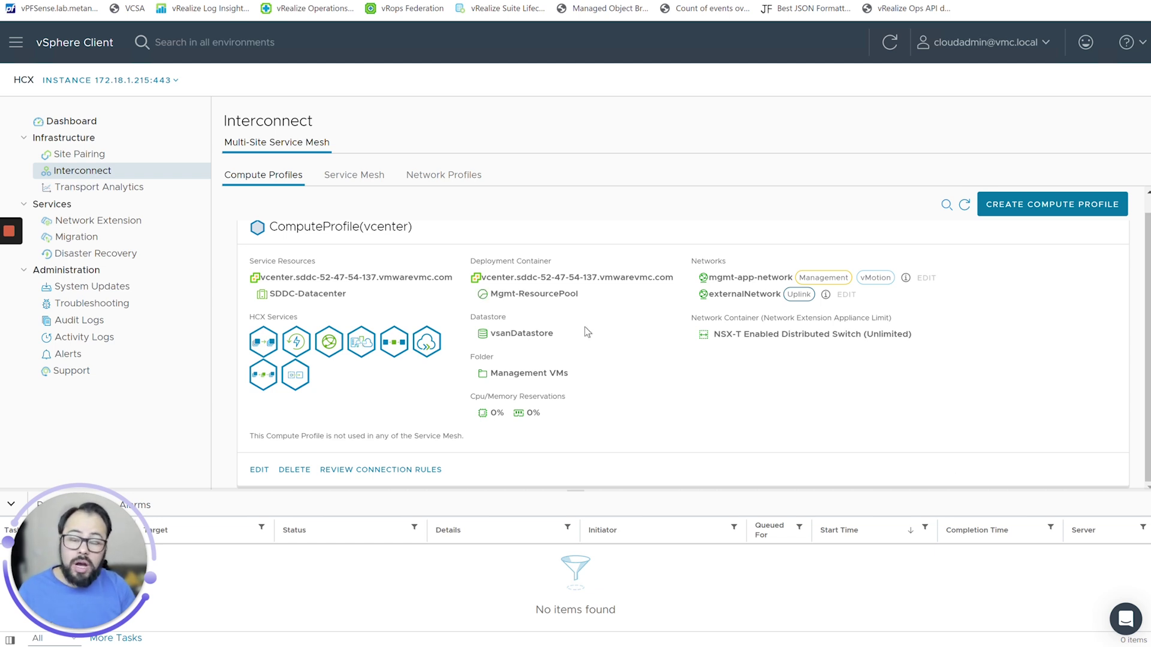
{"action": "left_click_drag", "start_coordinate": [579, 294], "coordinate": [489, 294]}
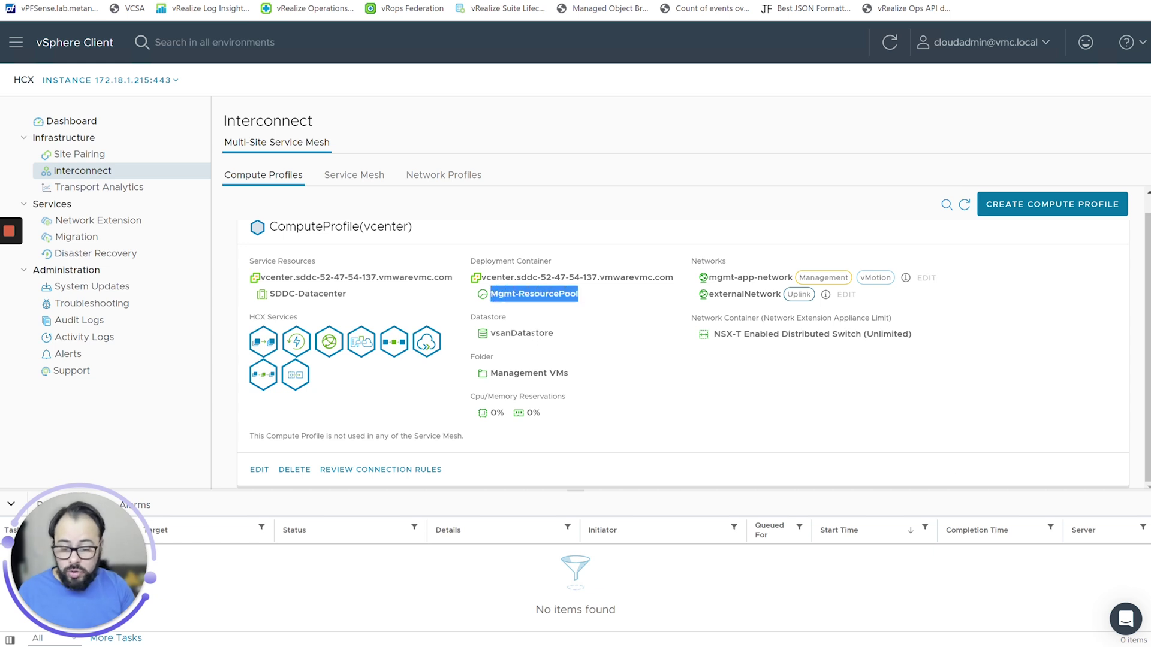
{"action": "double_click", "coordinate": [532, 333]}
{"action": "left_click_drag", "start_coordinate": [498, 373], "coordinate": [563, 373]}
{"action": "left_click", "coordinate": [689, 403]}
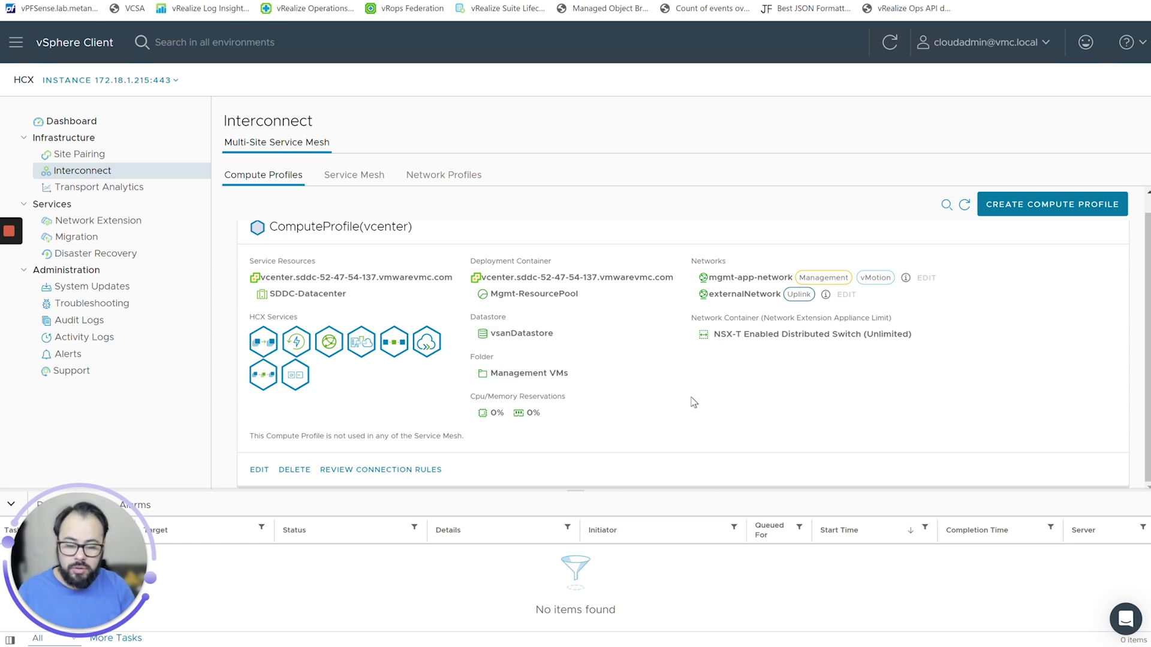
{"action": "left_click", "coordinate": [724, 277]}
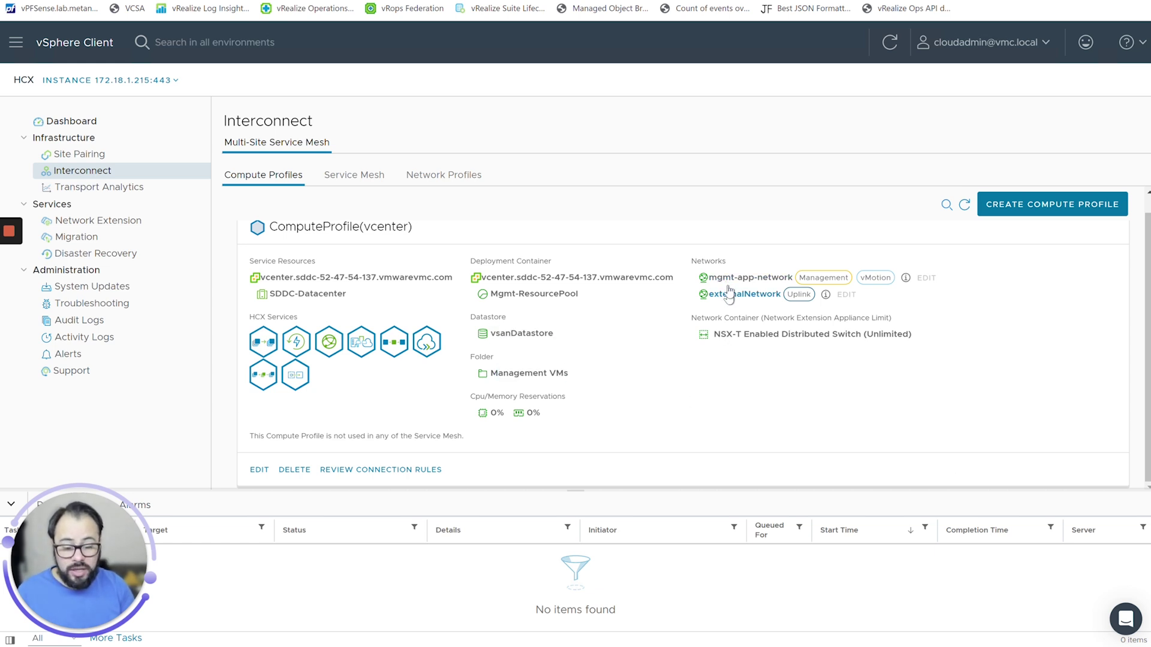
{"action": "left_click", "coordinate": [728, 299]}
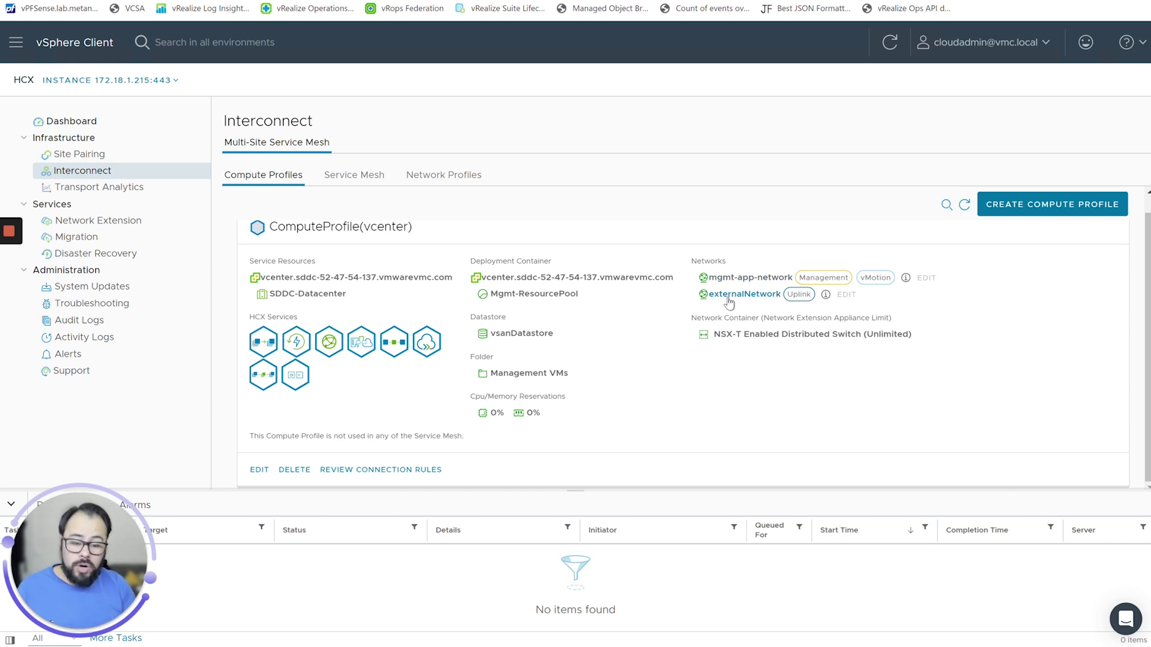
Step: Examine the HCX Interconnect network profiles and the IP pools of externalNetwork
{"action": "left_click", "coordinate": [466, 180]}
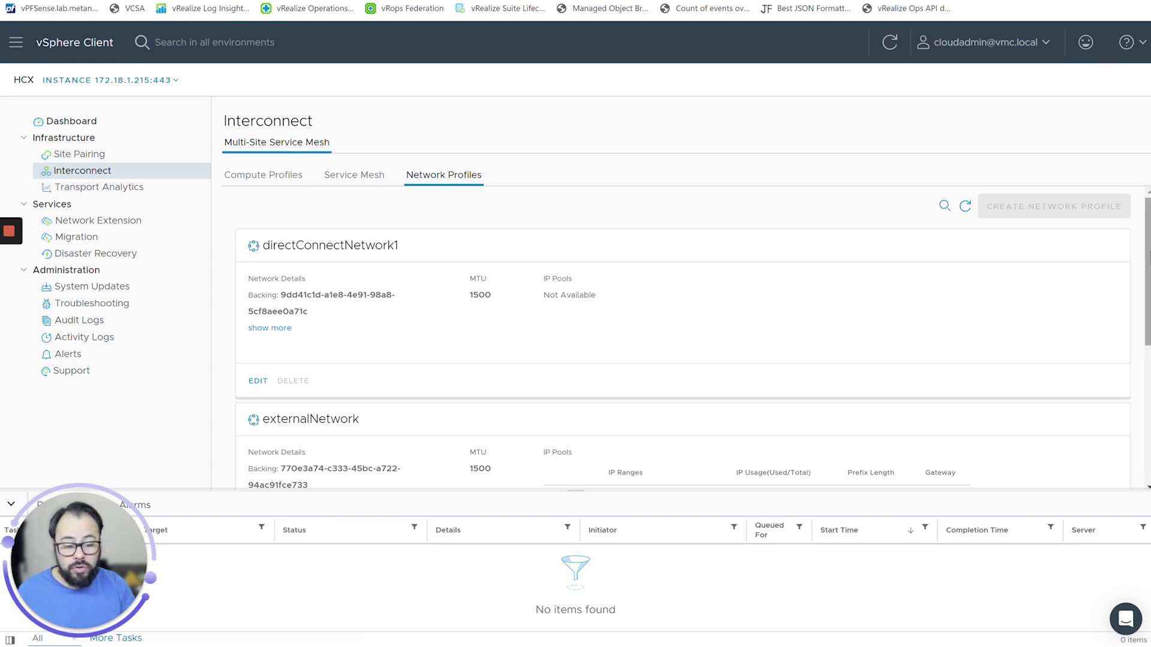
{"action": "scroll", "coordinate": [1147, 252], "scroll_direction": "down", "scroll_amount": 1}
{"action": "scroll", "coordinate": [693, 348], "scroll_direction": "up", "scroll_amount": 1}
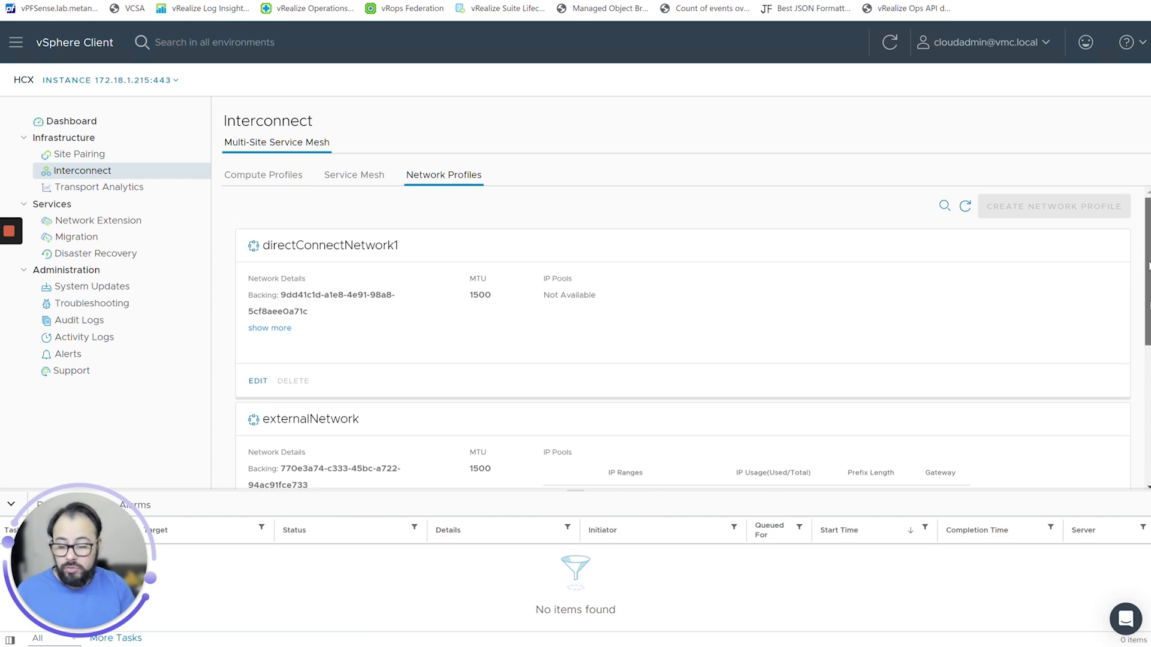
{"action": "left_click_drag", "start_coordinate": [1148, 264], "coordinate": [1148, 305]}
{"action": "scroll", "coordinate": [663, 293], "scroll_direction": "down", "scroll_amount": 2}
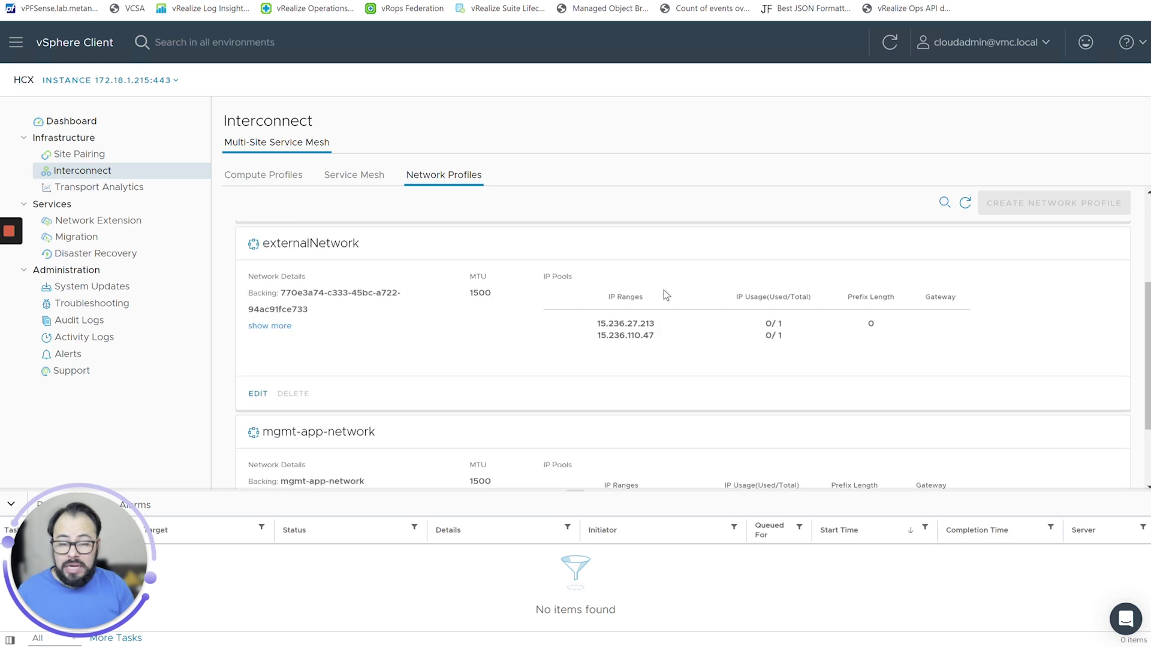
Step: Examine the IP ranges assigned to the externalNetwork and mgmt-app-network profiles in HCX Interconnect
{"action": "triple_click", "coordinate": [659, 340]}
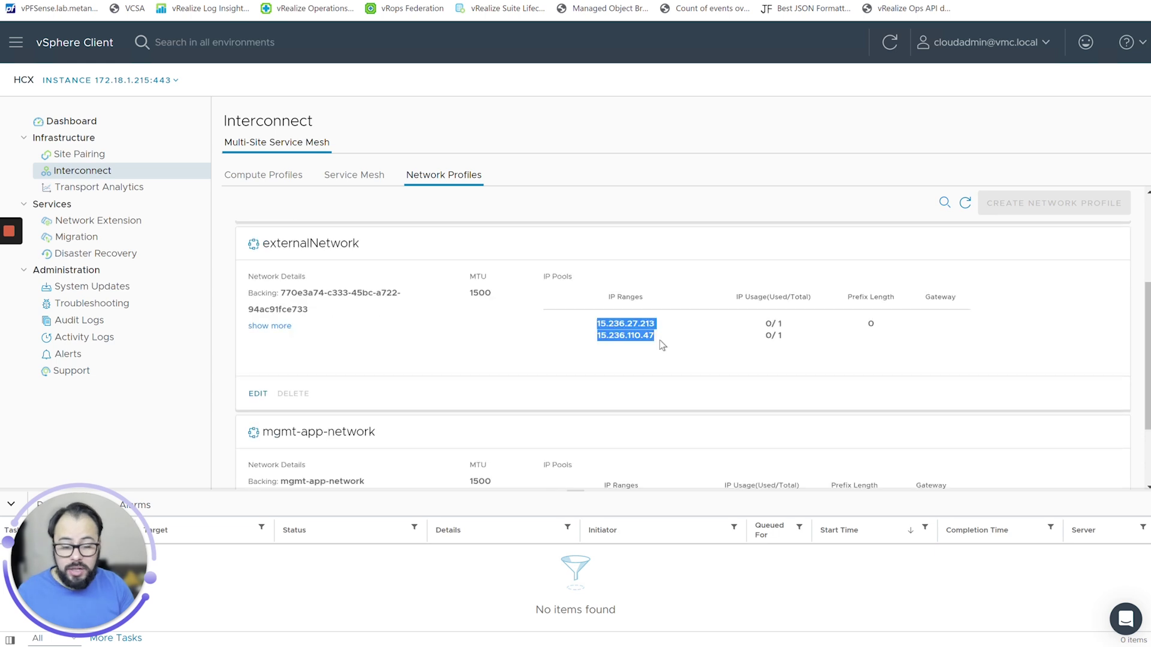
{"action": "left_click", "coordinate": [651, 335]}
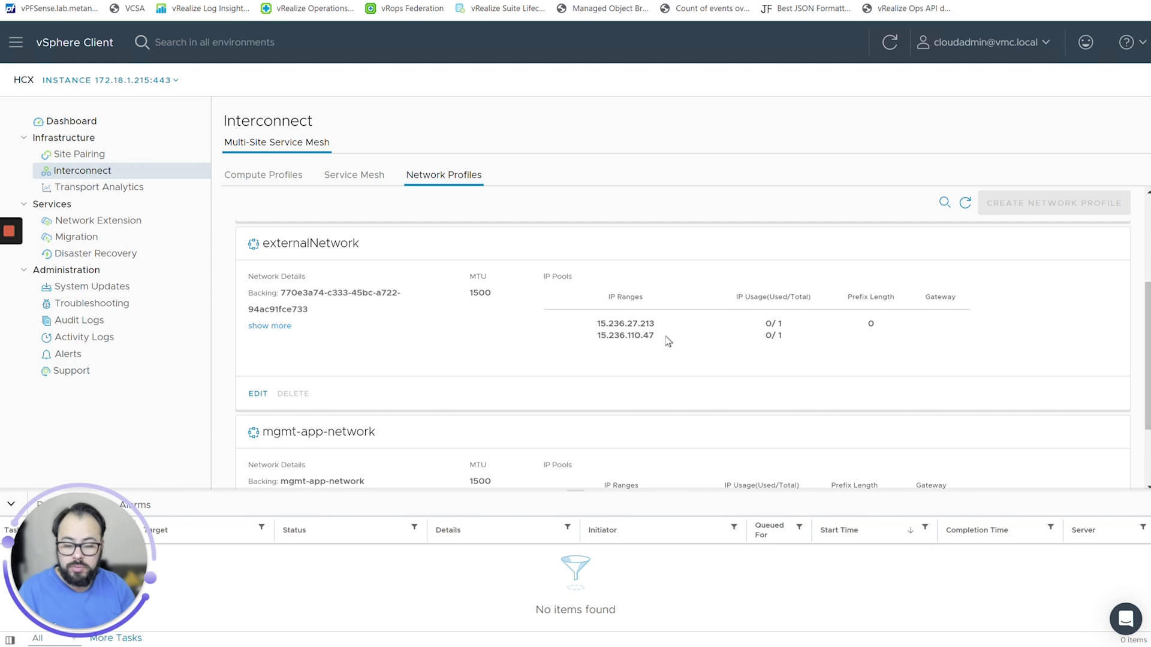
{"action": "scroll", "coordinate": [1148, 354], "scroll_direction": "down", "scroll_amount": 2}
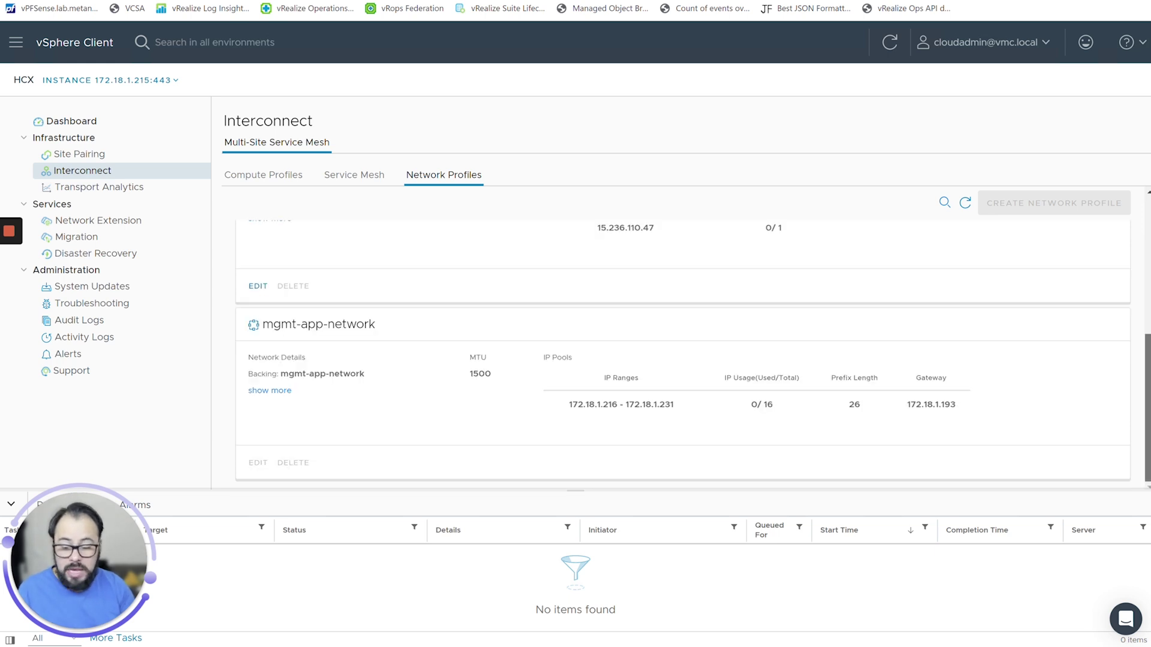
{"action": "triple_click", "coordinate": [695, 415]}
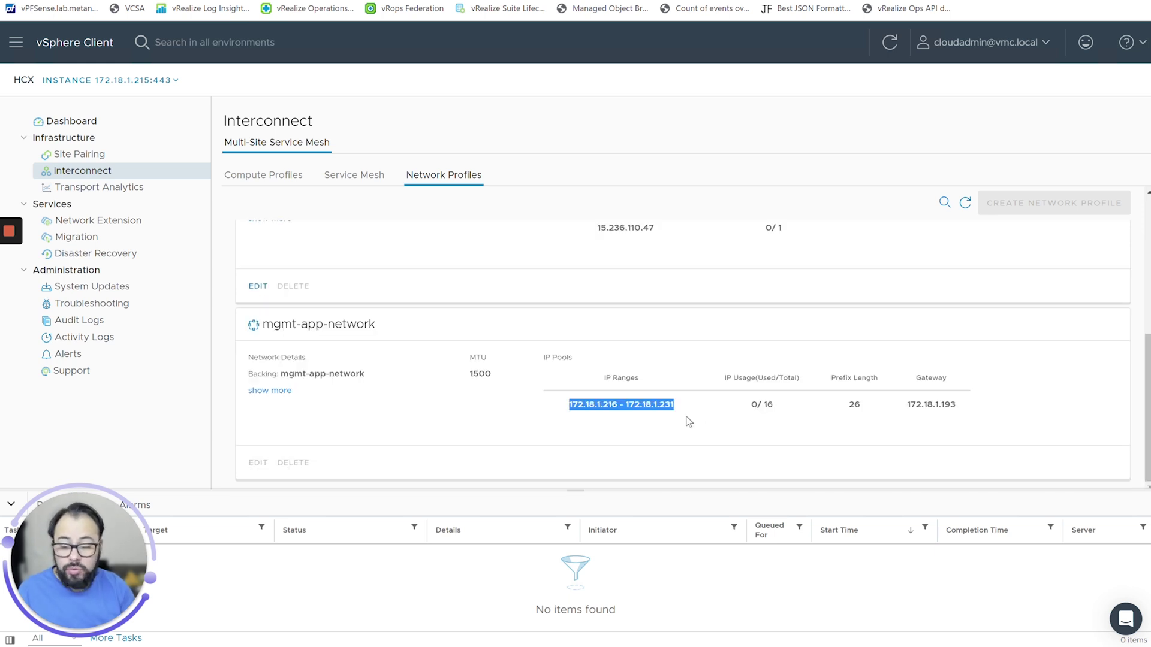
{"action": "left_click", "coordinate": [651, 424]}
{"action": "left_click_drag", "start_coordinate": [565, 406], "coordinate": [601, 405]}
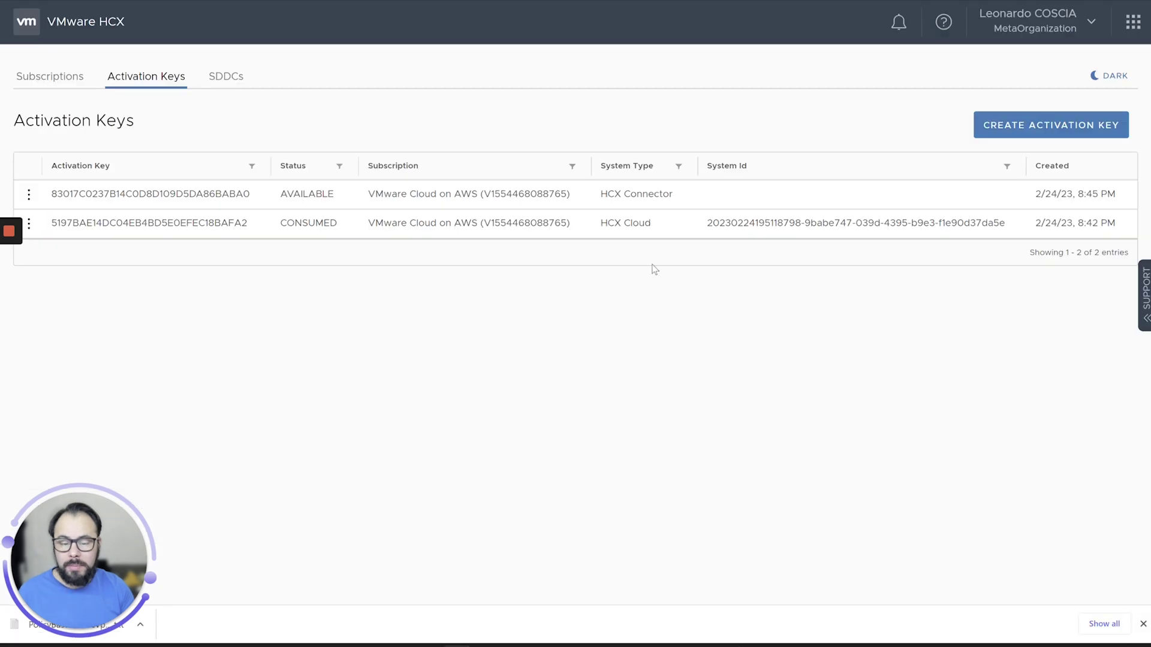
Step: Switch to the VMware Cloud console and open the summary of SDDC-DEMO
{"action": "left_click", "coordinate": [69, 83]}
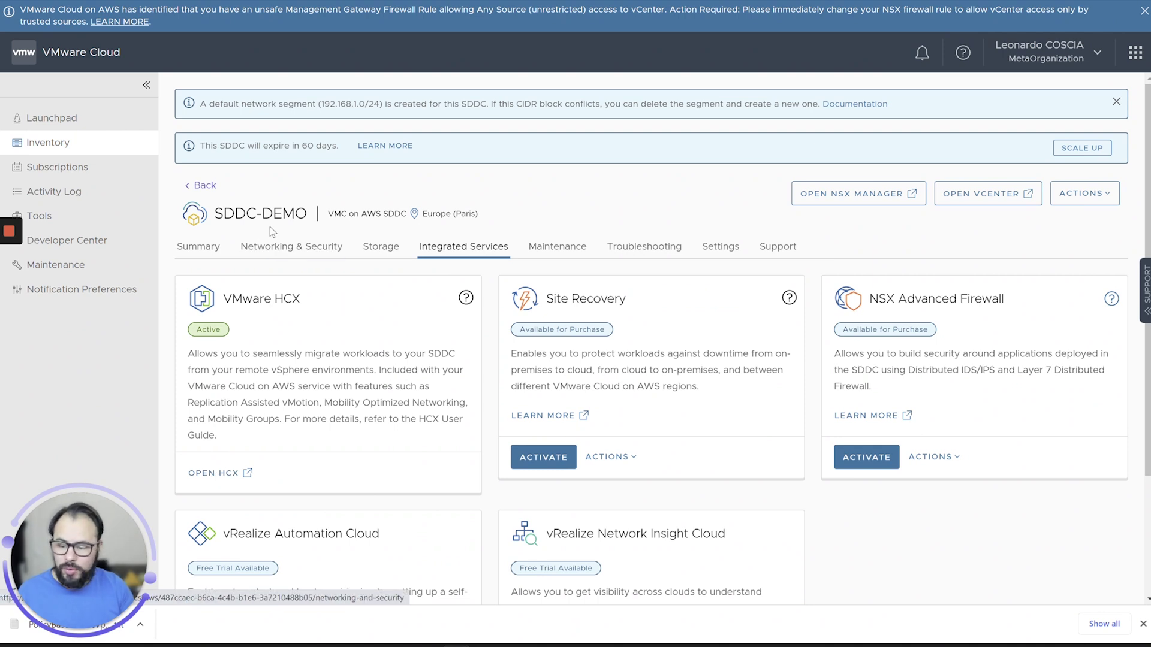
{"action": "left_click", "coordinate": [209, 256]}
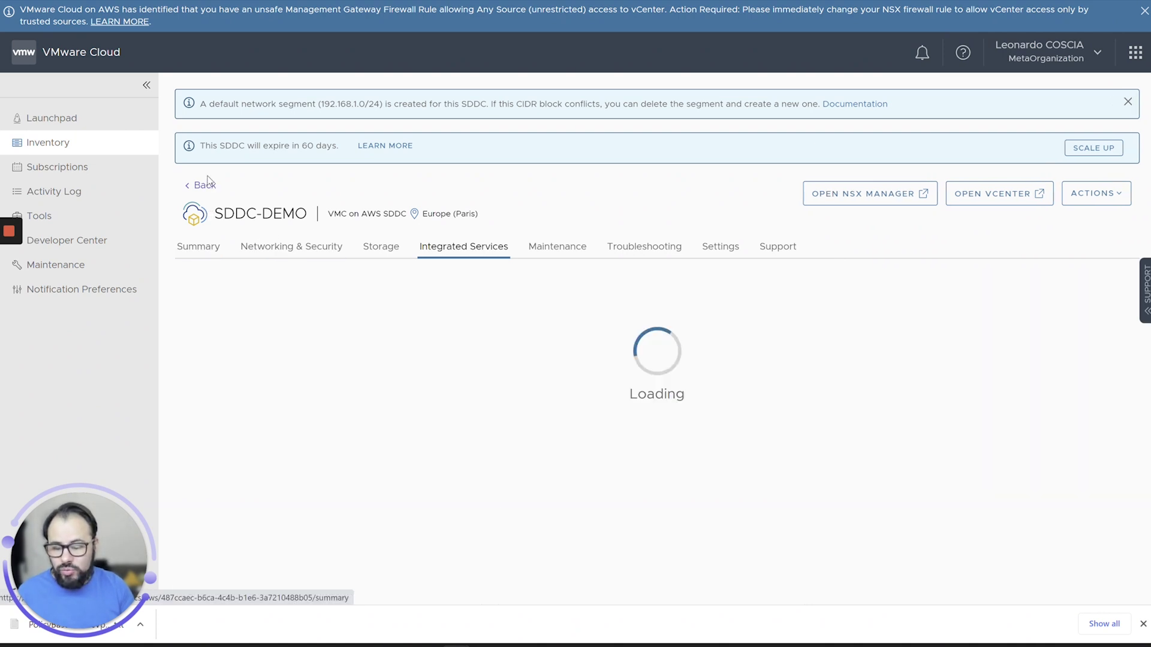
{"action": "left_click", "coordinate": [193, 189]}
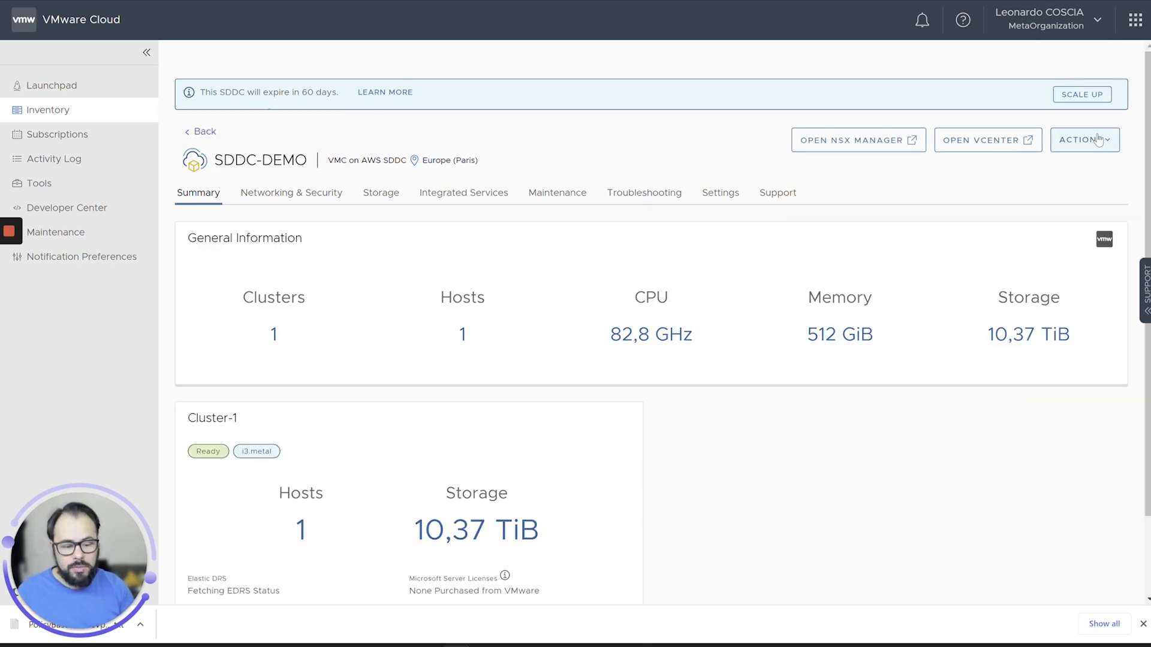
Step: Start deleting SDDC-DEMO and acknowledge all five consequences: workloads, data and configuration, UI and API access, public IP addresses, and direct connect interfaces
{"action": "left_click", "coordinate": [1100, 163]}
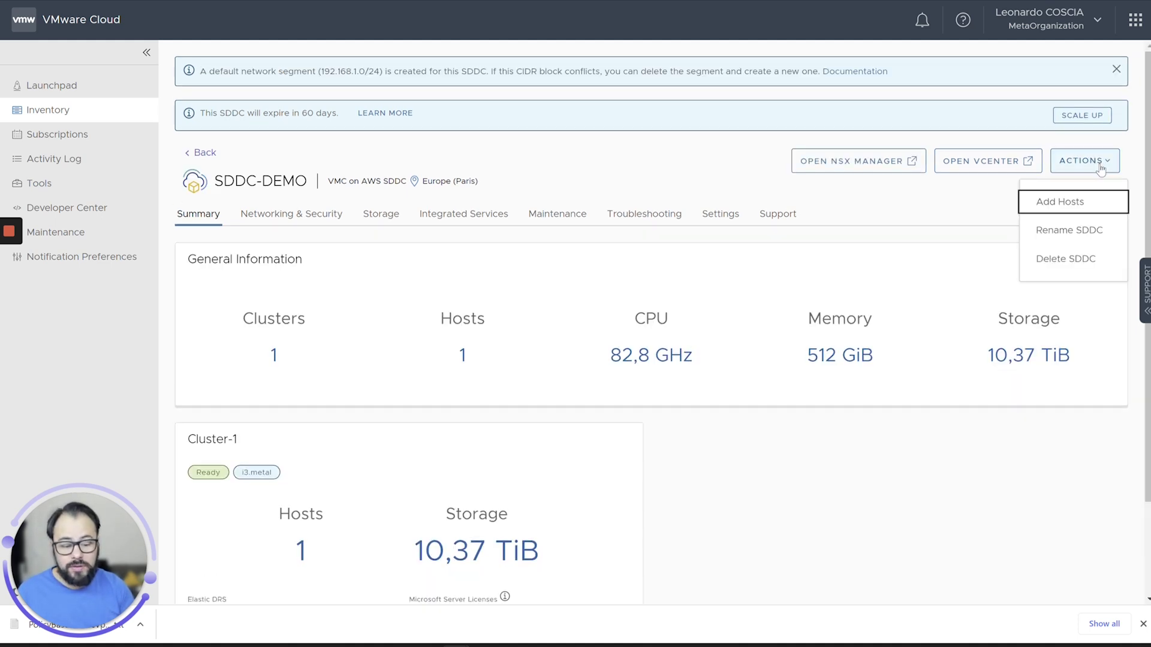
{"action": "left_click", "coordinate": [1060, 270]}
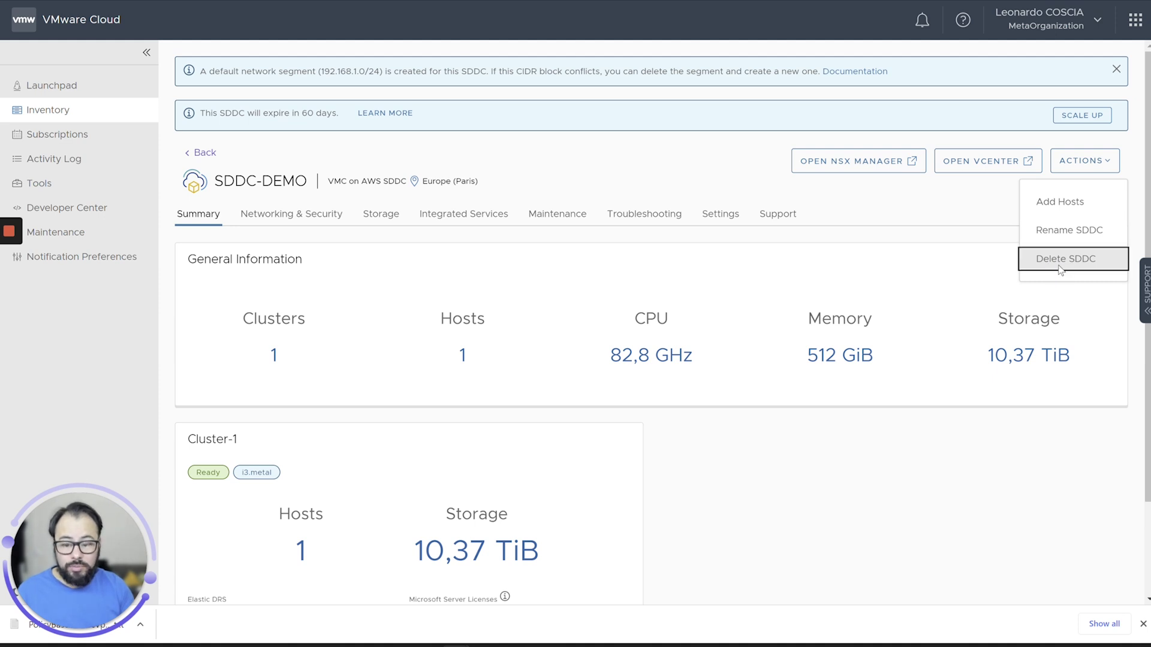
{"action": "left_click", "coordinate": [1059, 270]}
{"action": "left_click", "coordinate": [426, 364]}
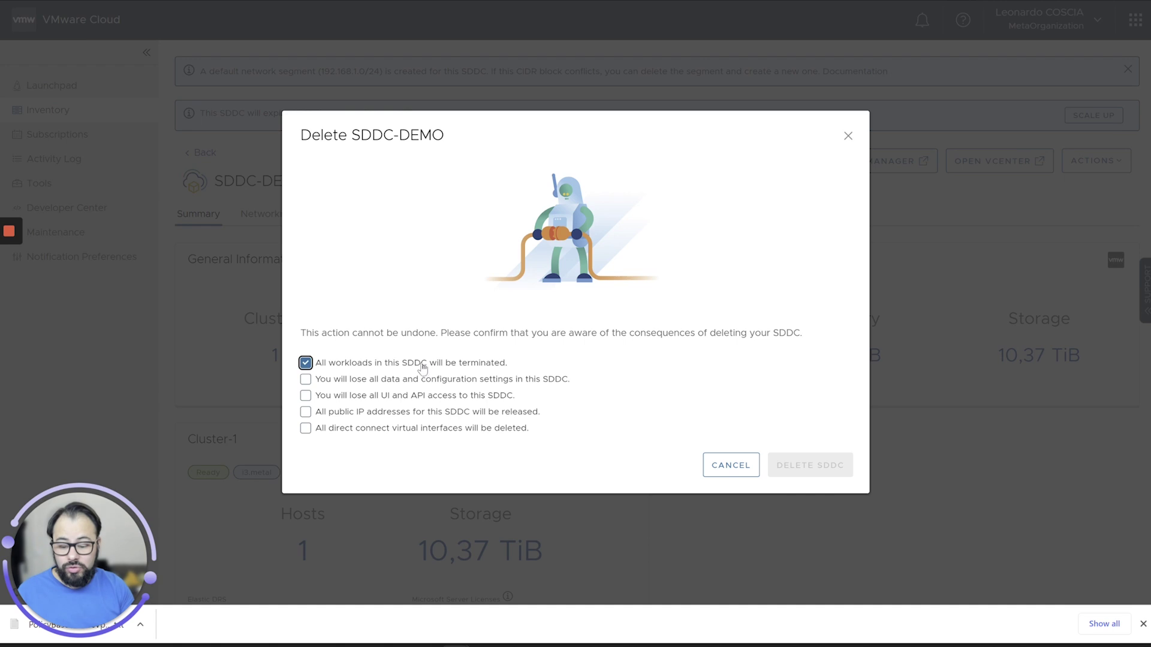
{"action": "left_click", "coordinate": [384, 380]}
{"action": "left_click", "coordinate": [381, 396]}
{"action": "left_click", "coordinate": [381, 412]}
{"action": "left_click", "coordinate": [381, 429]}
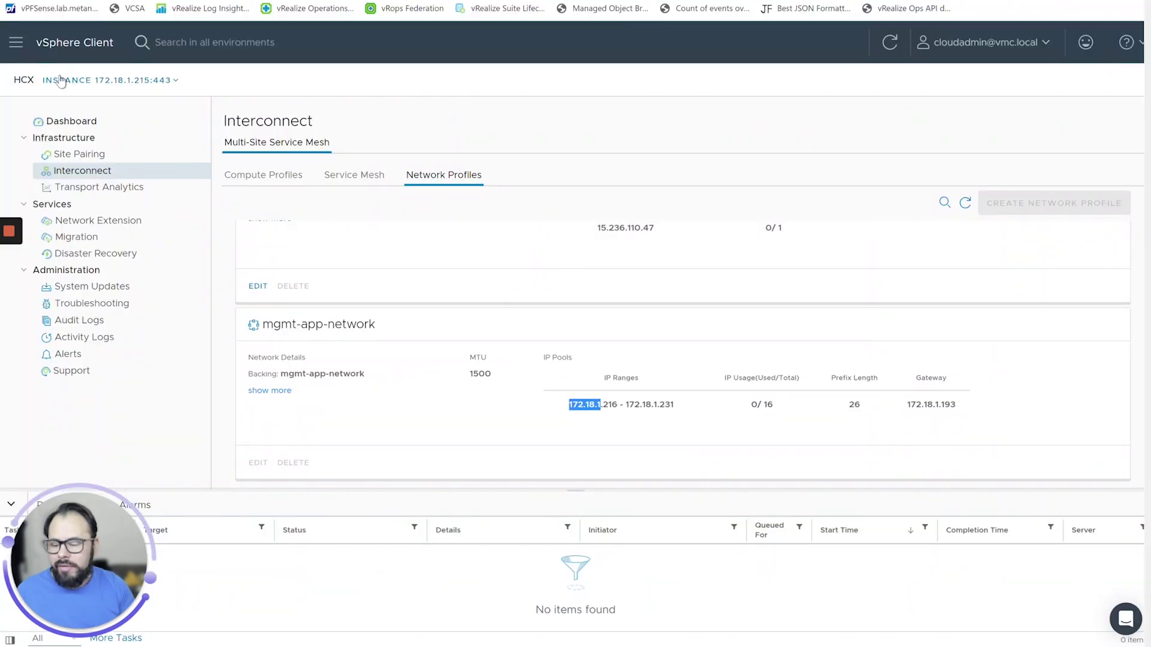
Step: Switch to the vSphere Client and review the MaVM01 virtual machine and the expanded networking inventory
{"action": "left_click", "coordinate": [51, 45]}
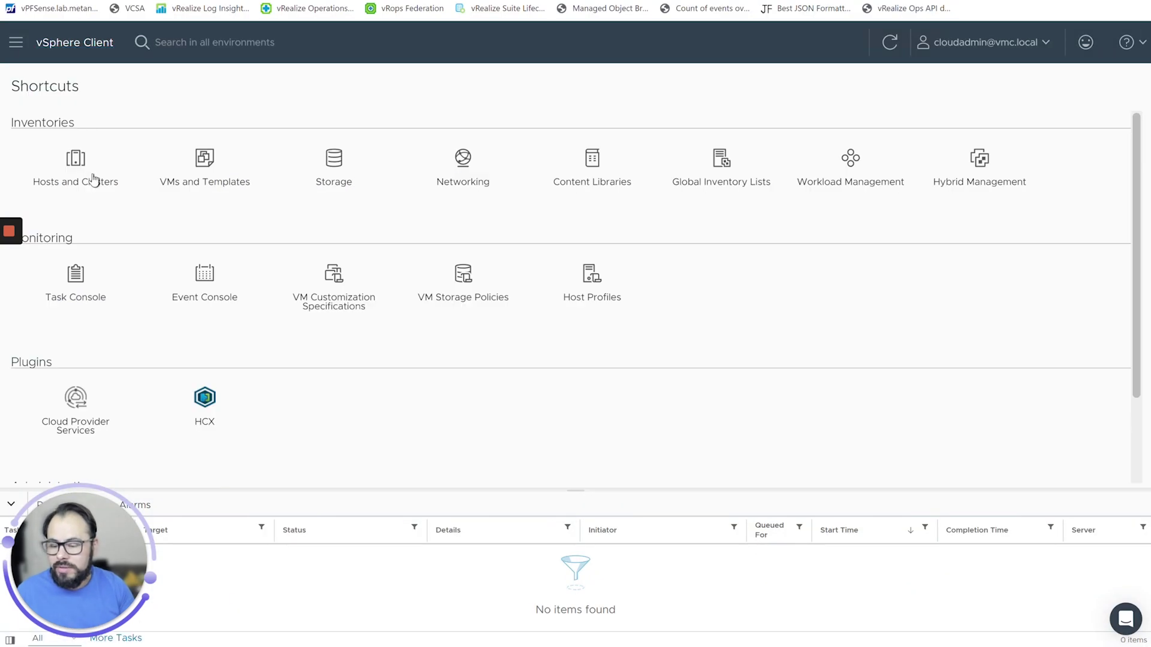
{"action": "left_click", "coordinate": [93, 179]}
{"action": "left_click", "coordinate": [102, 239]}
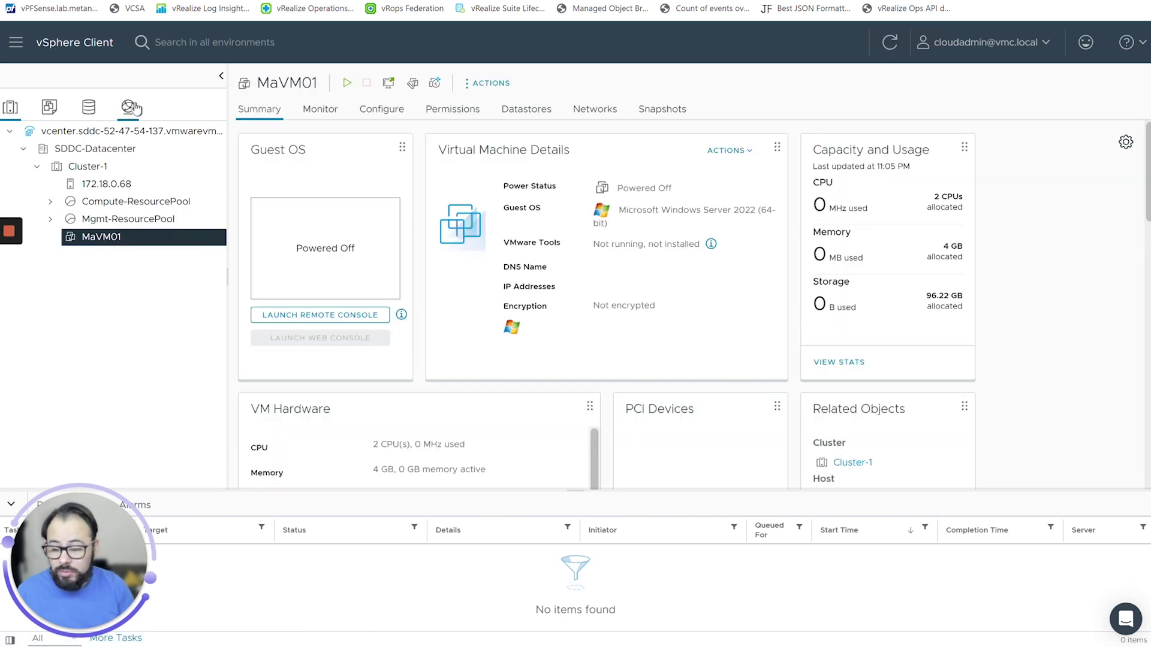
{"action": "left_click", "coordinate": [129, 107]}
{"action": "left_click", "coordinate": [9, 130]}
{"action": "left_click", "coordinate": [24, 149]}
{"action": "left_click", "coordinate": [38, 184]}
{"action": "left_click", "coordinate": [103, 273]}
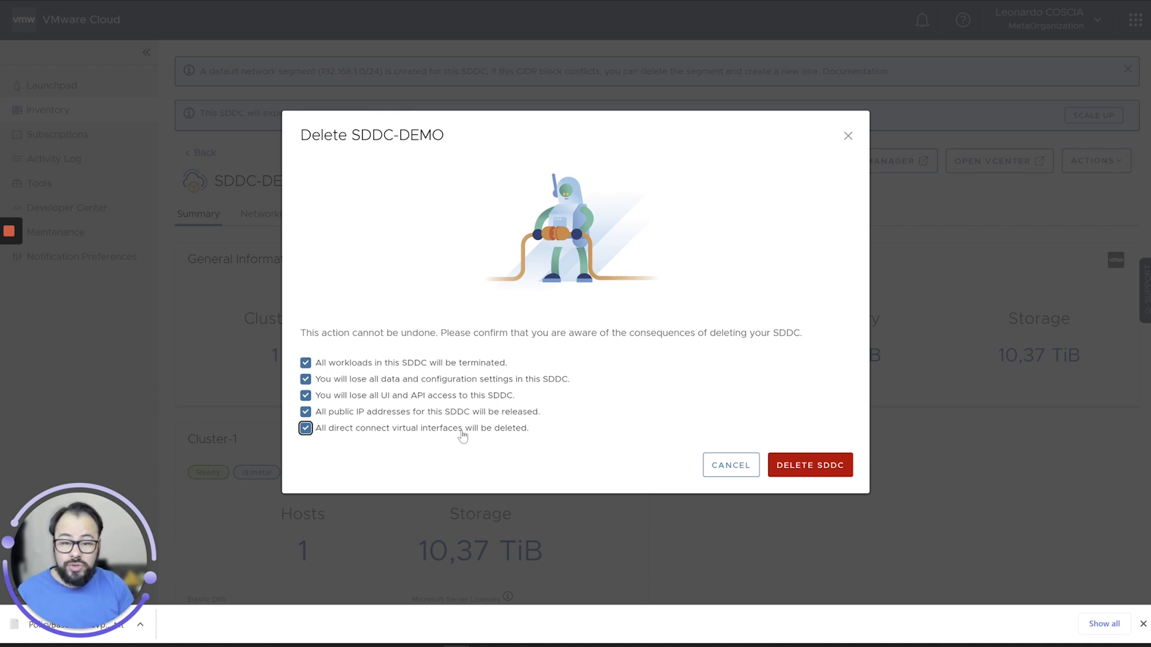
Step: Return to the VMware Cloud console and confirm the deletion of SDDC-DEMO
{"action": "left_click", "coordinate": [828, 475]}
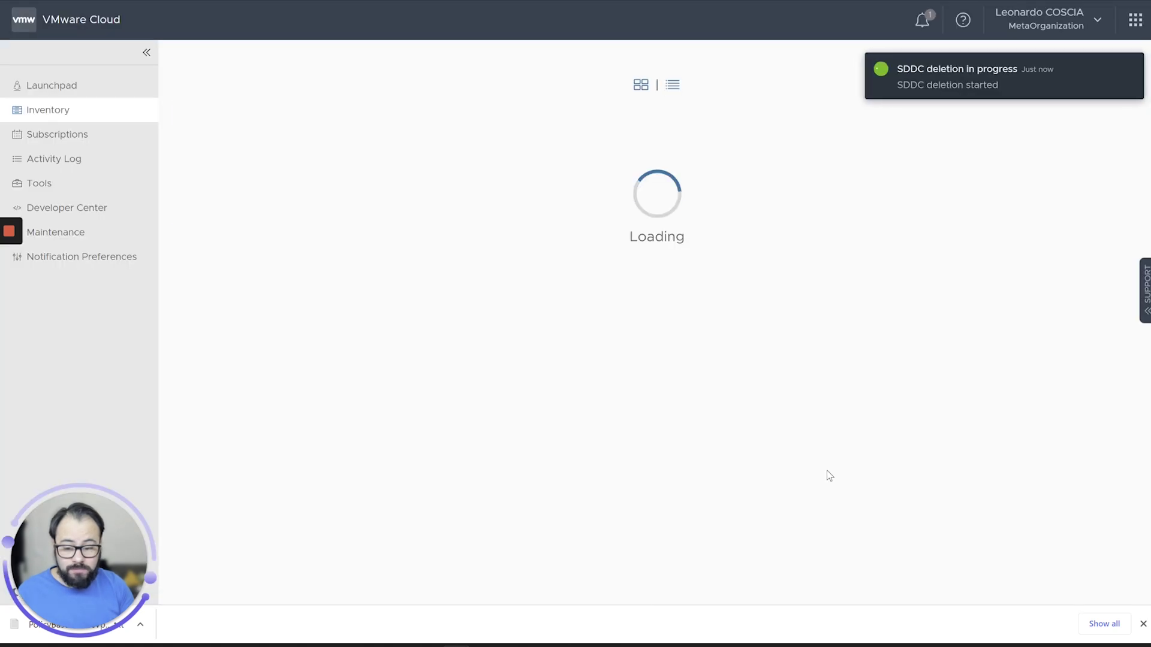